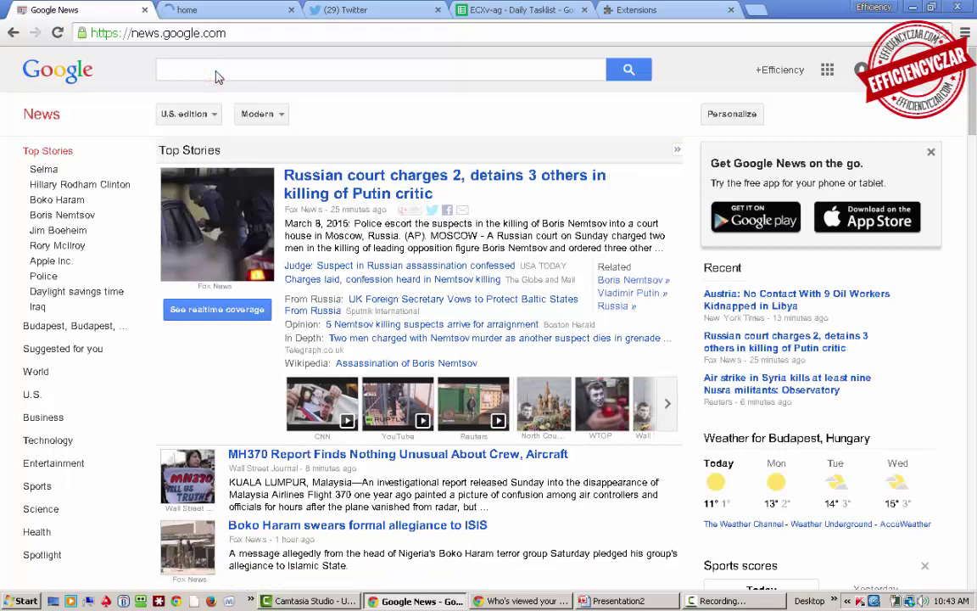
Search the news for "lifehacking" and skim the results down to the end of the page
key(Return)
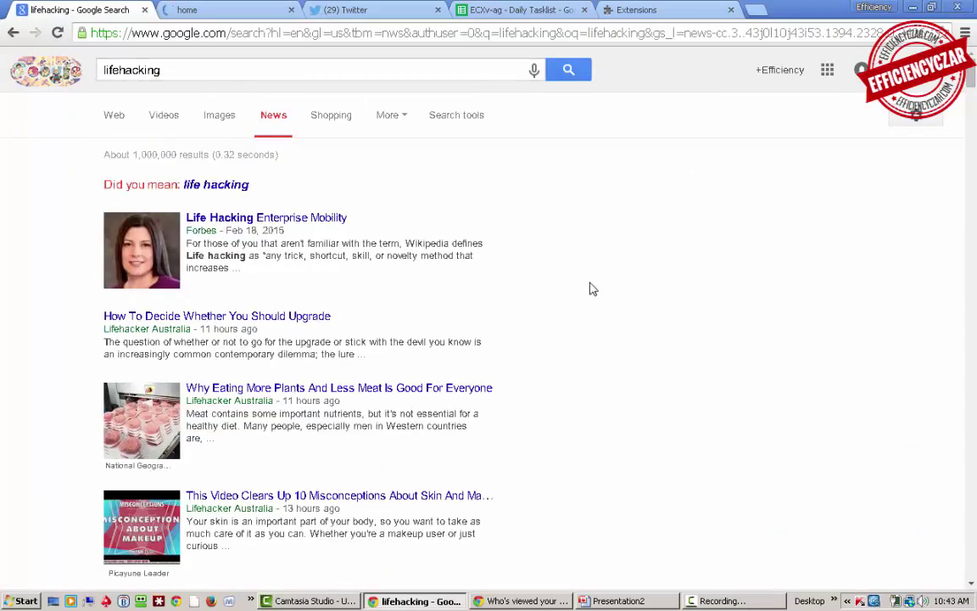
click(592, 289)
scroll(593, 289, down, 15)
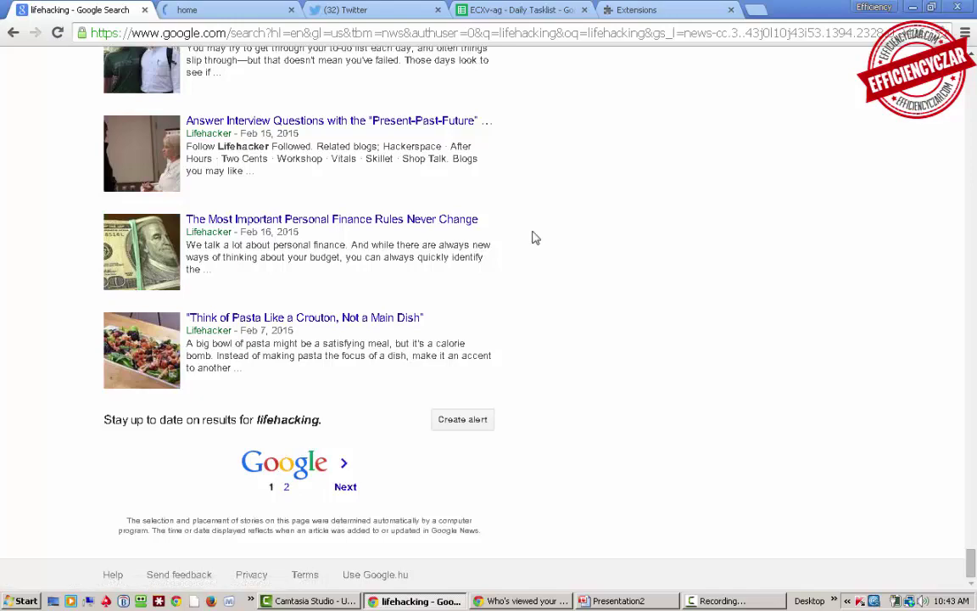
Examine the publisher names under the lifehacking results, including the Lifehacker regional editions
scroll(653, 284, up, 10)
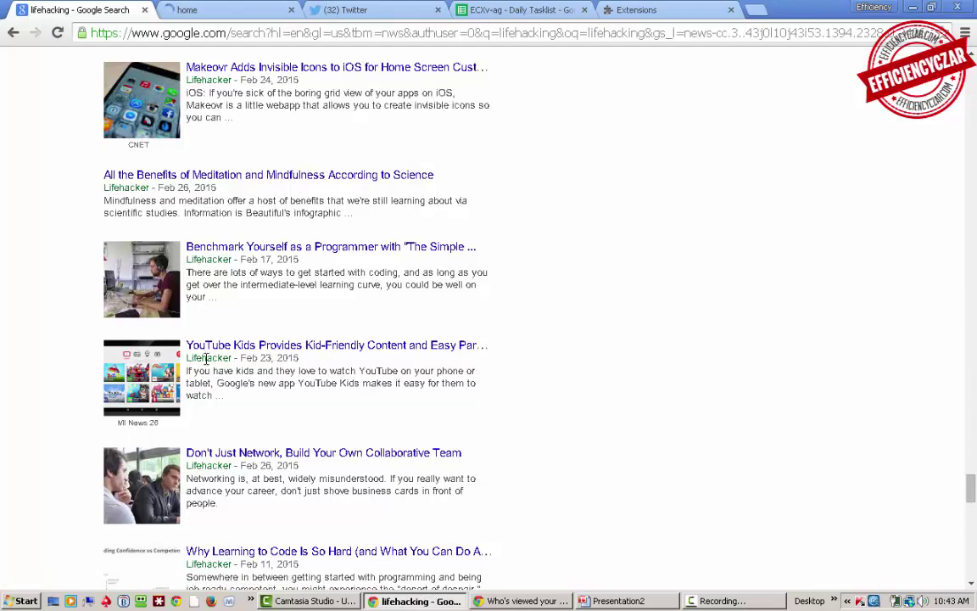
drag(188, 359, 234, 363)
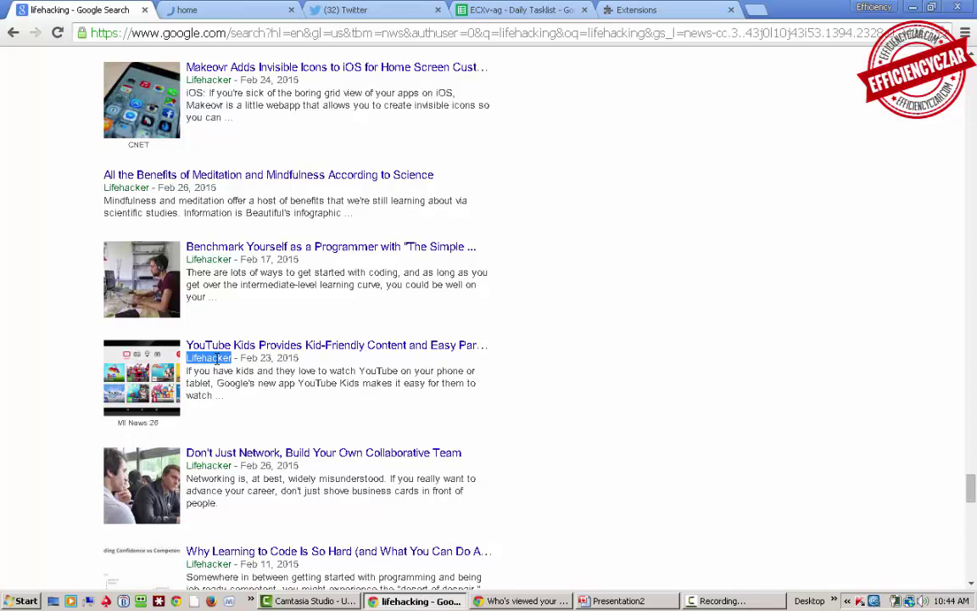
scroll(217, 359, up, 18)
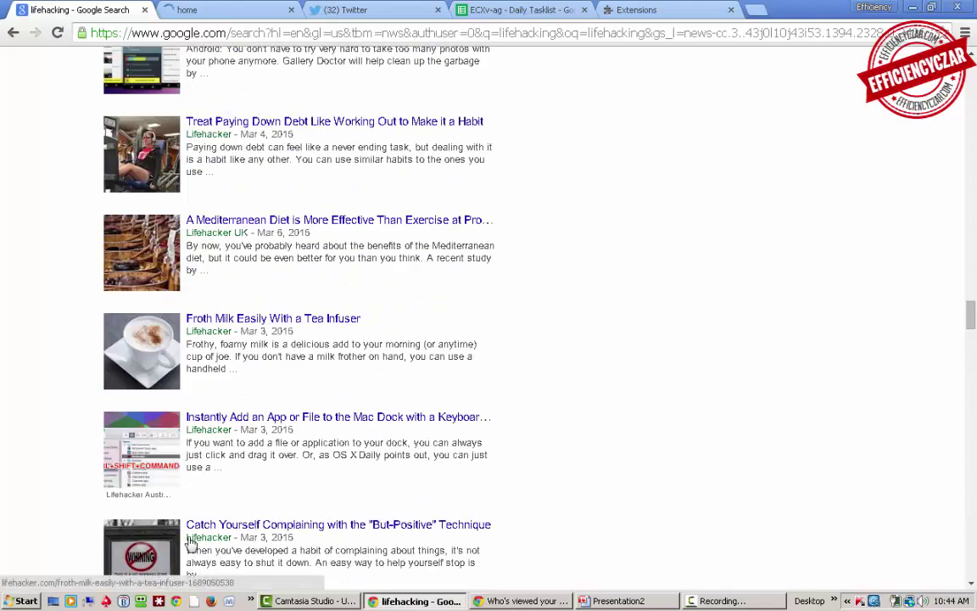
scroll(374, 503, up, 20)
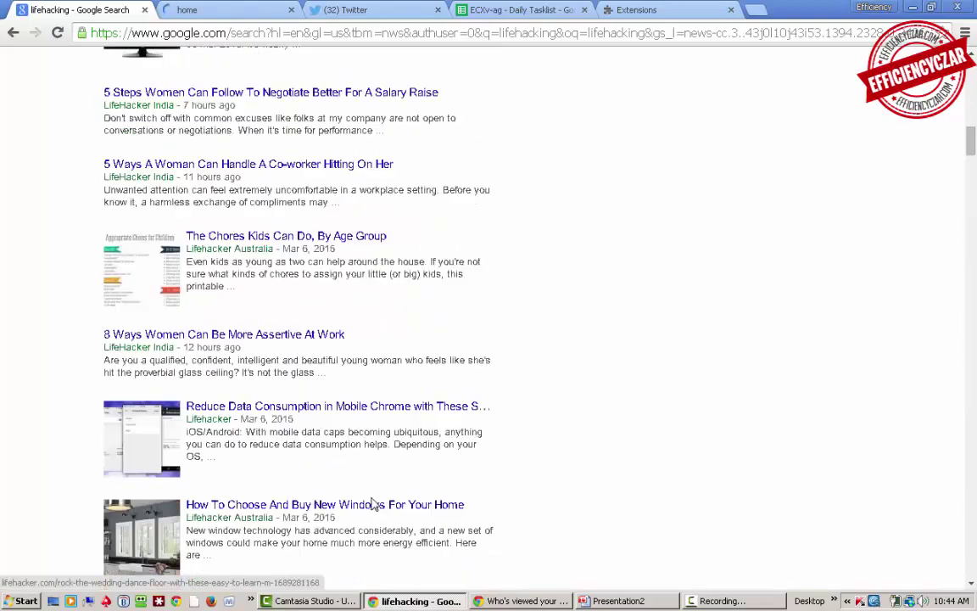
scroll(374, 504, down, 10)
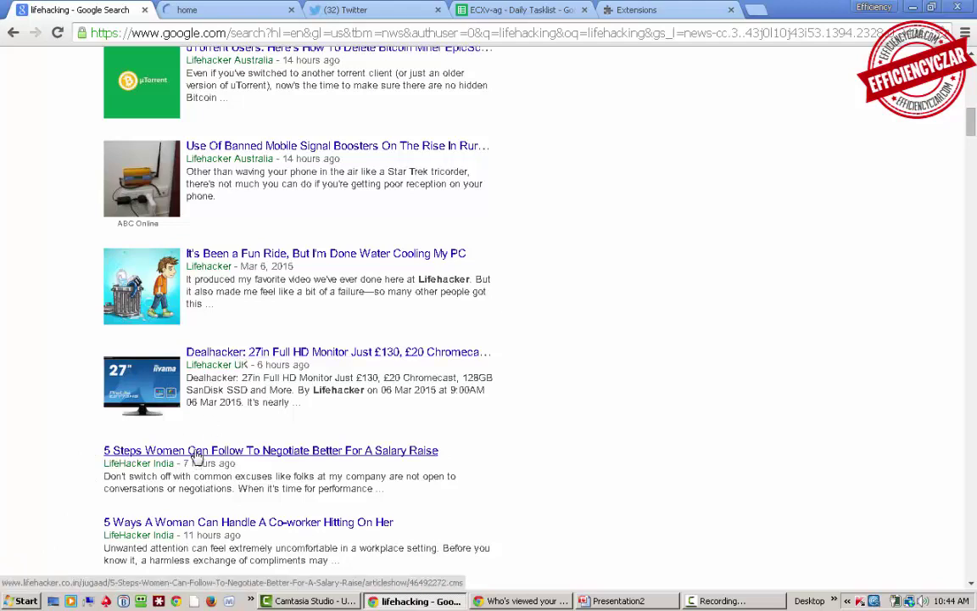
drag(135, 463, 179, 463)
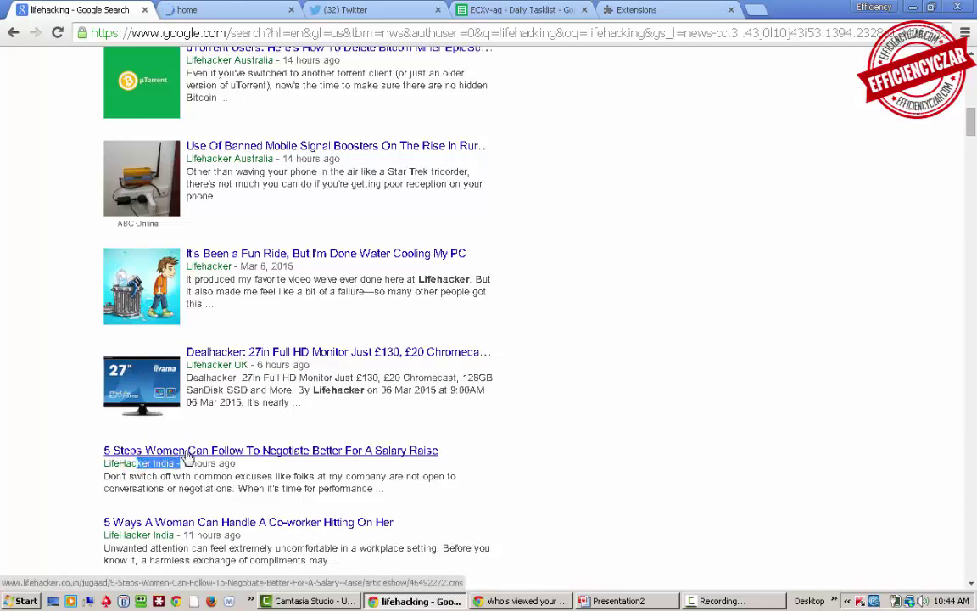
Extend the lifehacking query with "-site:lifehacker.com AND -site:lifehacker.com.au" to exclude both sites
scroll(187, 458, up, 10)
click(295, 71)
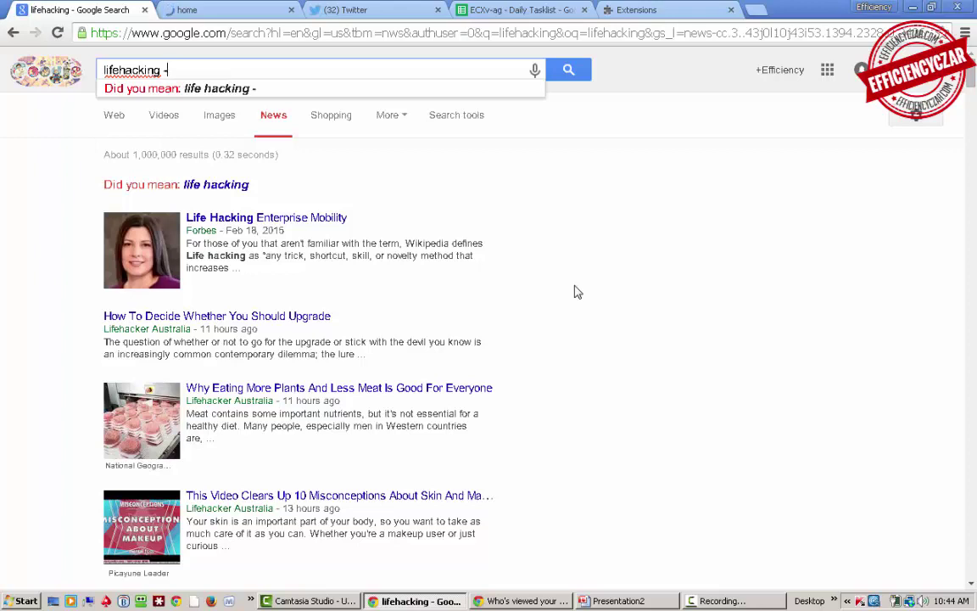
text(site)
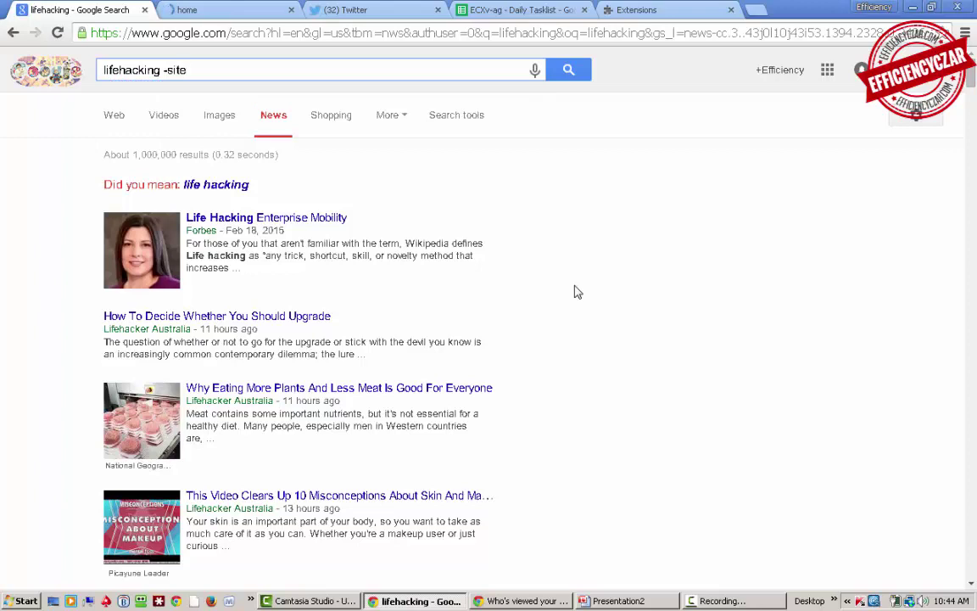
text(:lifehacker.com)
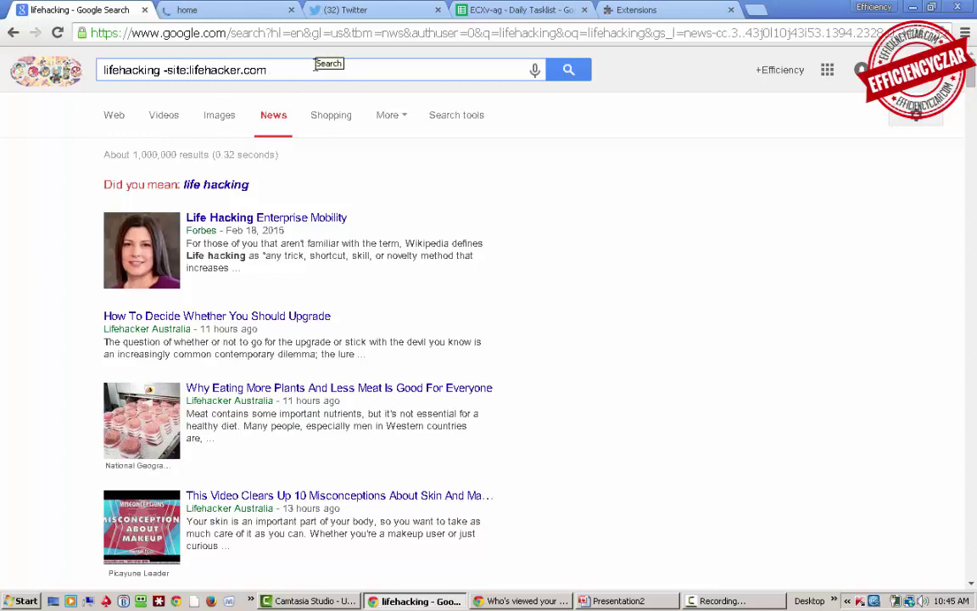
double_click(106, 68)
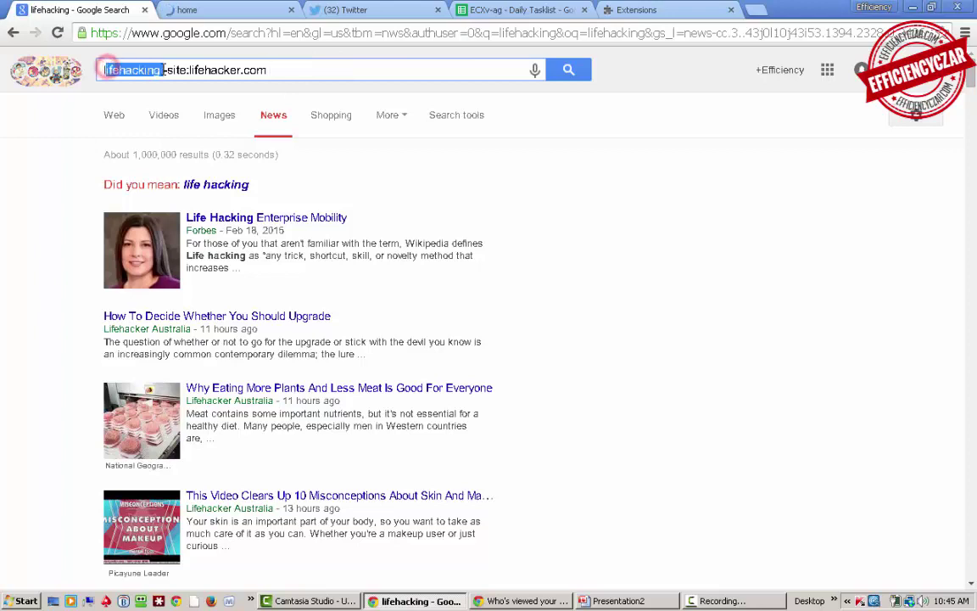
click(165, 69)
text(-)
click(289, 68)
text(AND -site:lifehacker.com.au)
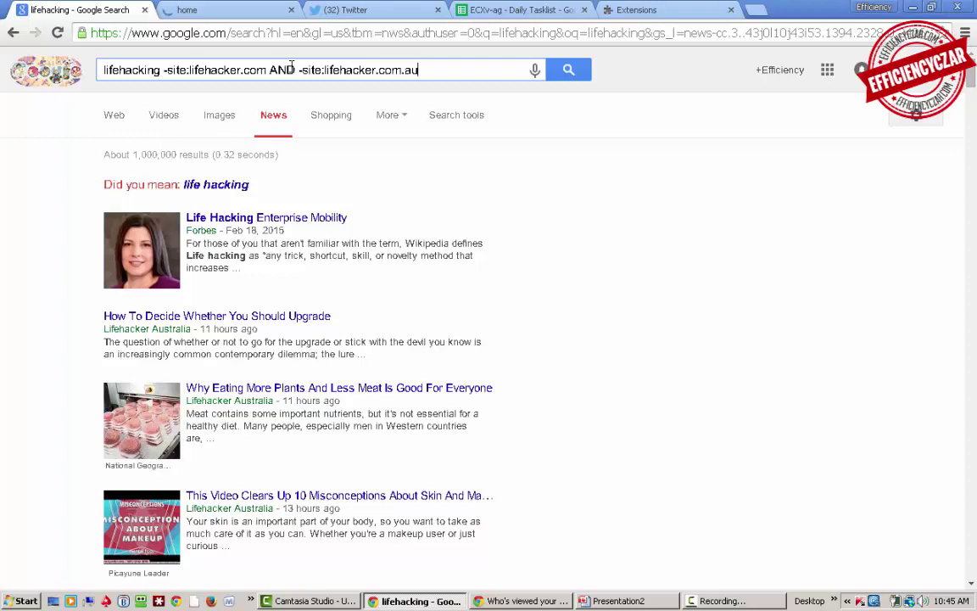
Duplicate the "AND -site:lifehacker.com.au" exclusion at the end of the query and change the copy to lifehacker.com.in
key(ctrl+shift+Left)
key(ctrl+shift+Left)
key(ctrl+shift+Left)
key(ctrl+shift+Left)
key(ctrl+shift+Right)
key(ctrl+shift+Right)
key(shift+Left)
key(shift+Left)
key(shift+Left)
key(shift+Left)
key(shift+Left)
key(shift+Left)
key(shift+Left)
key(shift+Left)
key(shift+Left)
key(shift+Left)
key(shift+Left)
key(shift+Left)
key(shift+Left)
key(shift+Left)
key(shift+Left)
key(shift+Left)
key(shift+Left)
key(shift+Left)
key(shift+Left)
key(shift+Left)
key(ctrl+c)
key(End)
key(ctrl+v)
key(BackSpace)
key(BackSpace)
text(in)
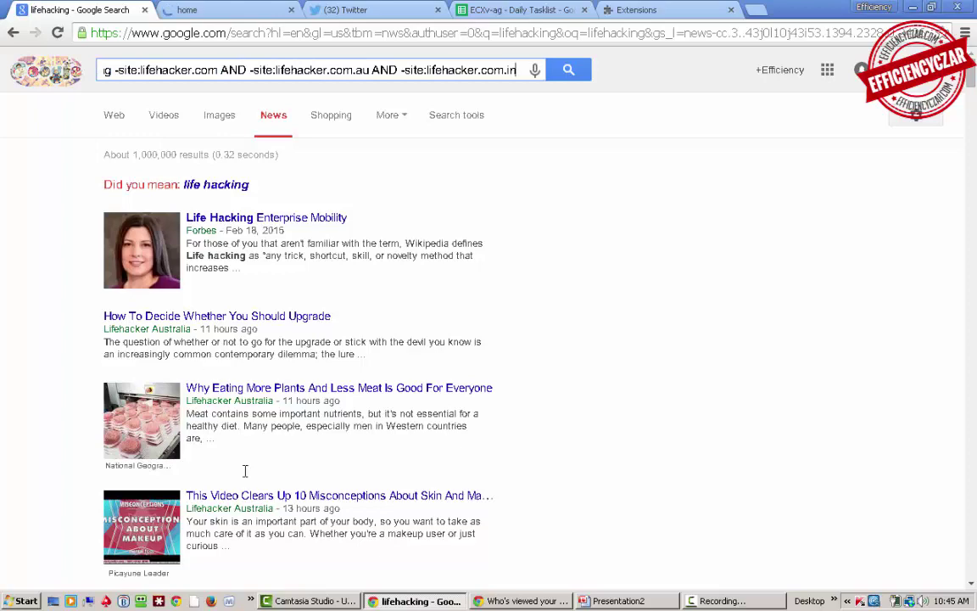
Check the results for further Lifehacker editions, add "AND -site:lifehacker.com.uk" to the query and run the search
scroll(240, 394, down, 5)
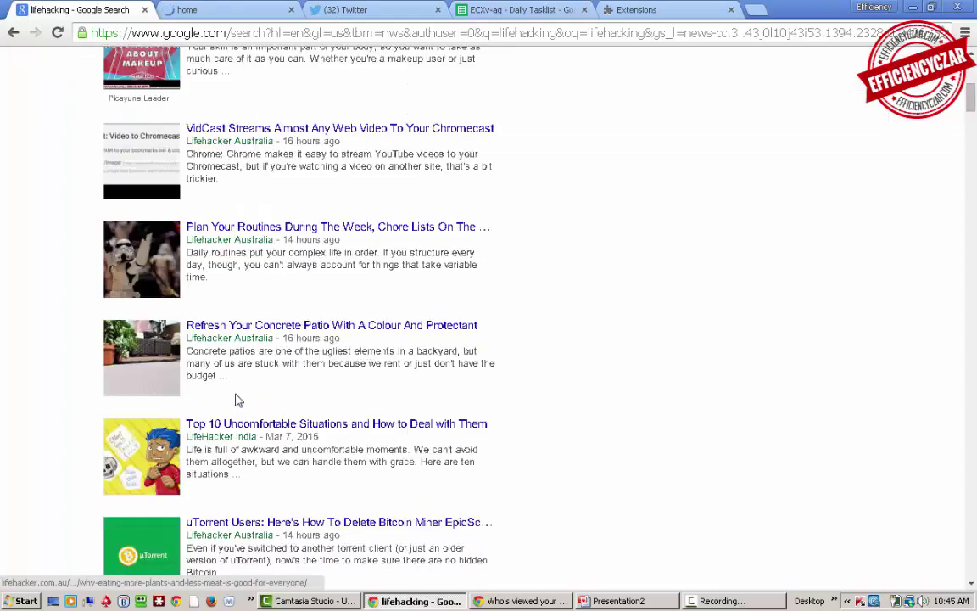
scroll(240, 432, down, 5)
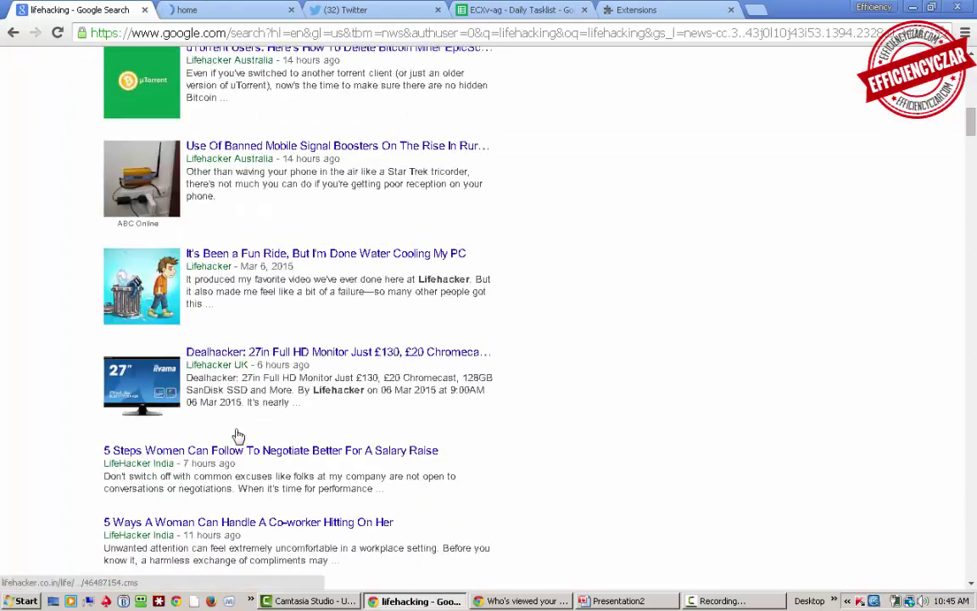
key(Home)
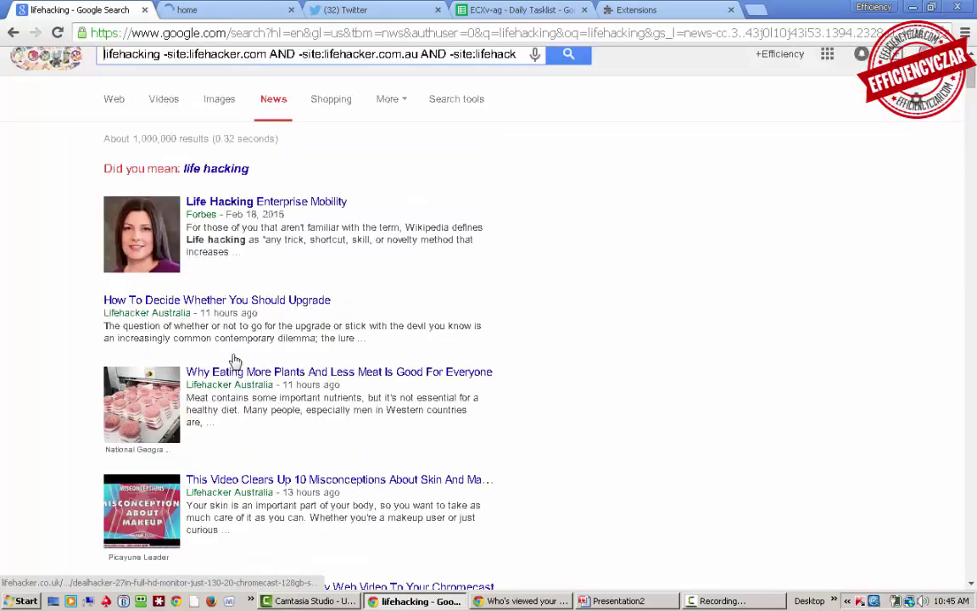
key(End)
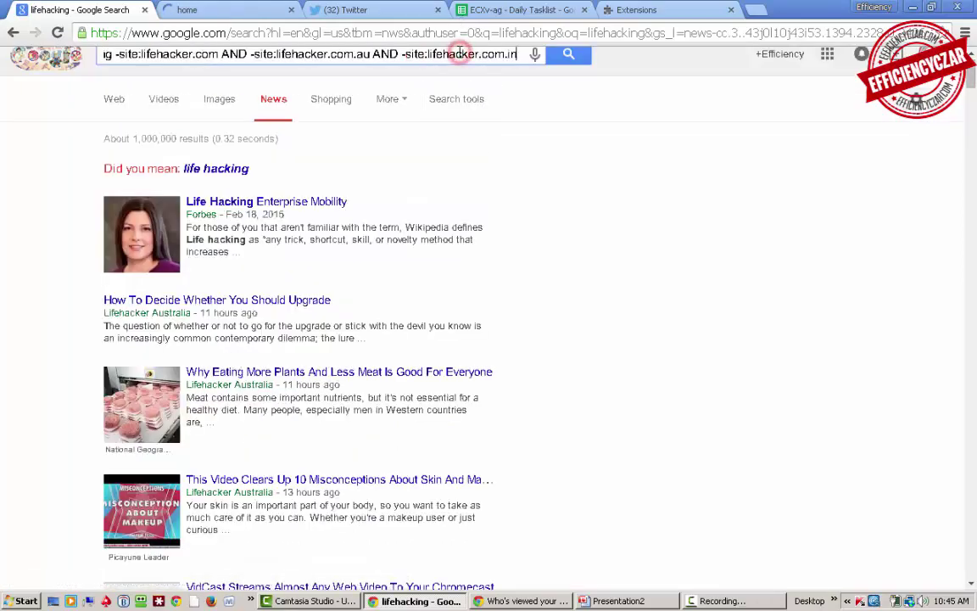
key(ctrl+v)
key(BackSpace)
key(BackSpace)
text(uk)
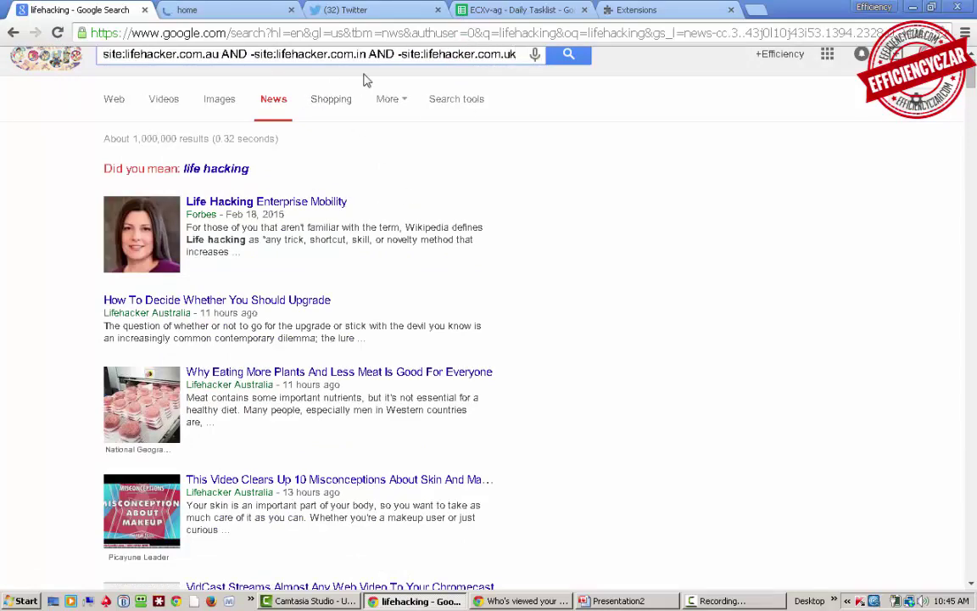
key(Return)
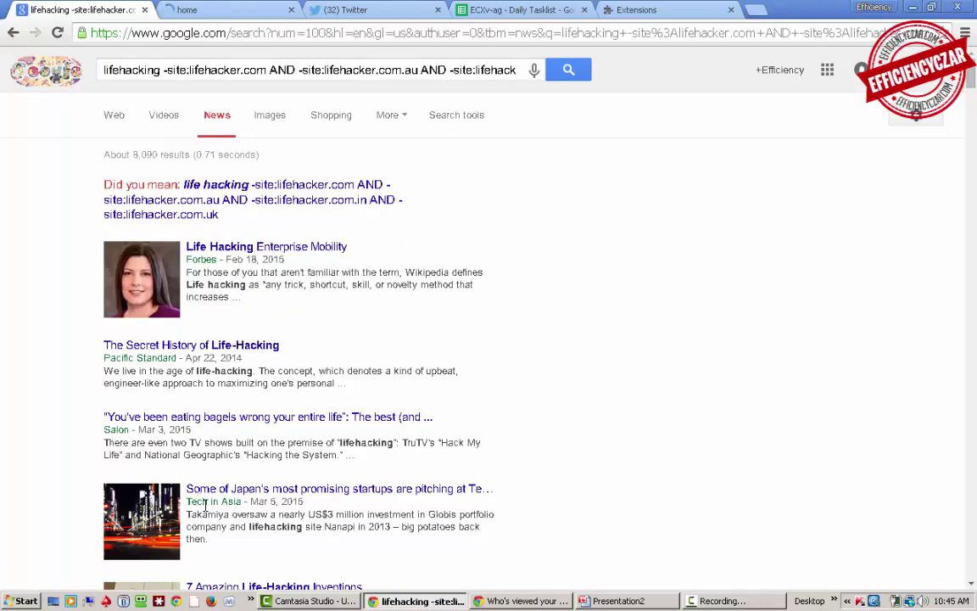
Skim the filtered news results to see which publishers remain, and return to the query
scroll(216, 492, down, 5)
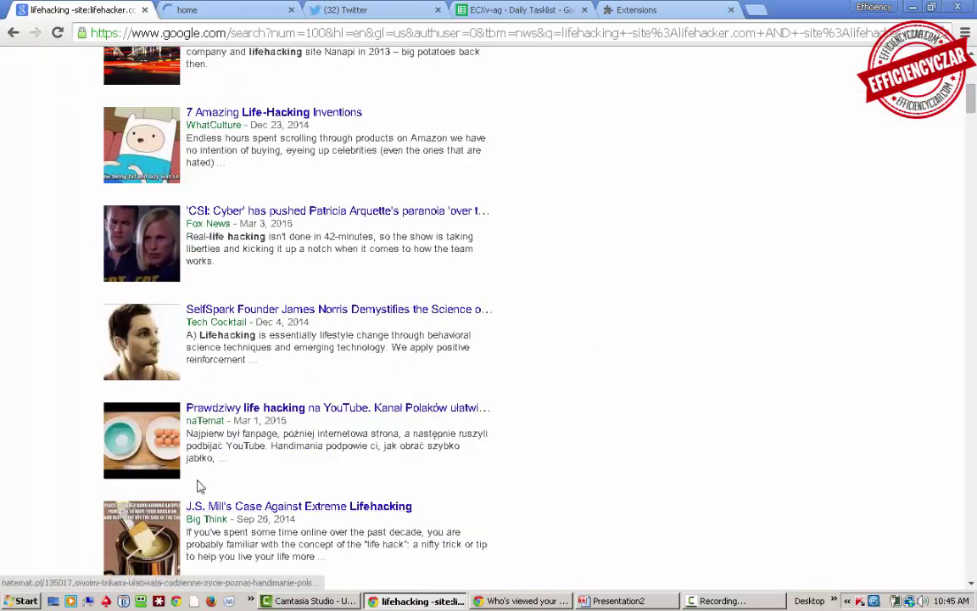
scroll(347, 477, down, 6)
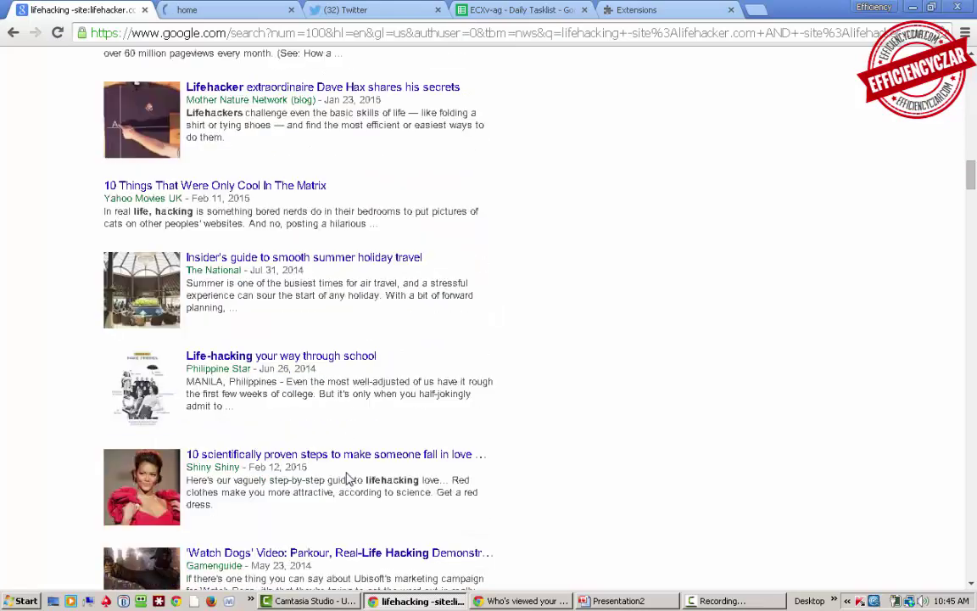
scroll(347, 478, down, 11)
scroll(347, 478, up, 20)
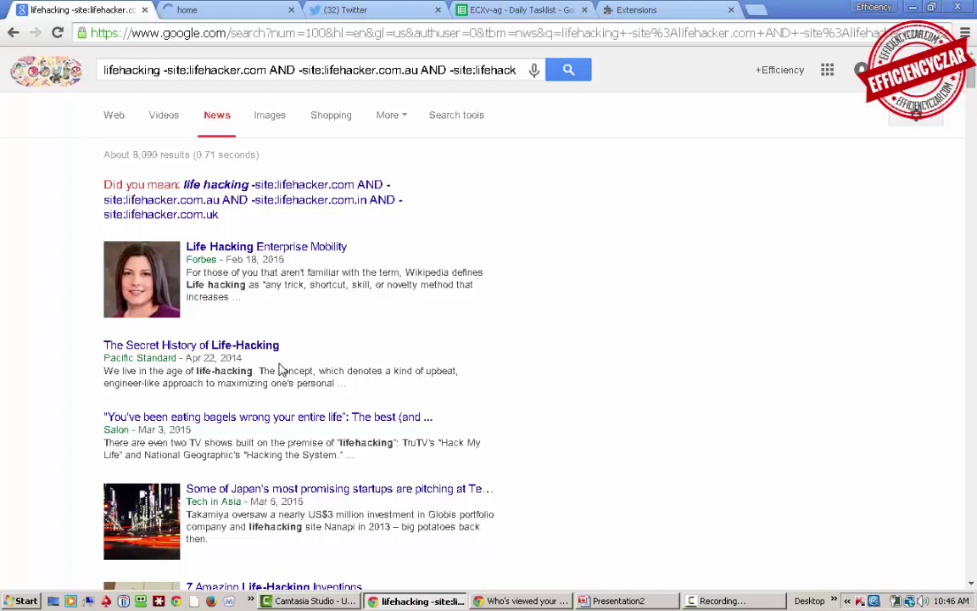
click(222, 67)
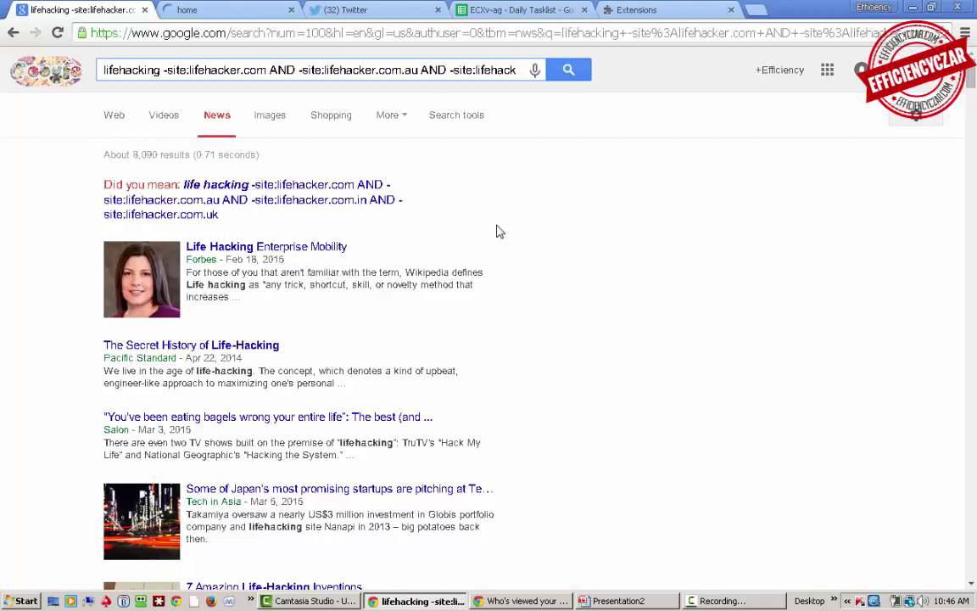
Review the result count and the publication dates of the filtered news results
drag(132, 154, 188, 149)
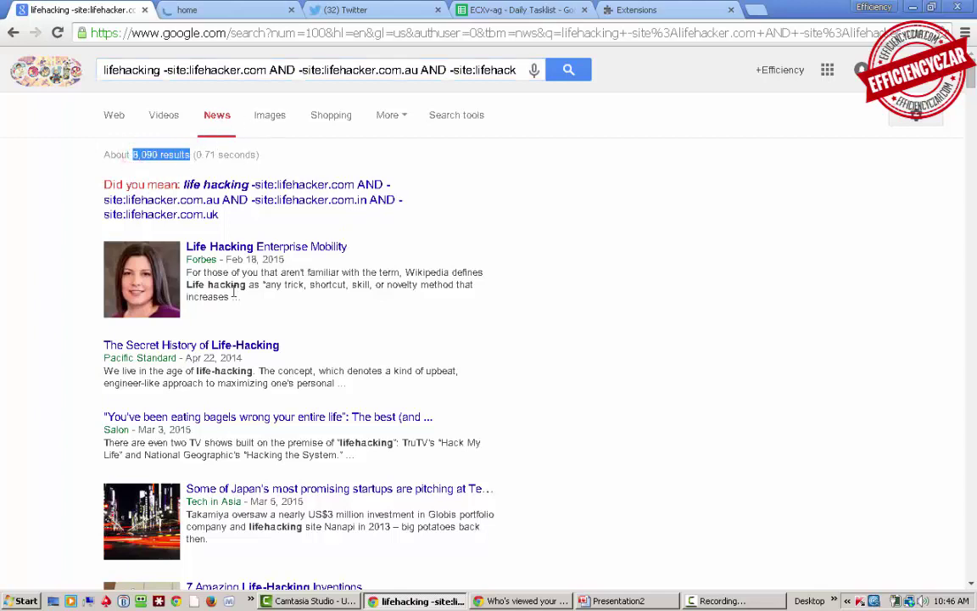
drag(189, 357, 264, 358)
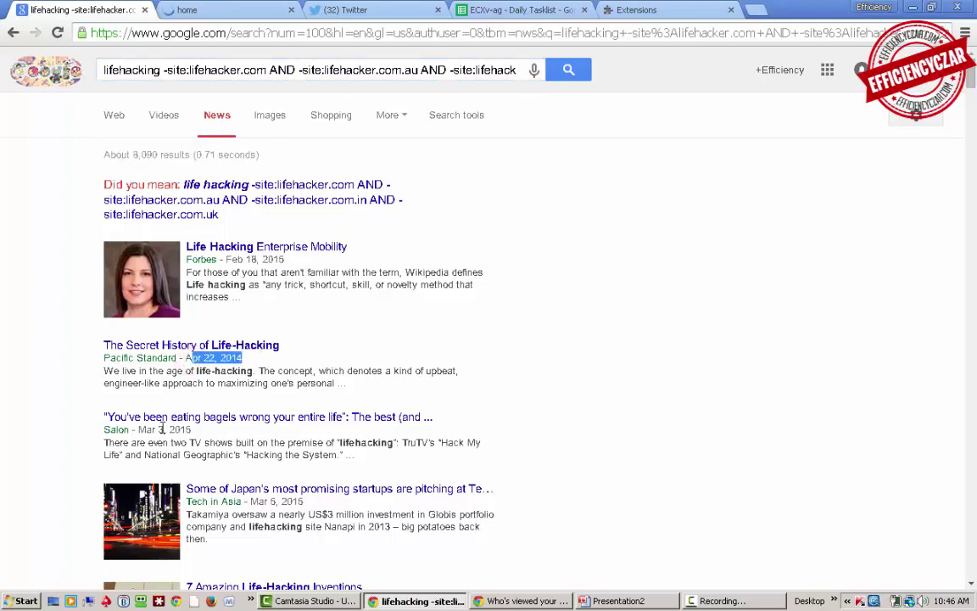
scroll(266, 545, down, 15)
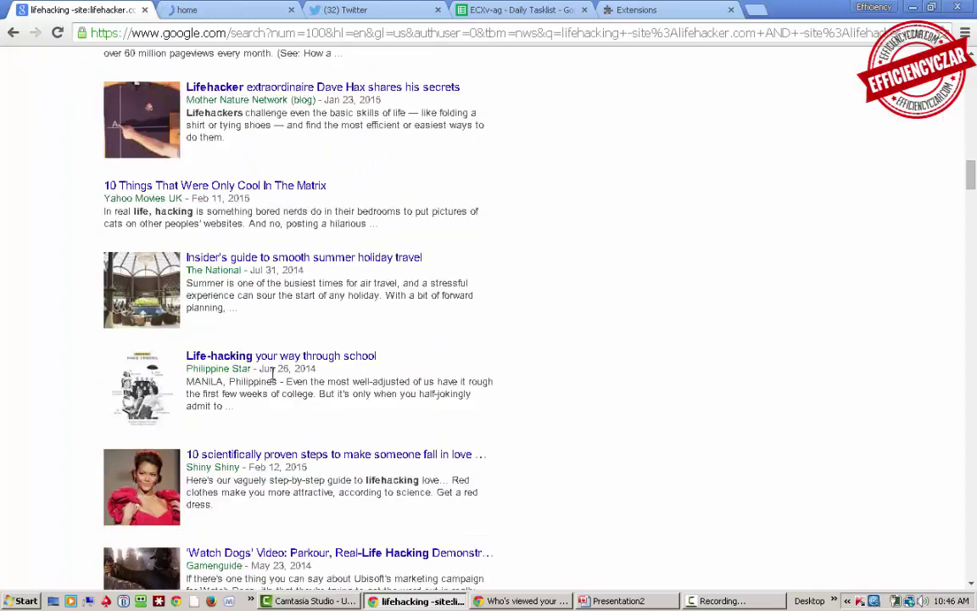
drag(272, 369, 338, 370)
key(Page_Down)
key(Page_Down)
key(Page_Up)
key(Page_Up)
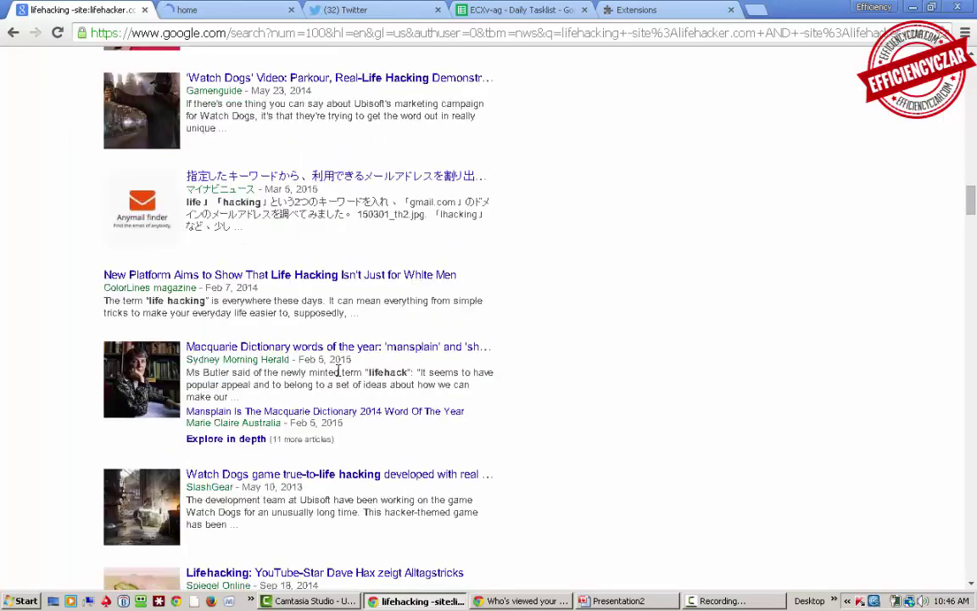
drag(212, 197, 269, 200)
key(Home)
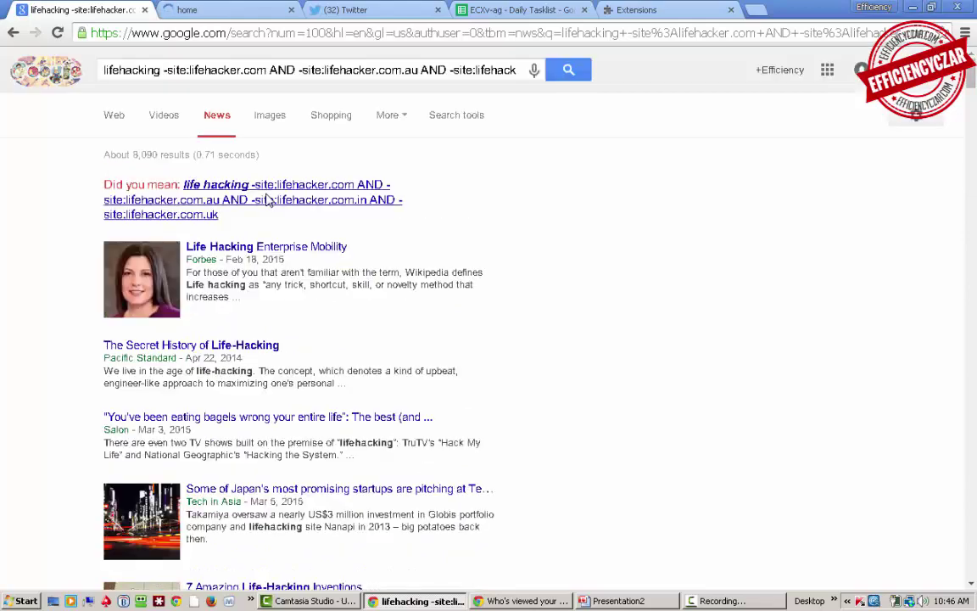
Show the search tools for the news results and limit them to the past 24 hours
click(395, 116)
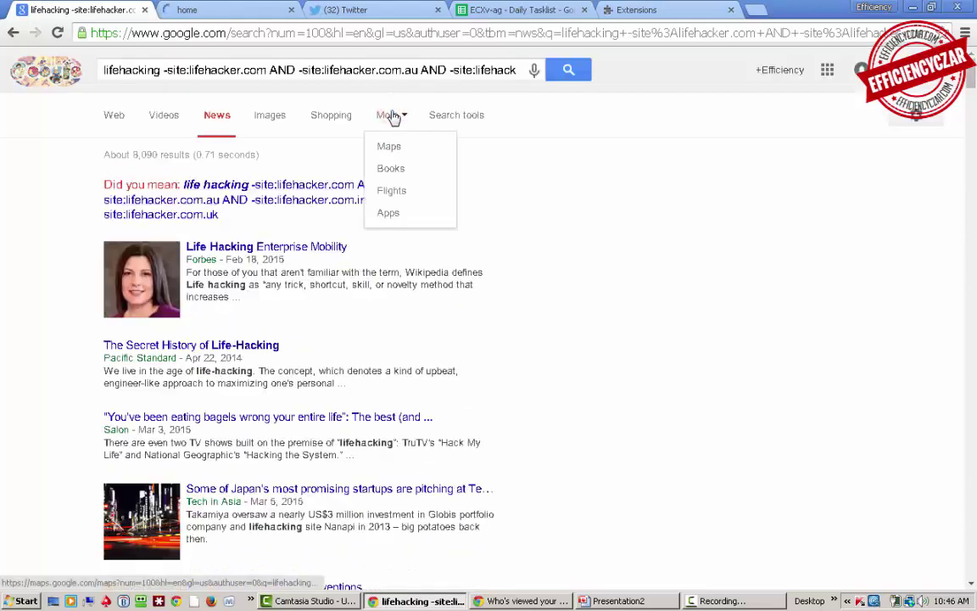
click(560, 204)
click(469, 120)
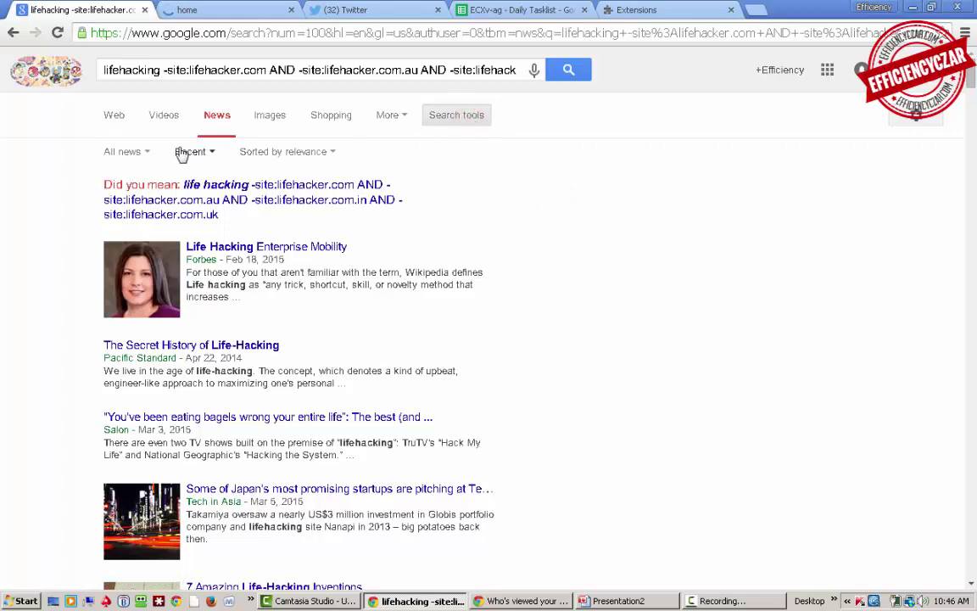
click(183, 151)
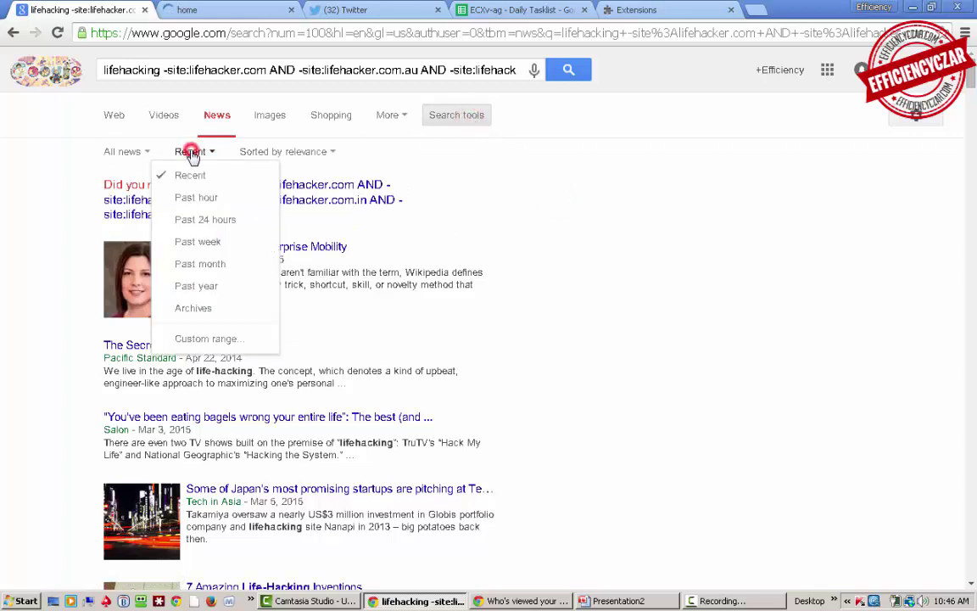
click(198, 219)
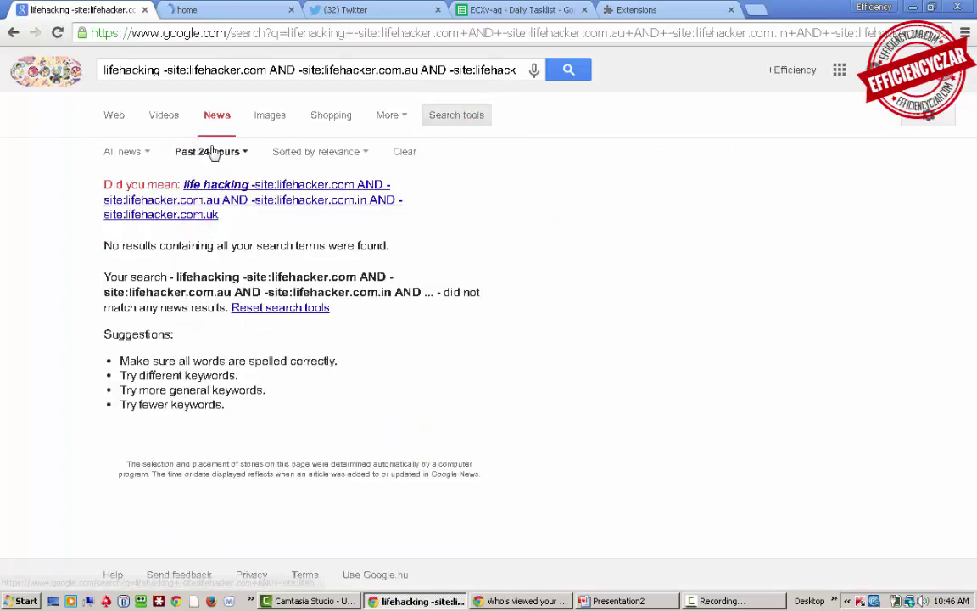
Widen the news time range to the past month and skim the results
click(211, 151)
click(211, 263)
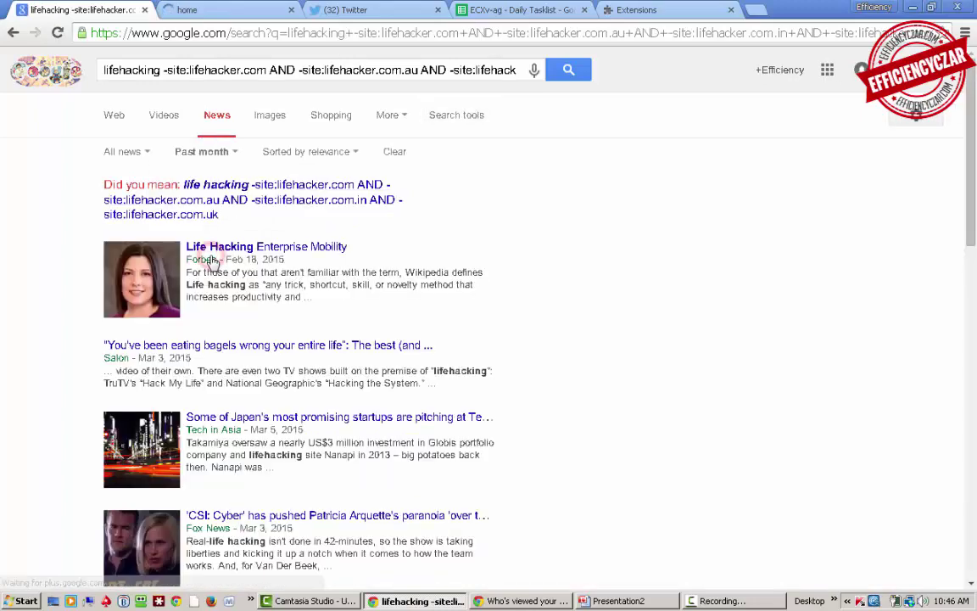
scroll(536, 268, down, 10)
scroll(536, 268, up, 10)
Widen the news time range to the past year and skim the results down to the end of the page
click(202, 151)
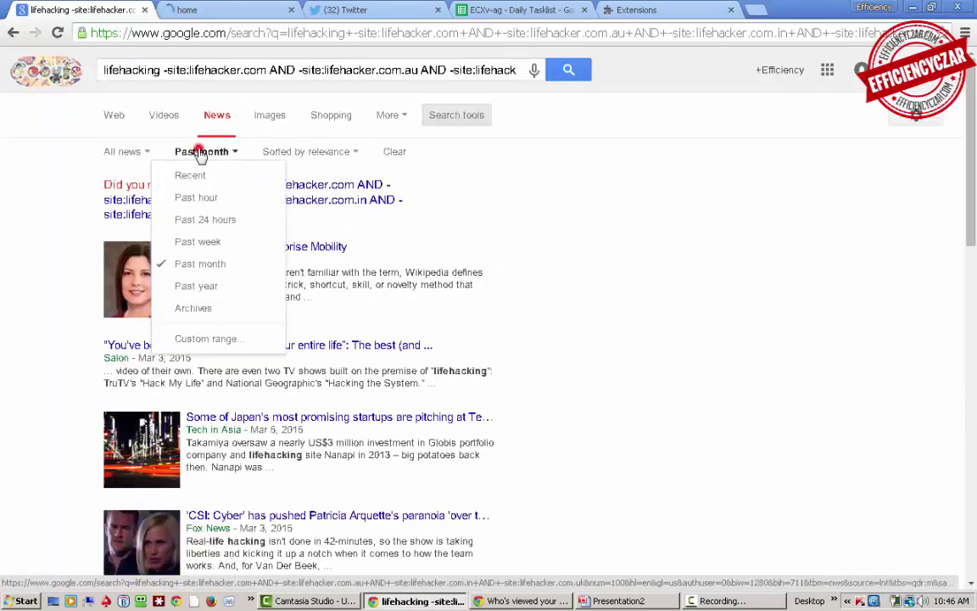
click(209, 292)
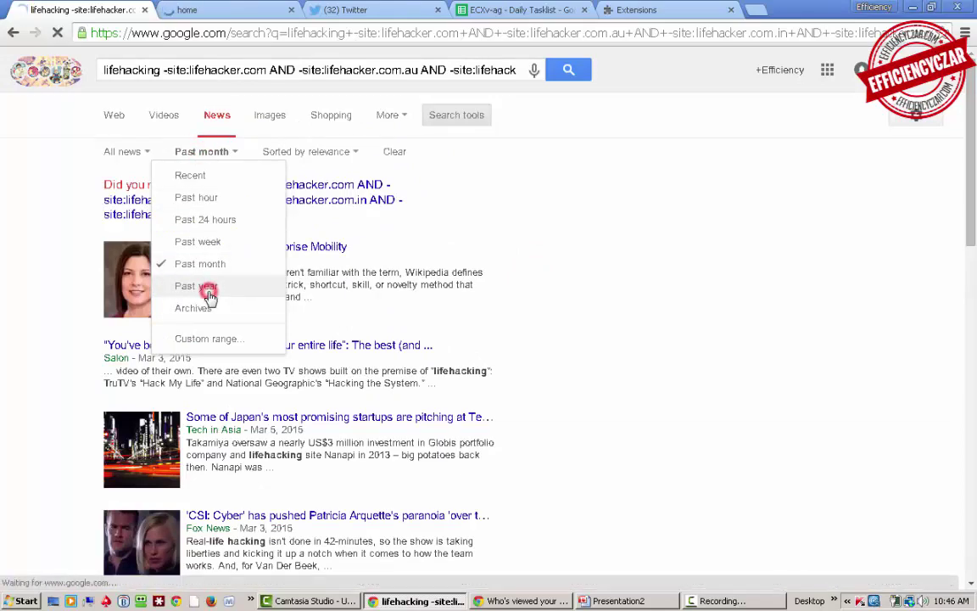
click(609, 226)
scroll(611, 231, down, 20)
scroll(610, 231, down, 15)
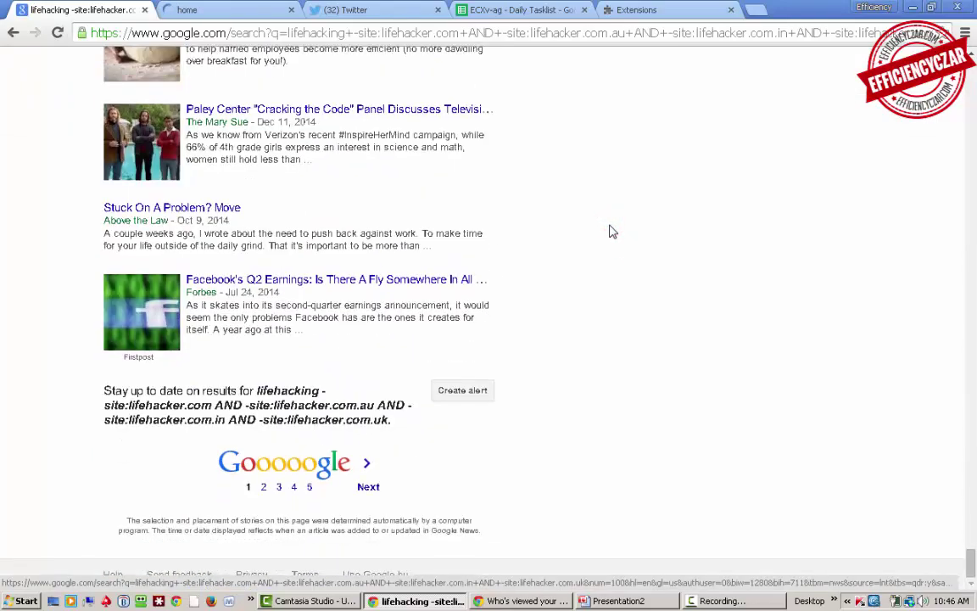
scroll(609, 232, up, 5)
scroll(611, 229, down, 5)
scroll(589, 248, up, 15)
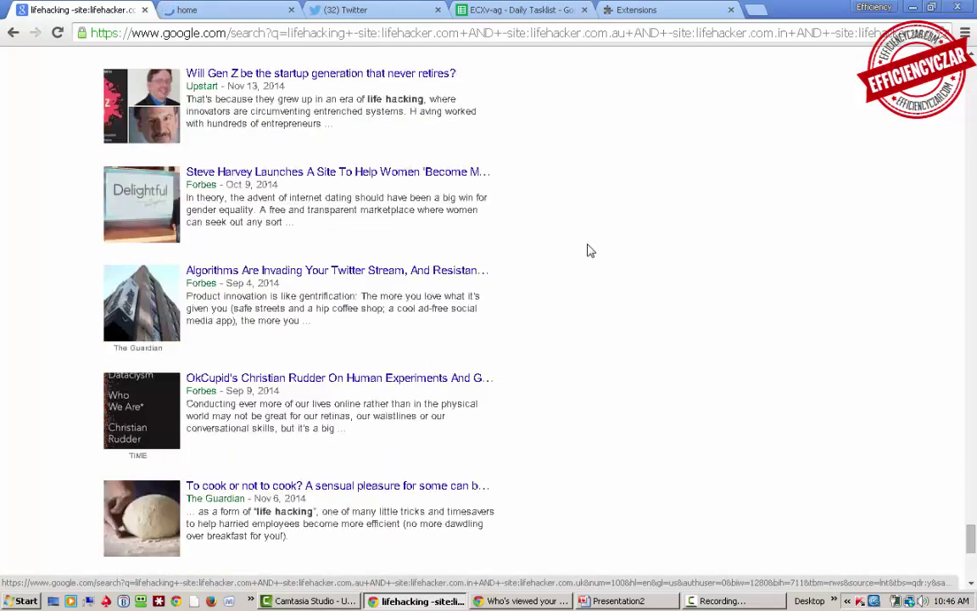
Look through the available time ranges and skim the past-year news results without changing the filter
click(196, 152)
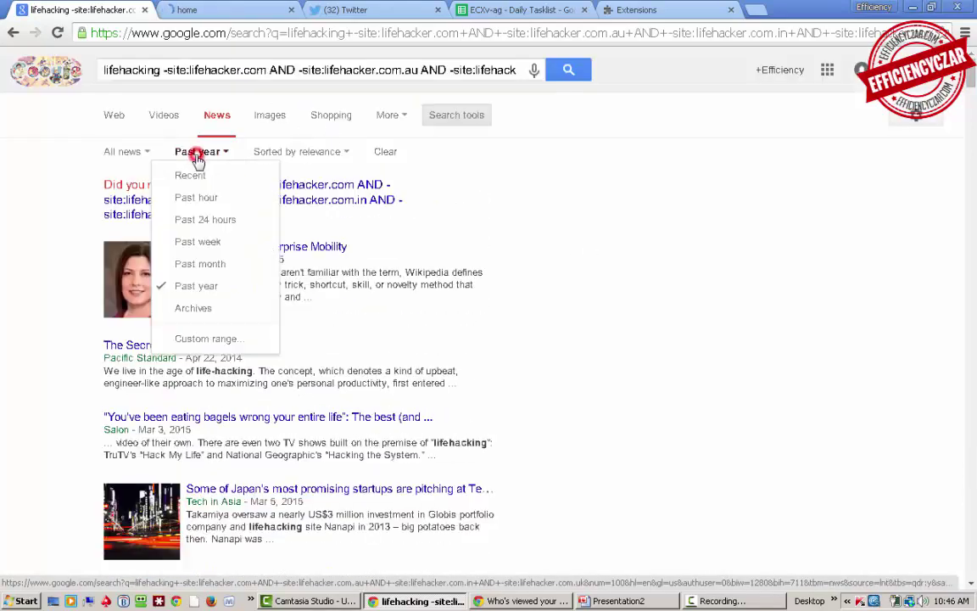
click(630, 283)
scroll(632, 286, down, 10)
scroll(632, 286, down, 10)
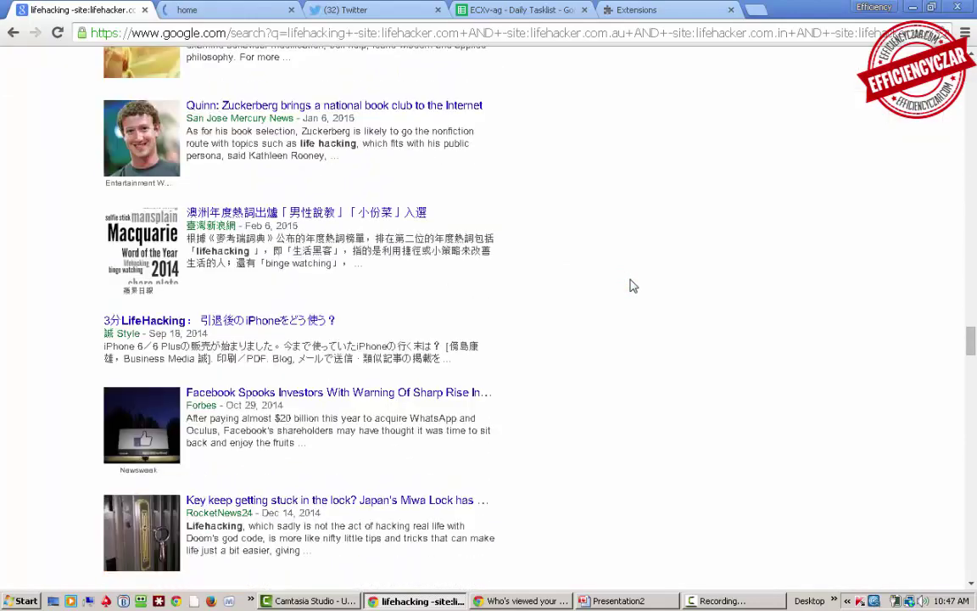
scroll(630, 286, up, 20)
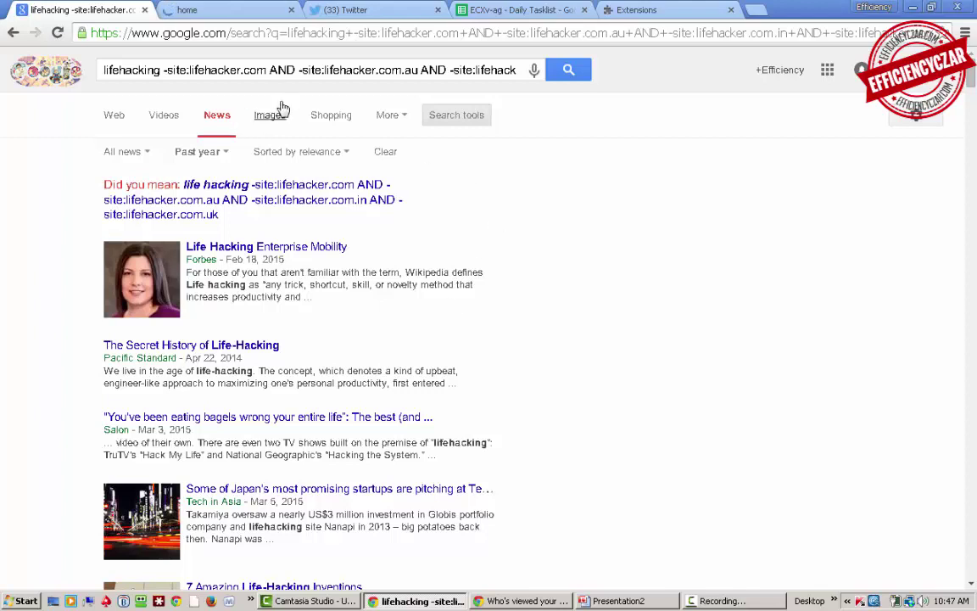
click(203, 159)
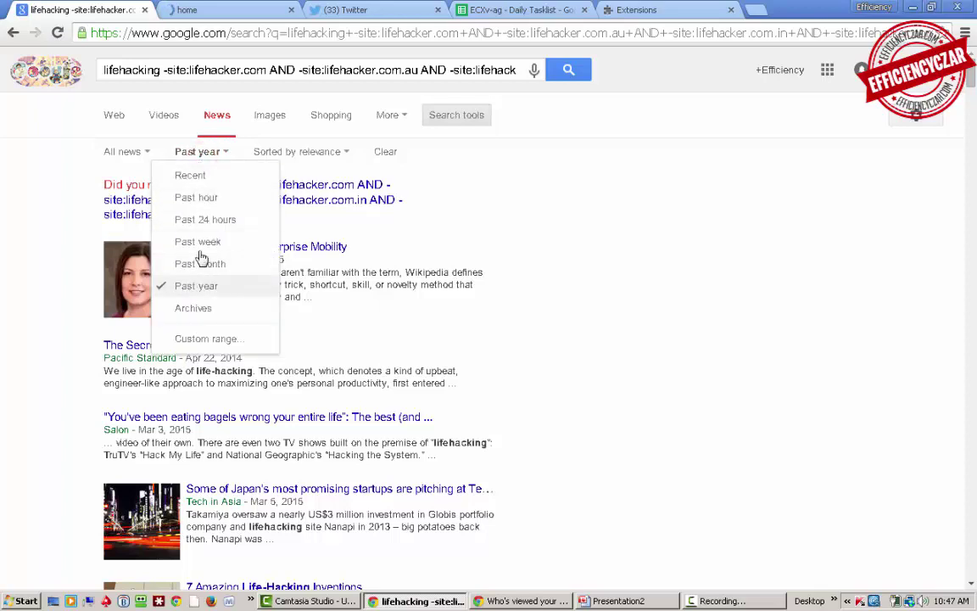
click(612, 181)
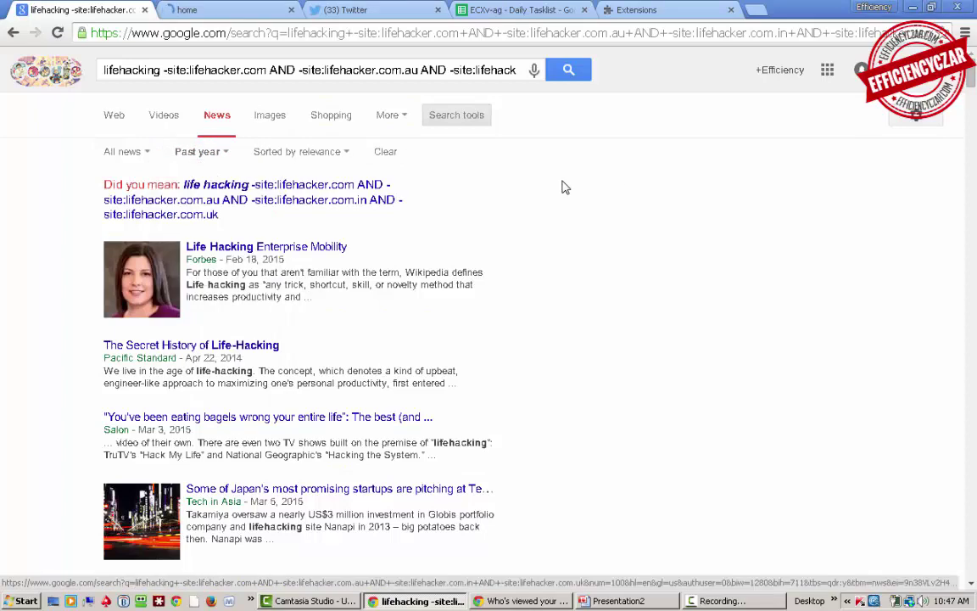
Check the Scraper extension's entry on the Chrome Extensions page and return to the news results
right_click(503, 201)
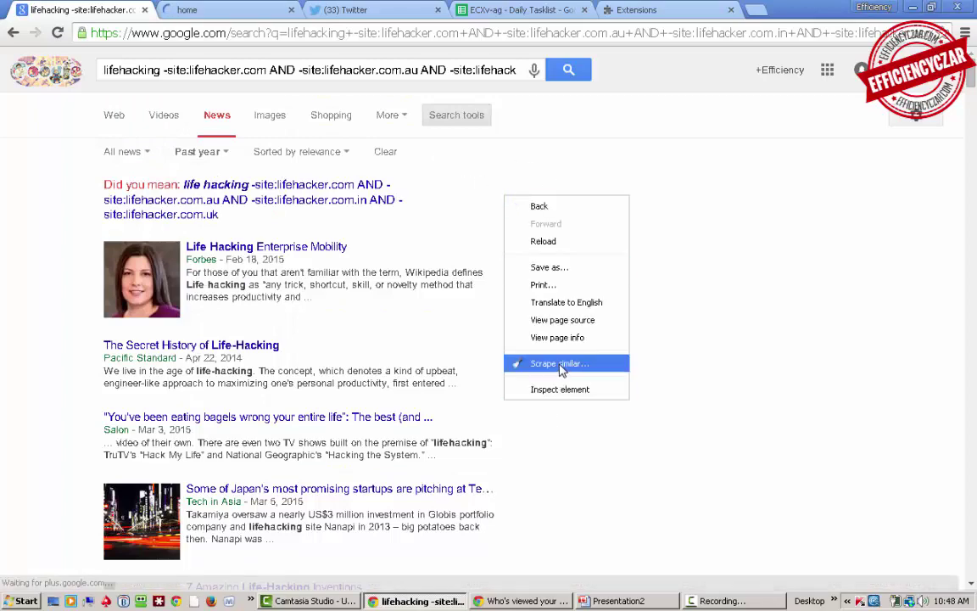
click(665, 4)
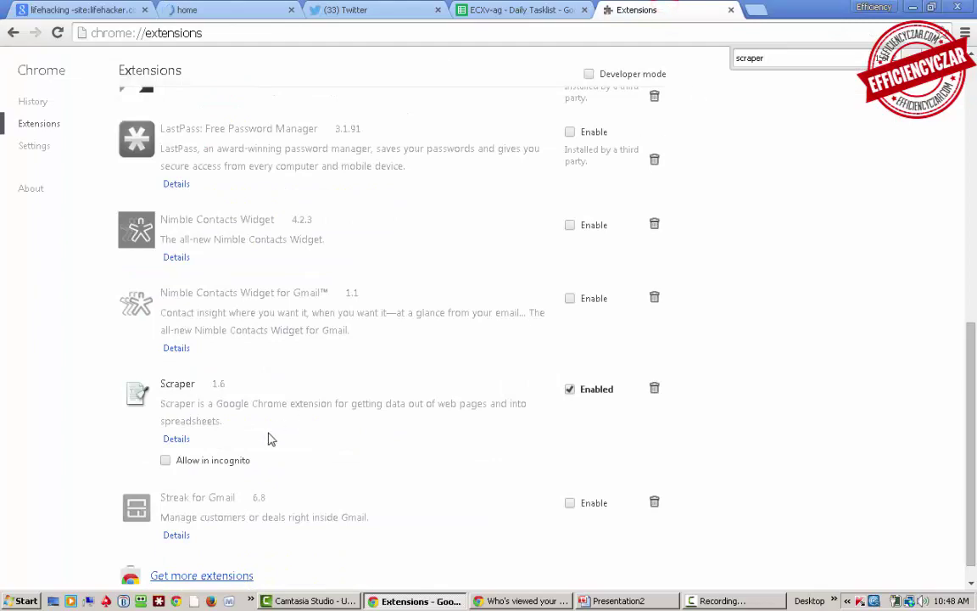
double_click(177, 383)
click(78, 10)
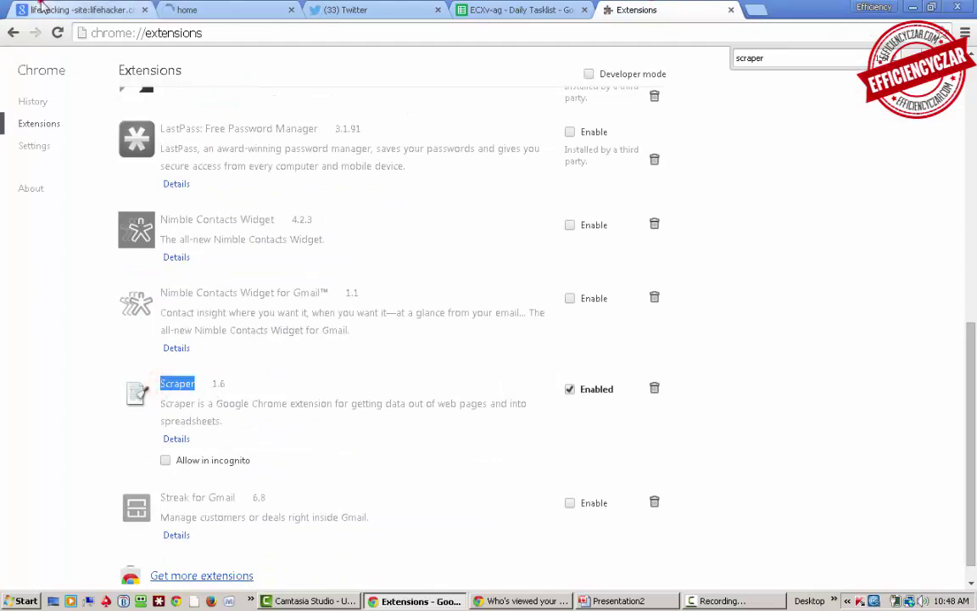
Scrape the first page of news results with Scraper's Links preset and export the links to Google Docs
right_click(595, 209)
click(635, 375)
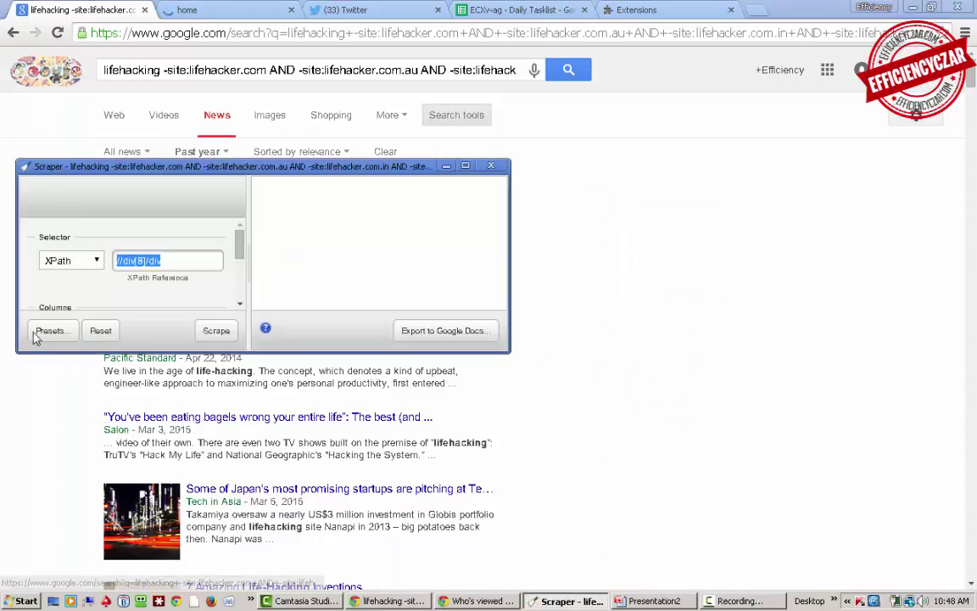
click(51, 331)
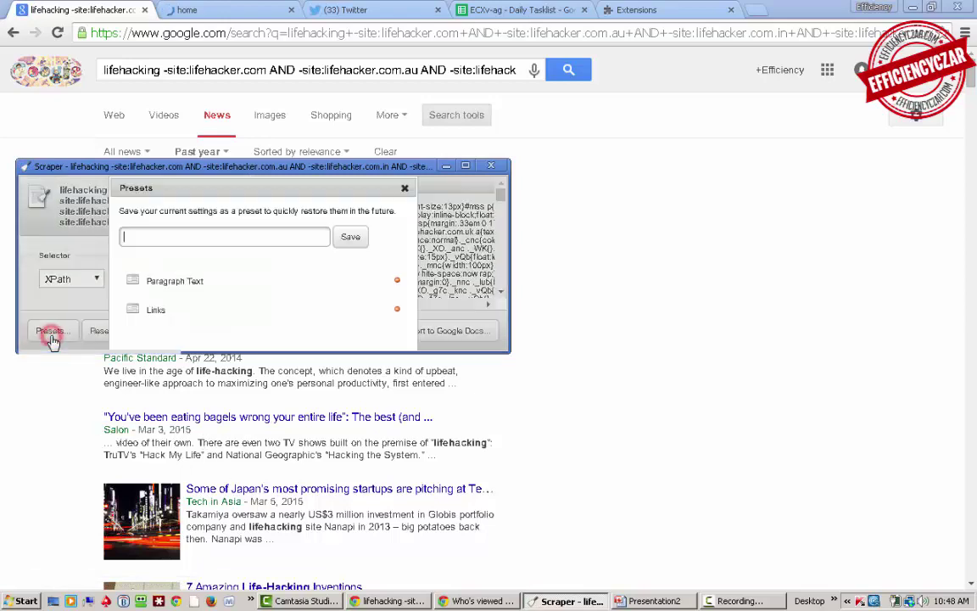
click(162, 315)
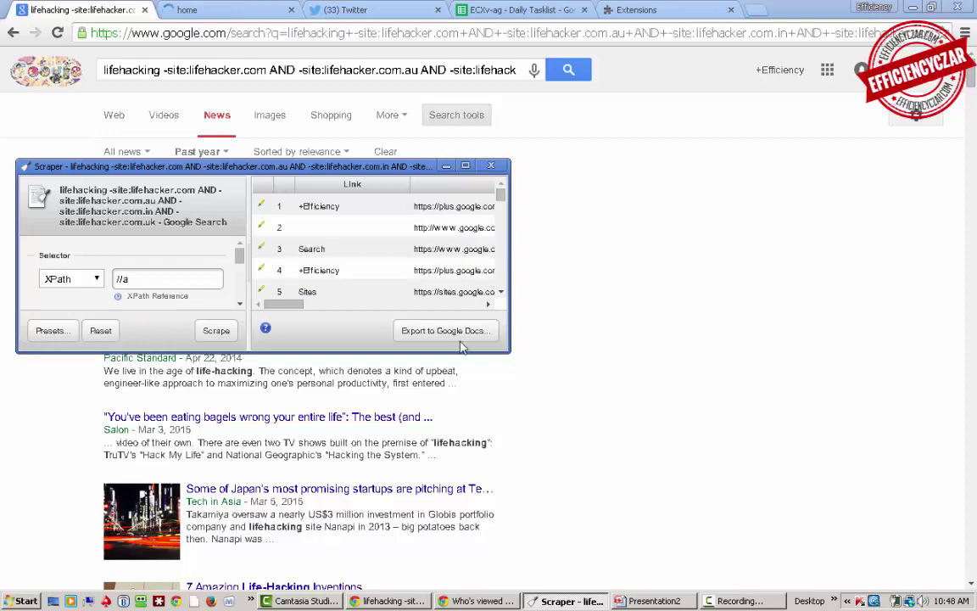
click(443, 333)
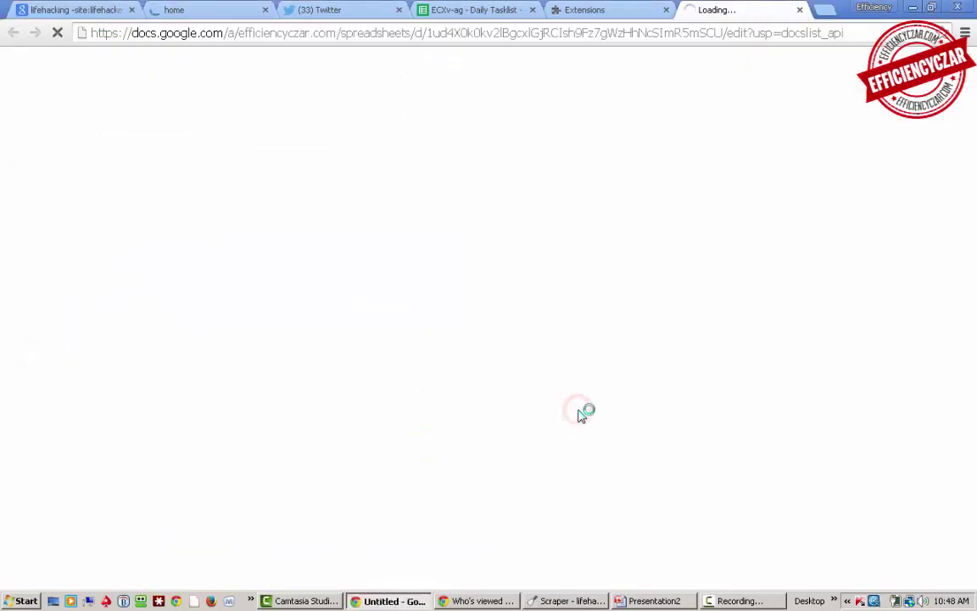
Open news result pages 2, 3 and 4 in separate new tabs
scroll(577, 414, down, 15)
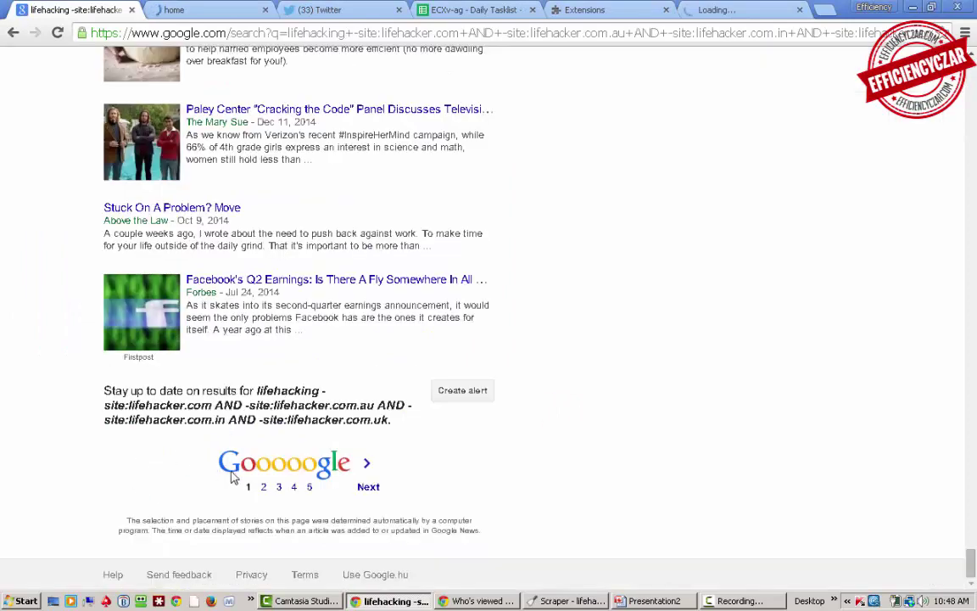
right_click(266, 464)
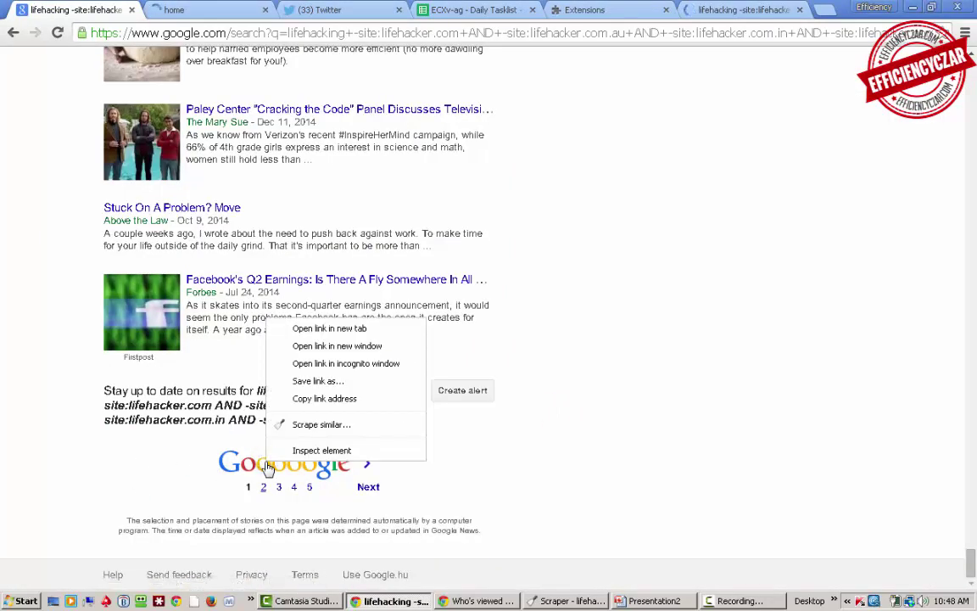
key(t)
right_click(276, 465)
key(t)
right_click(292, 470)
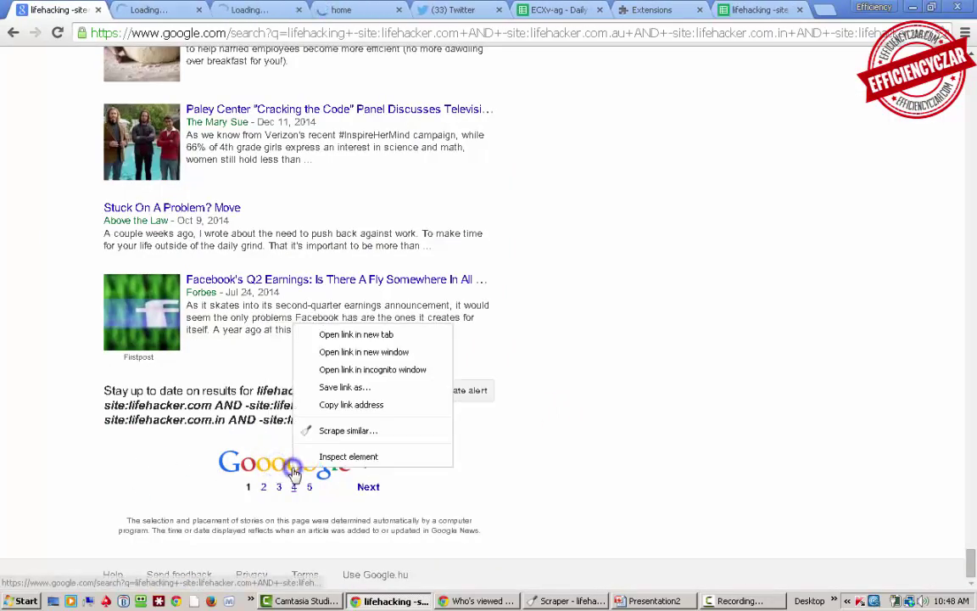
key(t)
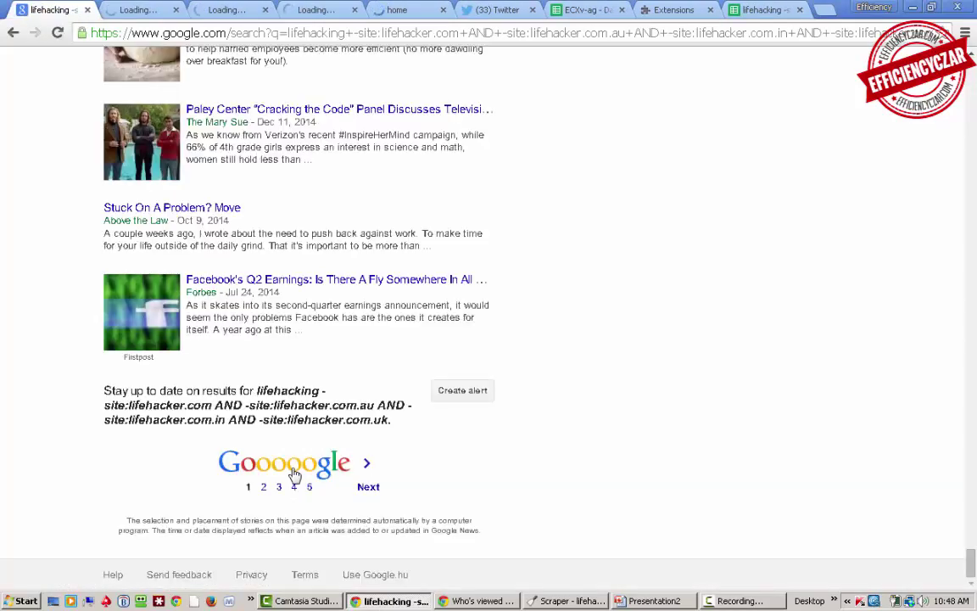
Examine the exported spreadsheet to find where the article titles and their URLs appear
click(787, 9)
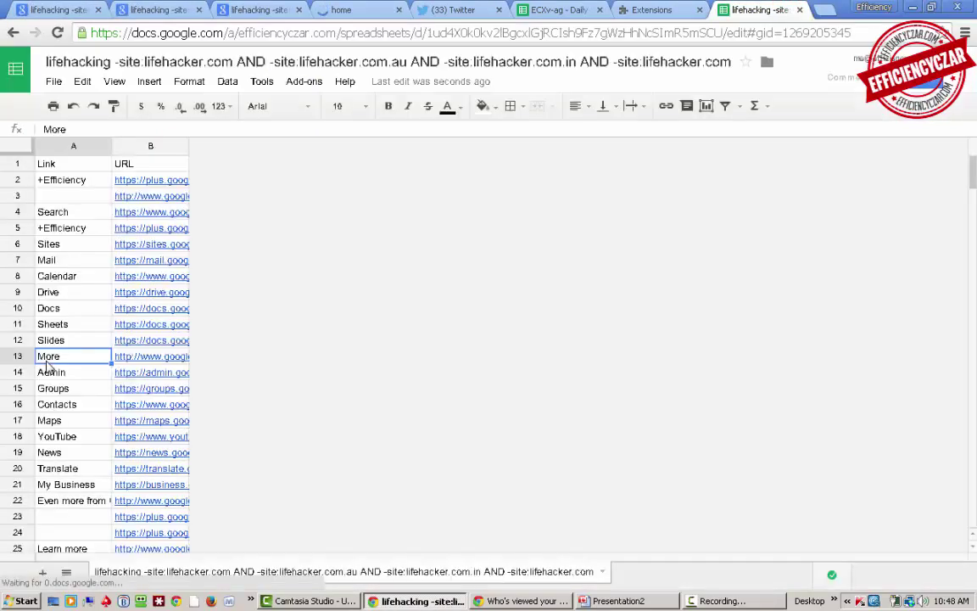
key(Page_Down)
key(Page_Down)
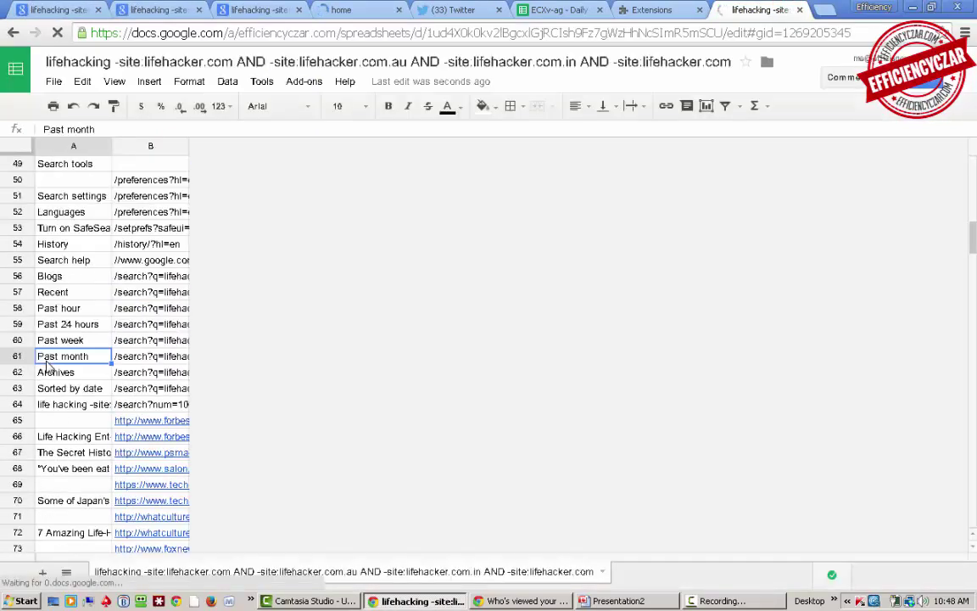
key(Page_Down)
key(Page_Down)
click(55, 231)
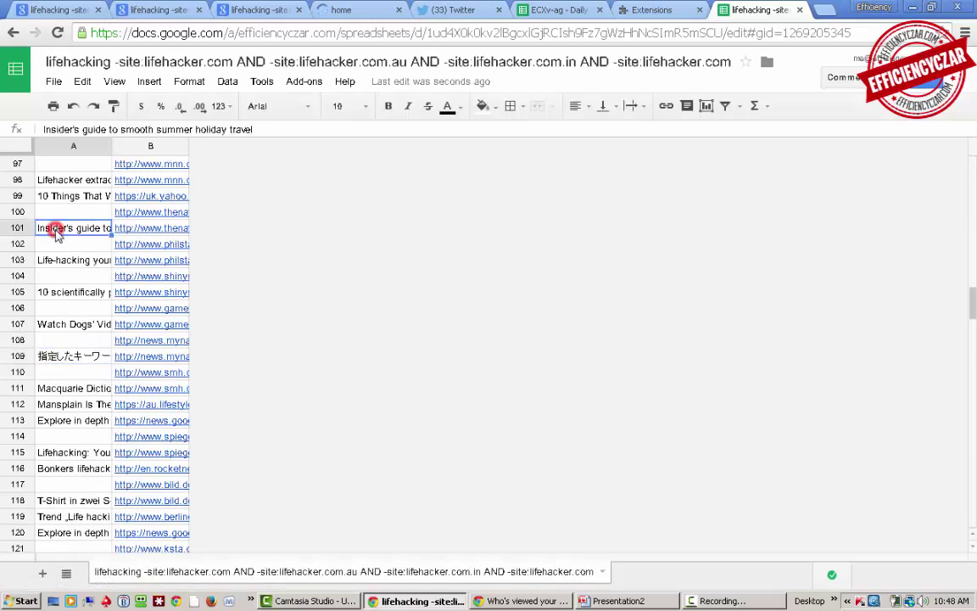
key(Right)
key(Left)
Launch Scraper's Scrape similar on each of the open news result pages 2, 3 and 4
key(ctrl+2)
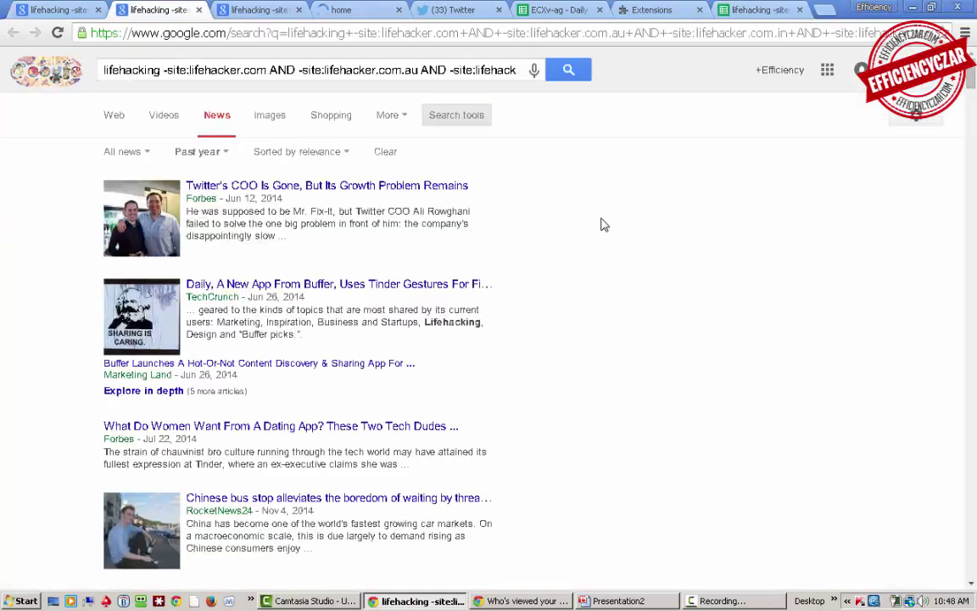
key(ctrl+1)
key(End)
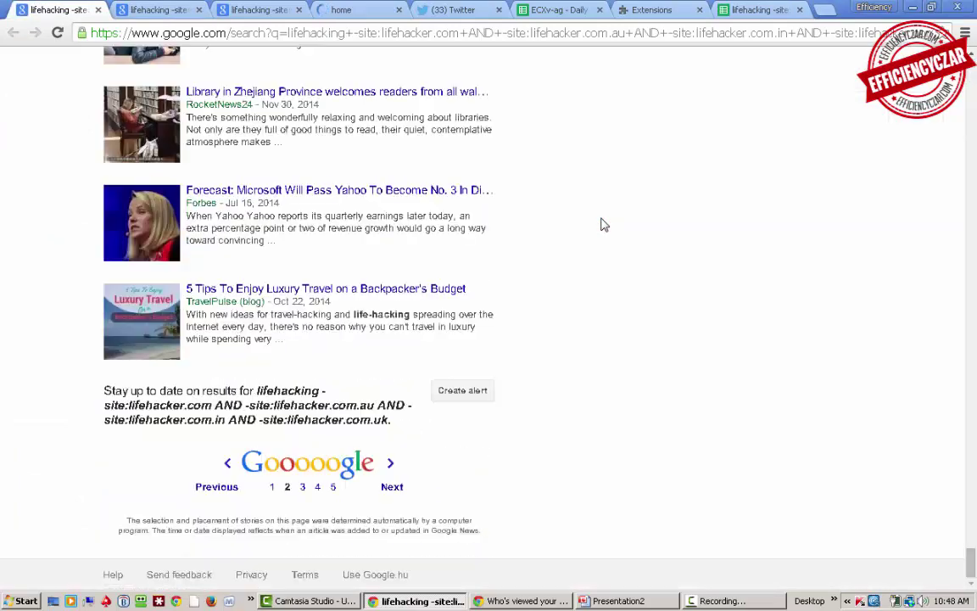
right_click(597, 197)
click(651, 365)
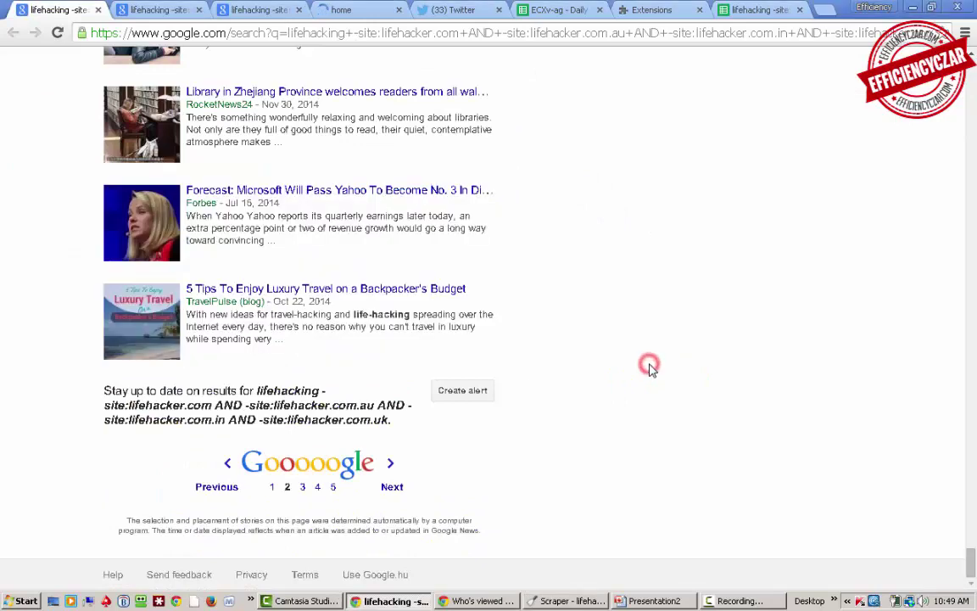
key(ctrl+2)
right_click(649, 364)
click(689, 530)
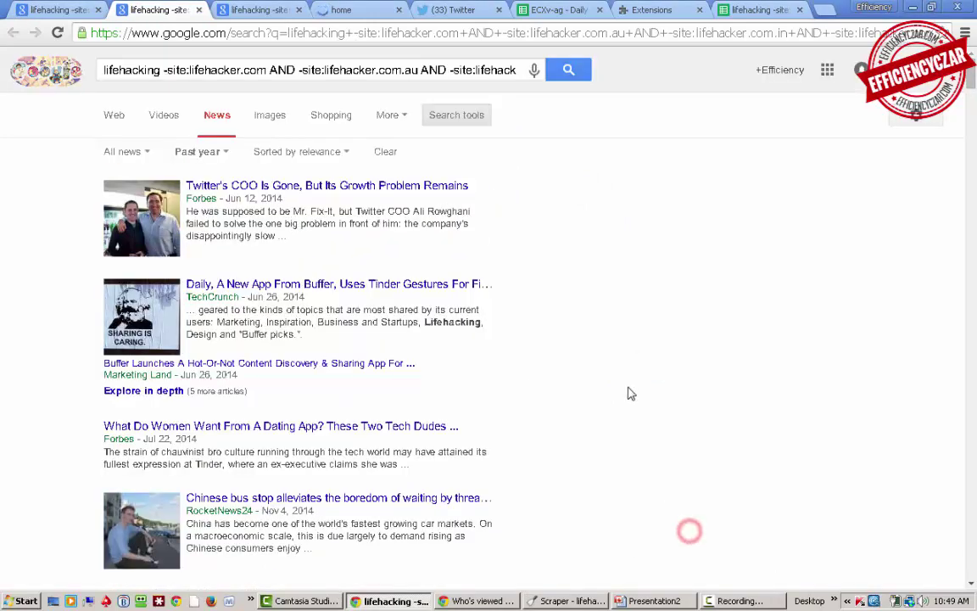
key(ctrl+3)
right_click(601, 308)
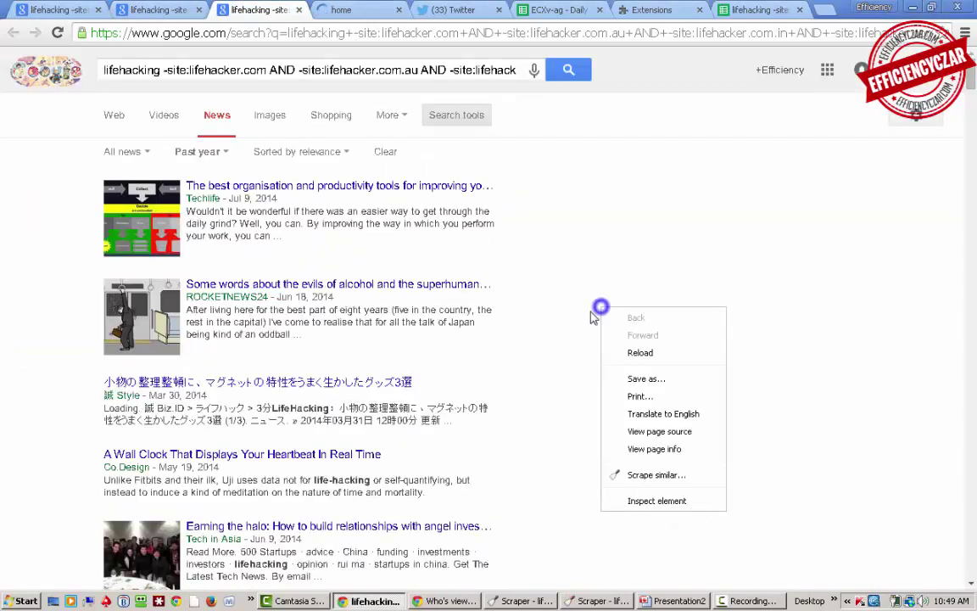
click(613, 475)
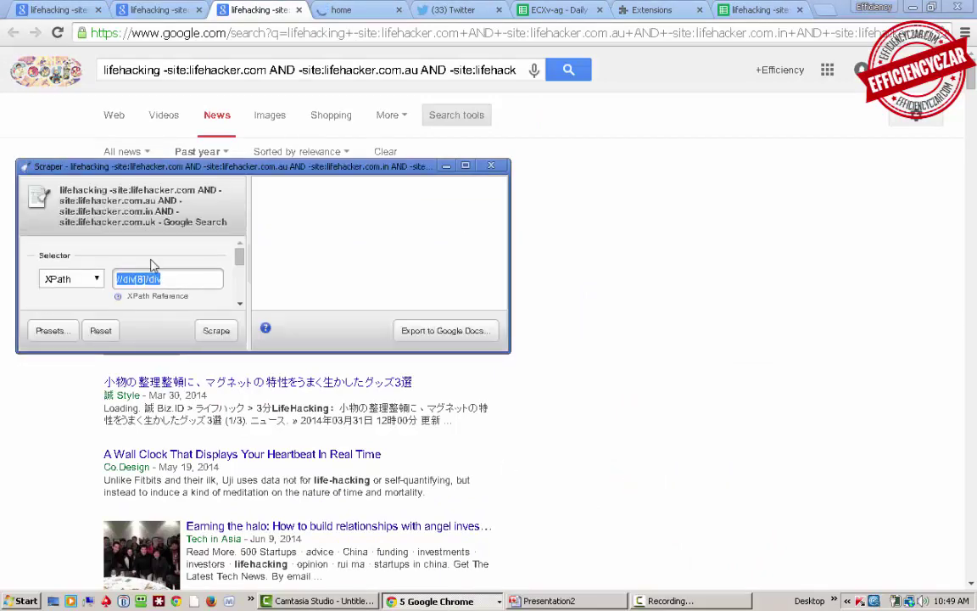
Apply the Links preset in the Scraper window for result page 4 and export the links to Google Docs
click(48, 330)
click(165, 311)
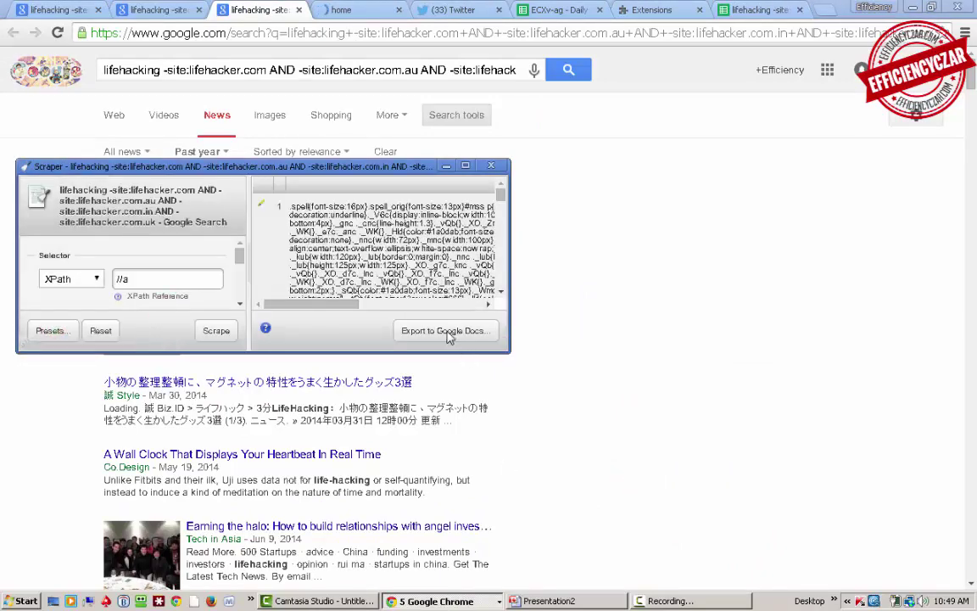
click(447, 332)
key(alt+Tab)
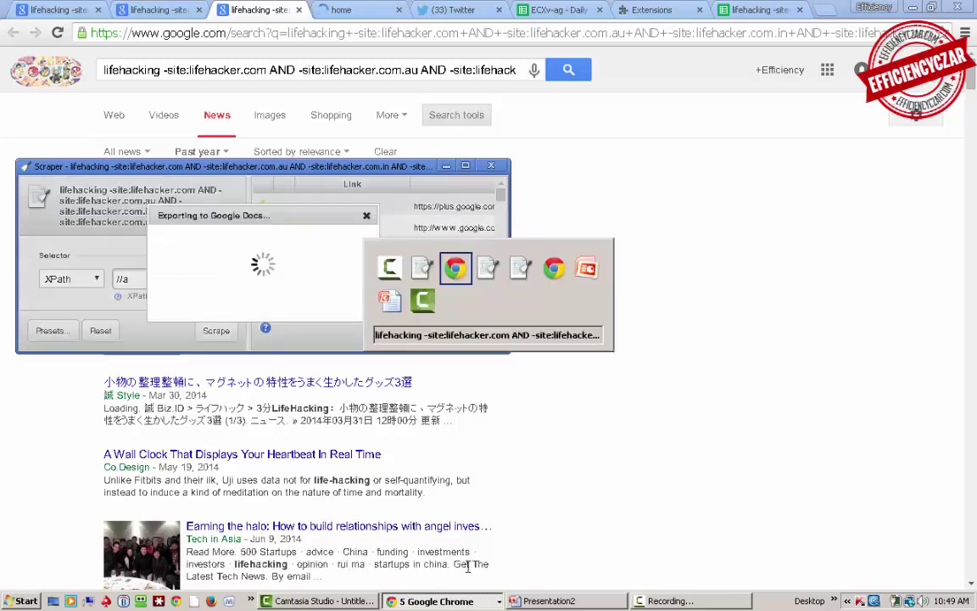
Apply the Links preset in the second open Scraper window and export its links to Google Docs
click(51, 331)
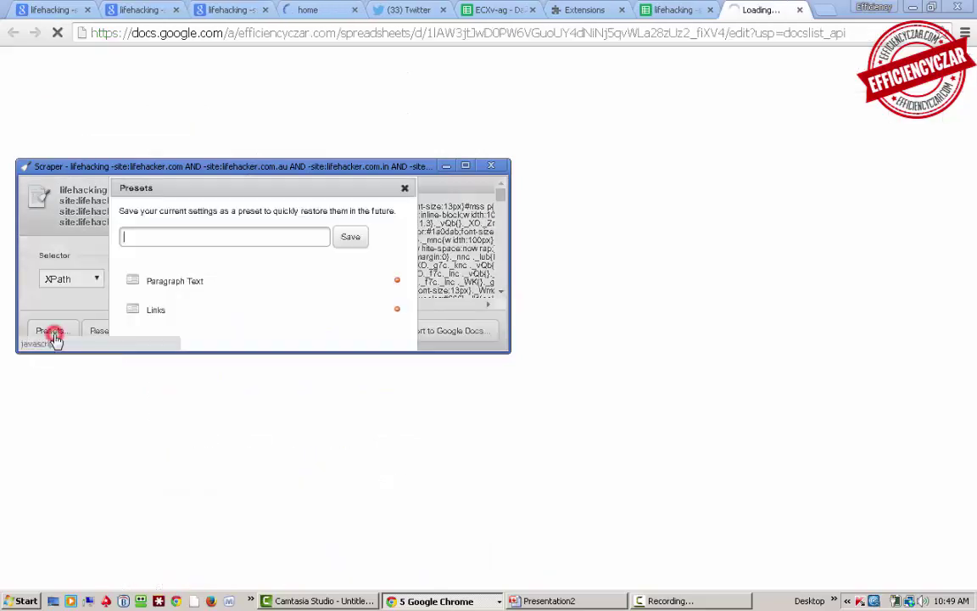
click(157, 310)
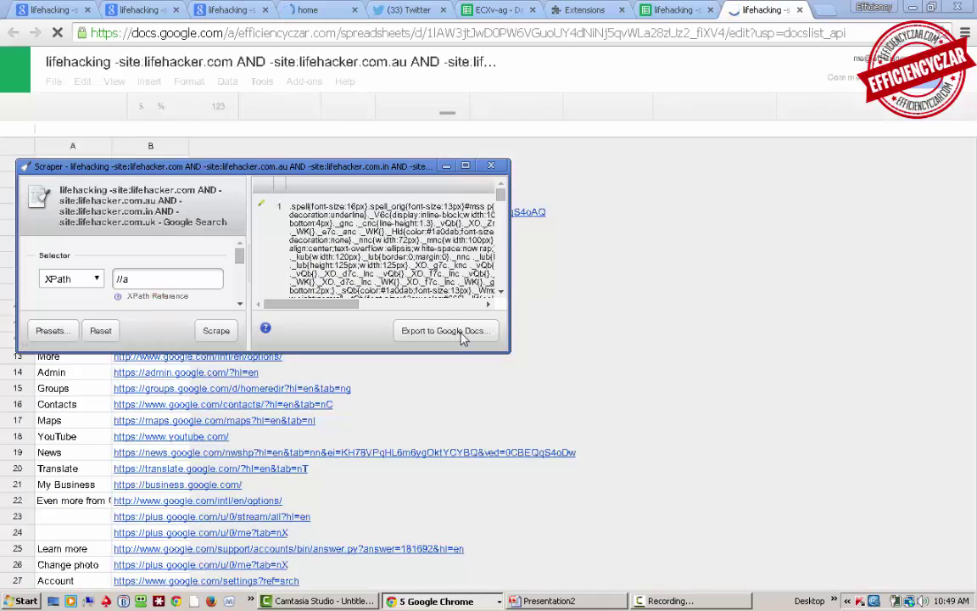
click(462, 336)
key(alt+Tab)
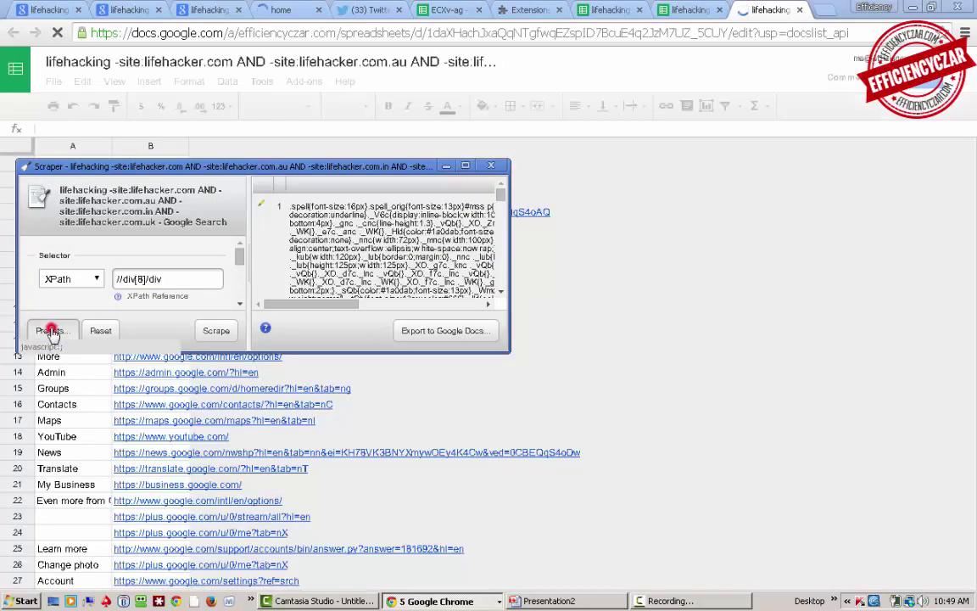
Apply the Links preset in the remaining Scraper window and export its links to Google Docs
click(51, 332)
click(134, 309)
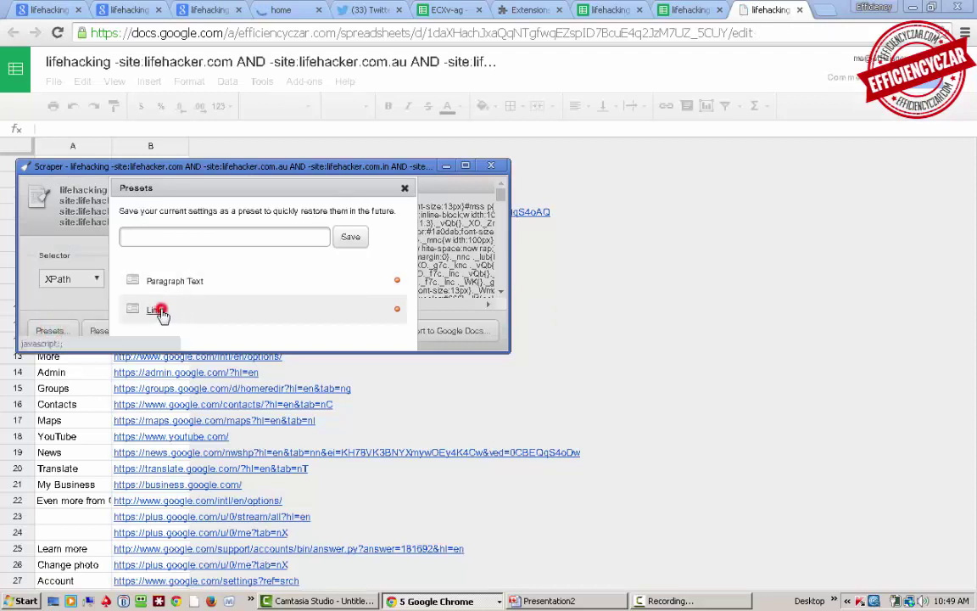
click(439, 336)
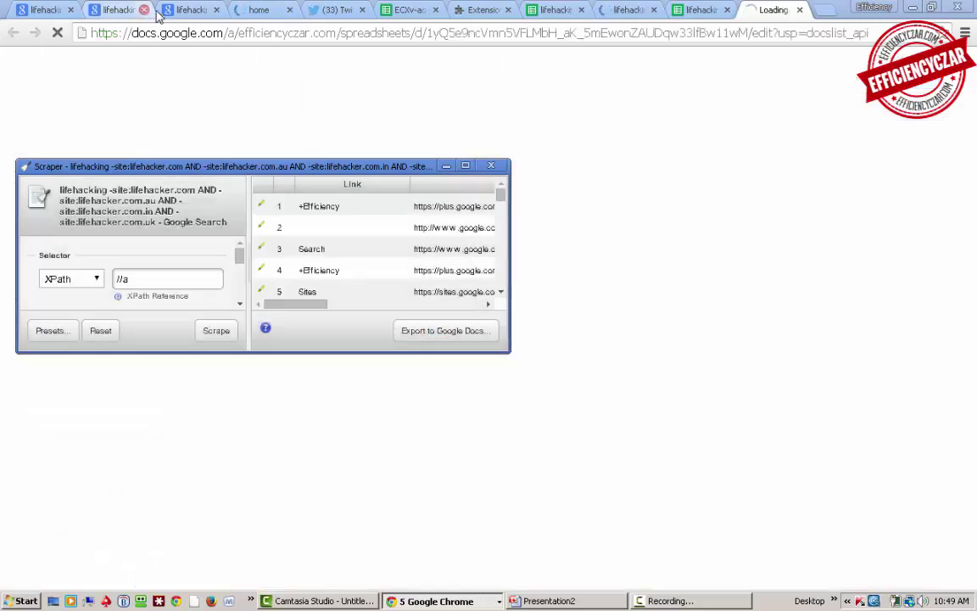
Close two of the three open news result pages, checking an exported spreadsheet before returning to the remaining page
click(144, 9)
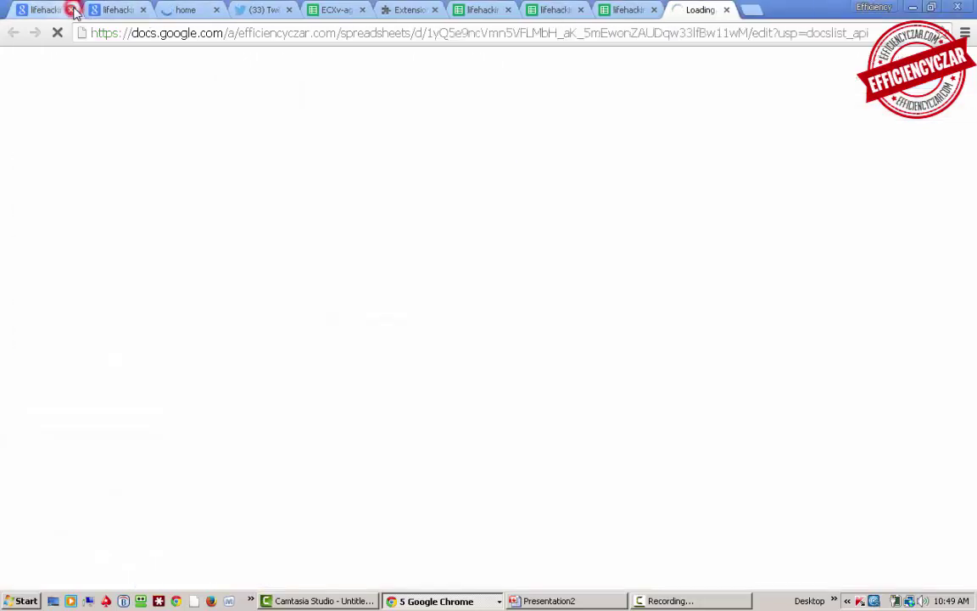
click(73, 10)
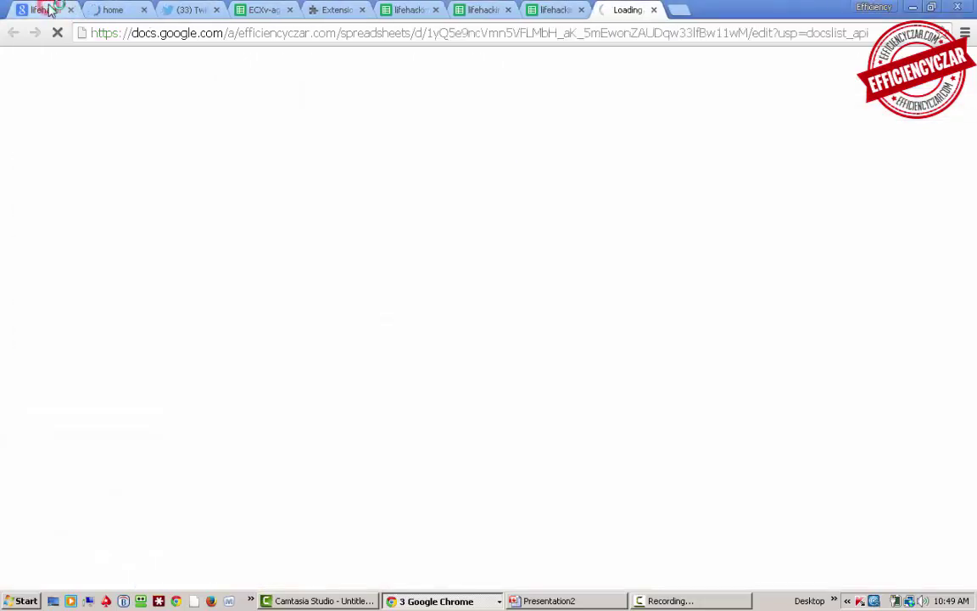
click(47, 10)
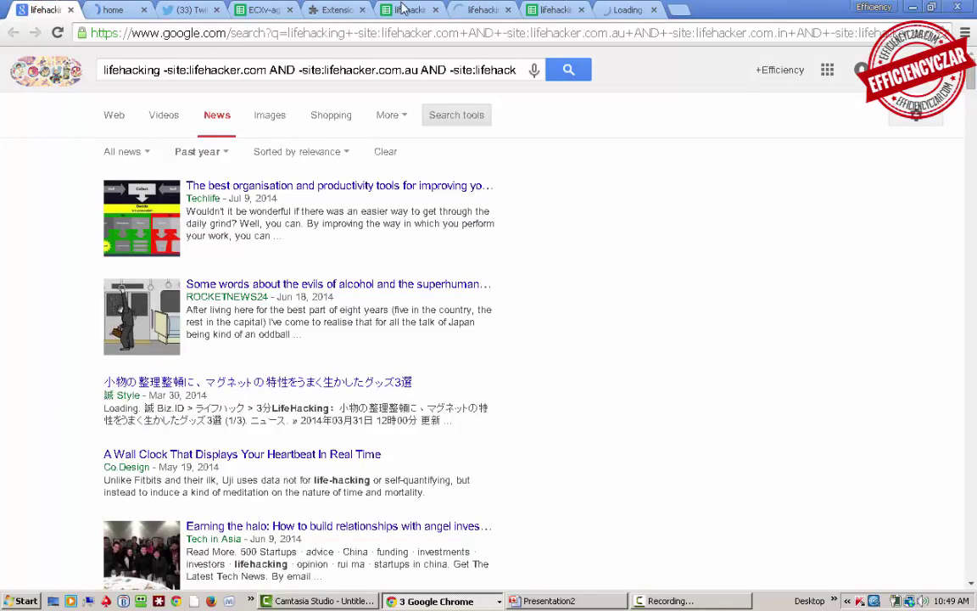
click(478, 10)
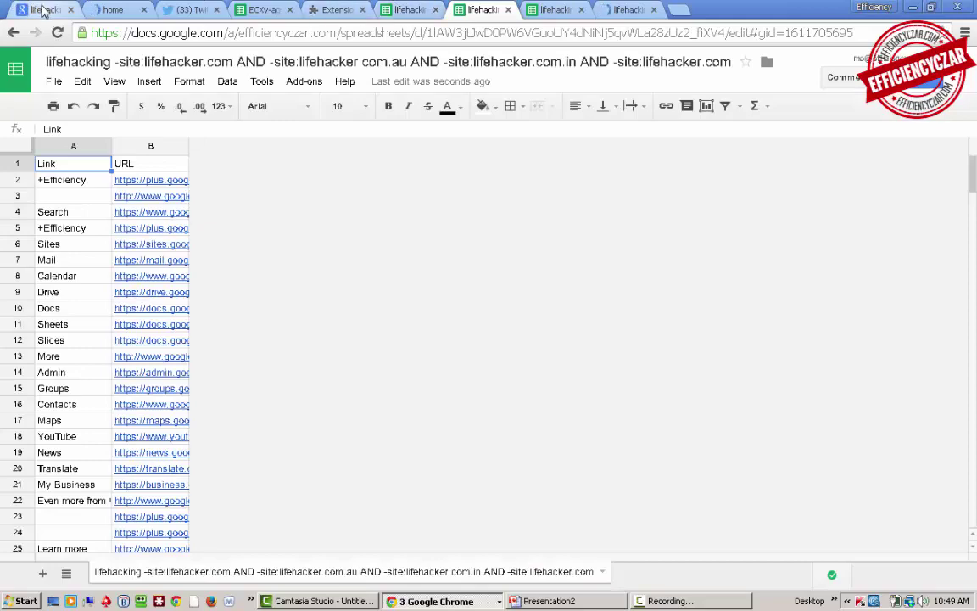
click(42, 10)
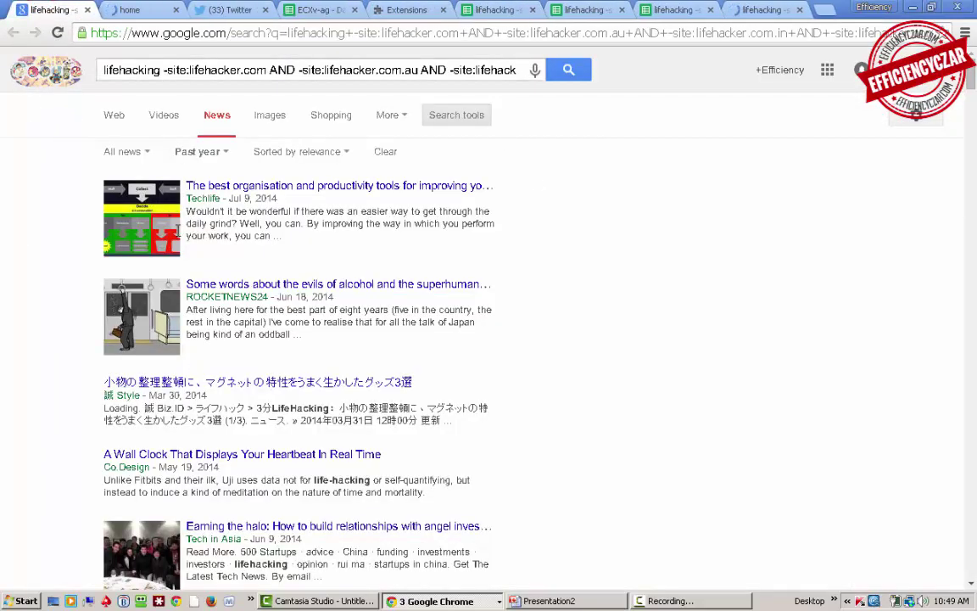
Create a Google alert from the lifehacking news search that excludes the Lifehacker sites
click(123, 70)
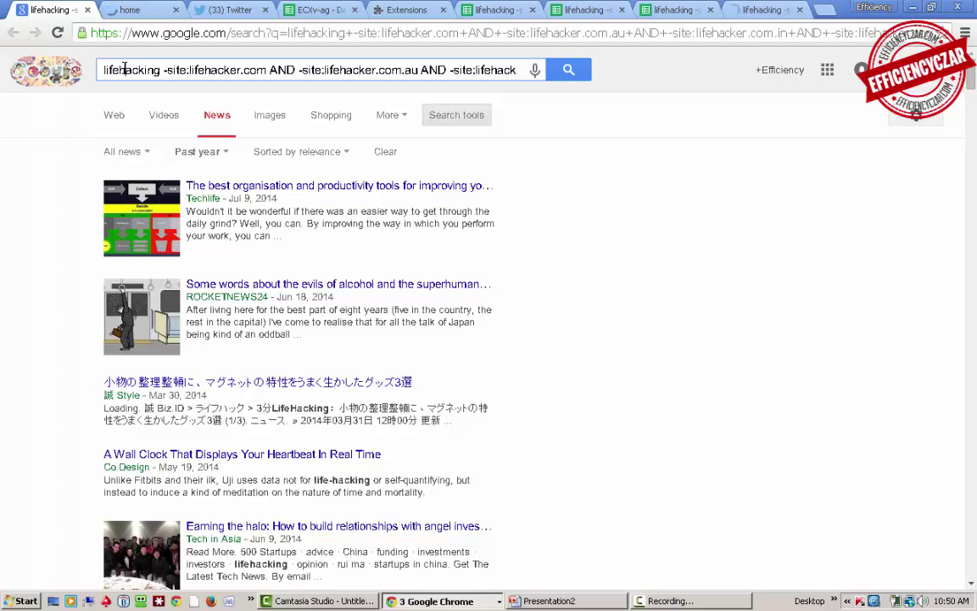
key(End)
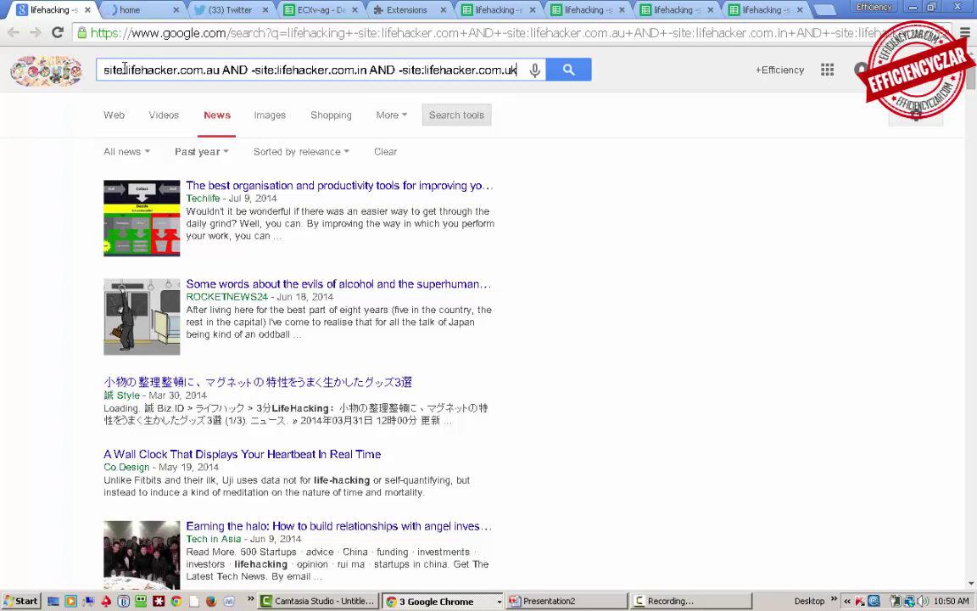
click(569, 331)
key(End)
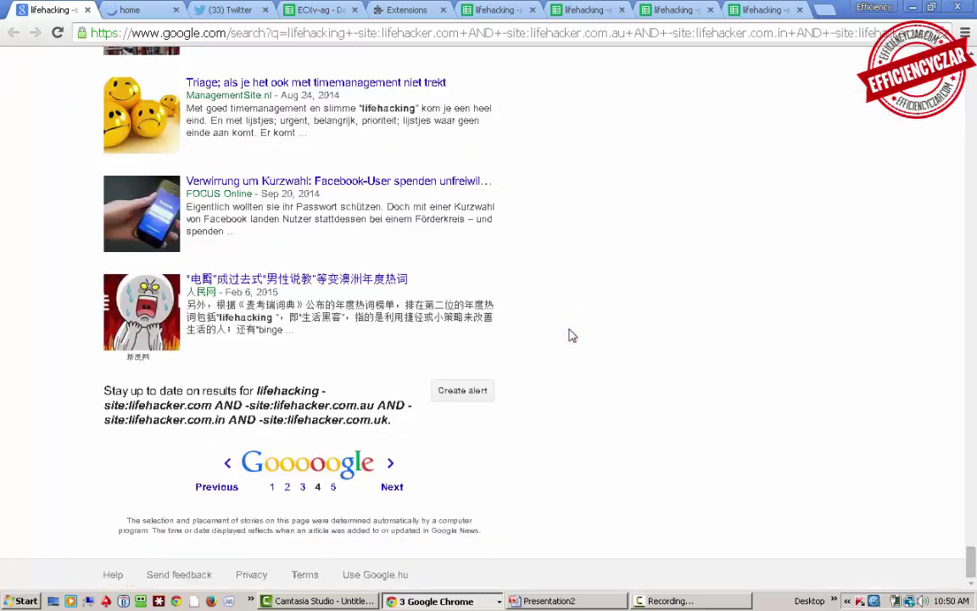
click(450, 389)
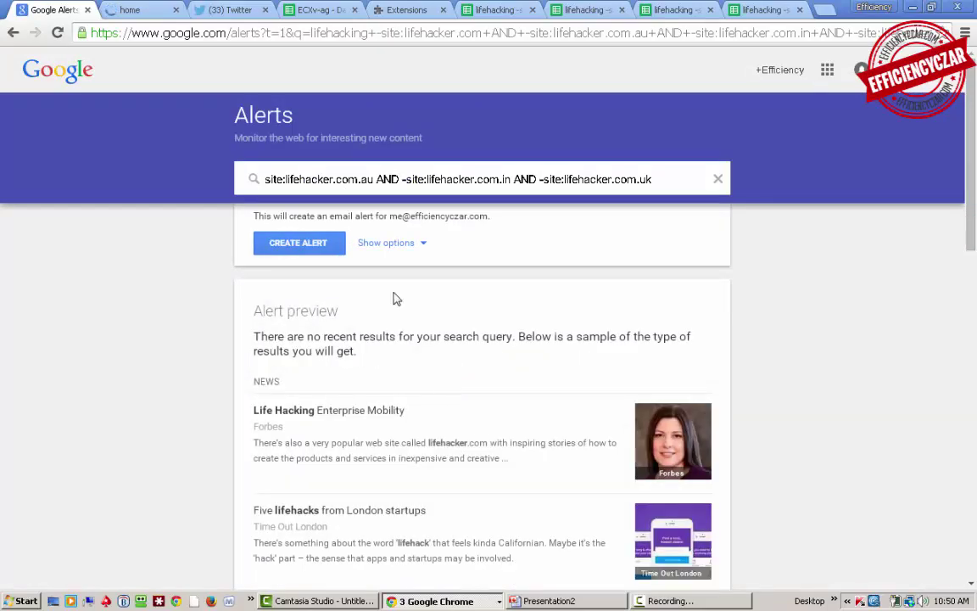
drag(972, 140, 964, 3)
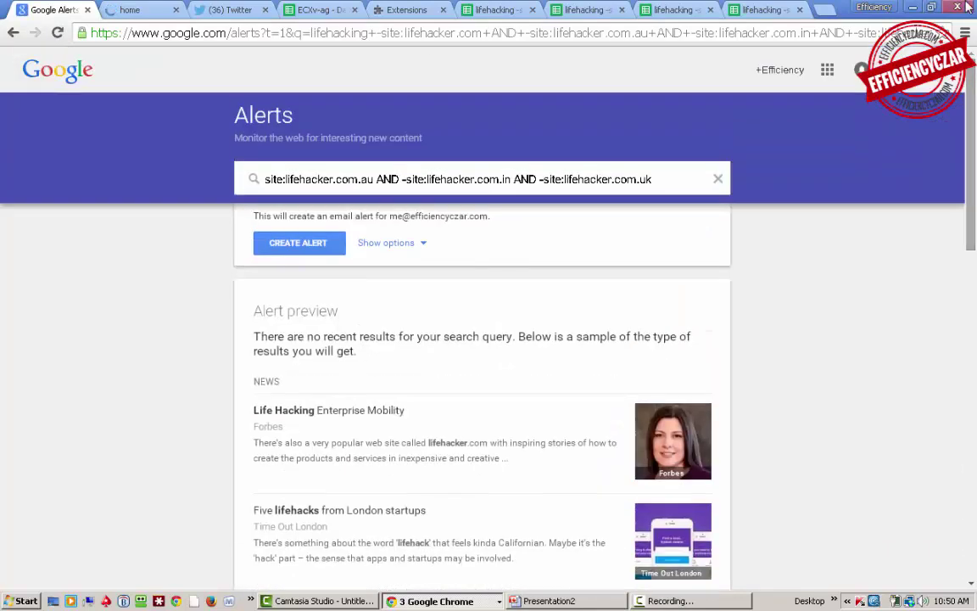
click(297, 242)
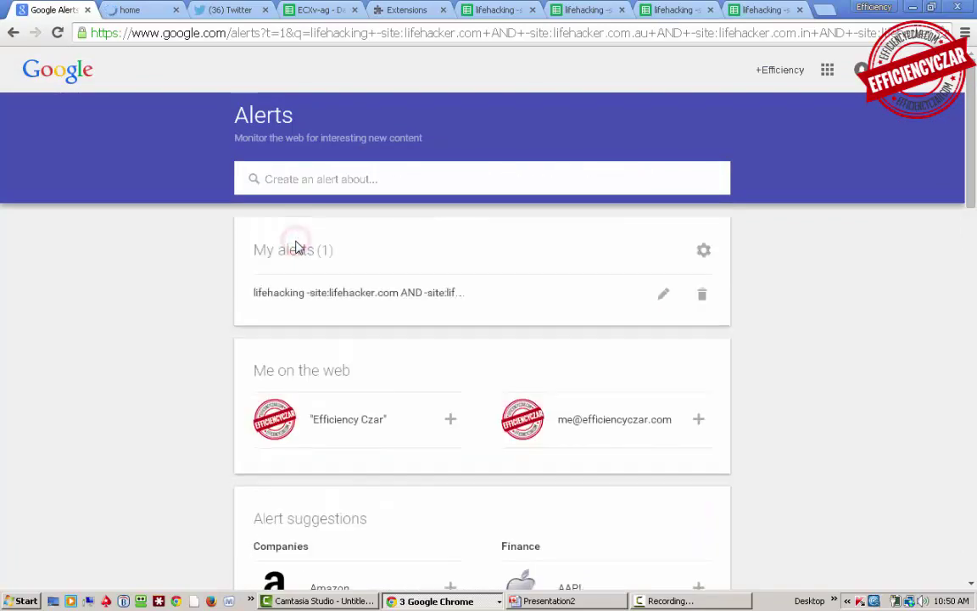
Change the new alert's delivery from email to an RSS feed and update the alert
click(665, 297)
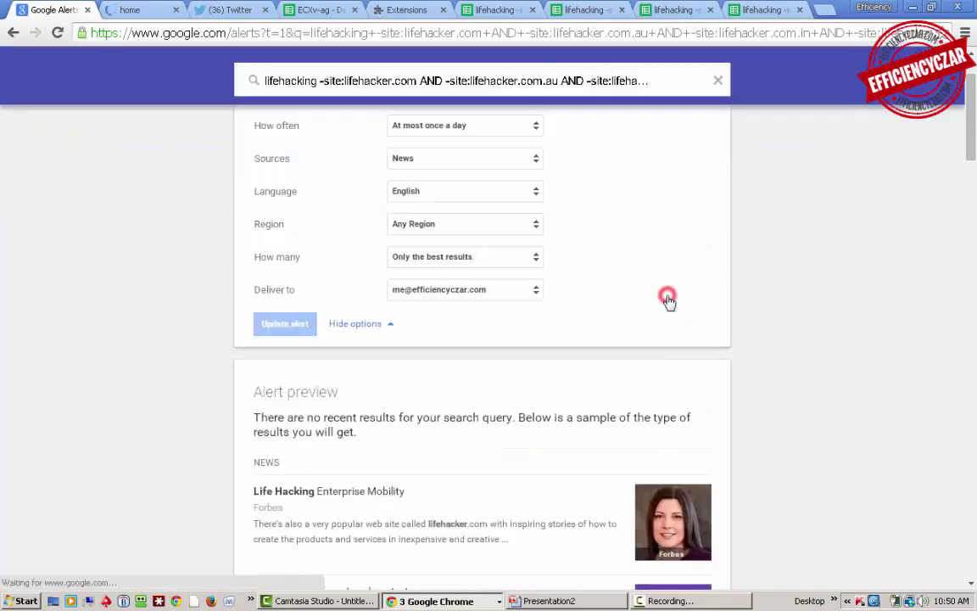
click(421, 291)
click(400, 316)
click(299, 323)
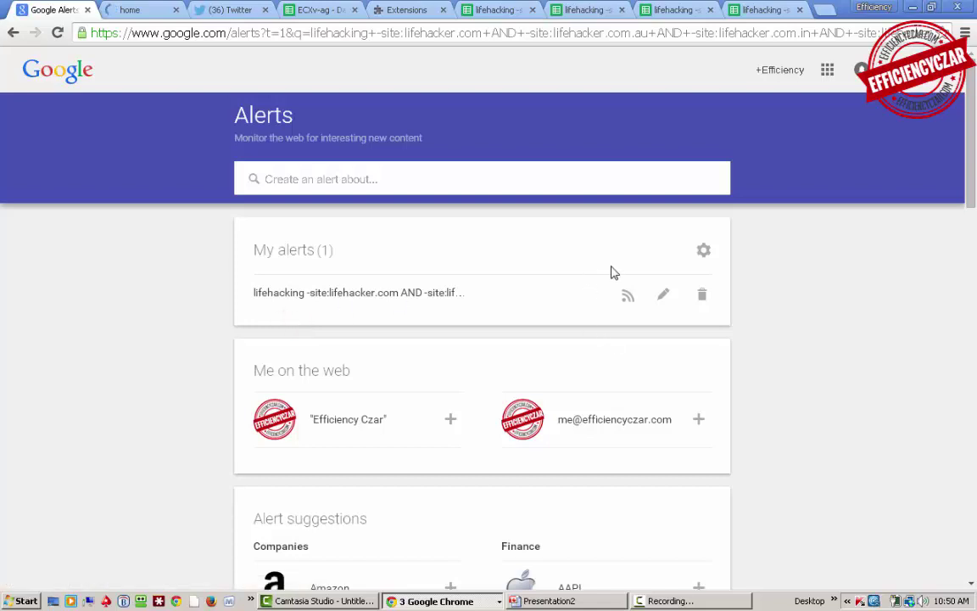
Open the alert's RSS feed and copy its web address
click(631, 303)
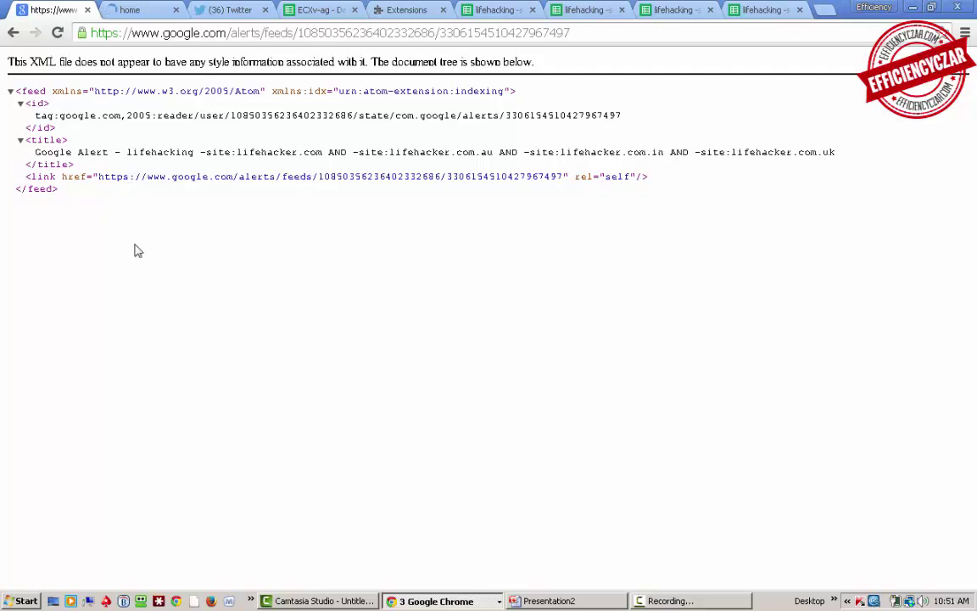
drag(138, 136, 282, 154)
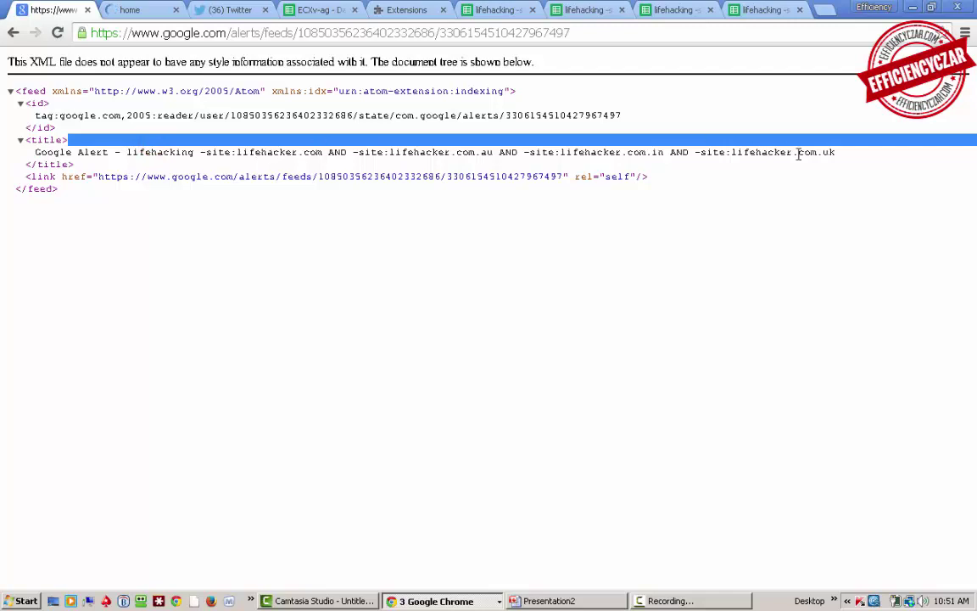
click(657, 231)
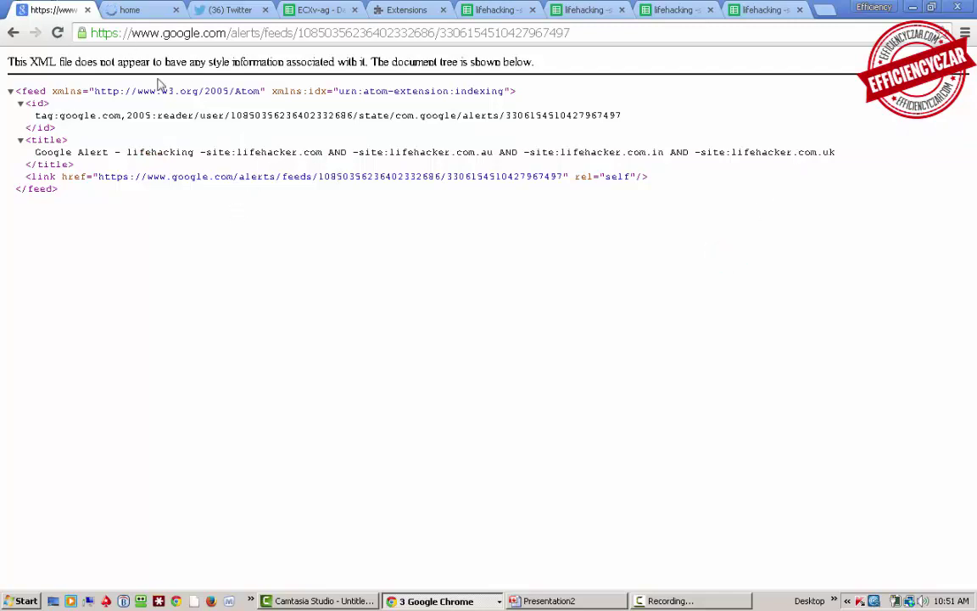
click(212, 32)
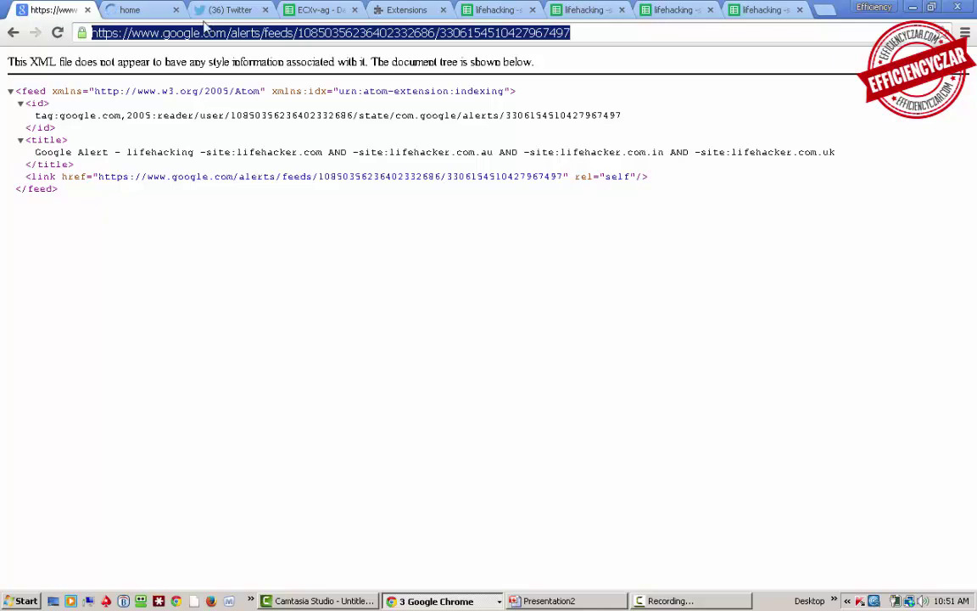
Switch to Feedly, search for the copied feed address and open the matching Google Alert source
click(115, 8)
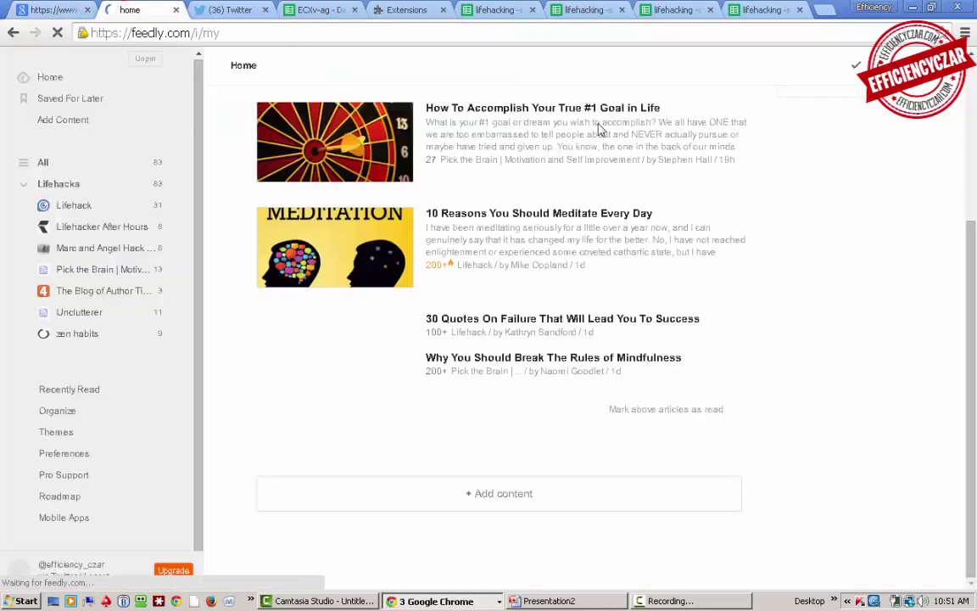
scroll(970, 277, up, 3)
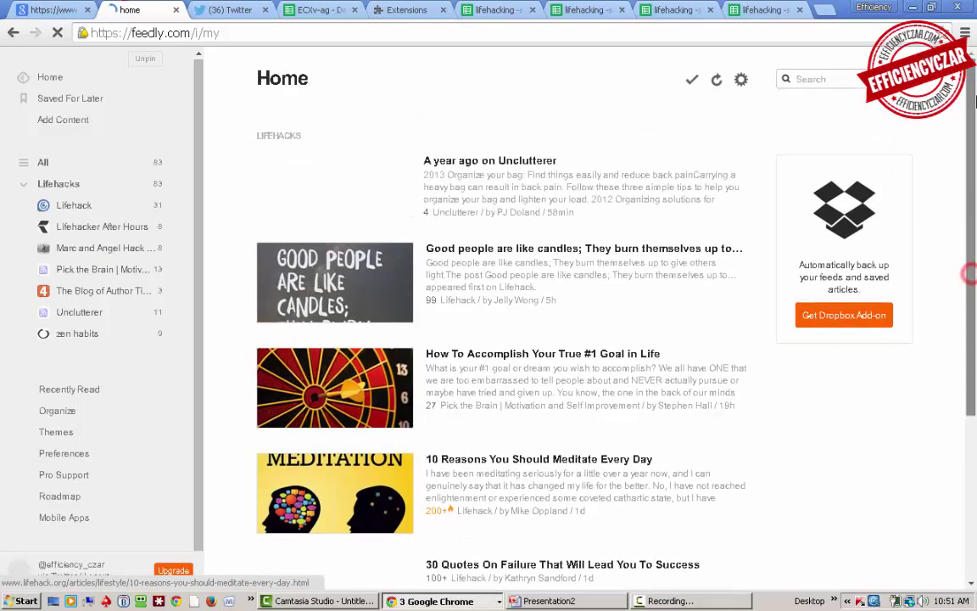
click(832, 80)
key(ctrl+v)
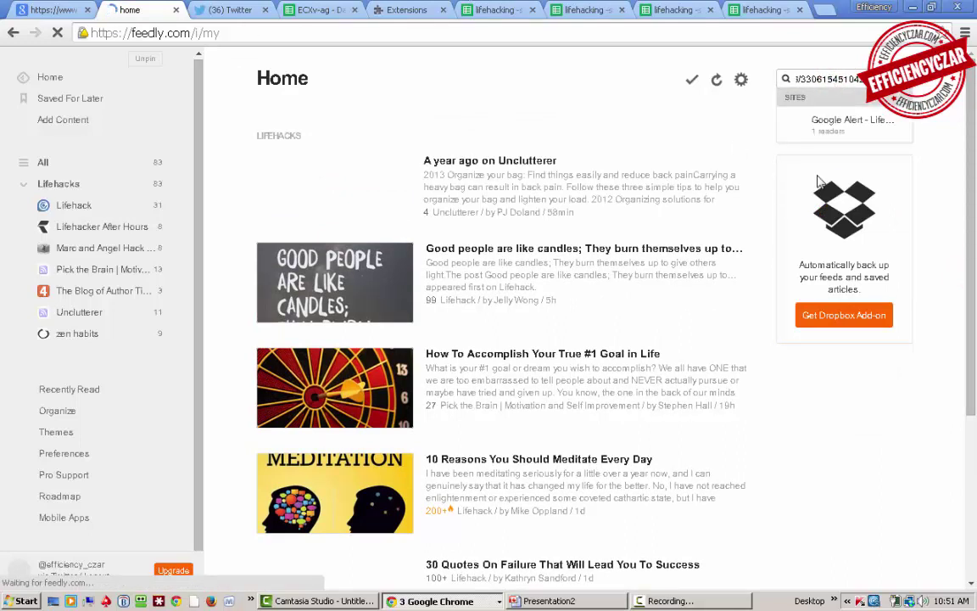
click(829, 121)
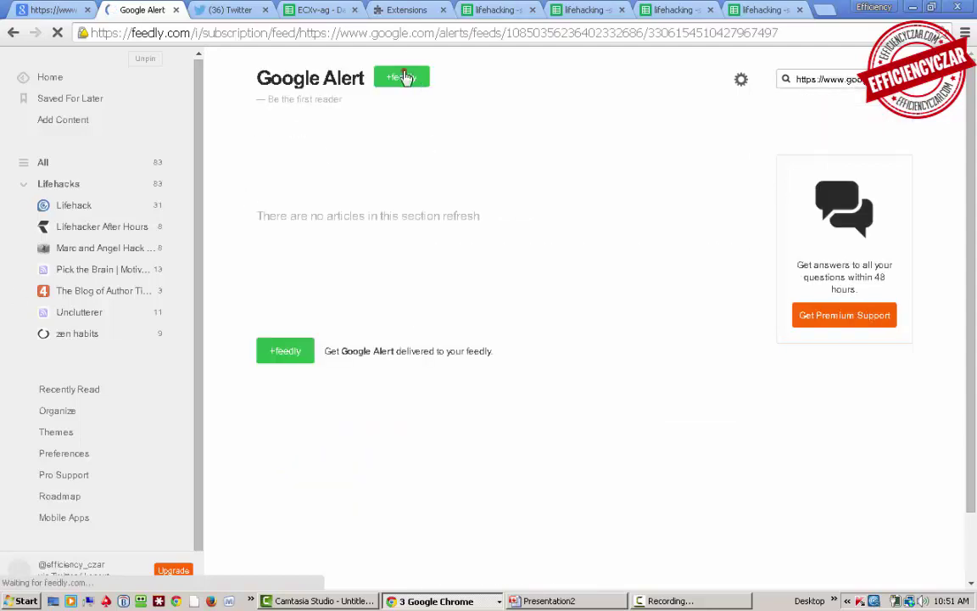
Add the Google Alert source to Feedly under Lifehacks and a new collection named Google Alerts
click(404, 77)
click(13, 235)
click(17, 228)
click(45, 228)
text(Google Alerts)
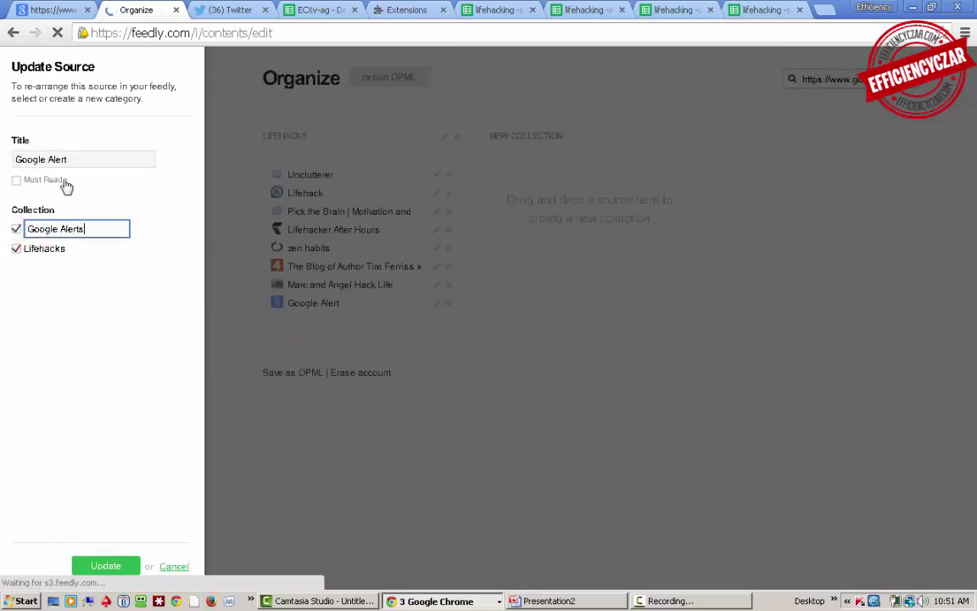
Title the source "Alert - Lifehacking" and save the source update
click(85, 159)
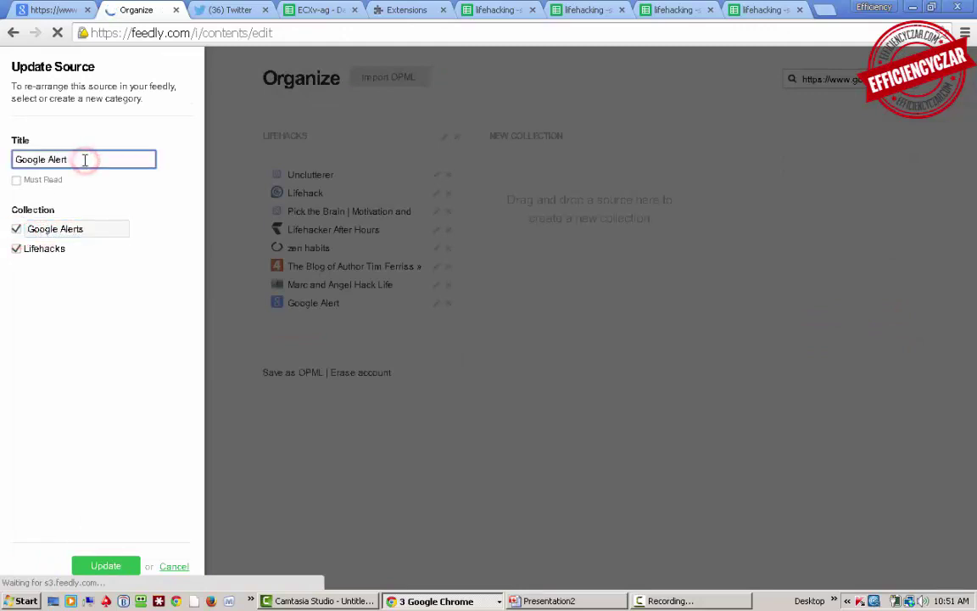
triple_click(85, 160)
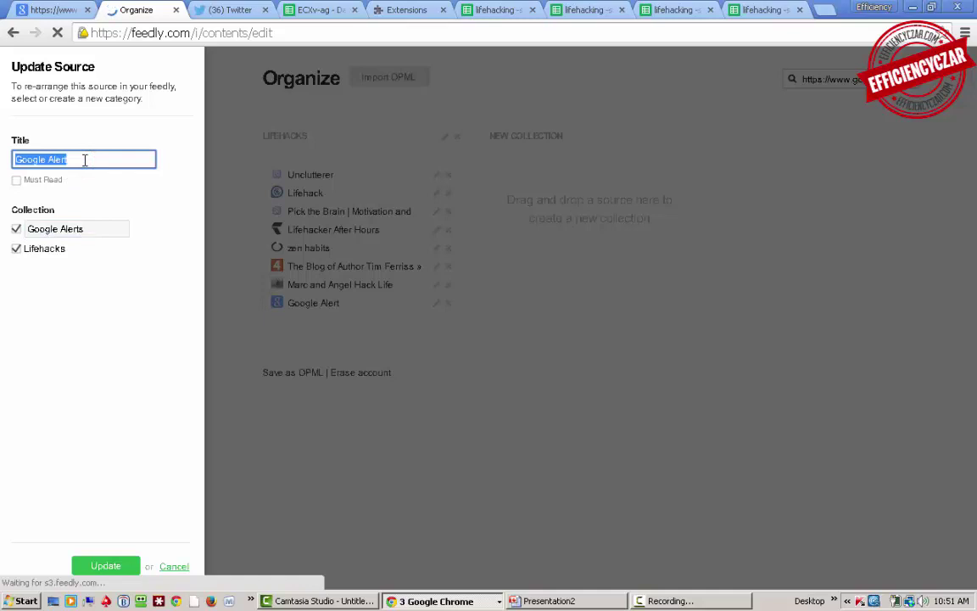
text(Aler)
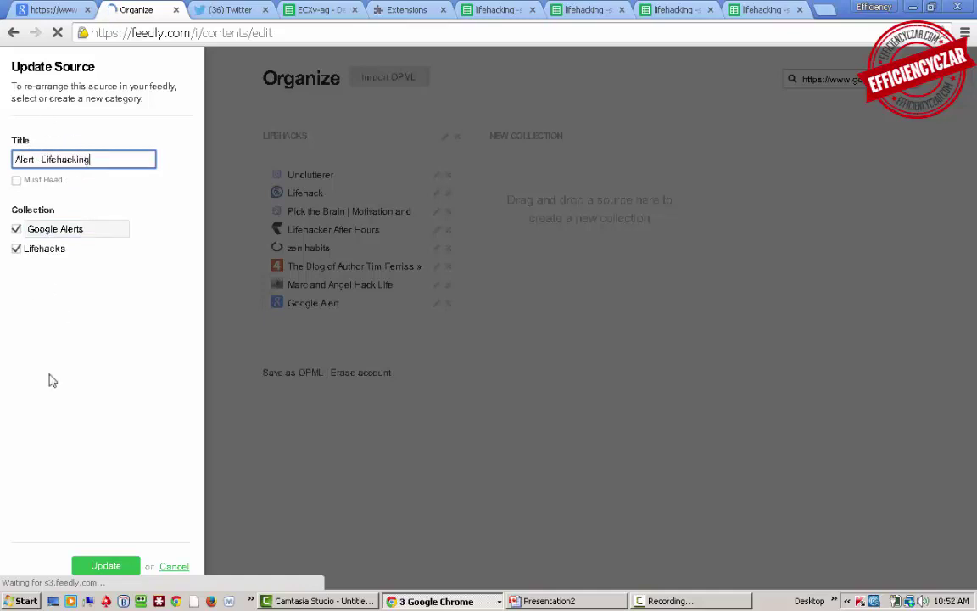
text(t - Lifehacking)
click(107, 566)
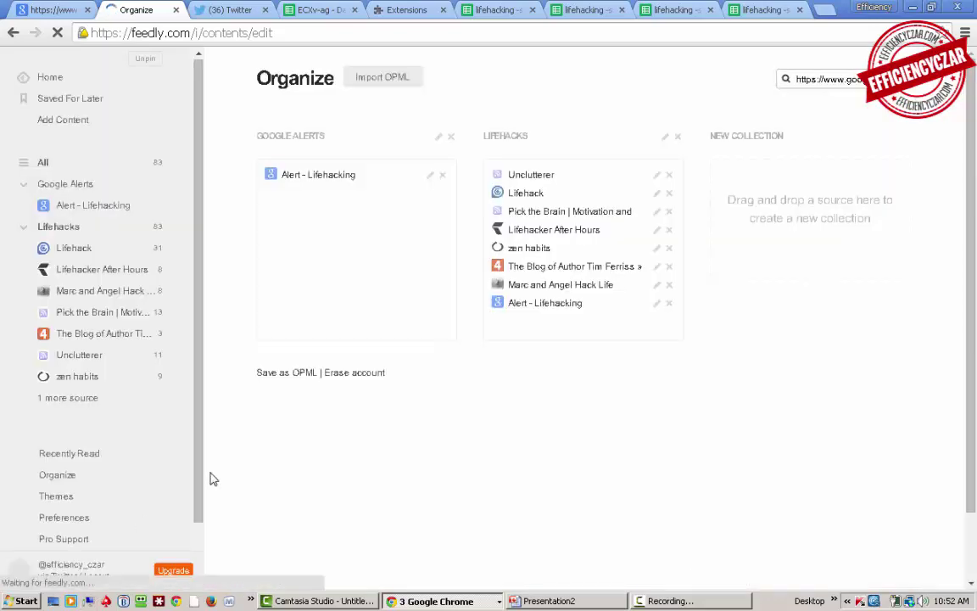
Look at the Alert - Lifehacking feed within the Lifehacks collection, and collapse both collections
click(421, 448)
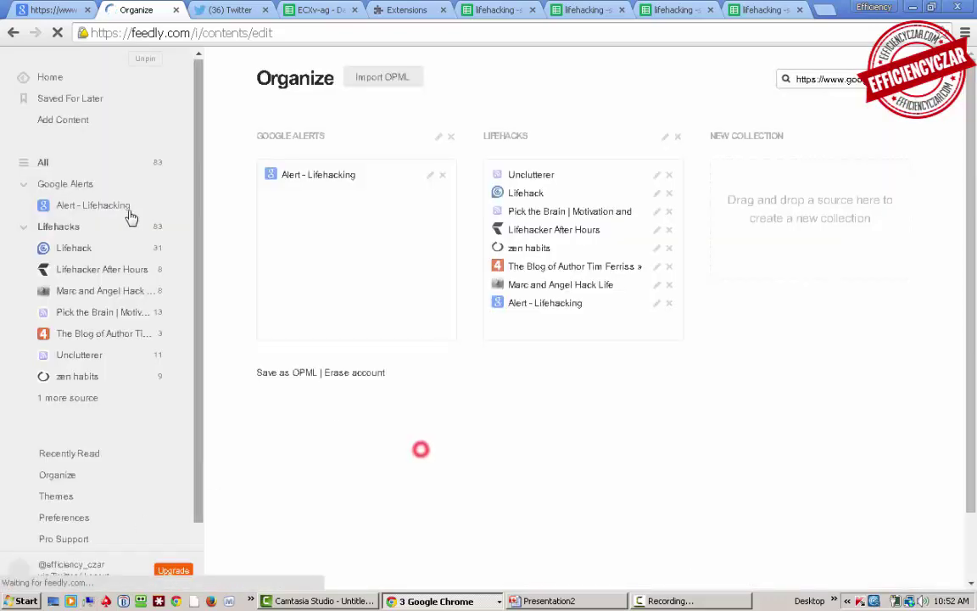
click(74, 393)
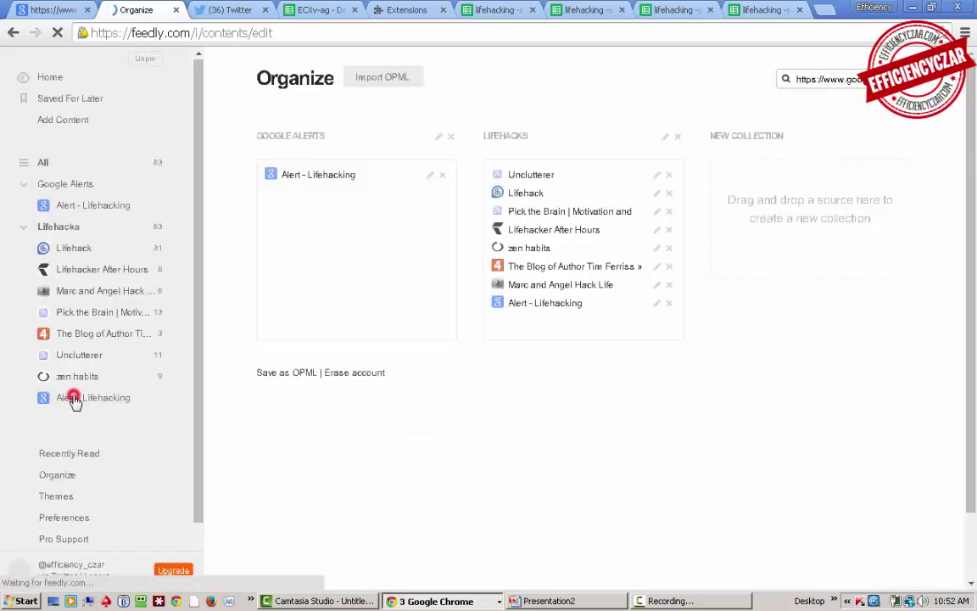
click(23, 187)
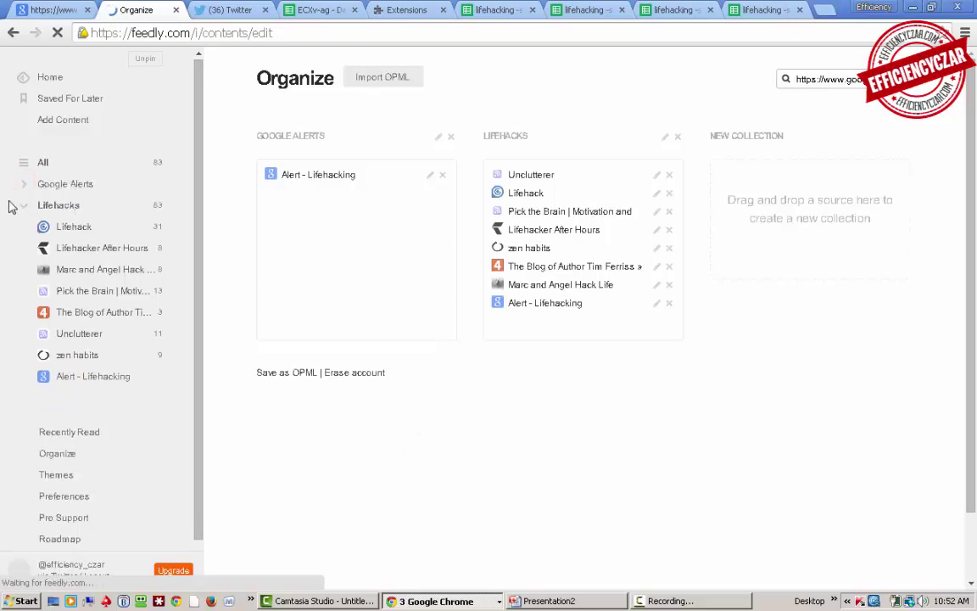
click(62, 380)
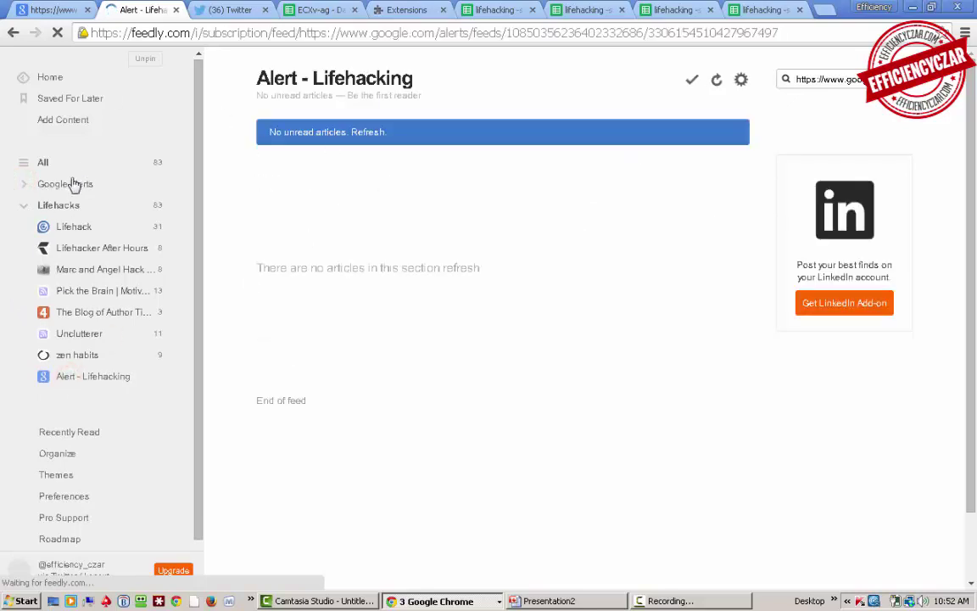
click(26, 208)
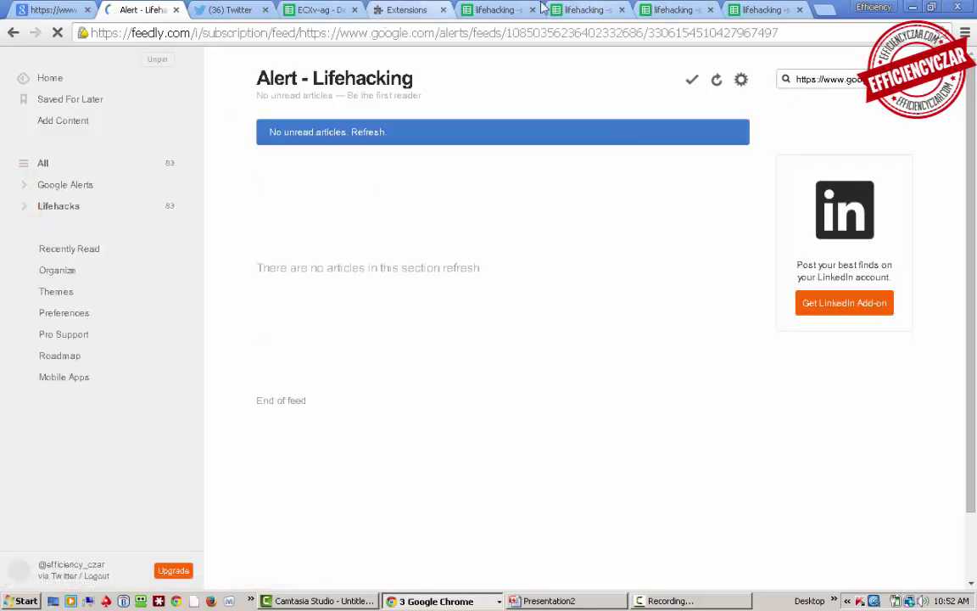
Copy the whole link list from the first lifehacking spreadsheet into a new Notepad document, followed by blank lines
click(500, 10)
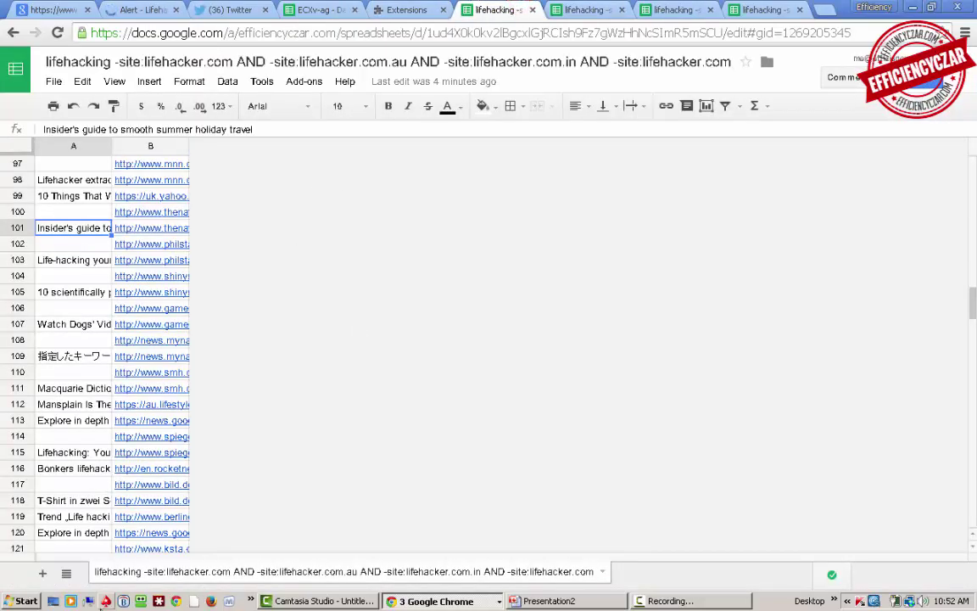
click(25, 601)
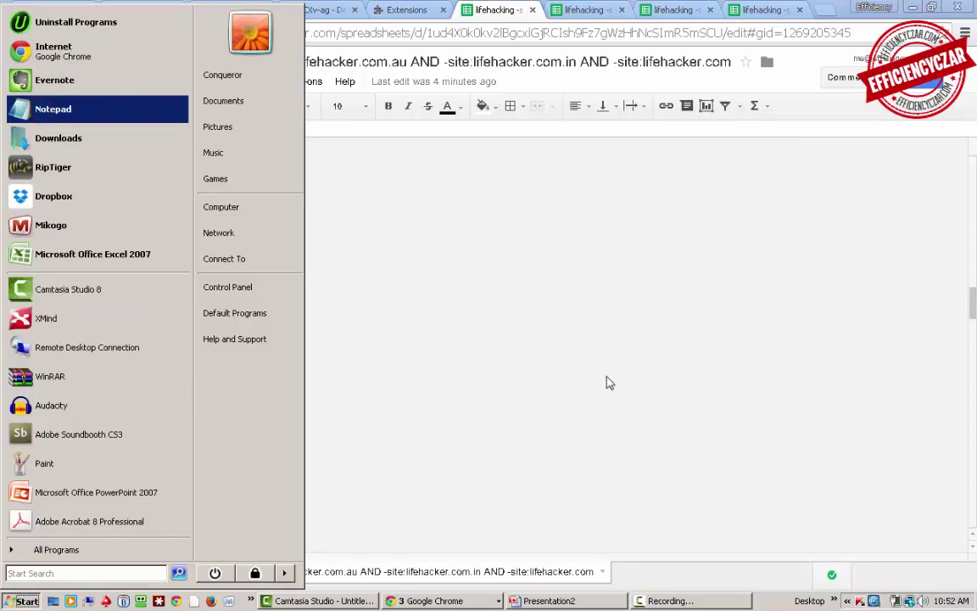
key(Return)
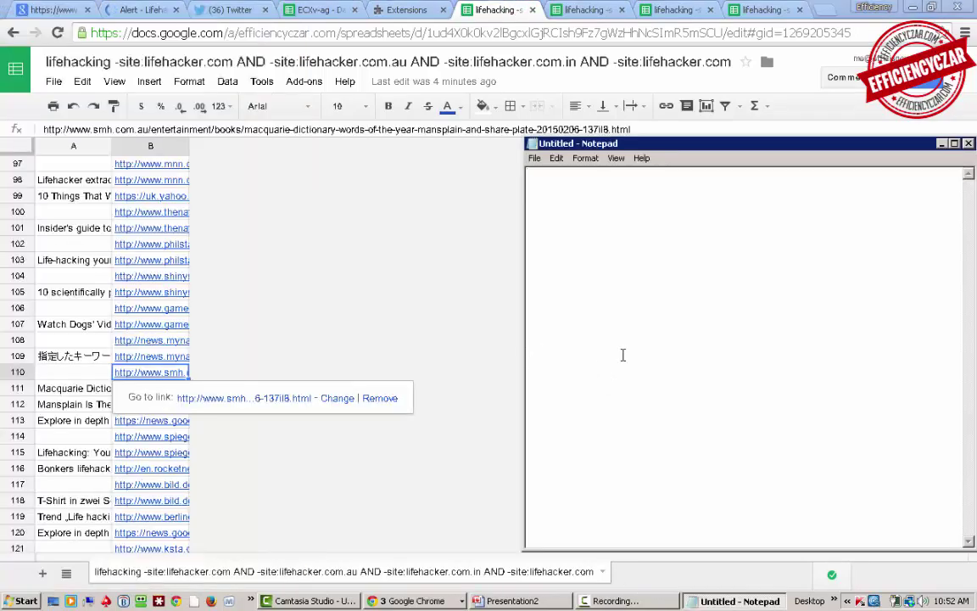
click(65, 214)
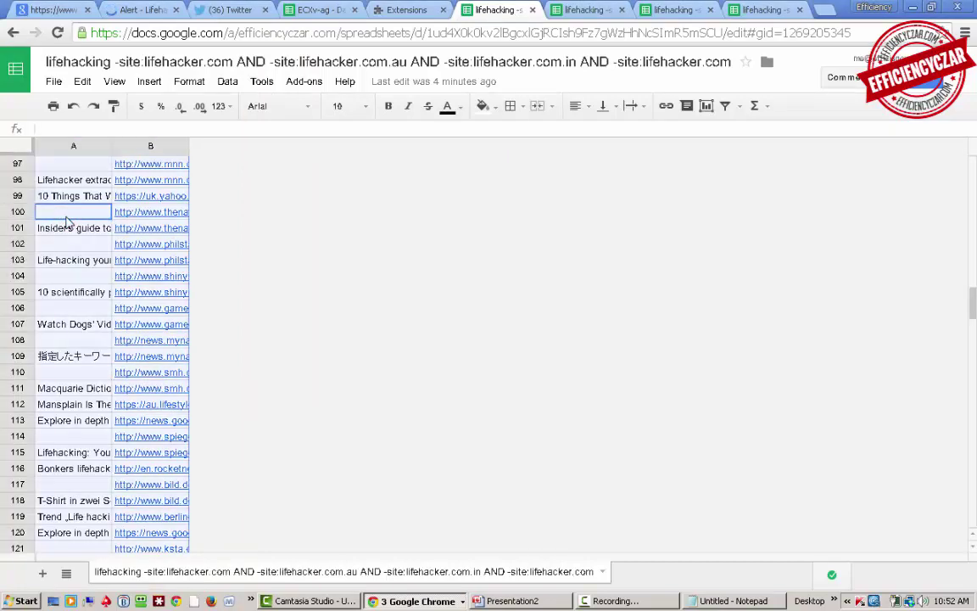
key(alt+Tab)
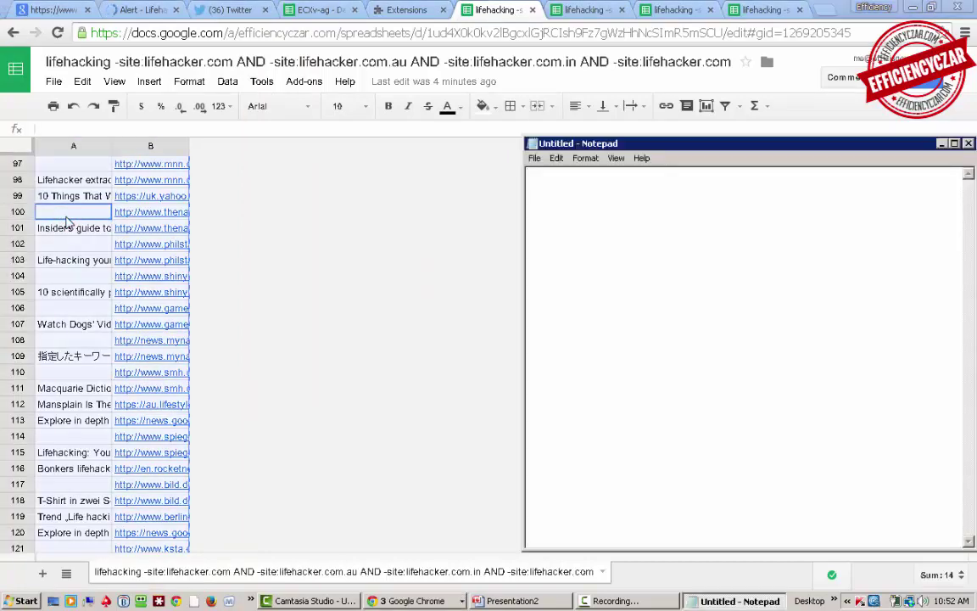
key(ctrl+v)
key(Return)
key(Return)
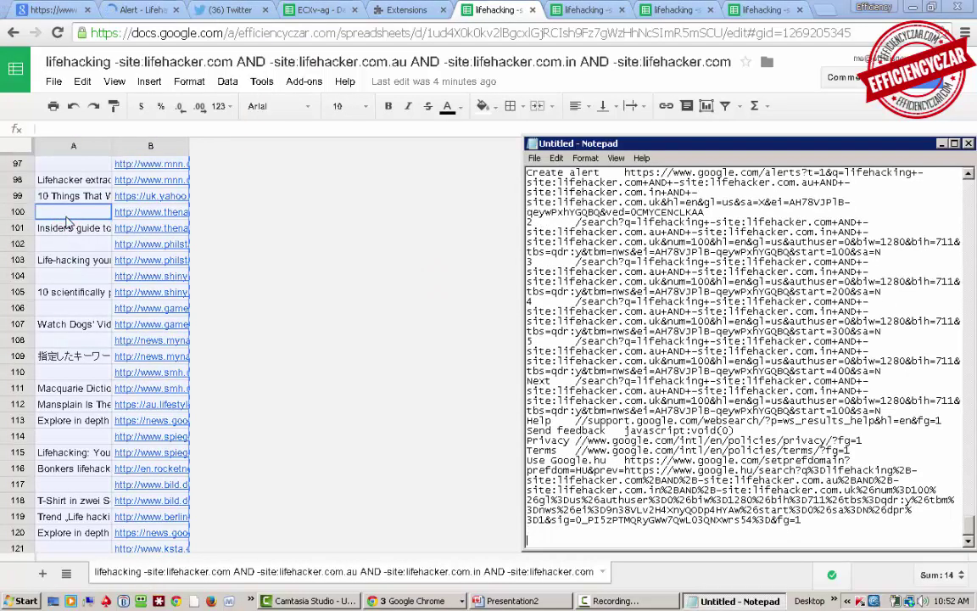
Launch Microsoft Office Excel 2007, and copy the second lifehacking spreadsheet's entire link list over to the Notepad document
click(19, 602)
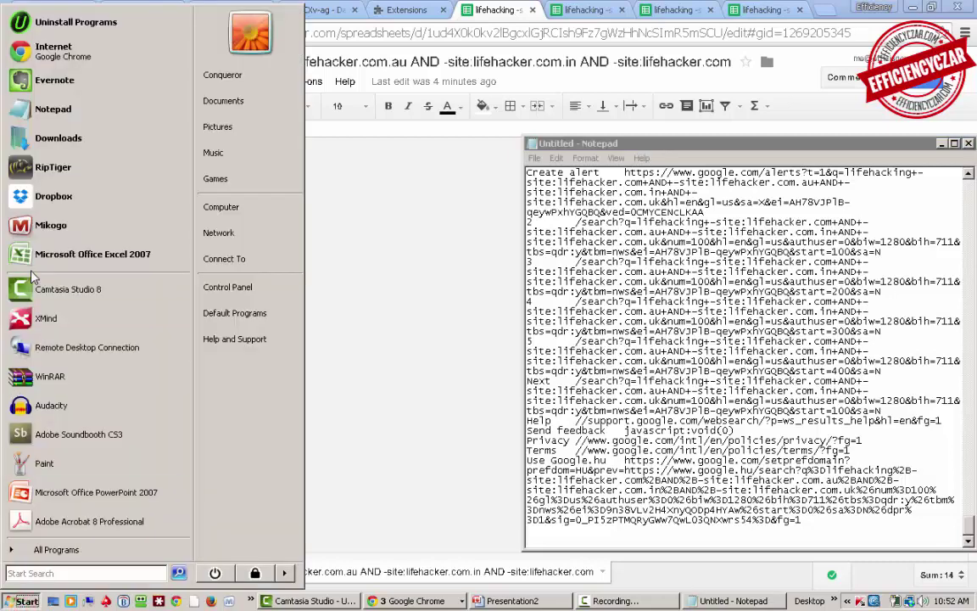
click(57, 241)
click(544, 7)
click(578, 6)
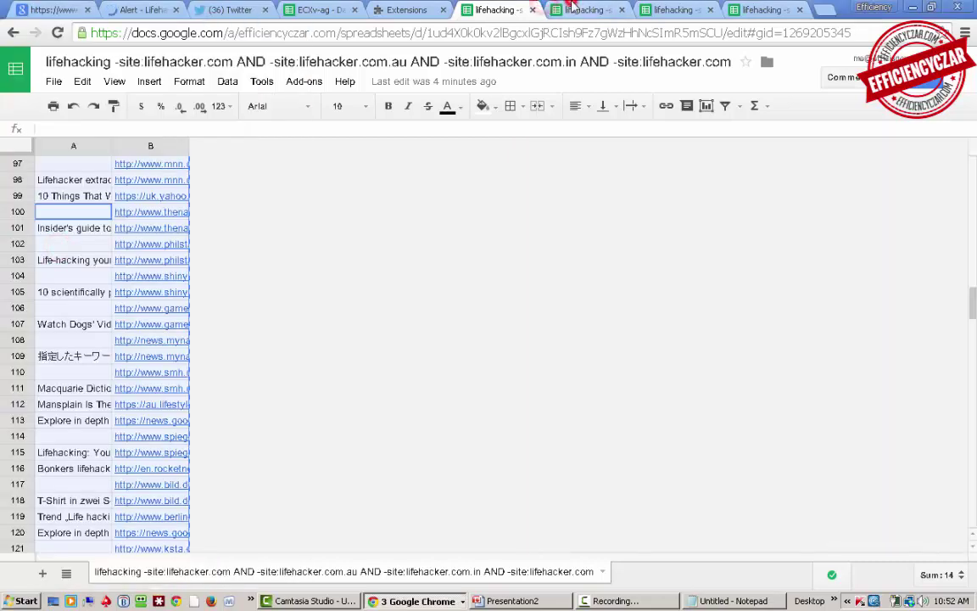
click(396, 275)
key(ctrl+a)
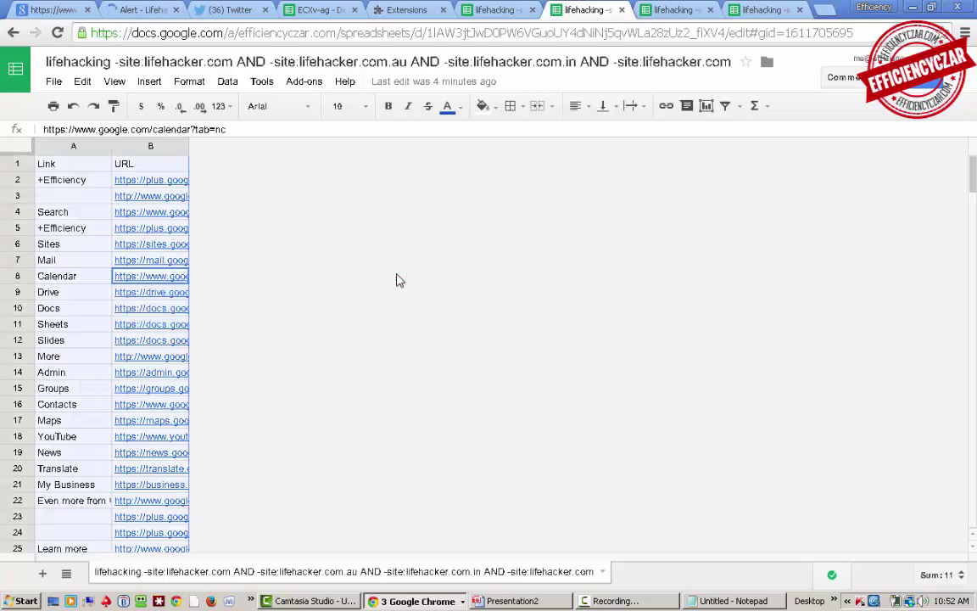
key(alt+Tab)
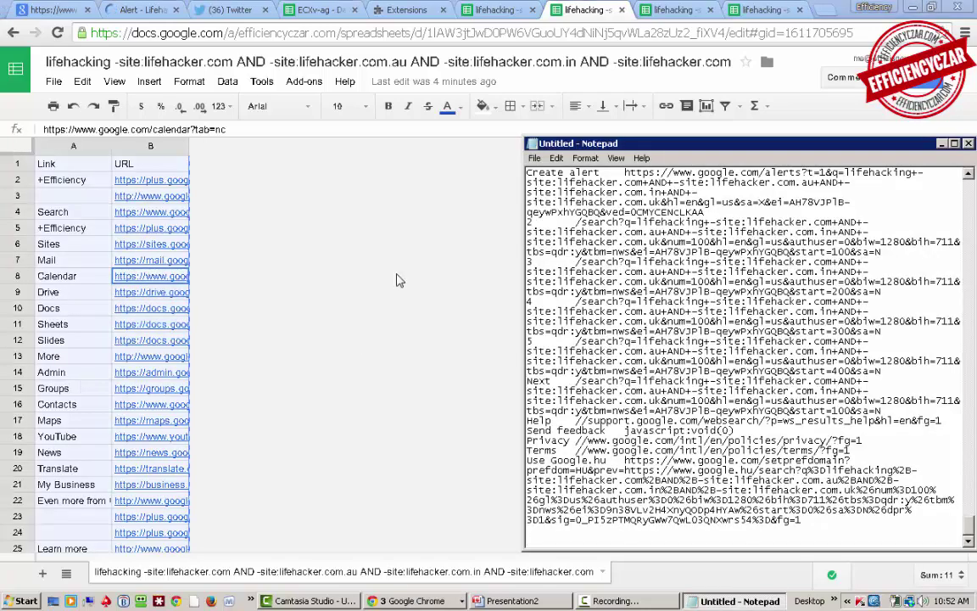
Append the third lifehacking spreadsheet's entire link list to the Notepad document
click(676, 9)
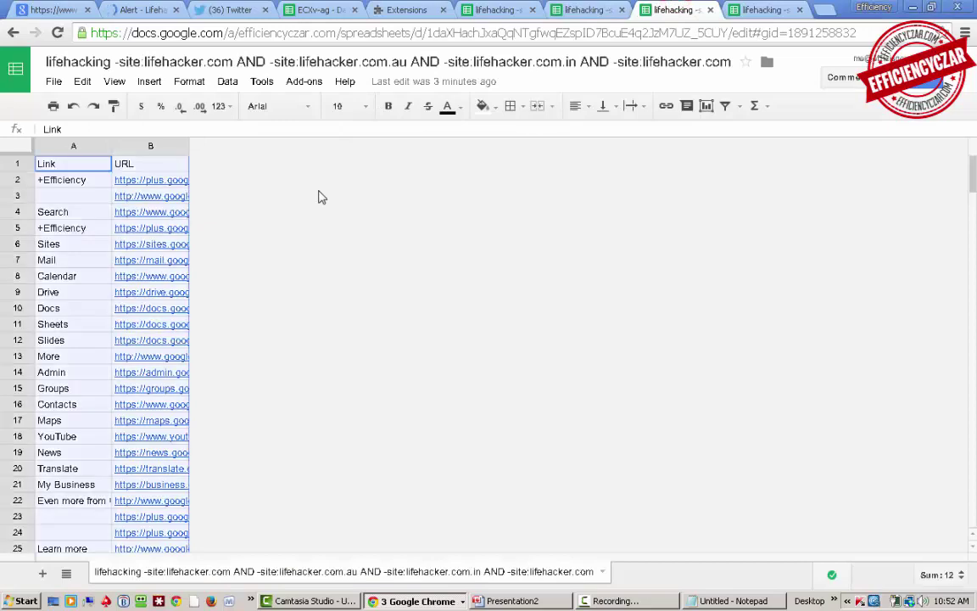
key(alt+Tab)
key(ctrl+v)
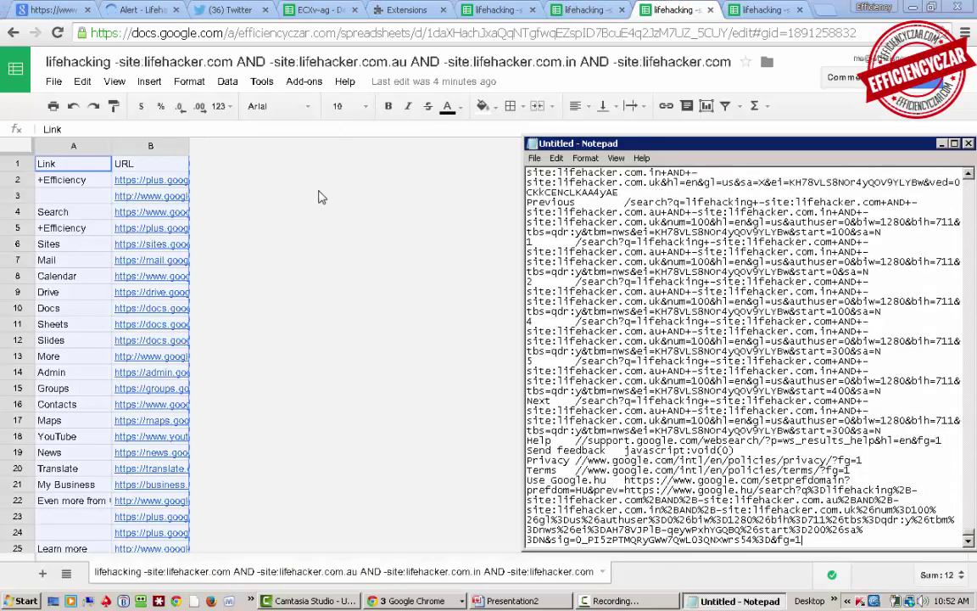
Append the fourth lifehacking spreadsheet's entire link list to the end of the Notepad document, separated by a line break
click(623, 4)
click(763, 9)
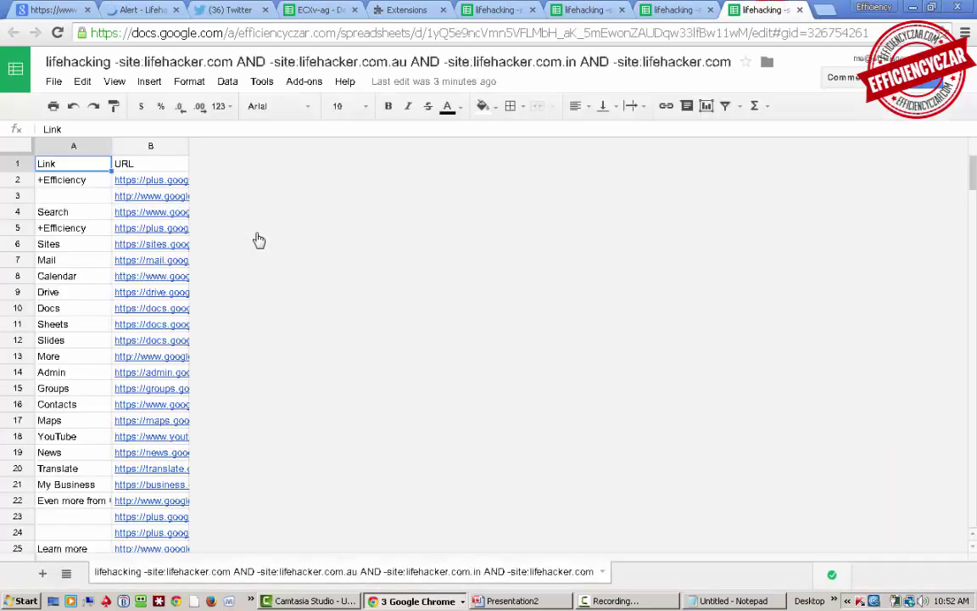
key(alt+Tab)
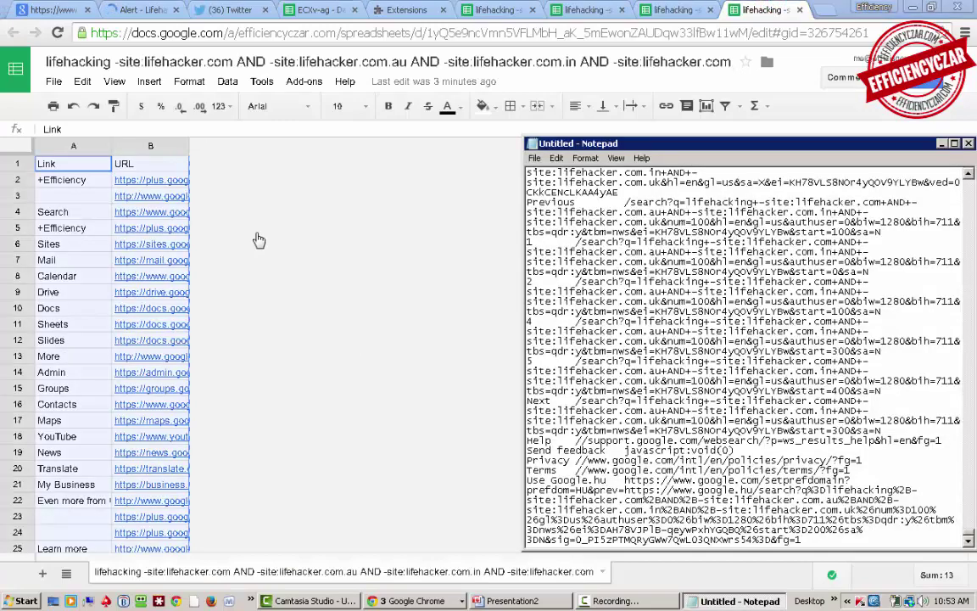
key(Return)
key(Return)
key(ctrl+v)
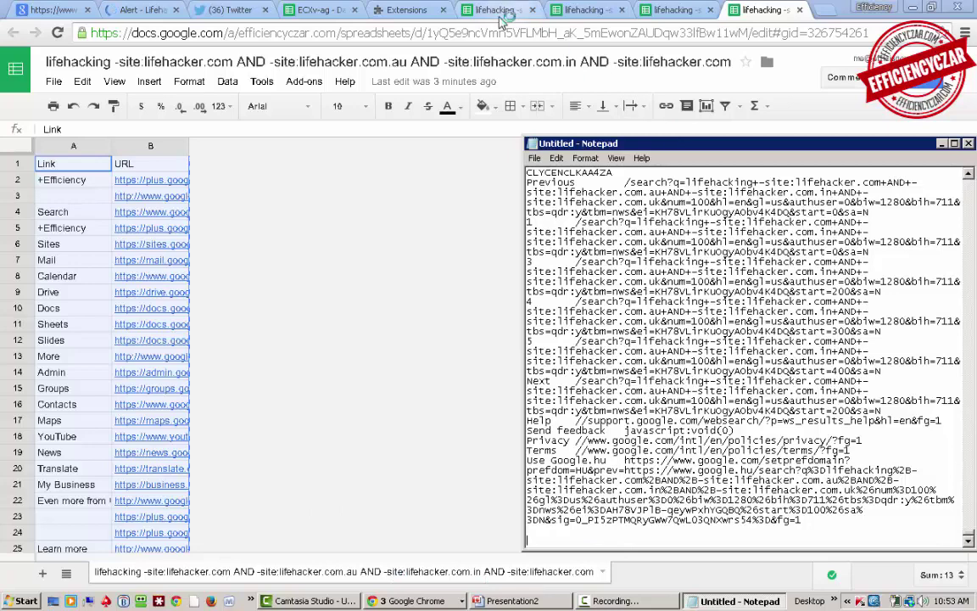
Rename the fourth and third lifehacking spreadsheets as "delete"
click(382, 61)
text(delete)
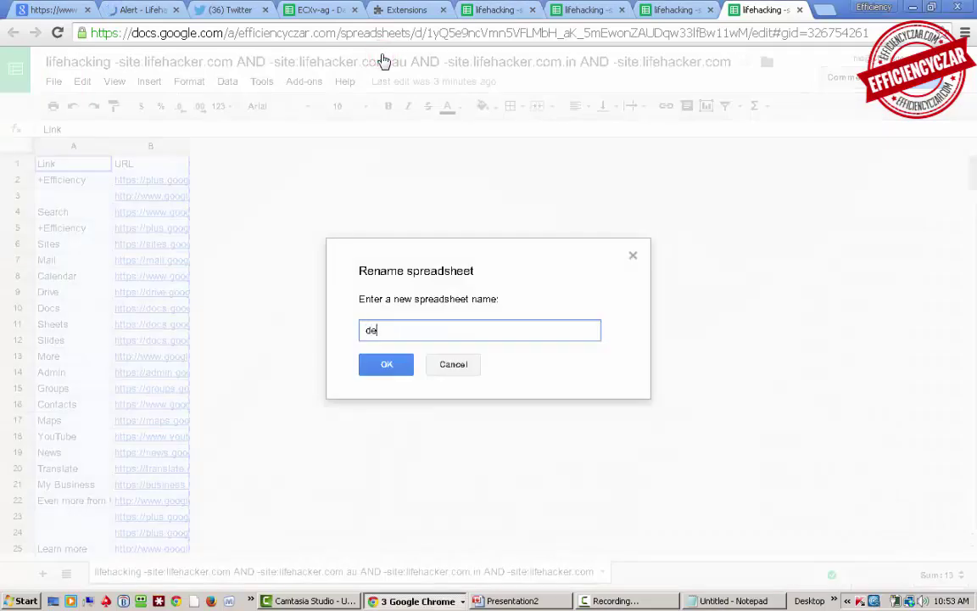
key(Return)
click(676, 6)
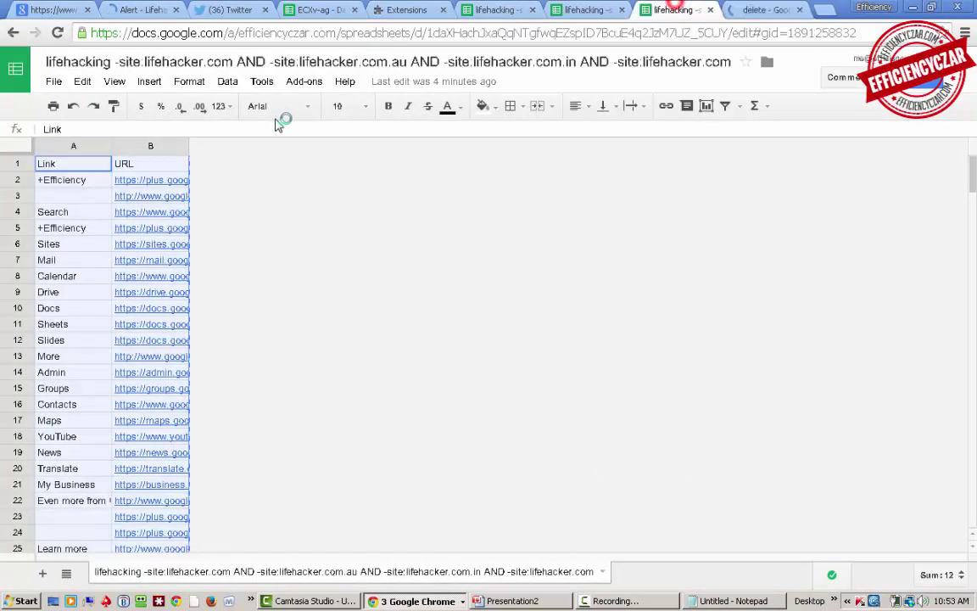
click(259, 66)
text(delete)
key(Return)
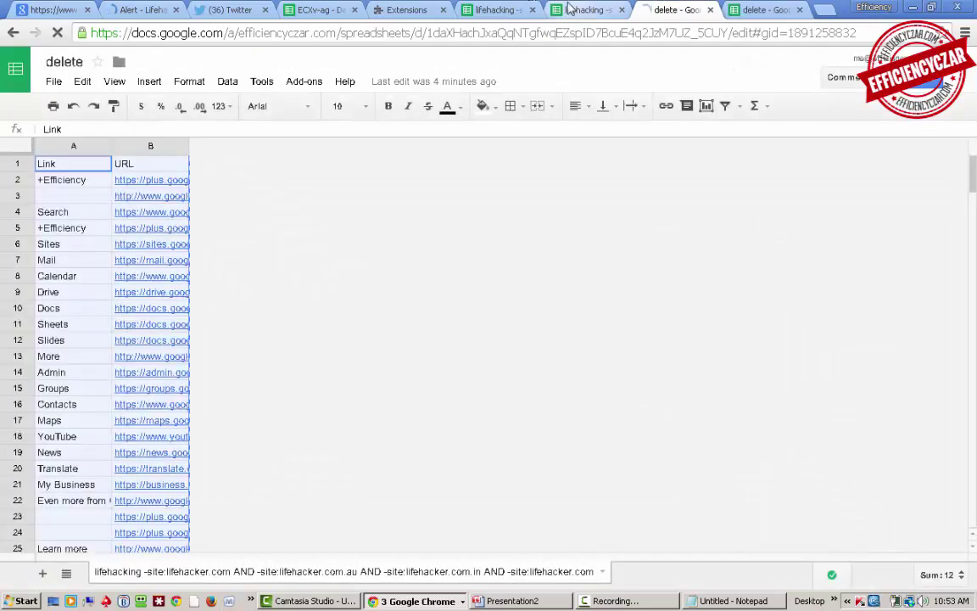
Rename the second and first lifehacking spreadsheets as "delete"
click(585, 9)
click(178, 75)
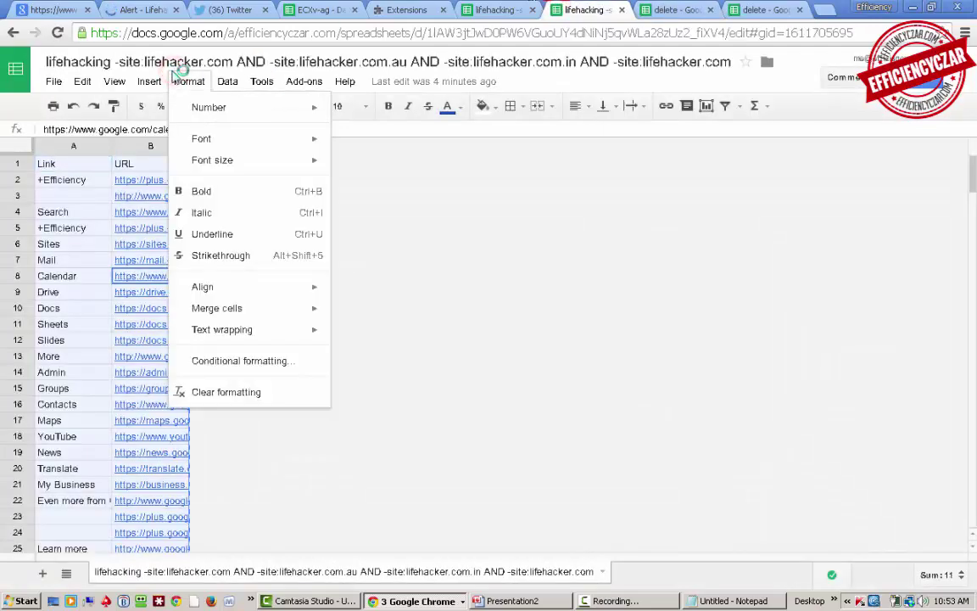
click(167, 61)
text(delete)
key(Return)
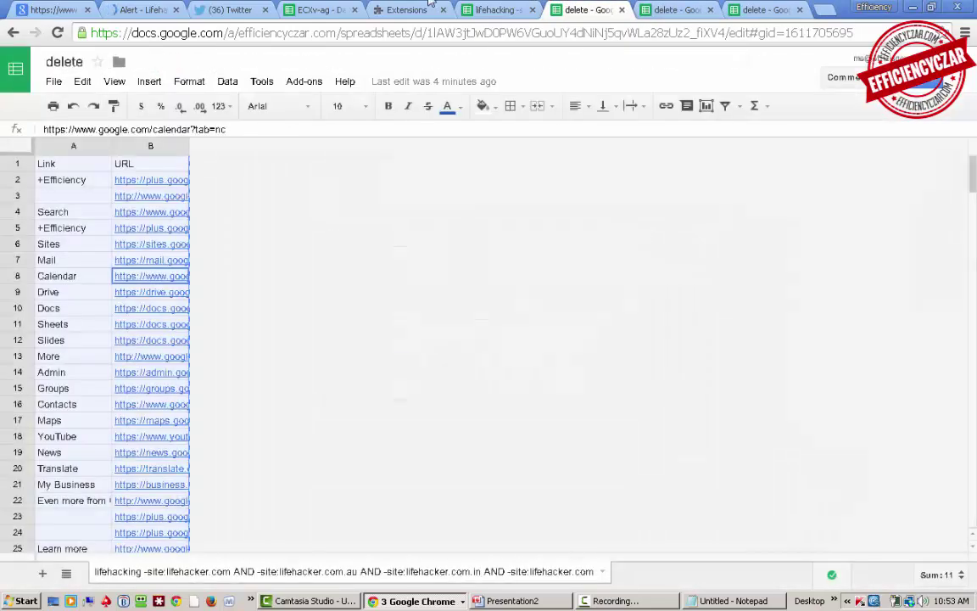
click(499, 9)
click(201, 65)
text(dele)
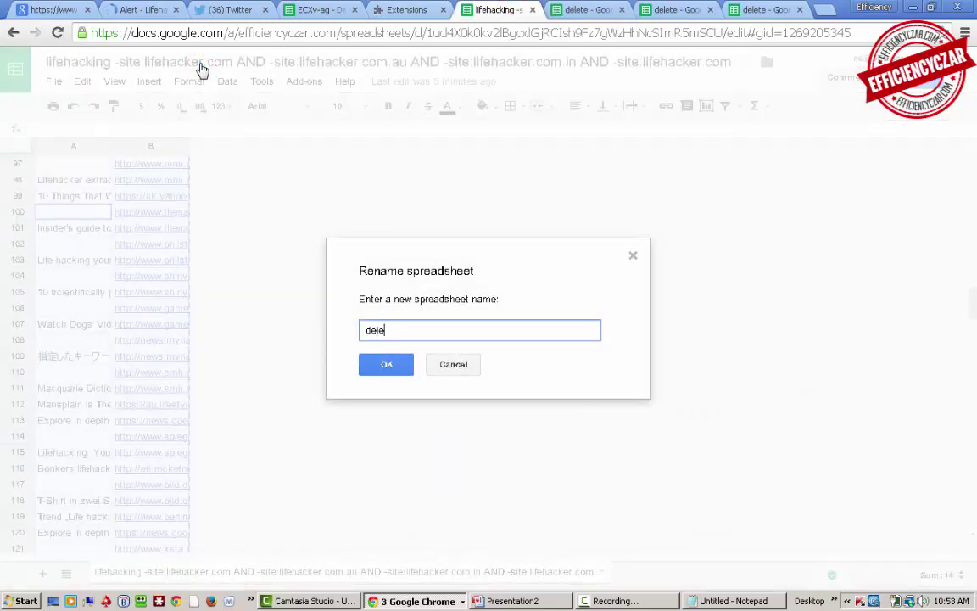
text(te)
key(Return)
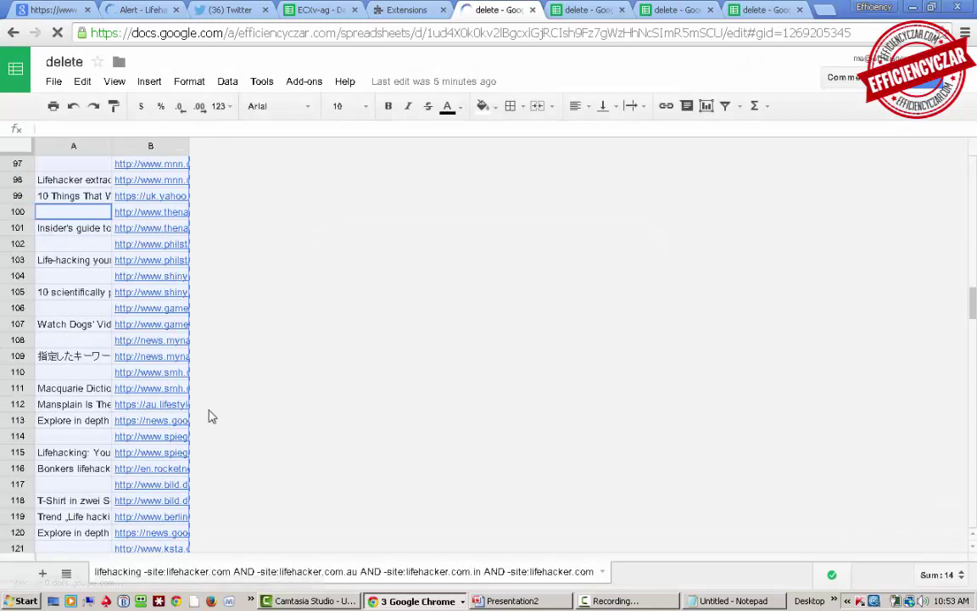
Close all four spreadsheets named "delete" in the browser
click(536, 10)
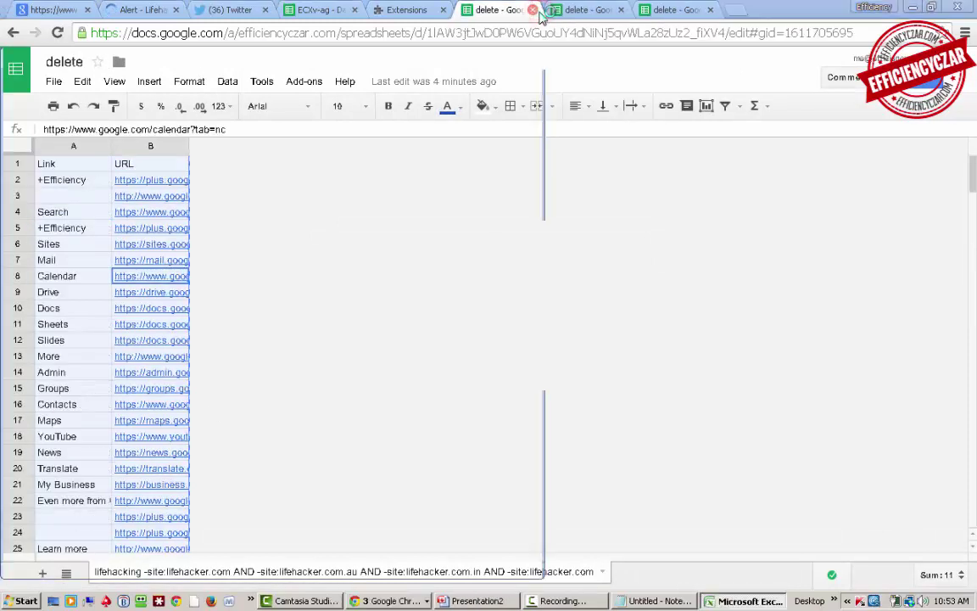
click(535, 10)
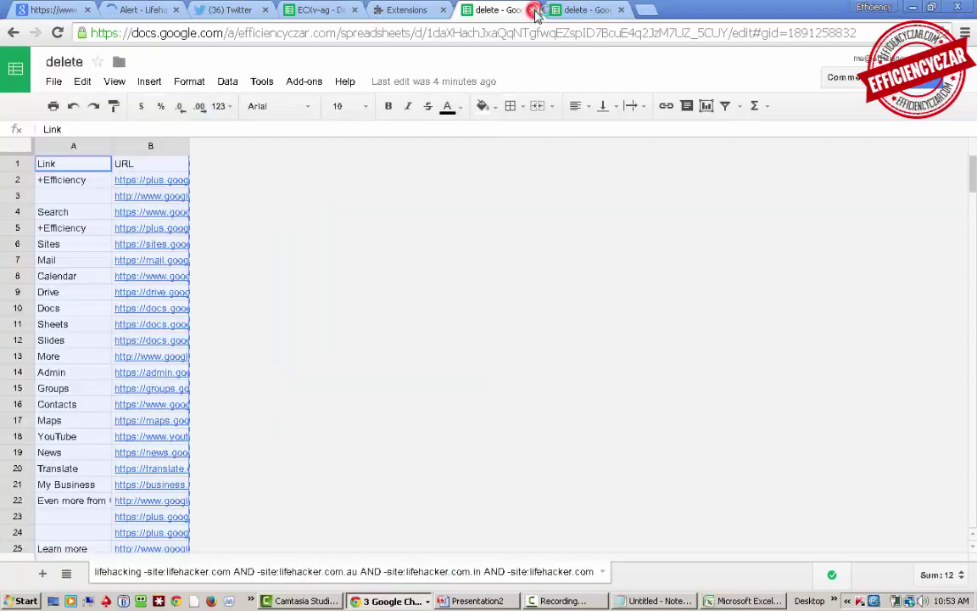
click(533, 11)
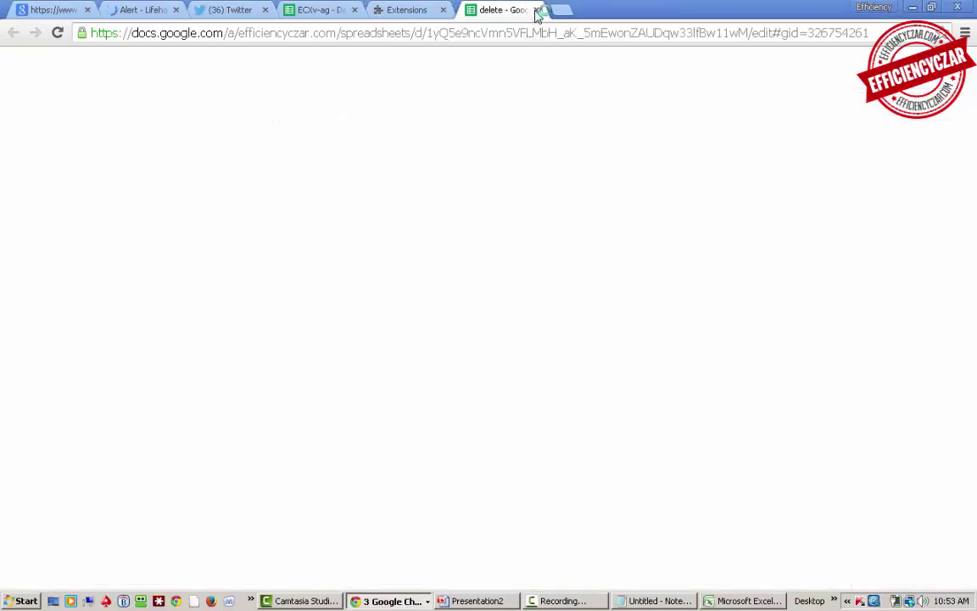
click(532, 10)
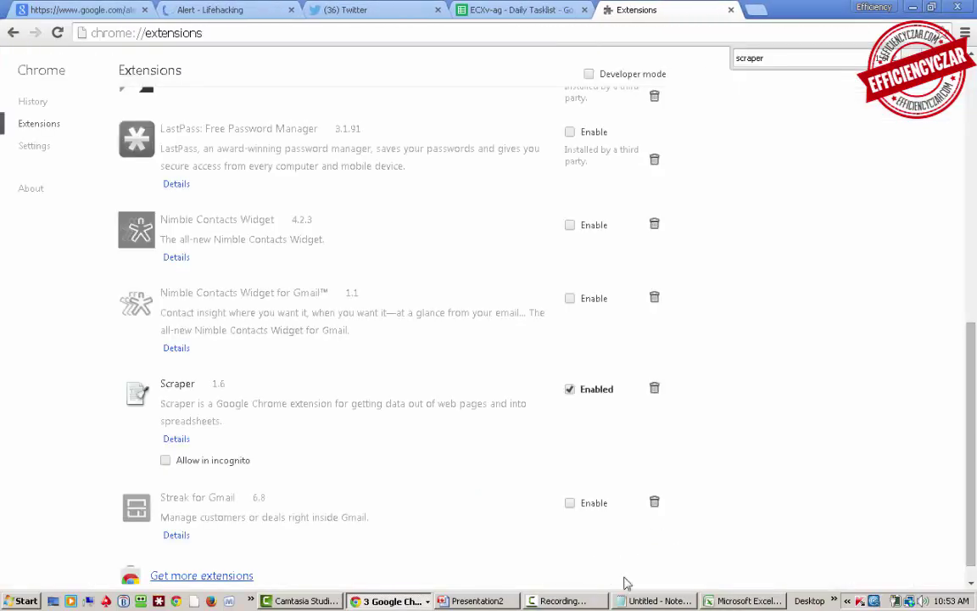
Copy the entire combined link list from Notepad into cell A1 of the blank Excel workbook, and maximize the Excel window
click(725, 602)
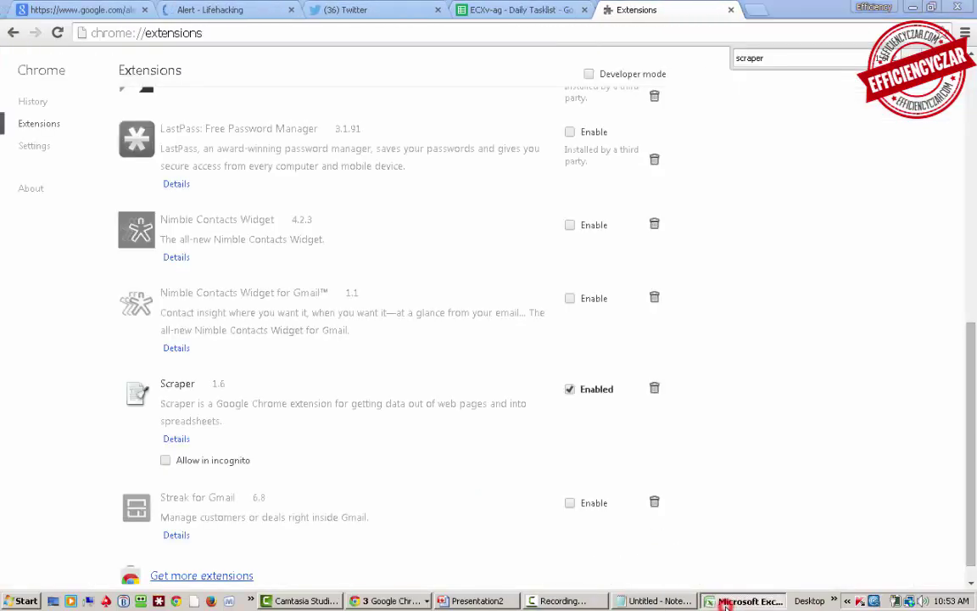
click(658, 600)
key(ctrl+a)
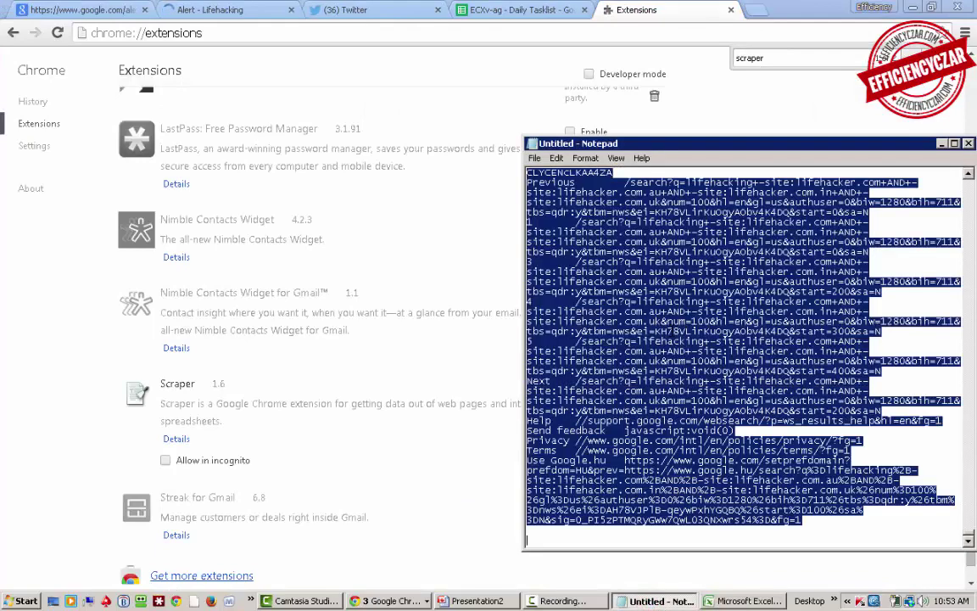
key(alt+Tab)
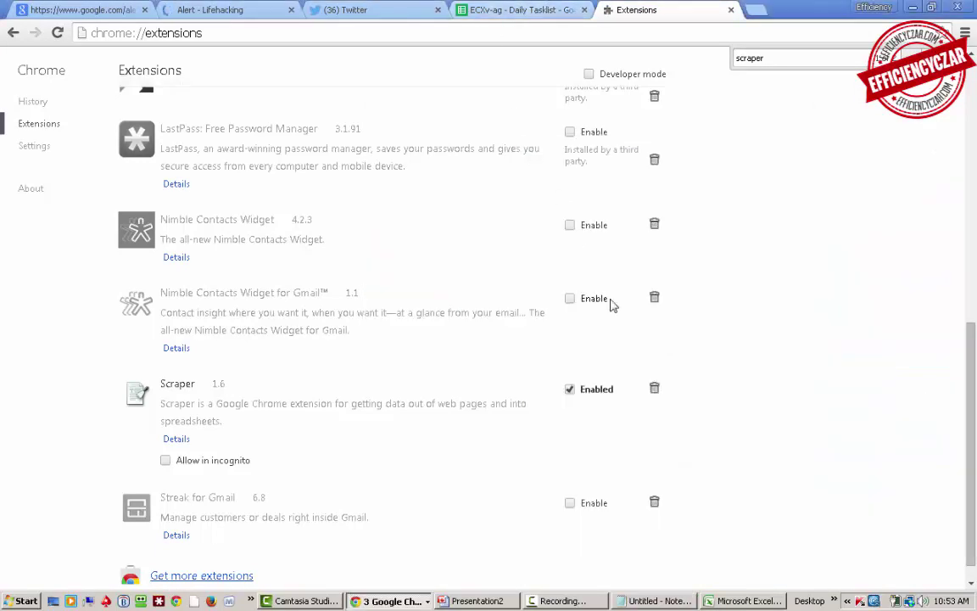
click(746, 600)
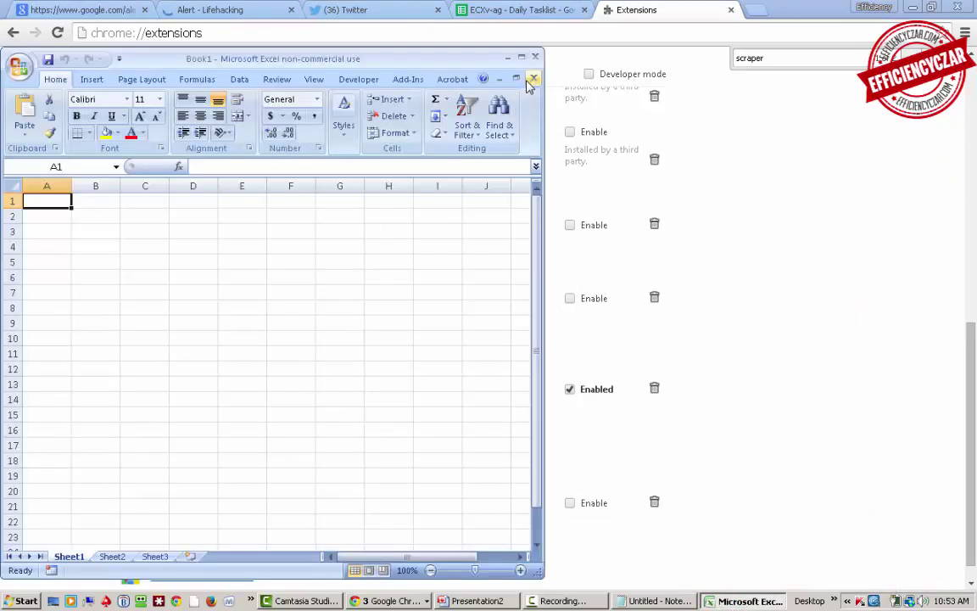
key(ctrl+v)
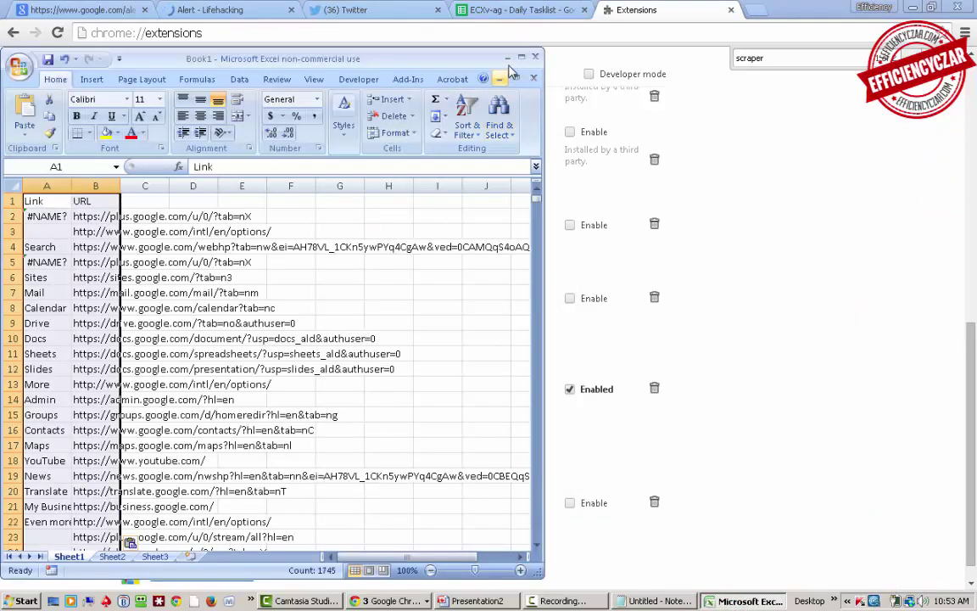
click(521, 57)
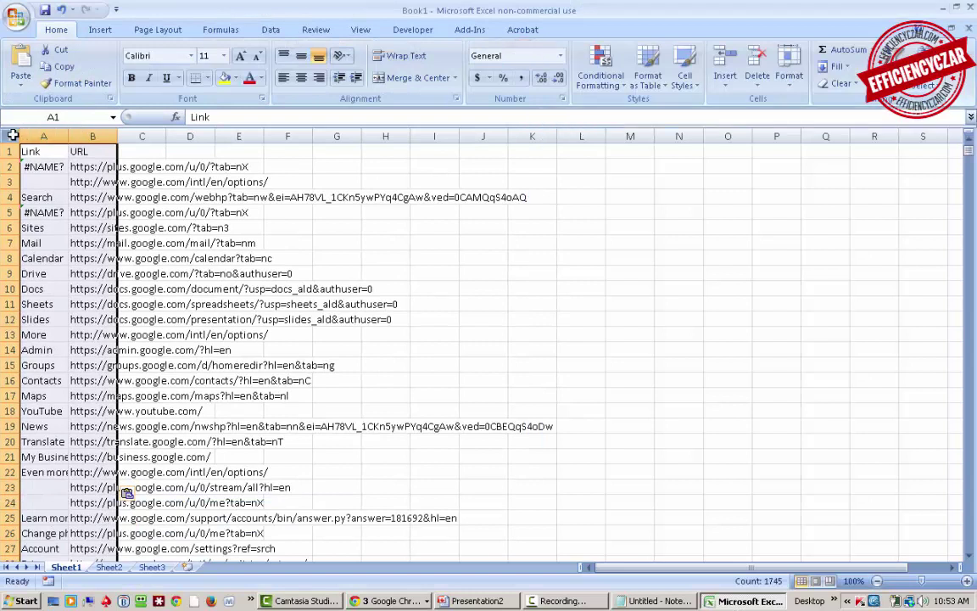
Sort the list by the URL column from A to Z, expanding the selection to include the link titles, and go to cell B2
click(81, 137)
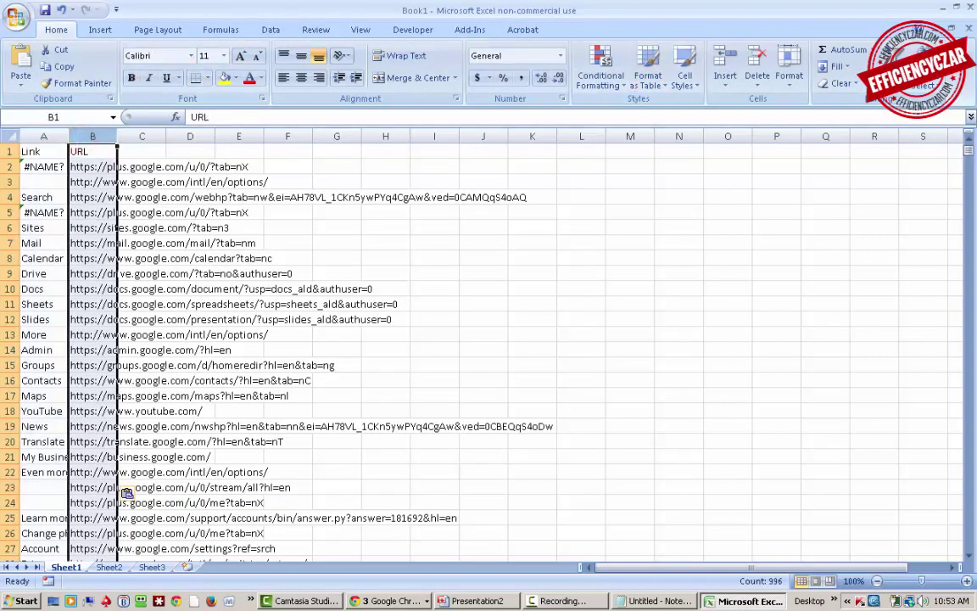
click(905, 72)
click(893, 103)
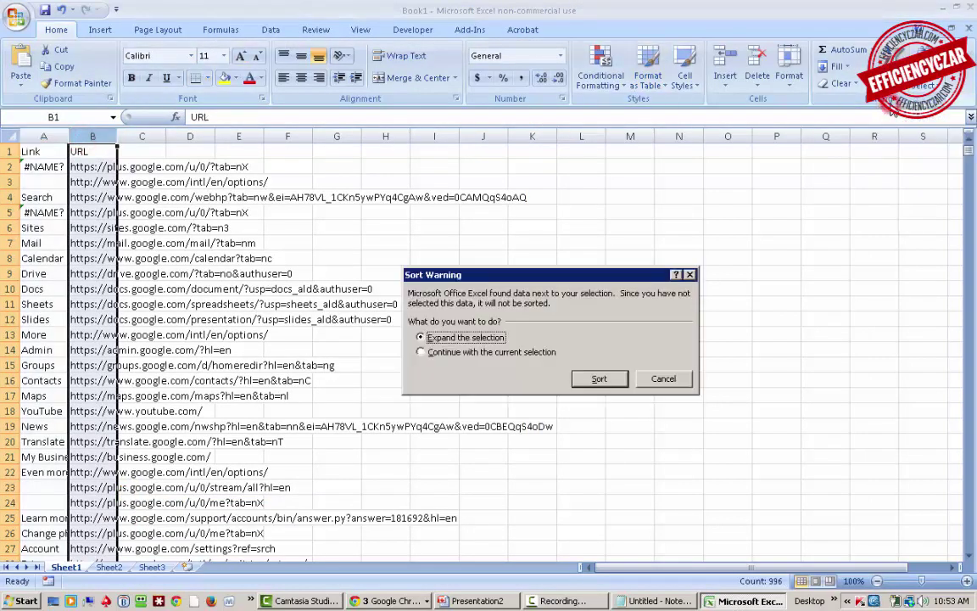
key(Return)
key(Left)
key(Down)
key(Down)
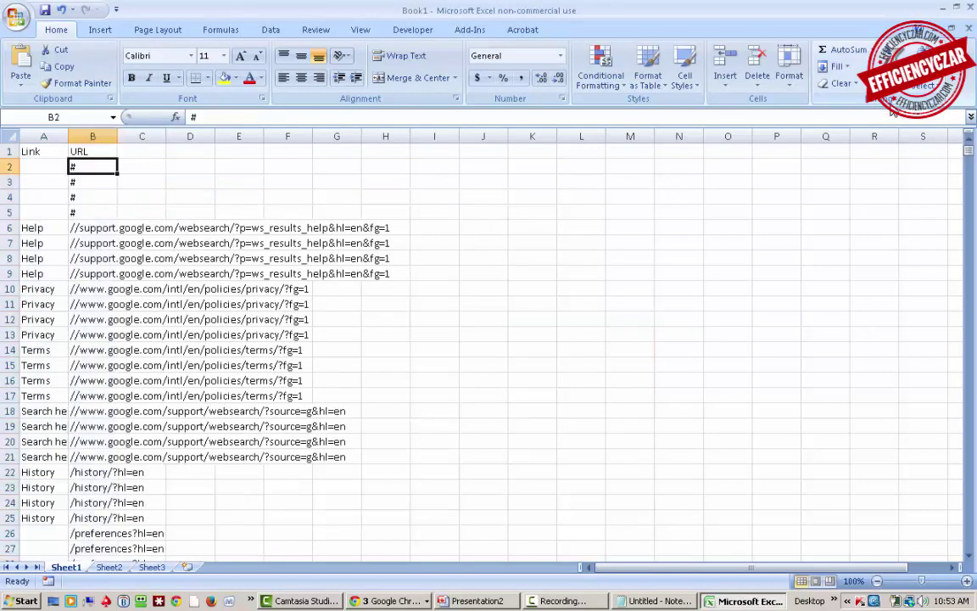
Widen column A to show more of each link title, checking it among the bizmakoto.jp rows
key(Page_Down)
key(Page_Down)
key(Page_Down)
key(Page_Up)
key(Page_Up)
key(Page_Down)
key(Page_Down)
key(Page_Down)
key(Page_Down)
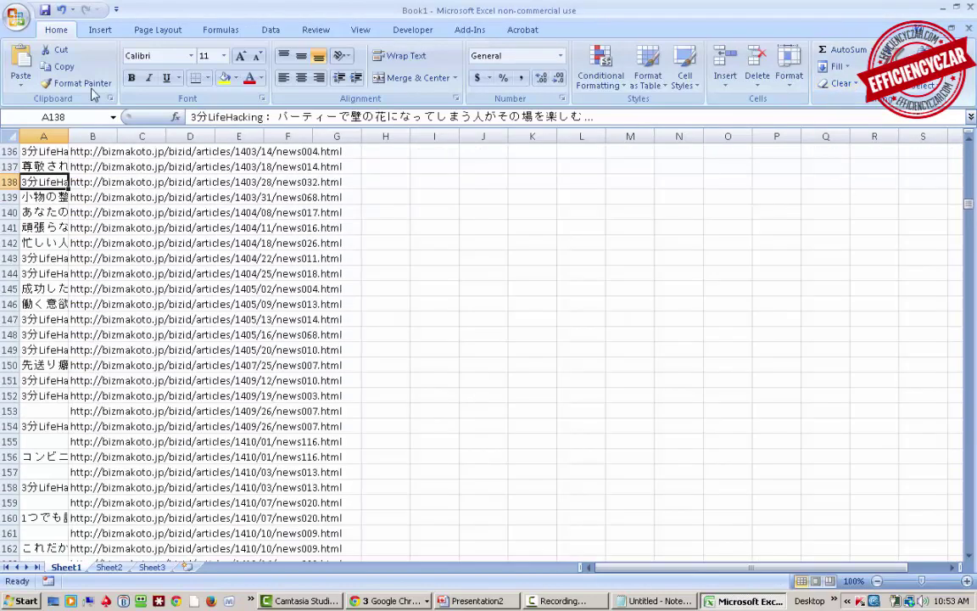
drag(68, 138, 198, 138)
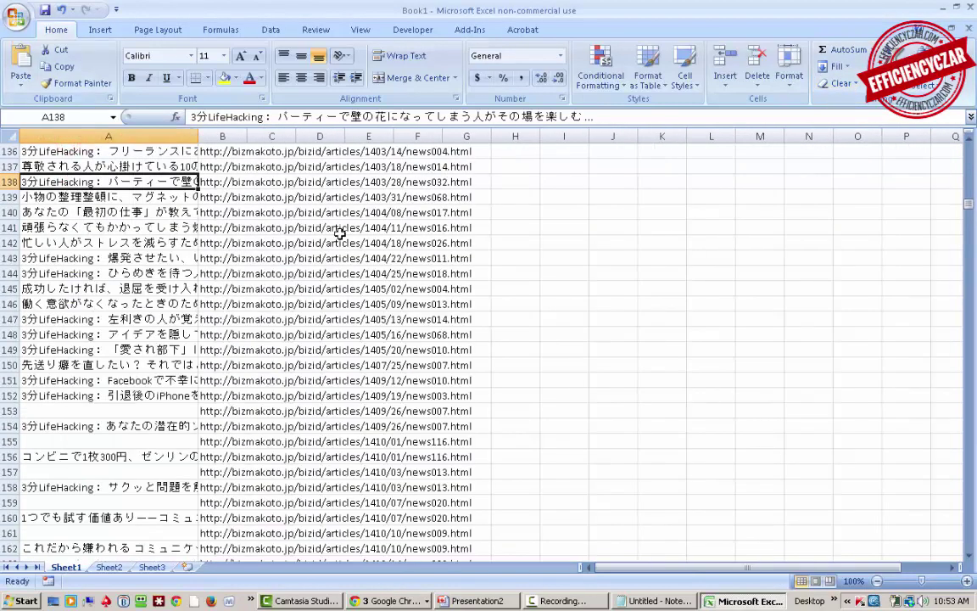
Locate the first genuine article link after the Google navigation links and go to its title in column A
key(Page_Up)
key(Page_Up)
key(Page_Down)
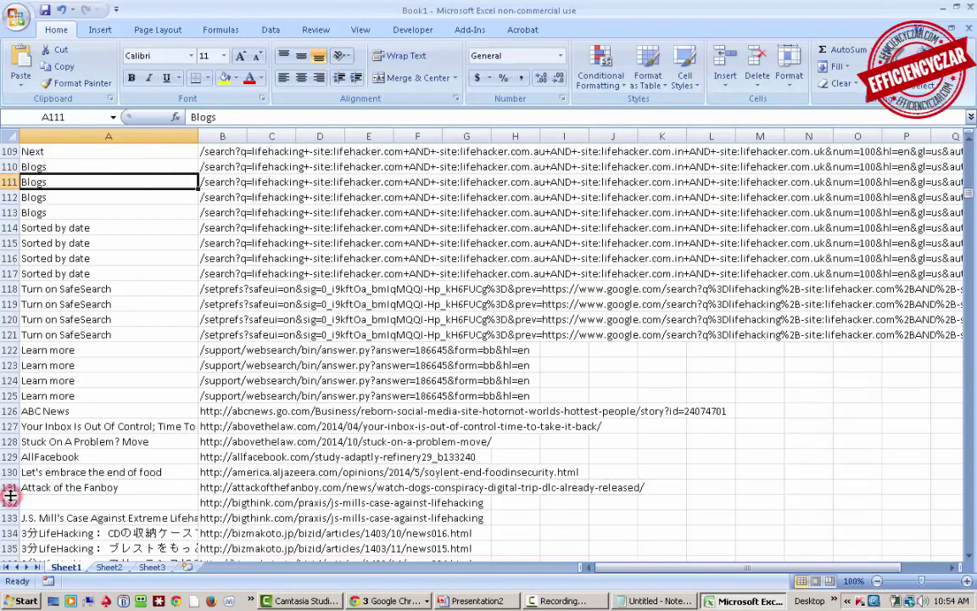
click(41, 411)
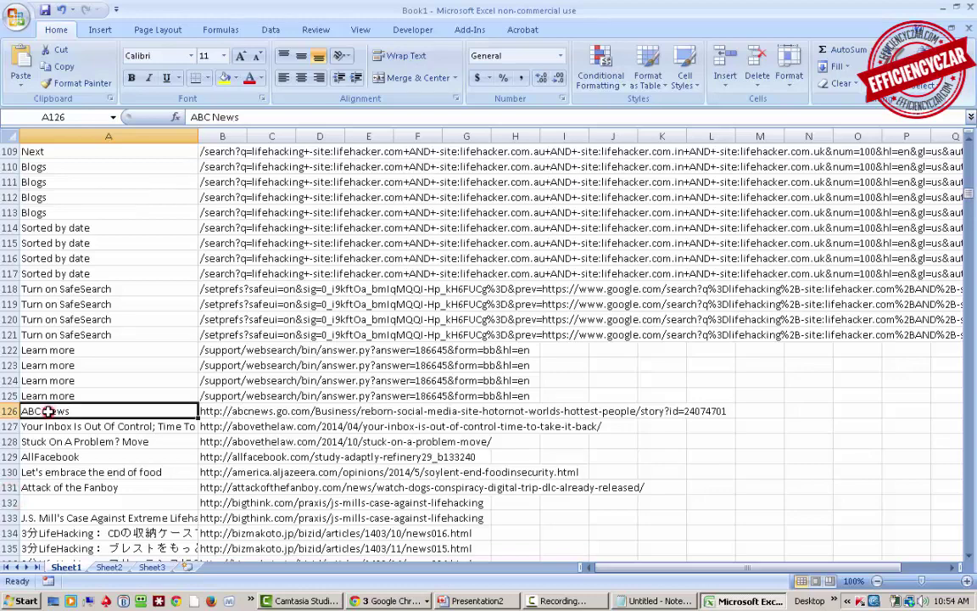
Look through the sorted article links down to the Google account links that follow the www addresses
key(Page_Down)
key(Page_Down)
key(Page_Down)
key(Page_Down)
key(Page_Down)
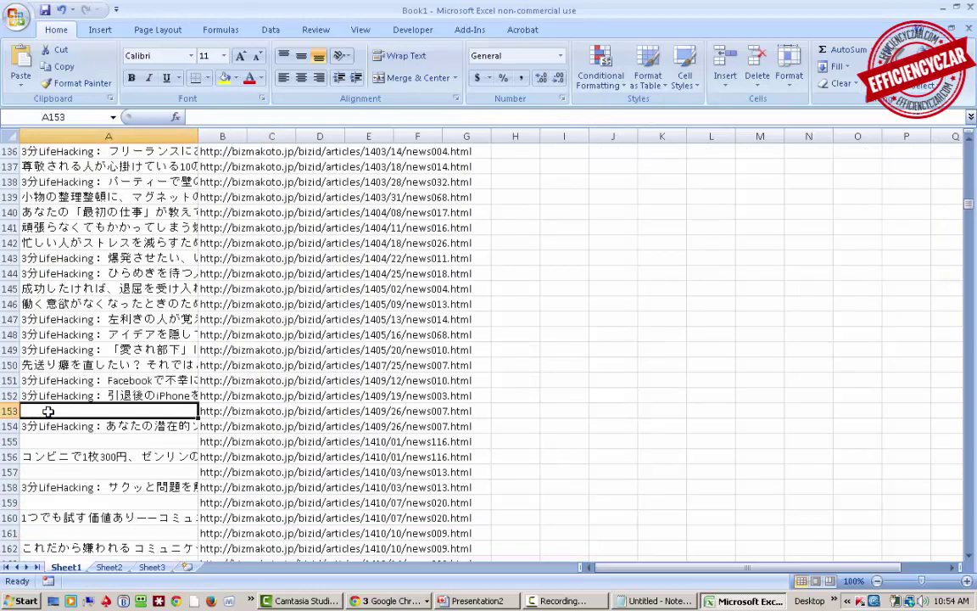
key(Page_Down)
key(Page_Down)
key(Page_Down)
key(Page_Down)
key(Page_Down)
key(Page_Down)
key(Page_Down)
key(Page_Down)
key(Page_Down)
key(Page_Down)
key(Page_Down)
key(Page_Down)
key(Page_Down)
key(Page_Down)
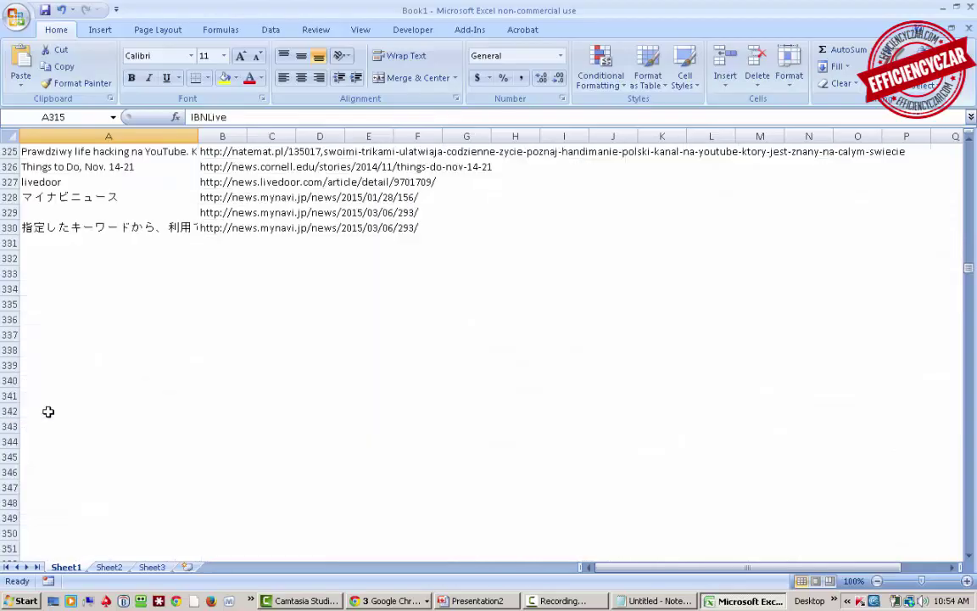
key(Page_Down)
key(Page_Down)
key(Page_Down)
key(Page_Down)
key(Page_Down)
key(Page_Down)
key(Page_Down)
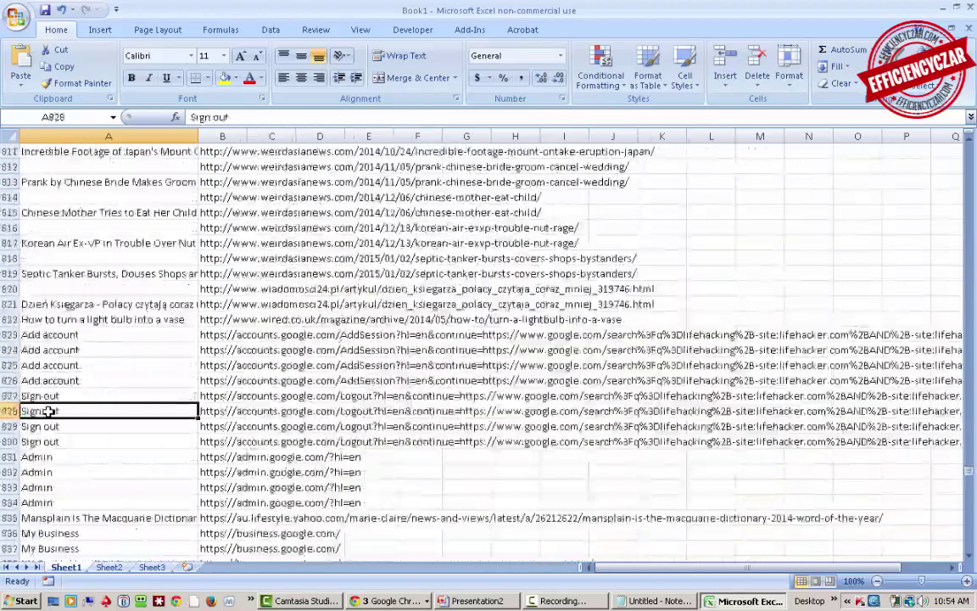
Clear rows 823 to 834 holding the Google Add account, Sign out and Admin links, and go to cell A836
drag(8, 334, 17, 503)
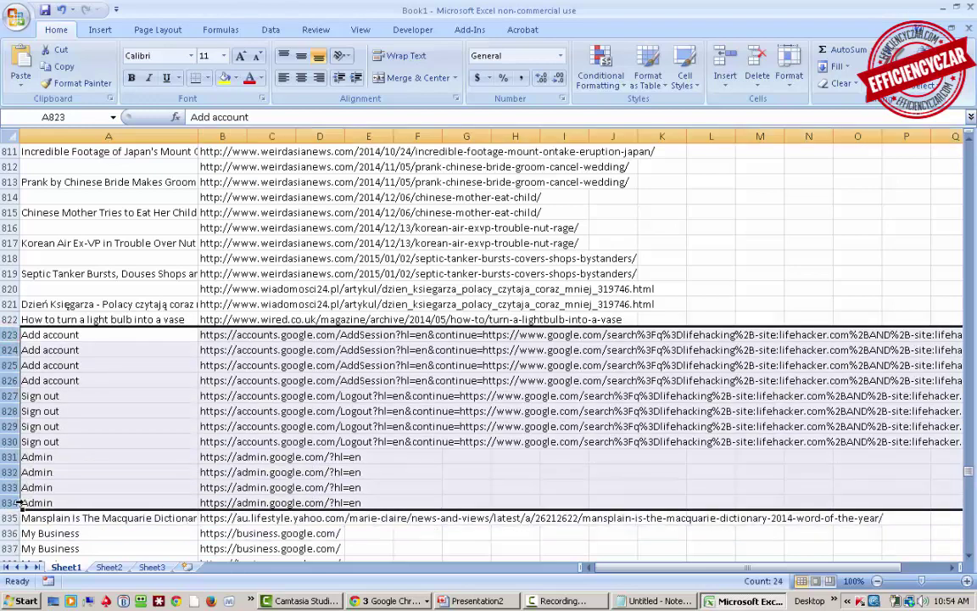
key(Delete)
key(ctrl+Down)
key(Down)
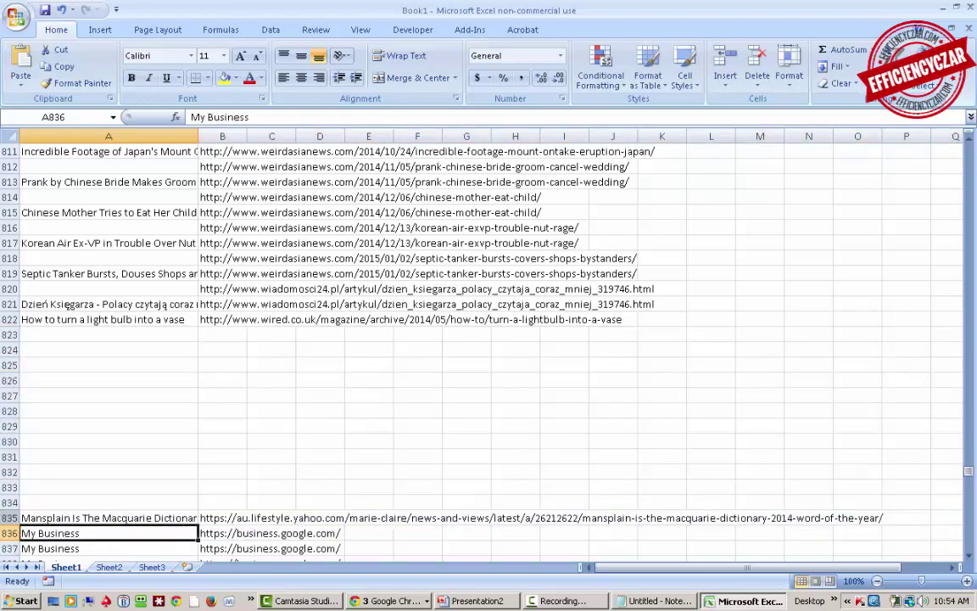
click(6, 532)
key(shift+Page_Down)
key(shift+Page_Up)
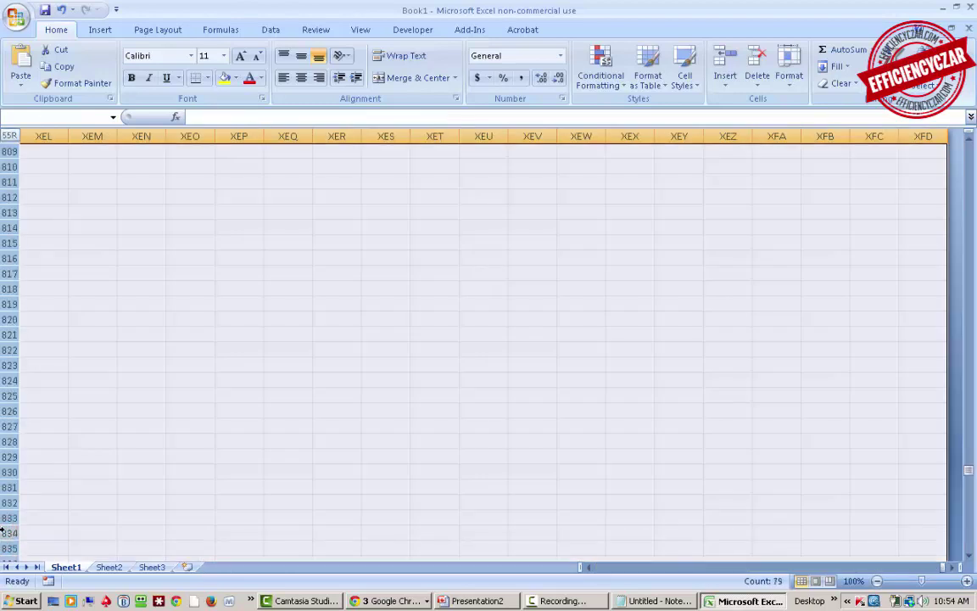
key(Up)
key(ctrl+Up)
key(Left)
key(Left)
key(Left)
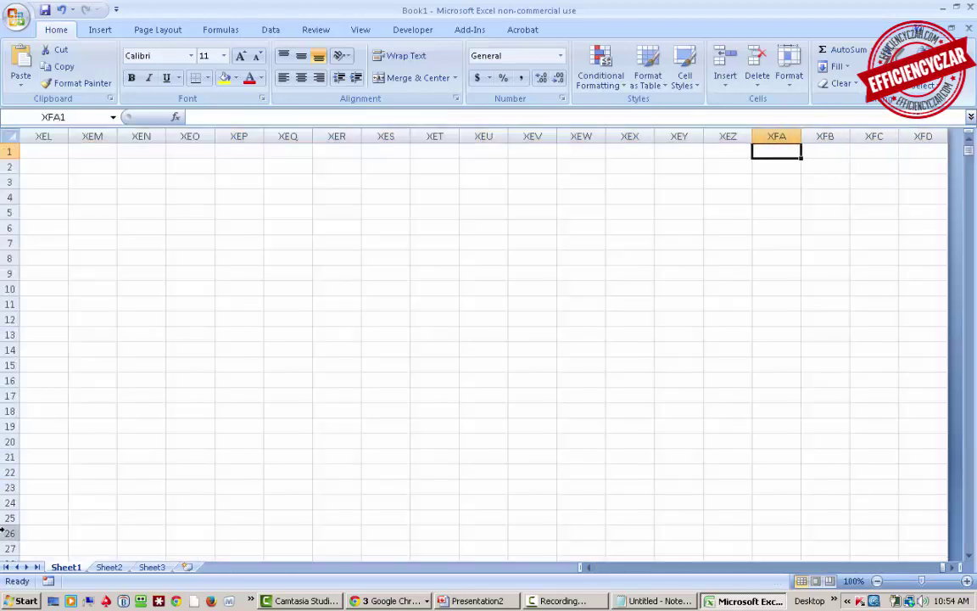
Clear rows 1 to 125, covering the header and all Google navigation links above the ABC News article
key(ctrl+Home)
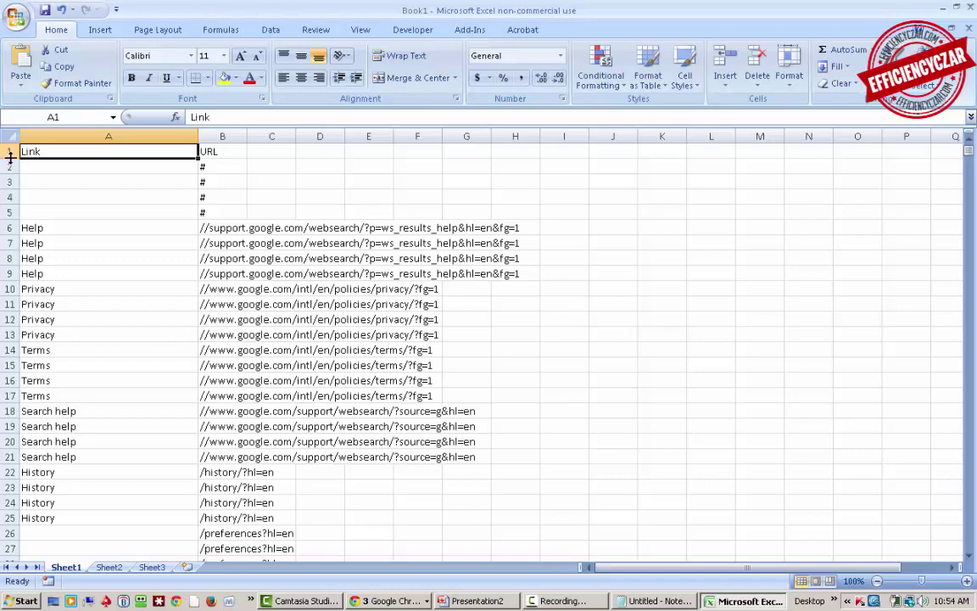
drag(8, 151, 8, 151)
key(shift+Page_Down)
key(shift+Page_Up)
key(shift+Down)
key(shift+Down)
key(shift+Page_Down)
key(shift+Page_Down)
key(shift+Page_Down)
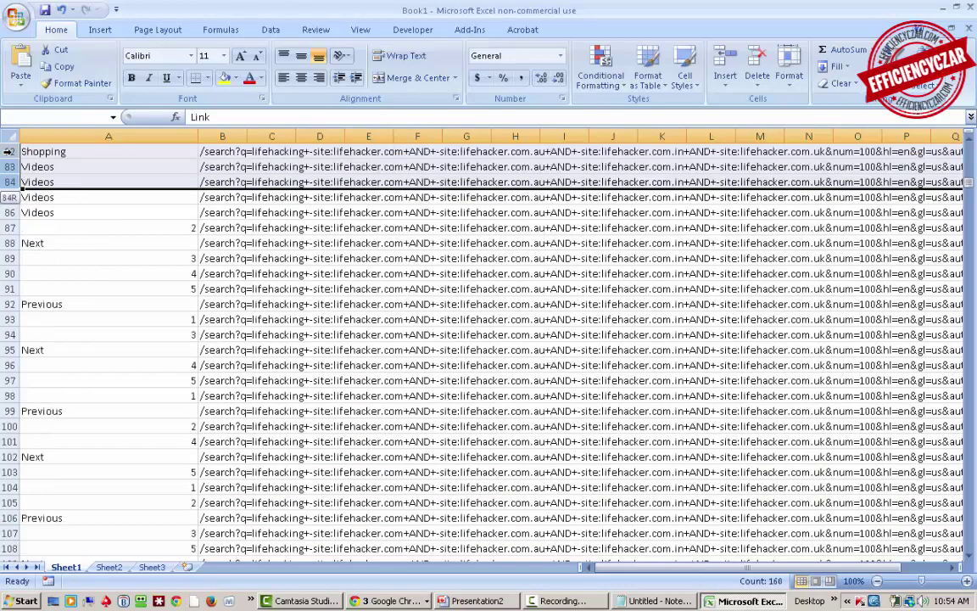
key(shift+Down)
key(shift+Down)
key(shift+Down)
key(shift+Down)
key(shift+Down)
key(shift+Down)
key(shift+Down)
key(shift+Down)
key(shift+Down)
key(shift+Down)
key(shift+Down)
key(shift+Down)
key(shift+Down)
key(shift+Down)
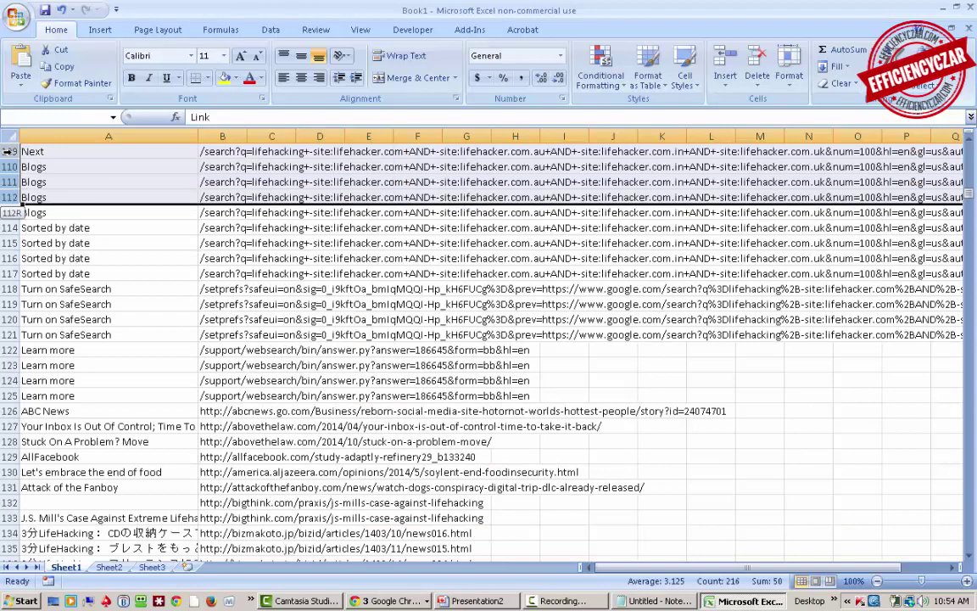
key(Delete)
Check the article rows from ABC News down for the first link with a Japanese title
key(ctrl+Down)
key(Down)
key(Down)
key(Down)
key(Up)
key(Up)
key(Down)
key(Down)
key(Down)
key(Down)
key(Up)
key(Up)
key(Down)
key(Down)
key(Down)
key(Down)
key(Down)
key(Down)
key(Down)
key(Down)
key(Down)
key(Up)
key(Up)
key(Up)
key(Up)
key(Down)
key(Down)
key(Down)
key(Up)
key(Up)
key(Up)
Clear the Japanese article titles of the bizmakoto.jp links in column A, starting at row 134
key(shift+Down)
key(shift+Down)
key(shift+Down)
key(shift+Down)
key(shift+Down)
key(shift+Down)
key(shift+Down)
key(shift+Down)
key(shift+Down)
key(shift+Down)
key(shift+Down)
key(shift+Down)
key(shift+Down)
key(shift+Down)
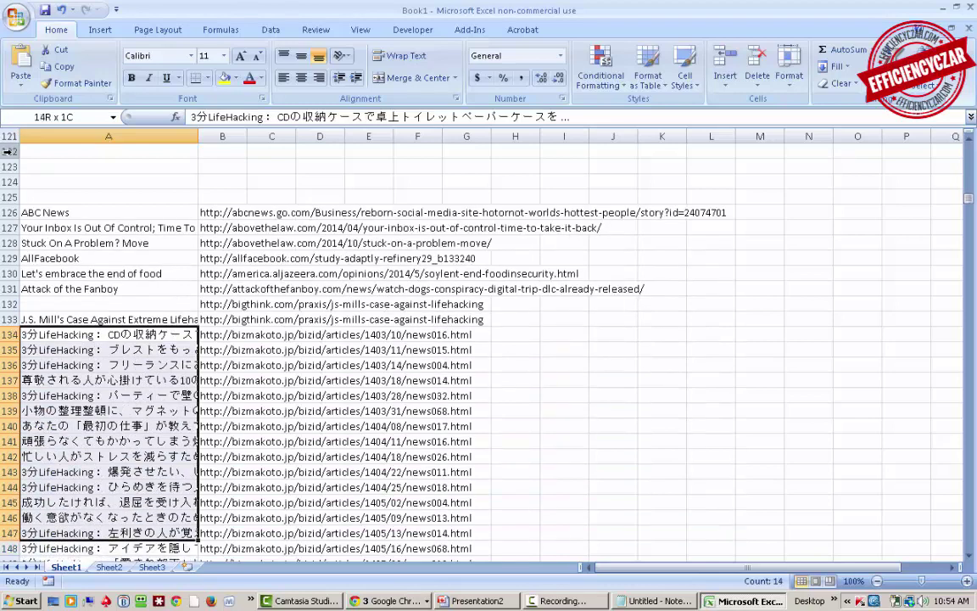
key(shift+Down)
key(shift+Down)
key(shift+Down)
key(shift+Down)
key(shift+Down)
key(shift+Down)
key(shift+Down)
key(shift+Down)
key(shift+Down)
key(shift+Down)
key(shift+Down)
key(shift+Down)
key(shift+Down)
key(shift+Down)
key(shift+Down)
key(shift+Down)
key(shift+Down)
key(shift+Down)
key(shift+Down)
key(shift+Down)
key(shift+Down)
key(shift+Down)
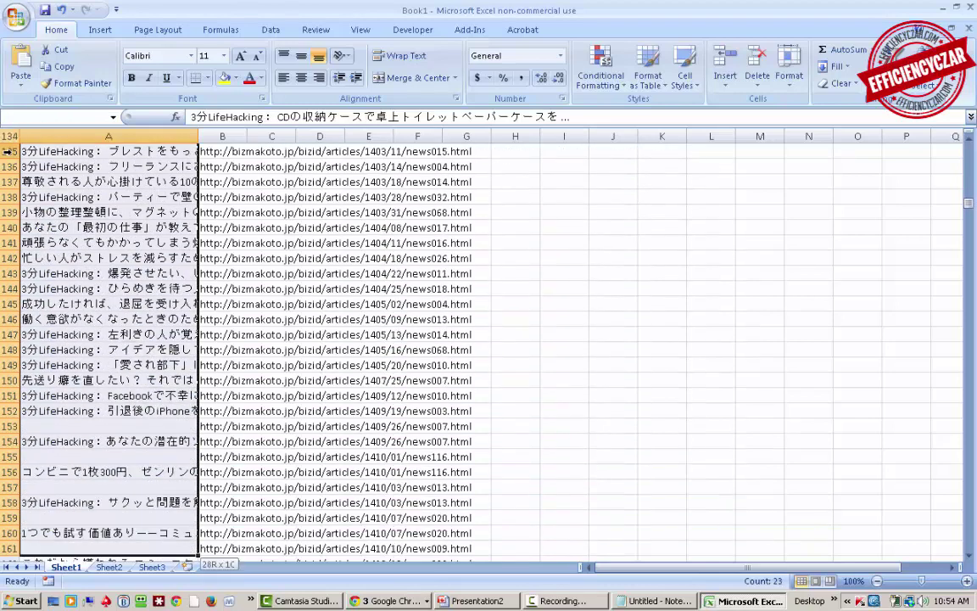
key(shift+Down)
key(shift+Down)
key(shift+Down)
key(shift+Down)
key(shift+Down)
key(shift+Down)
key(shift+Down)
key(shift+Down)
key(shift+Down)
key(shift+Down)
key(shift+Down)
key(shift+Down)
key(shift+Down)
key(shift+Down)
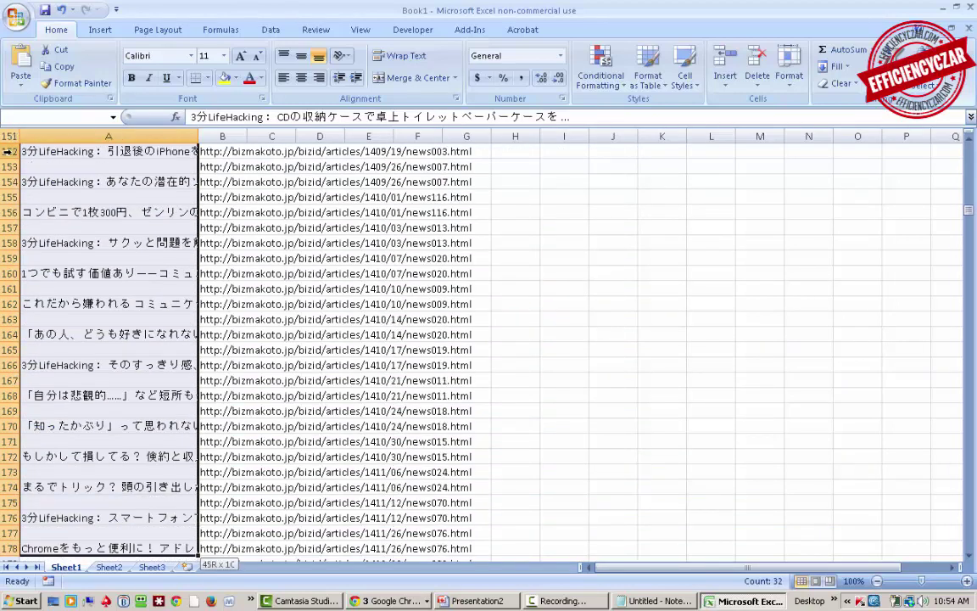
key(shift+Down)
key(shift+Down)
key(shift+Down)
key(shift+Down)
key(shift+Down)
key(shift+Down)
key(shift+Down)
key(shift+Down)
key(shift+Down)
key(shift+Down)
key(shift+Down)
key(shift+Down)
key(shift+Down)
key(shift+Down)
key(shift+Down)
key(shift+Down)
key(shift+Down)
key(shift+Down)
key(shift+Down)
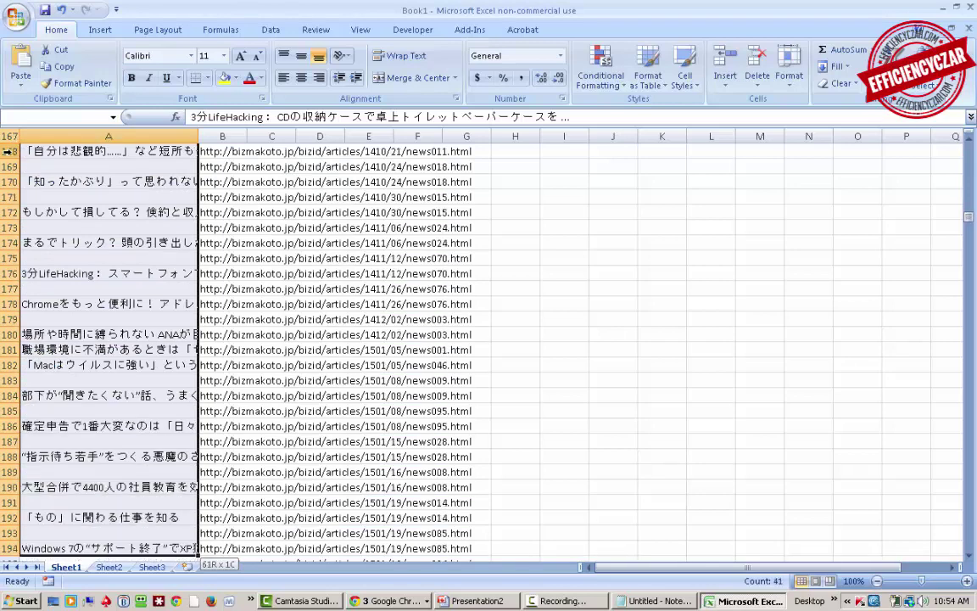
key(shift+Down)
key(shift+Down)
key(shift+Down)
key(shift+Down)
key(shift+Down)
key(shift+Down)
key(shift+Down)
key(shift+Down)
key(shift+Down)
key(shift+Down)
key(shift+Down)
key(shift+Down)
key(shift+Down)
key(shift+Down)
key(shift+Down)
key(shift+Down)
key(shift+Down)
key(shift+Down)
key(shift+Down)
key(shift+Down)
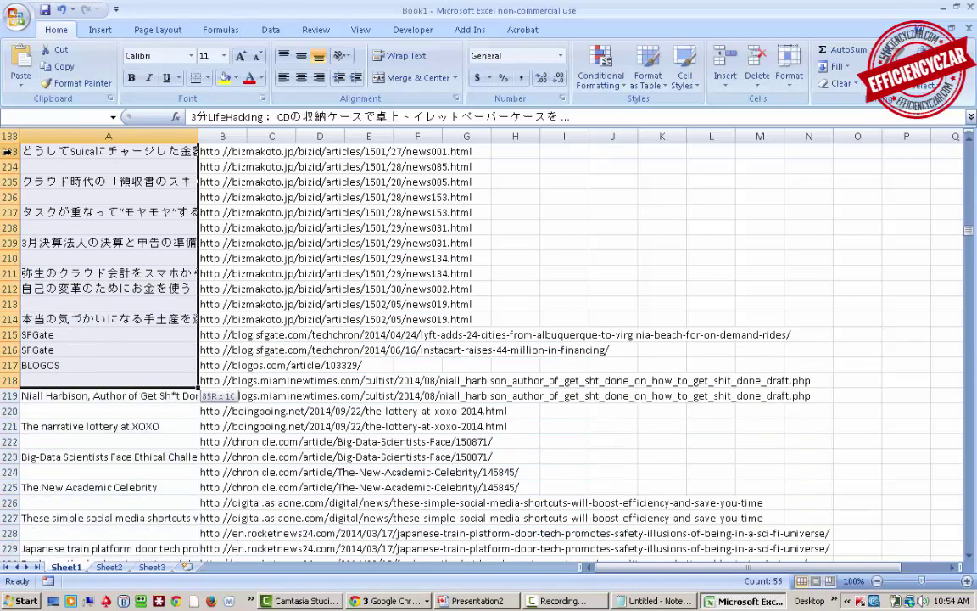
key(Delete)
Look through the sorted article links below the bizmakoto.jp rows for remaining google.com navigation links among the www addresses
key(Down)
key(ctrl+Down)
key(ctrl+Down)
key(ctrl+Down)
key(ctrl+Down)
key(ctrl+Down)
key(Page_Down)
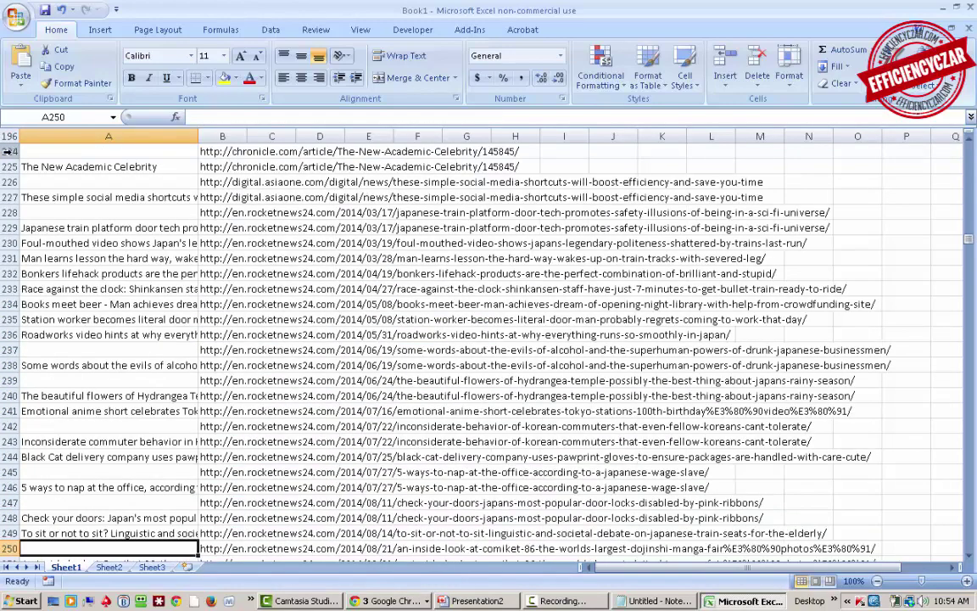
key(Page_Down)
key(Page_Down)
key(Page_Down)
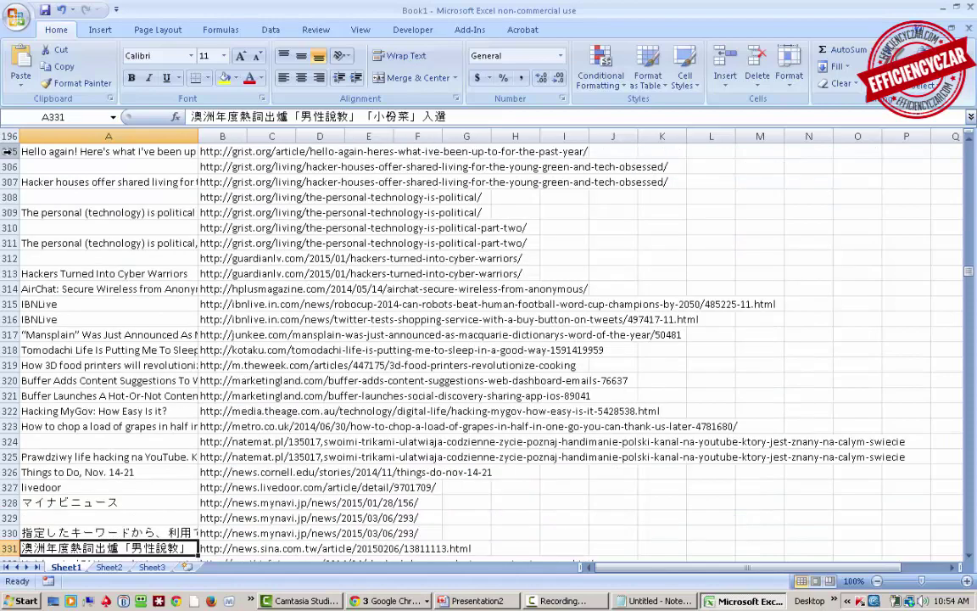
key(Page_Down)
key(Page_Down)
key(Page_Down)
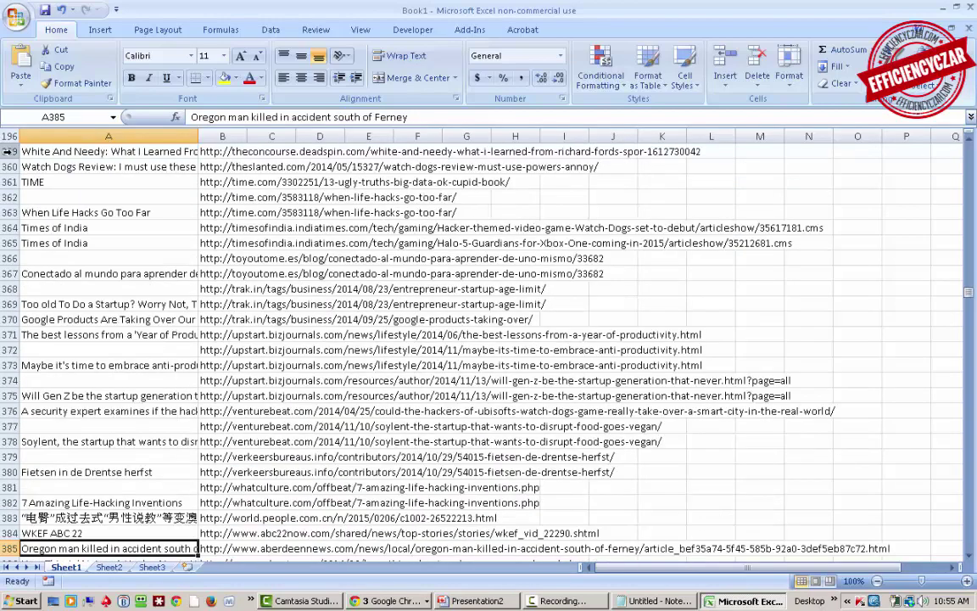
key(Page_Down)
key(Page_Down)
key(Page_Down)
key(Page_Down)
key(Page_Down)
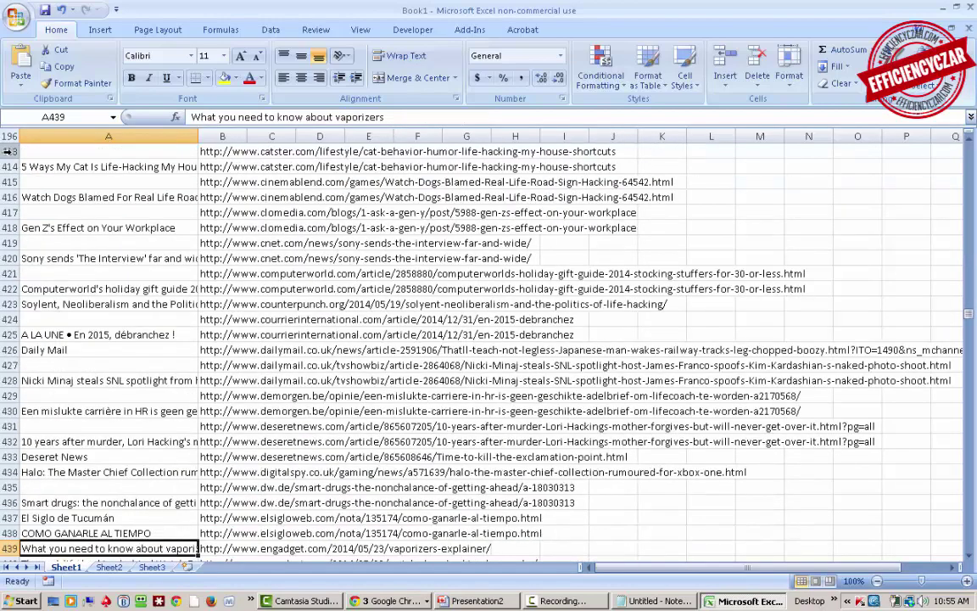
key(Page_Down)
key(Page_Down)
key(Page_Down)
key(Page_Down)
key(Page_Up)
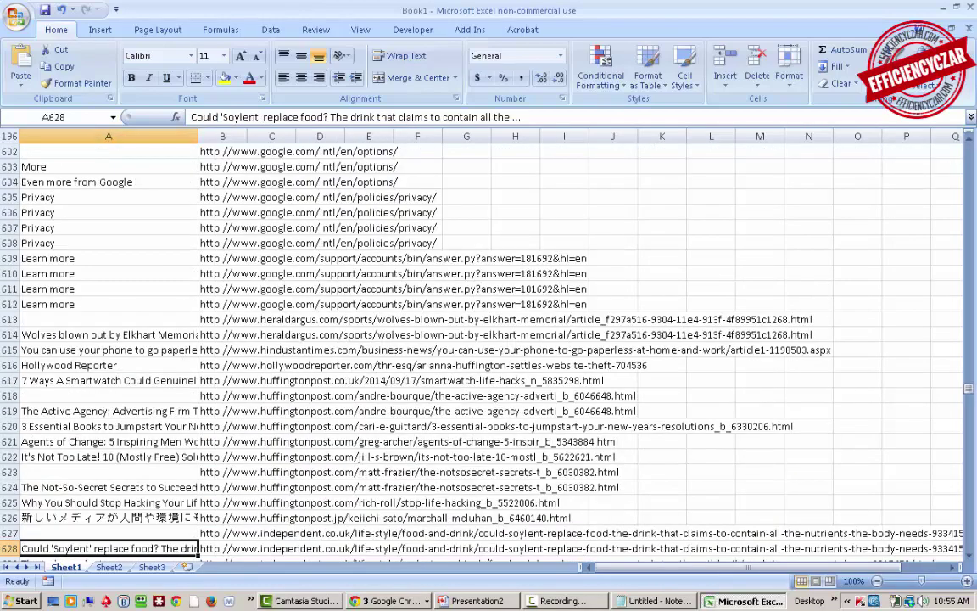
Clear rows 593 to 613, covering the google.com options, privacy and support links after the gizmodo.com.au article
click(7, 319)
key(shift+Up)
key(shift+Up)
key(shift+Up)
key(shift+Up)
key(shift+Up)
key(shift+Up)
key(shift+Up)
key(shift+Up)
key(shift+Up)
key(shift+Up)
key(shift+Up)
key(shift+Up)
key(shift+Up)
key(shift+Up)
key(shift+Up)
key(shift+Up)
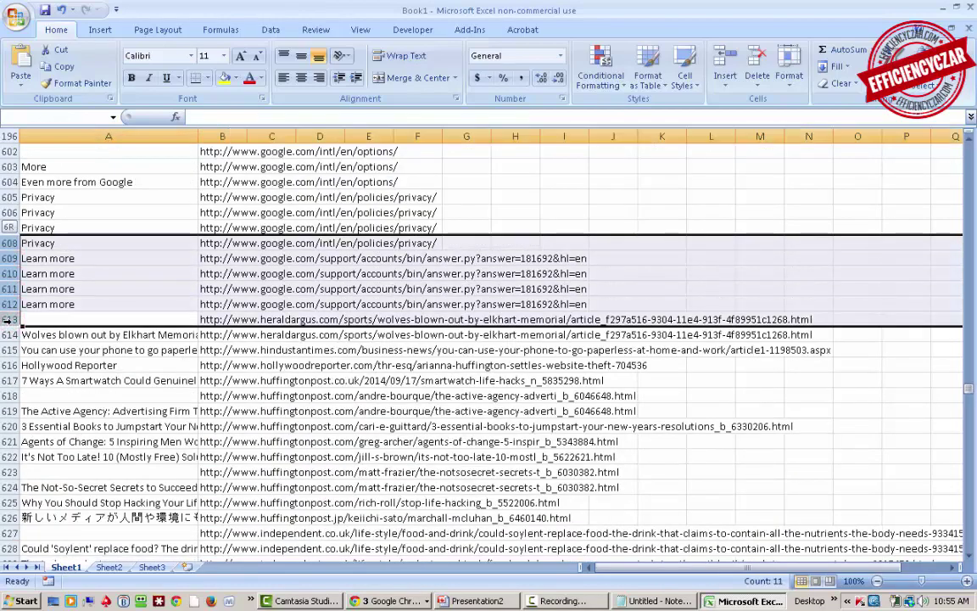
key(shift+Up)
key(shift+Up)
key(shift+Up)
key(shift+Up)
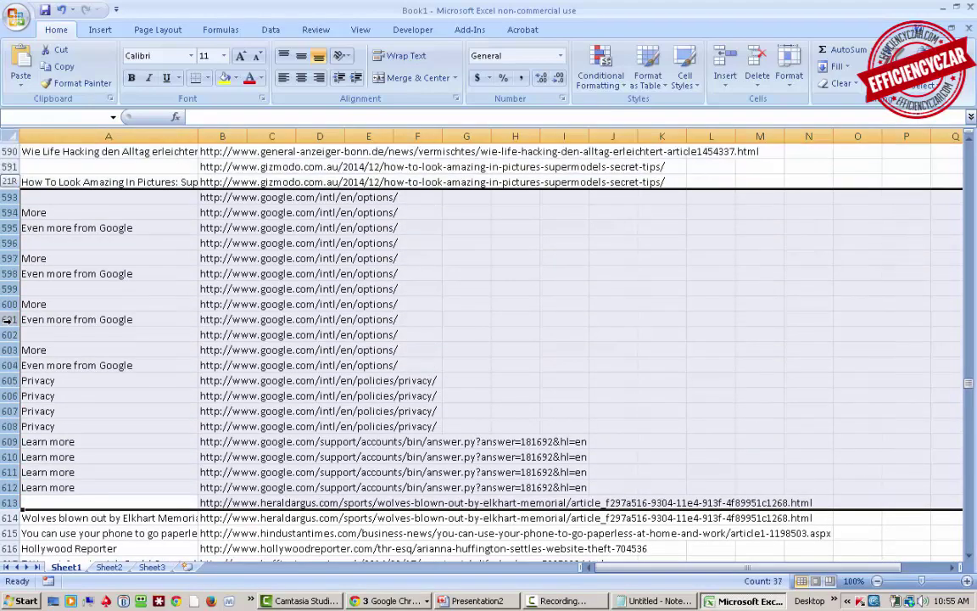
key(Delete)
Look through the www article links below the cleared rows as far as the wired.co.uk article for more unwanted entries
key(ctrl+Down)
key(ctrl+Down)
key(ctrl+Down)
key(ctrl+Down)
key(ctrl+Down)
key(ctrl+Down)
key(ctrl+Down)
key(ctrl+Down)
key(ctrl+Down)
key(ctrl+Down)
key(ctrl+Down)
key(ctrl+Down)
key(ctrl+Down)
key(ctrl+Down)
key(ctrl+Down)
key(ctrl+Down)
key(ctrl+Down)
key(ctrl+Down)
key(ctrl+Down)
key(ctrl+Down)
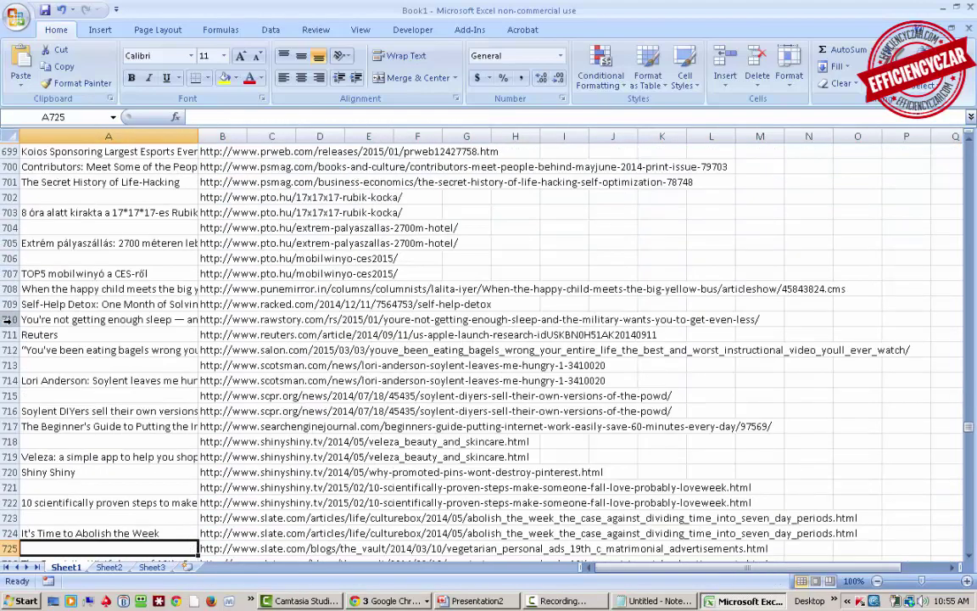
key(Page_Down)
key(Page_Down)
key(Page_Down)
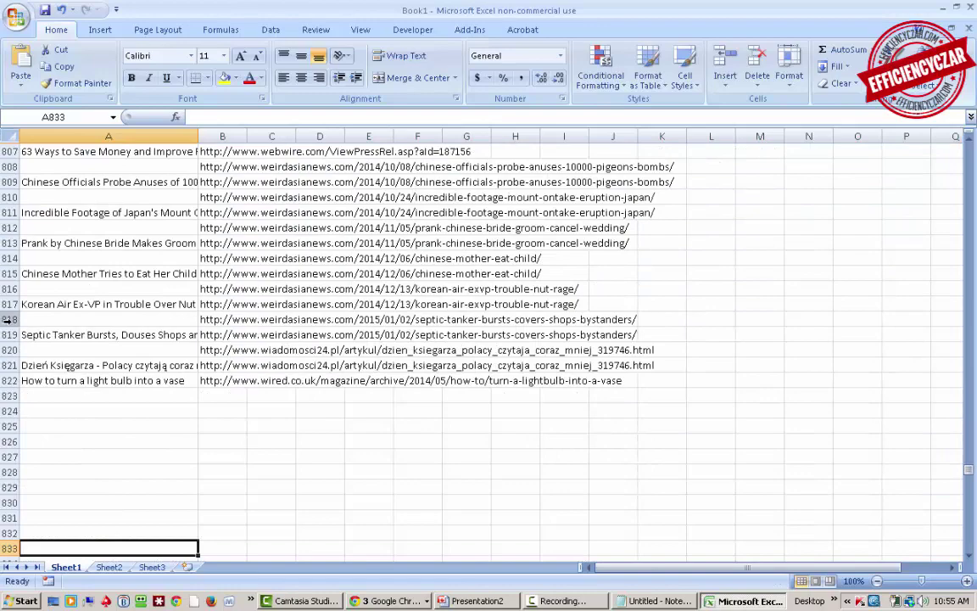
key(Page_Down)
key(Page_Up)
Clear rows 823 to 923, from below the wired.co.uk article through the Google Translate links above the uk.yahoo.com article
drag(6, 400, 5, 395)
scroll(7, 399, down, 9)
scroll(5, 395, down, 9)
scroll(5, 395, down, 18)
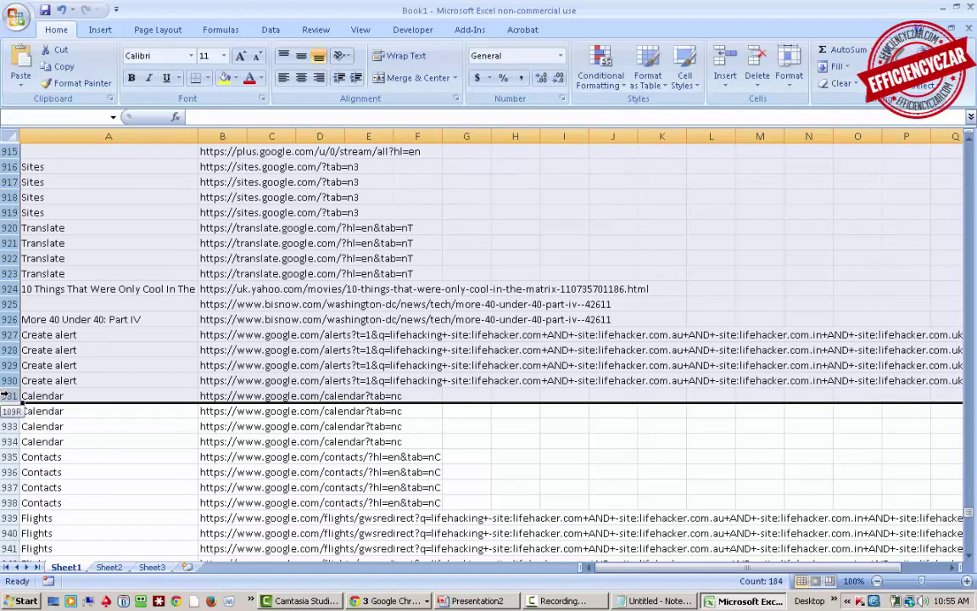
key(shift+Up)
key(shift+Up)
key(shift+Up)
key(shift+Up)
key(shift+Up)
key(shift+Up)
key(shift+Up)
key(shift+Up)
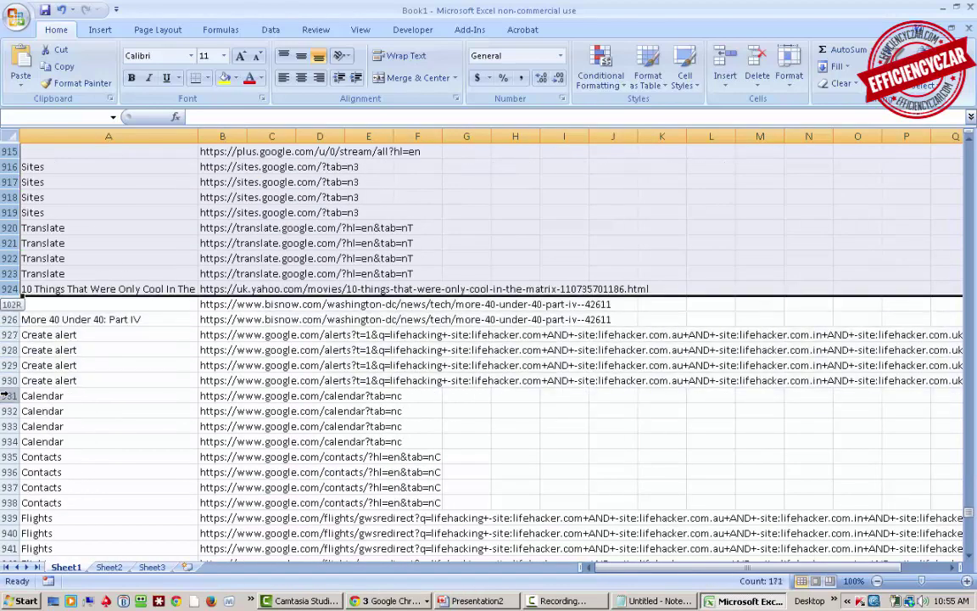
key(Delete)
Clear rows 927 to 958, covering the Google alert, calendar, contacts and flights links below the bisnow.com article
key(ctrl+Down)
key(Down)
key(Down)
key(Down)
key(Down)
key(Down)
key(Down)
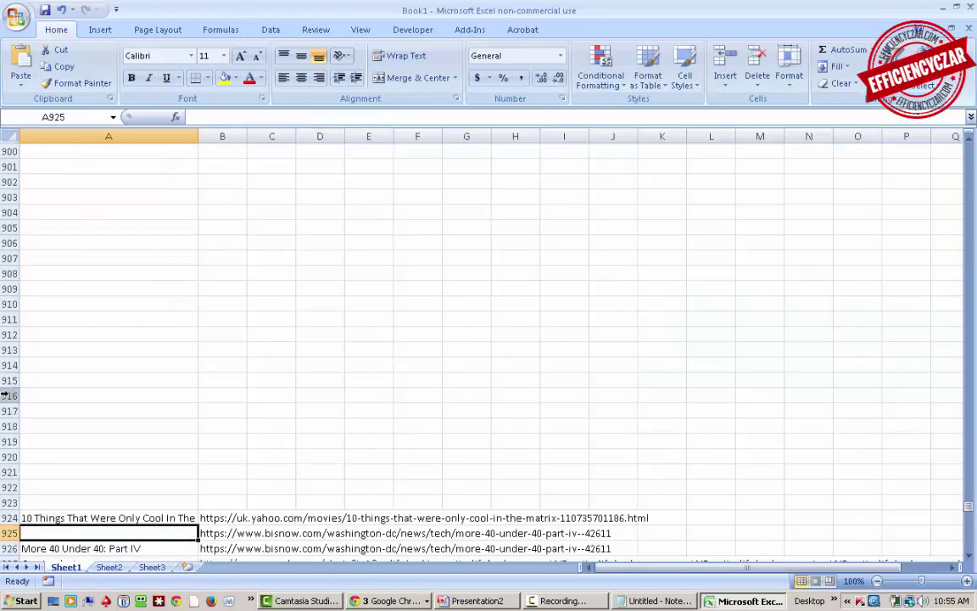
key(Down)
key(Down)
key(Down)
key(Down)
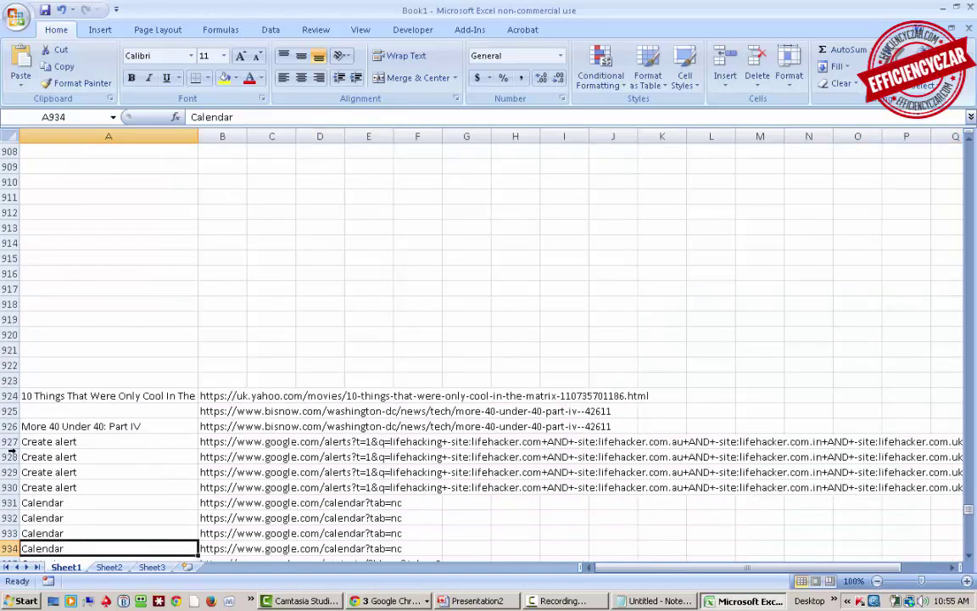
mouse_move(6, 441)
mouse_down()
mouse_move(6, 331)
mouse_move(6, 441)
mouse_up()
key(shift+Down)
key(shift+Down)
key(shift+Down)
key(shift+Up)
key(Delete)
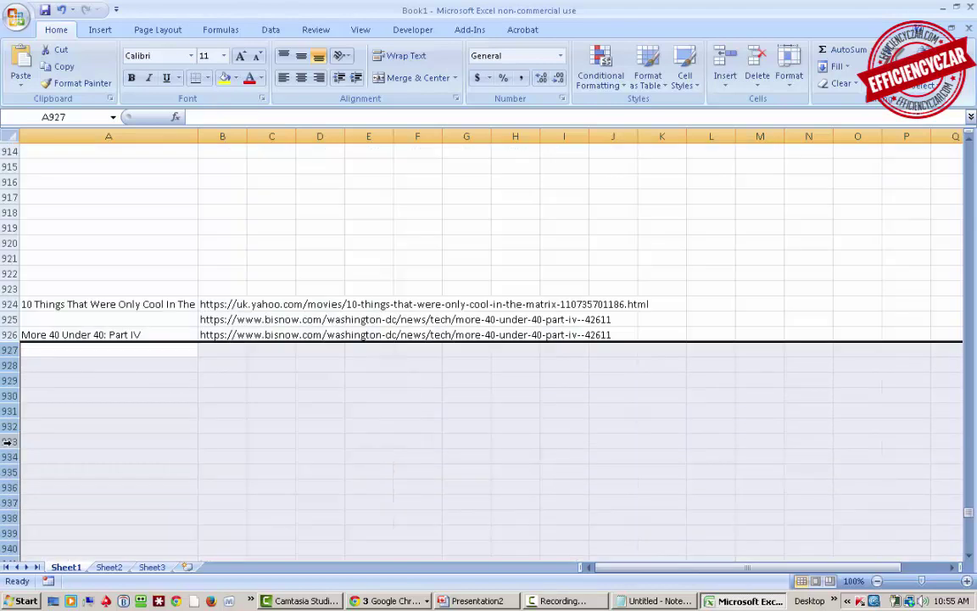
Clear rows 959 to 963, covering the Google Search links and the untitled managementsite.nl link
key(ctrl+Down)
key(Down)
key(Down)
key(Down)
key(Page_Down)
key(Page_Up)
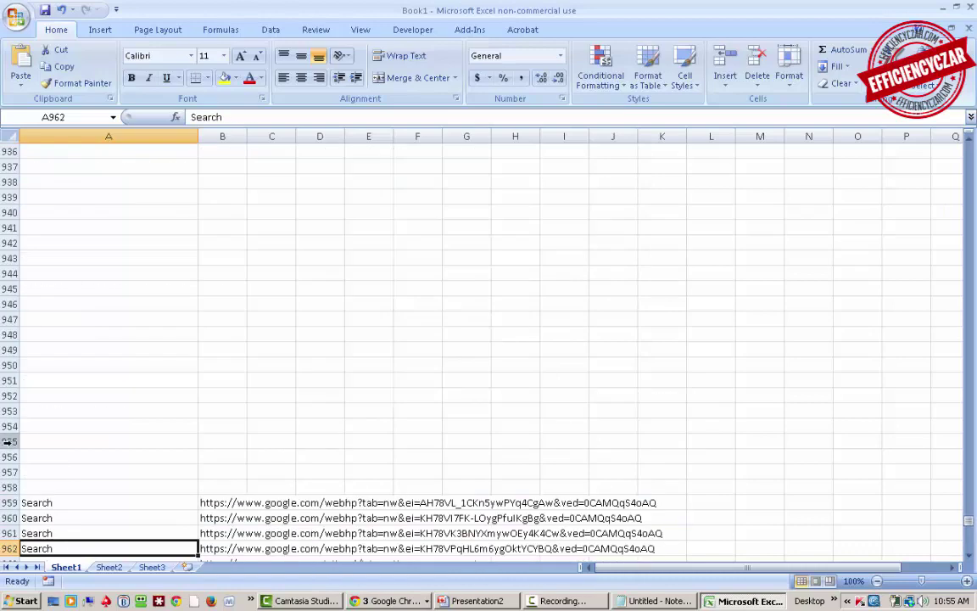
click(6, 504)
key(shift+Page_Down)
key(shift+Up)
key(shift+Page_Up)
key(shift+Down)
key(shift+Down)
key(shift+Down)
key(shift+Down)
key(shift+Down)
key(shift+Down)
key(shift+Down)
key(shift+Down)
key(shift+Down)
key(shift+Down)
key(shift+Down)
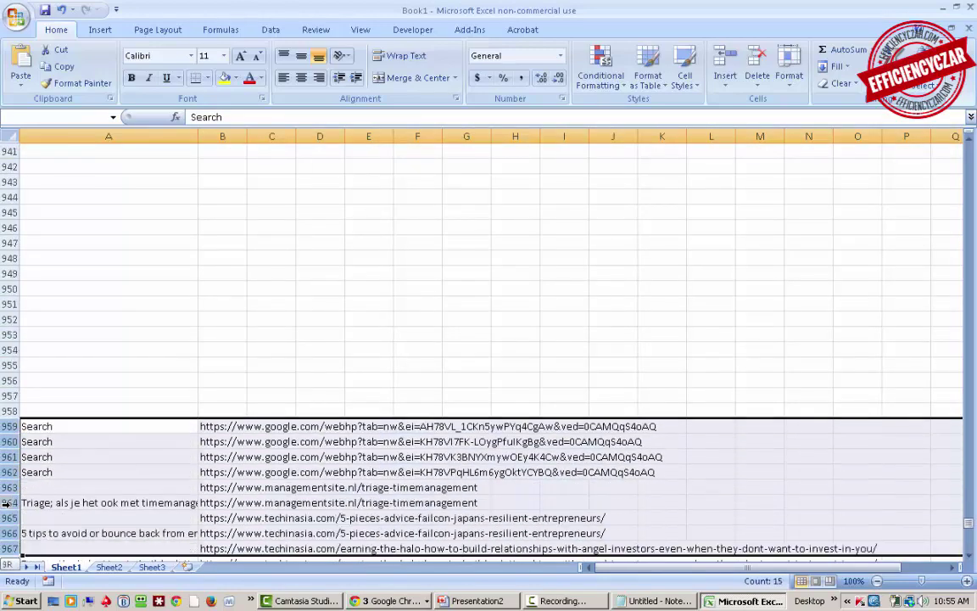
key(shift+Up)
key(shift+Up)
key(shift+Up)
key(shift+Up)
key(shift+Up)
key(shift+Up)
key(Delete)
Clear every row from 982 to the end of the list, starting with the YouTube and javascript:void(0) entries below Yahoo Tech
key(ctrl+Down)
key(ctrl+Down)
key(ctrl+Down)
key(ctrl+Down)
key(ctrl+Down)
key(ctrl+Down)
key(ctrl+Down)
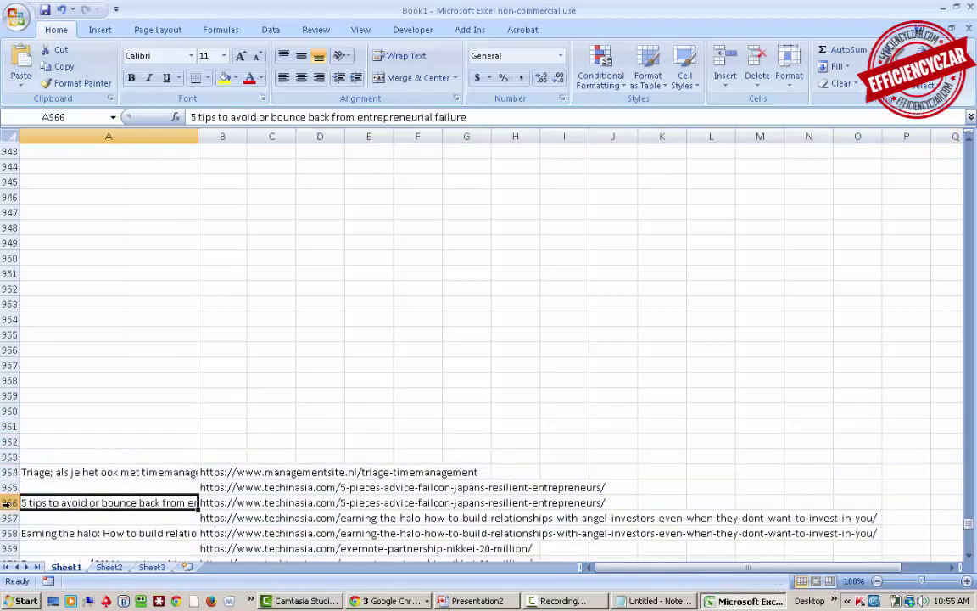
key(ctrl+Down)
key(ctrl+Down)
key(ctrl+Down)
key(ctrl+Down)
key(ctrl+Down)
key(ctrl+Down)
key(ctrl+Down)
key(ctrl+Down)
key(ctrl+Down)
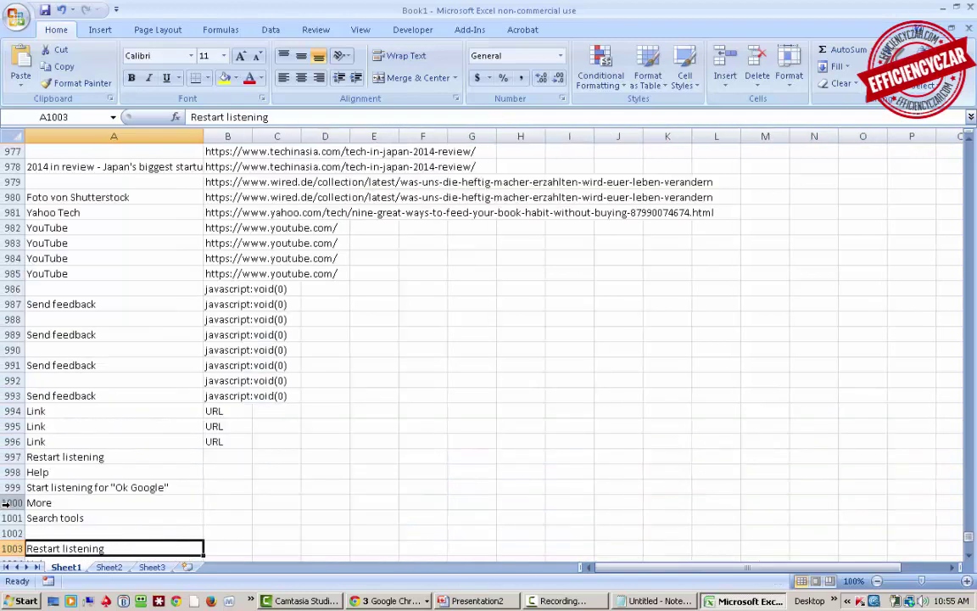
click(14, 212)
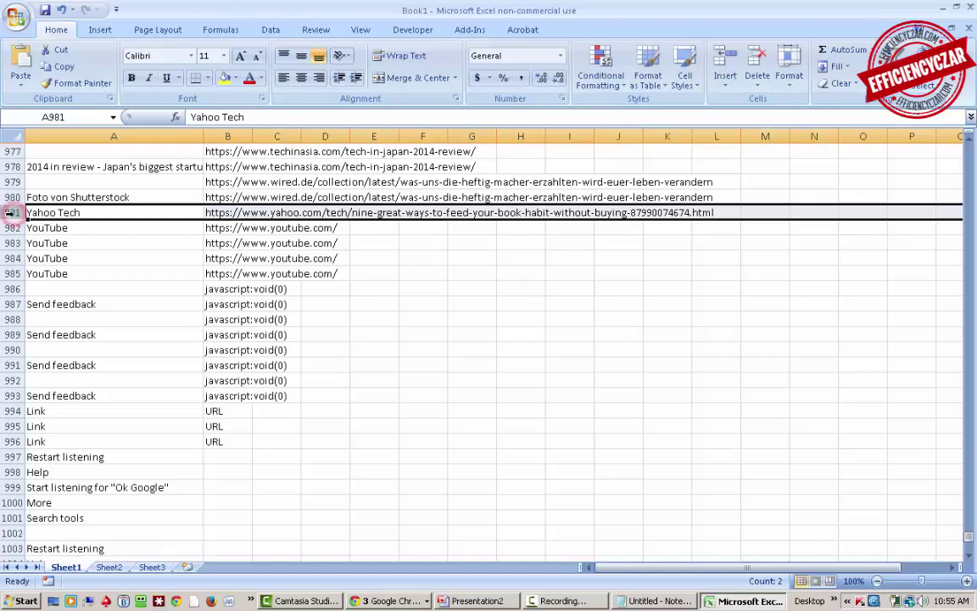
scroll(11, 227, down, 18)
drag(10, 227, 11, 227)
Check column A down to the end of the sheet for leftover entries and return to the last articles
key(ctrl+Up)
key(ctrl+Down)
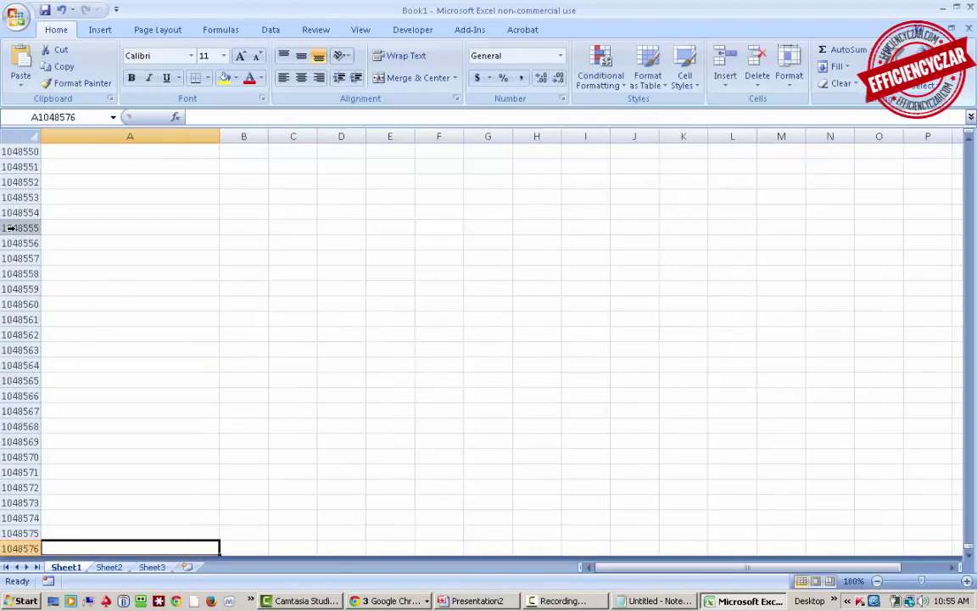
key(ctrl+Up)
key(Up)
key(Up)
key(Up)
key(Up)
key(Up)
key(Right)
key(Up)
key(Right)
key(Right)
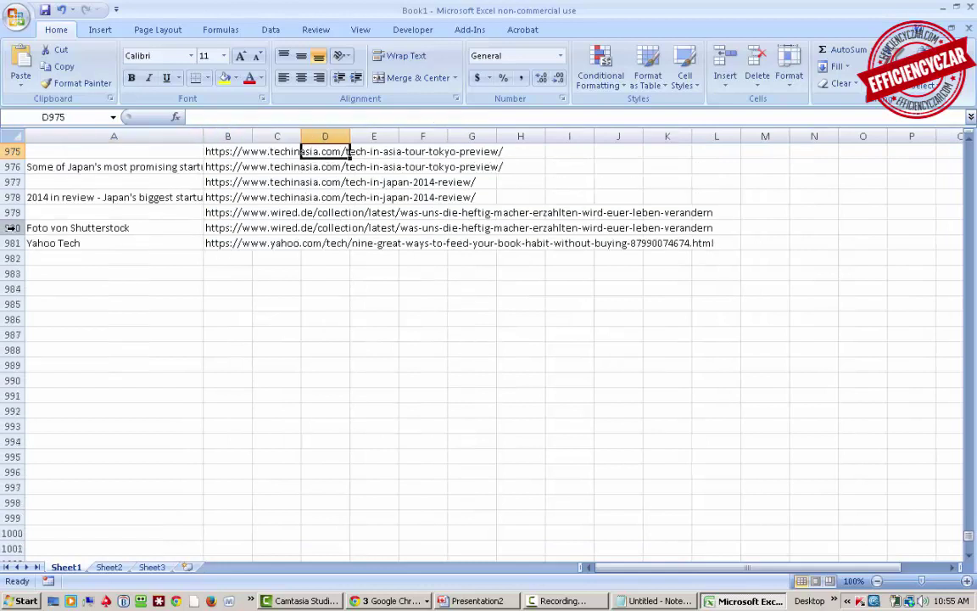
Sort the list from A to Z by the article titles in column A, expanding the selection to include the URLs
click(226, 136)
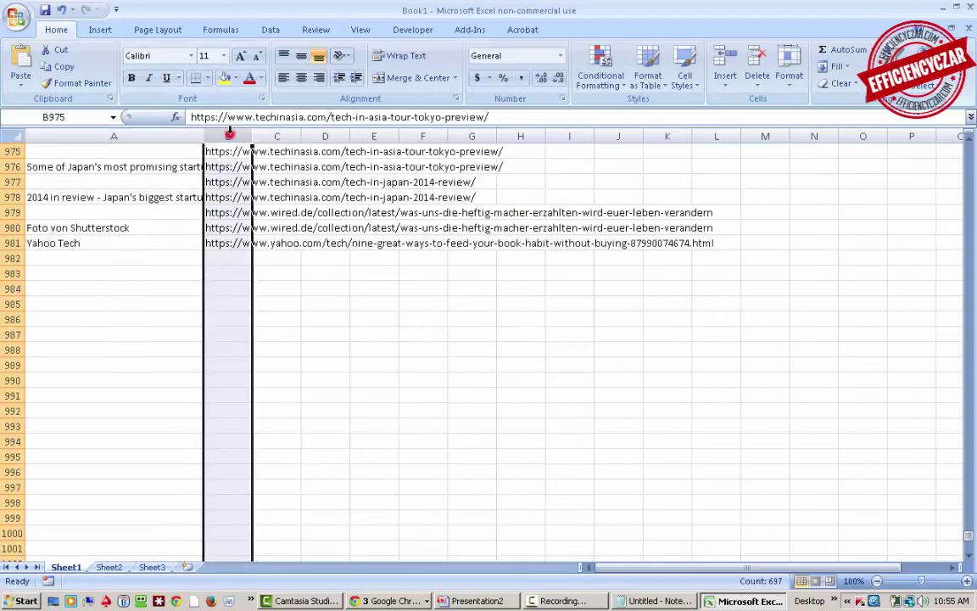
click(146, 136)
click(890, 74)
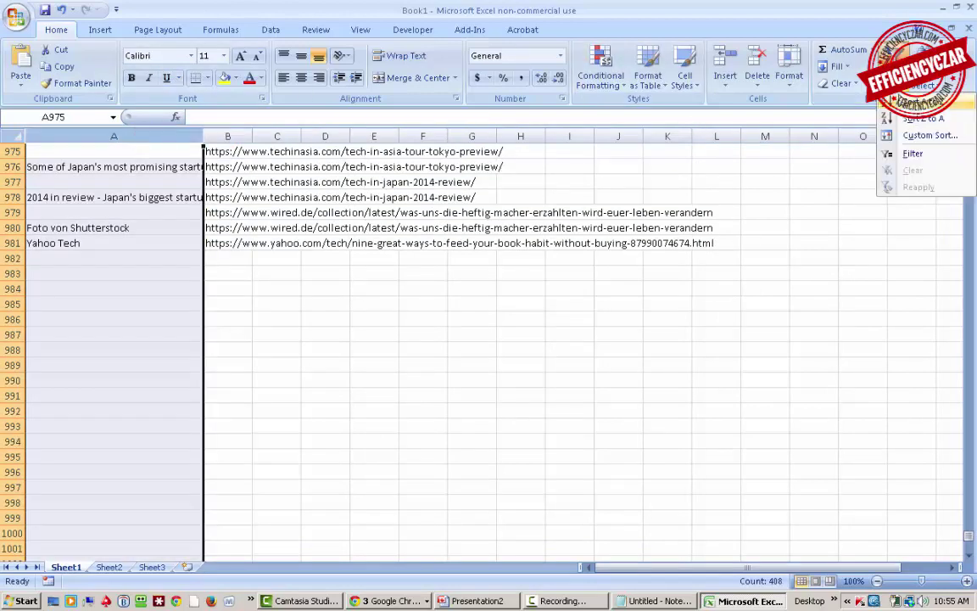
click(923, 102)
click(597, 379)
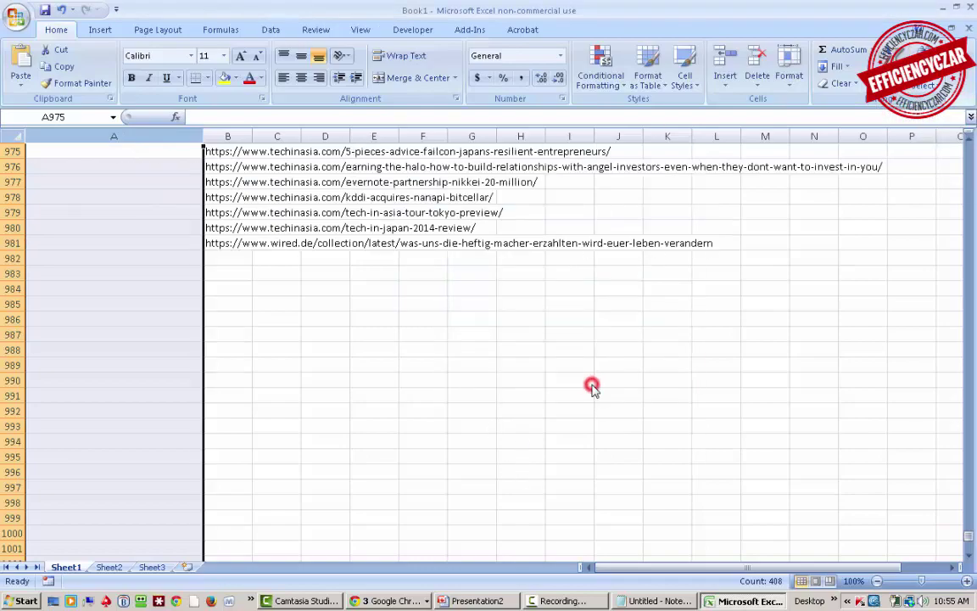
Review the untitled URLs in column B from row 975 upward, returning to the start of the sorted list
key(Page_Up)
key(Page_Up)
key(Page_Up)
key(Page_Up)
key(Page_Up)
key(Page_Up)
key(Page_Up)
key(Page_Up)
key(Page_Up)
key(Page_Up)
key(Page_Up)
key(Page_Up)
key(Page_Up)
key(Page_Up)
key(Page_Up)
key(Page_Up)
key(Page_Up)
key(Page_Up)
key(Page_Up)
key(Page_Up)
key(Page_Up)
key(Page_Up)
key(Page_Up)
key(Page_Up)
key(Page_Up)
key(Page_Up)
key(Page_Up)
key(Page_Up)
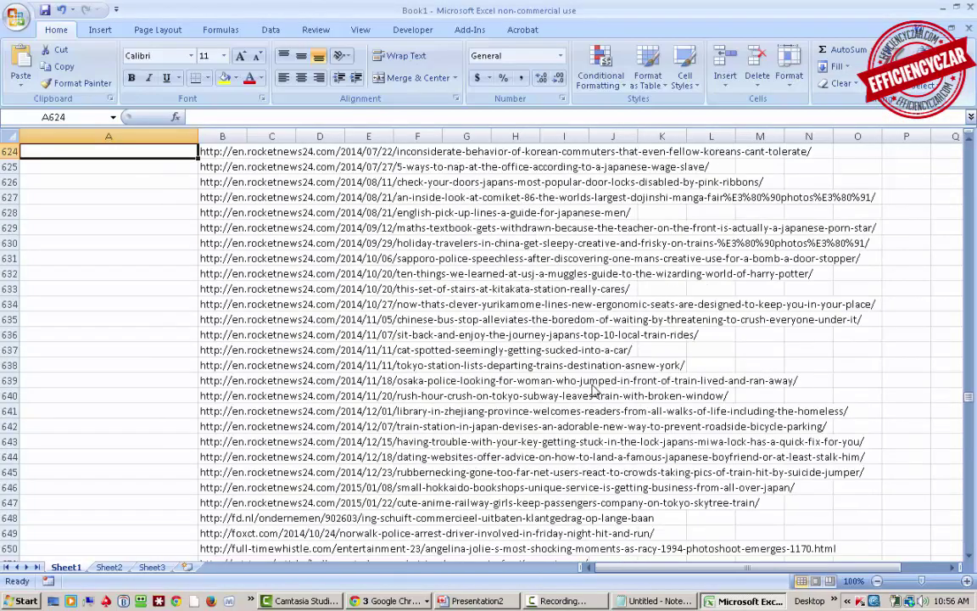
key(Right)
key(Down)
key(Left)
key(Down)
key(Down)
key(Down)
key(Down)
key(Down)
key(Down)
key(Down)
key(Down)
key(Down)
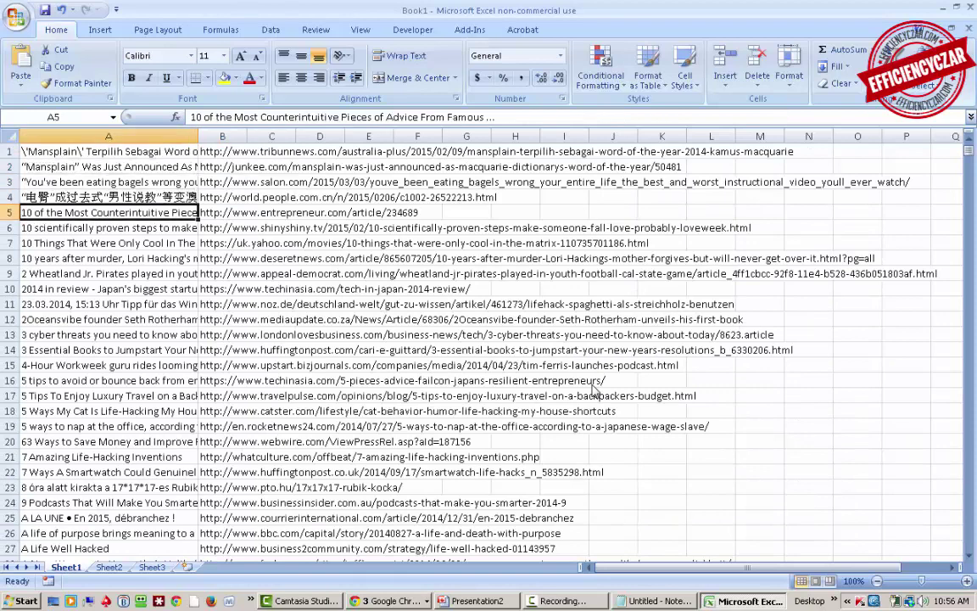
Compare the article titles in column A with their URLs in column B for rows 12 to 26
click(242, 325)
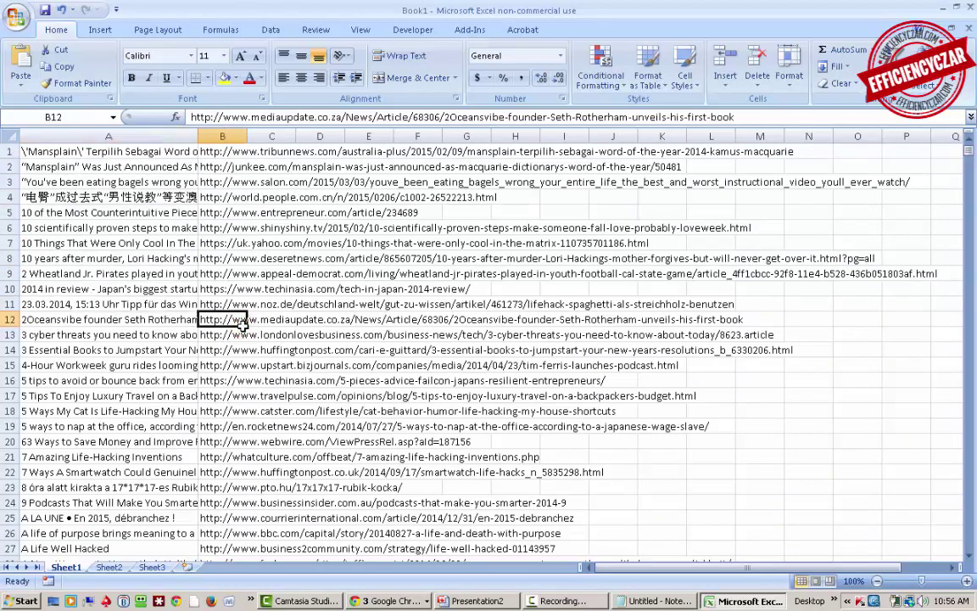
key(Left)
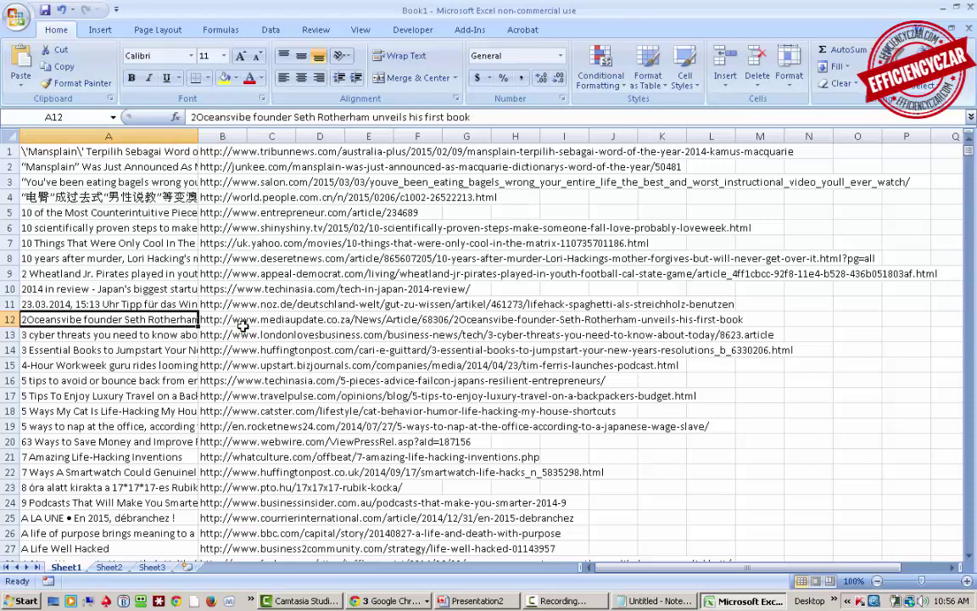
key(Right)
key(Down)
key(Down)
key(Down)
key(Down)
key(Down)
key(Down)
key(Down)
key(Down)
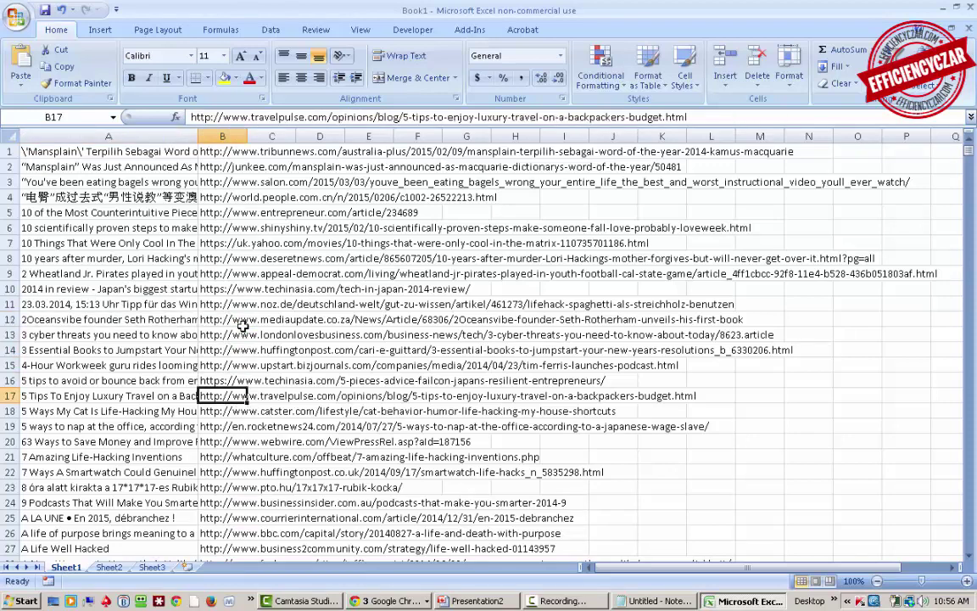
key(Left)
key(Right)
key(Down)
key(Down)
key(Down)
key(Down)
key(Down)
key(Down)
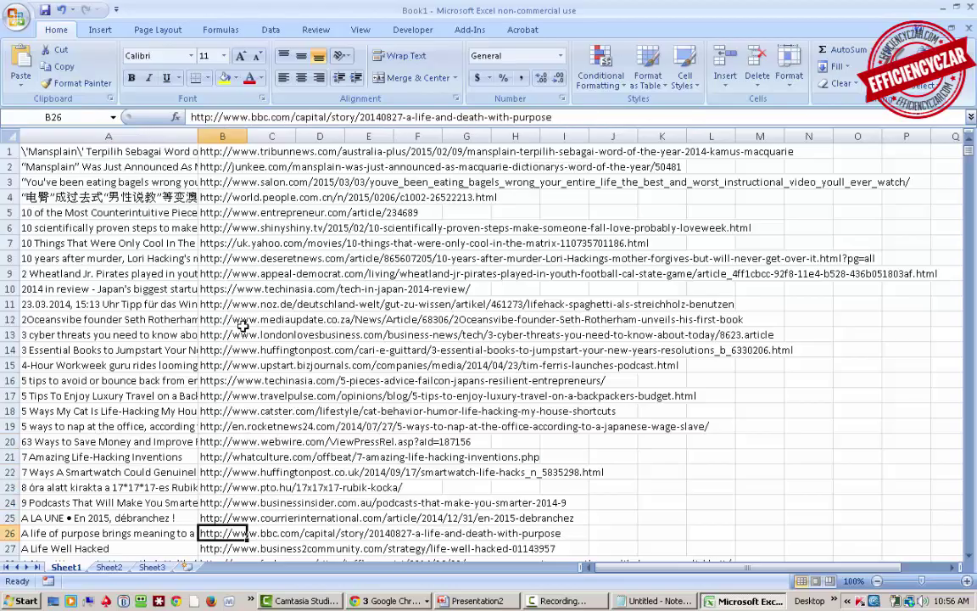
Scan the sorted articles downward from row 26 to the blank rows past the last title
key(Left)
key(Right)
key(Down)
key(Down)
key(Down)
key(Down)
key(Down)
key(Down)
key(Down)
key(Down)
key(Down)
key(Down)
key(Down)
key(Down)
key(Down)
key(Down)
key(Down)
key(Down)
key(Down)
key(Down)
key(Down)
key(Down)
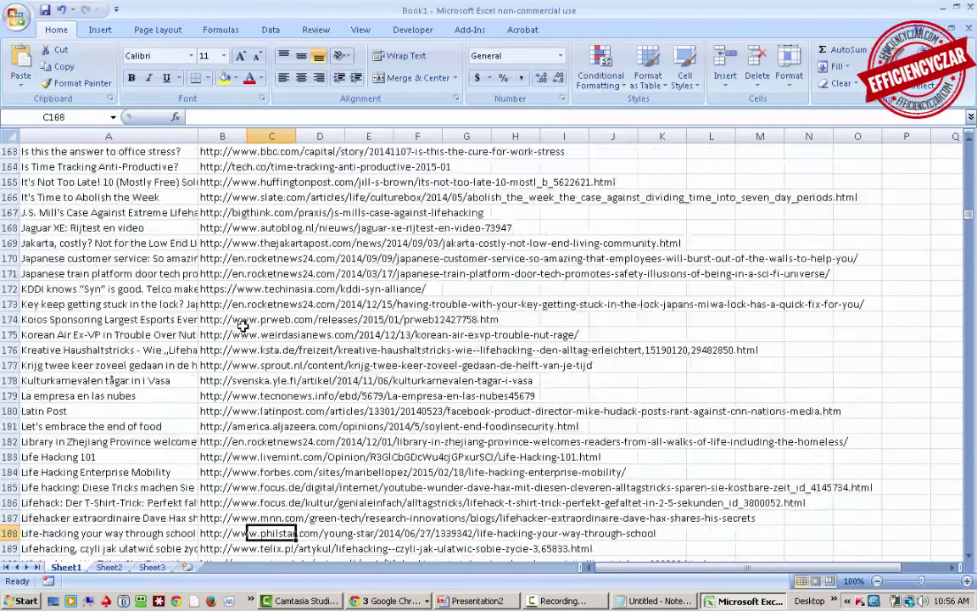
key(Down)
key(Down)
key(Down)
key(Down)
key(Down)
key(Down)
key(Down)
key(Down)
key(Down)
key(Down)
key(Down)
key(Down)
key(Down)
key(Down)
key(Down)
key(Down)
key(Down)
key(Down)
key(Down)
key(Down)
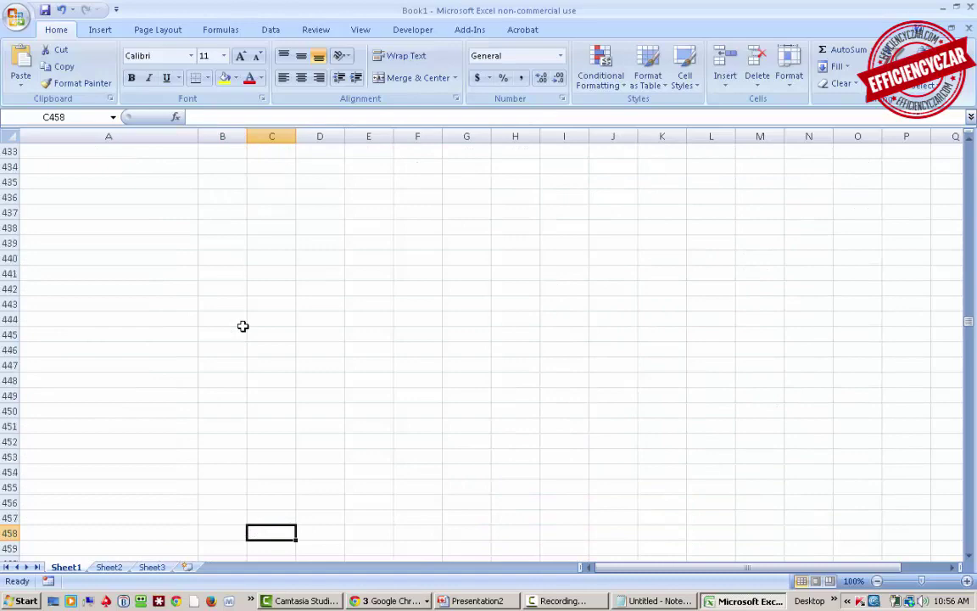
Clear the URLs in column B from the last one in row 981 up to row 403
key(Left)
key(ctrl+Up)
key(Left)
key(Down)
key(ctrl+Down)
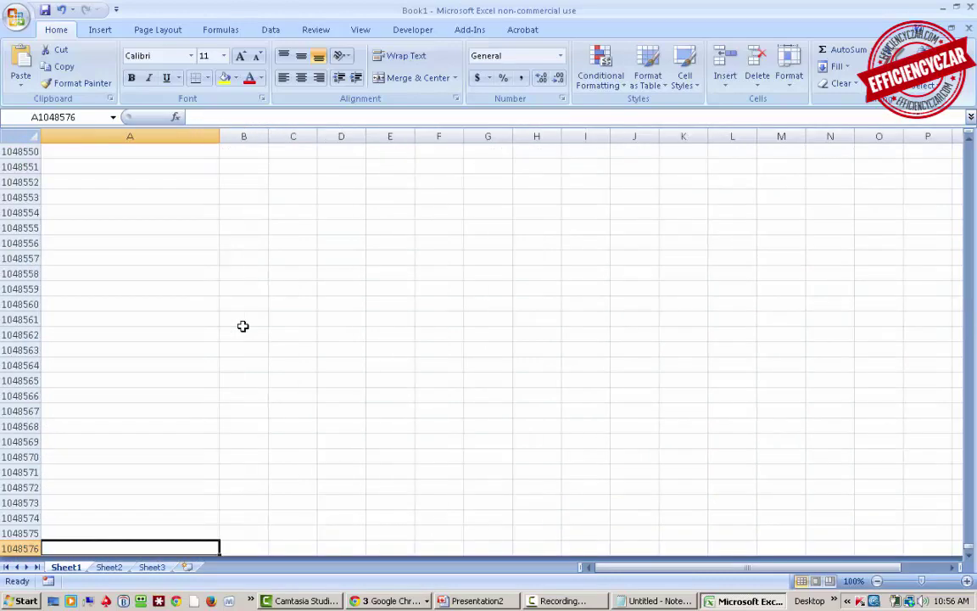
key(Right)
key(ctrl+Up)
key(Up)
key(Down)
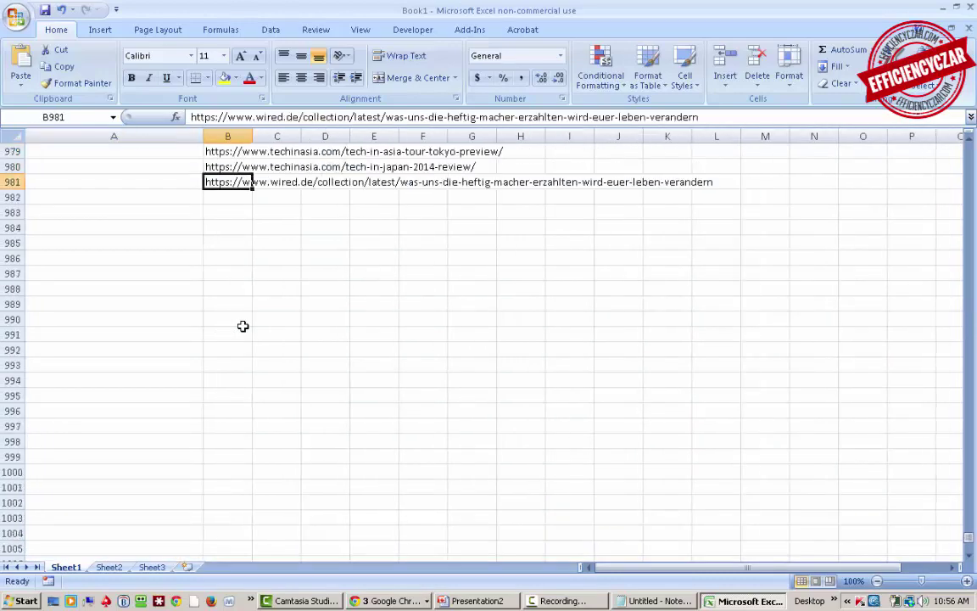
key(ctrl+shift+Up)
key(ctrl+shift+Up)
key(ctrl+shift+Up)
key(ctrl+shift+Up)
key(ctrl+shift+Up)
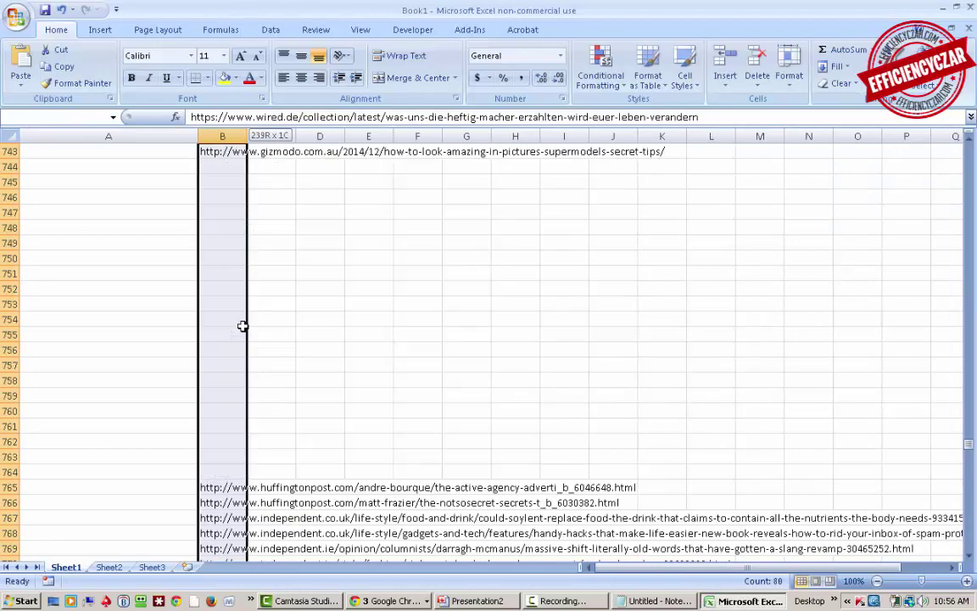
scroll(242, 325, up, 9)
scroll(242, 326, down, 1)
key(shift+Up)
key(shift+Up)
key(shift+Up)
key(shift+Up)
key(shift+Up)
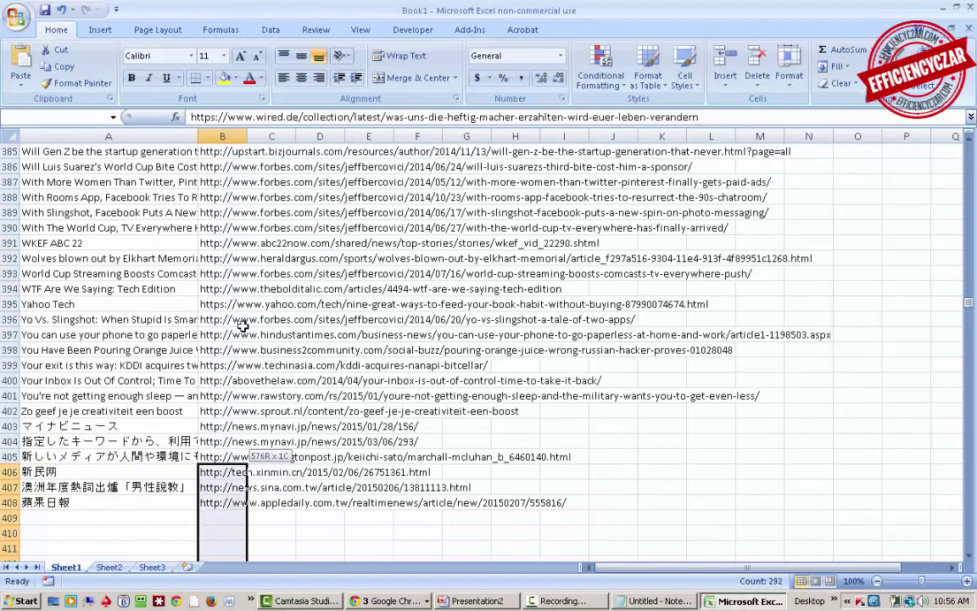
key(Delete)
Clear the Japanese and Chinese titles left without URLs in cells A403 to A408
key(Down)
key(Left)
key(ctrl+Up)
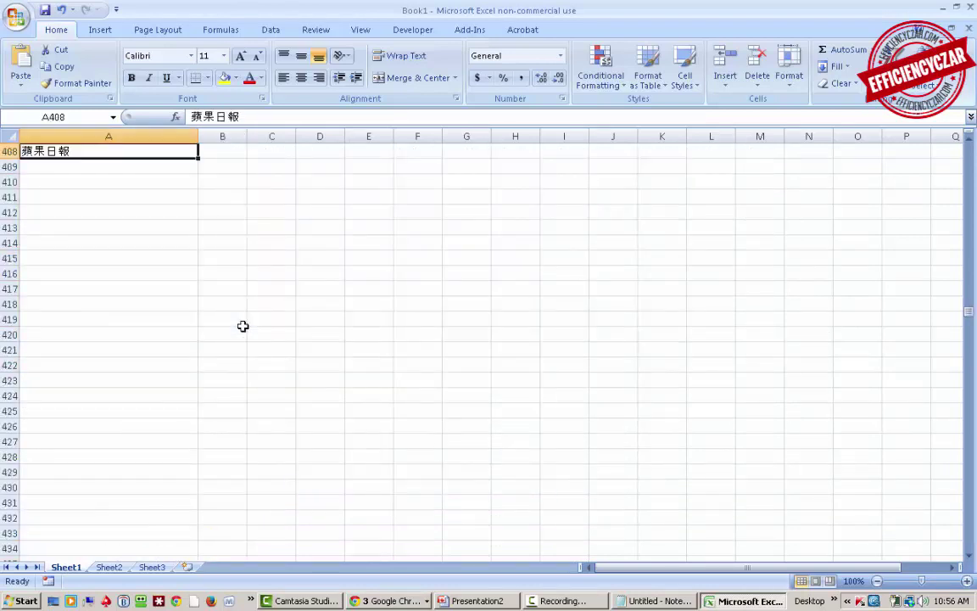
key(Up)
key(Down)
key(Down)
key(Up)
key(Up)
key(Up)
key(Up)
key(Up)
key(Up)
key(Up)
key(Up)
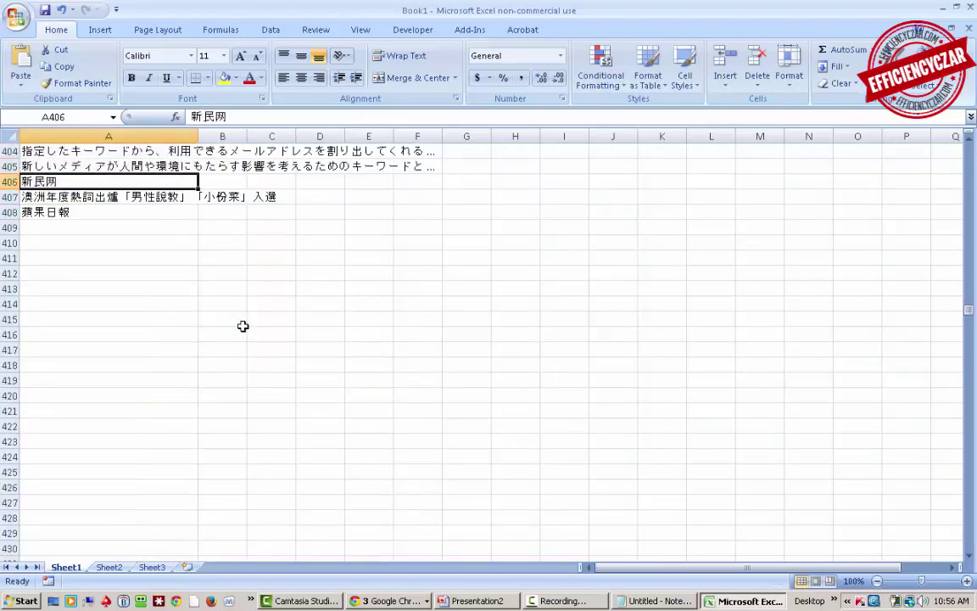
key(Up)
key(Down)
key(Down)
key(Down)
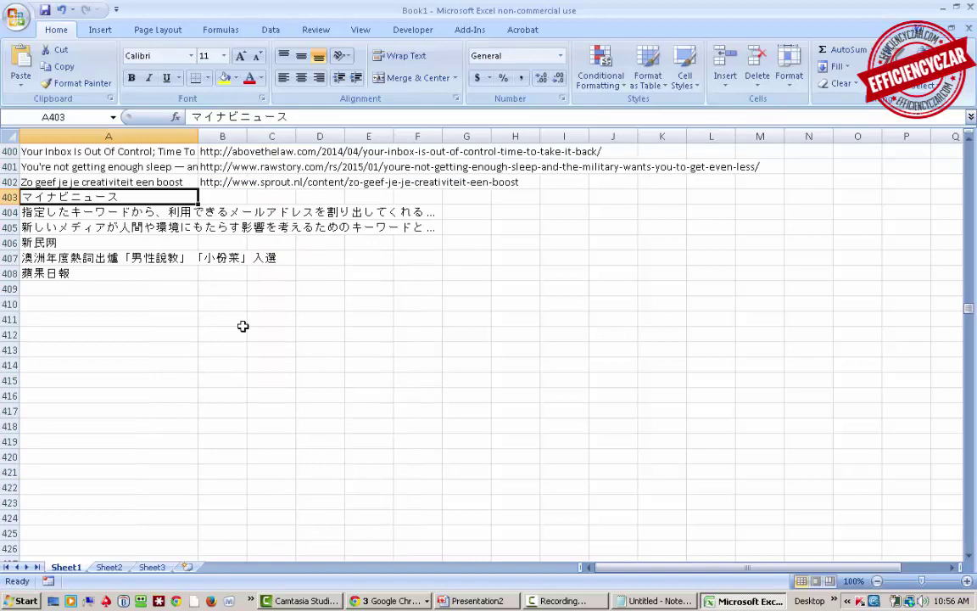
key(ctrl+shift+Down)
key(Delete)
Clear the Dutch title and its sprout.nl URL from row 402
key(Up)
key(Delete)
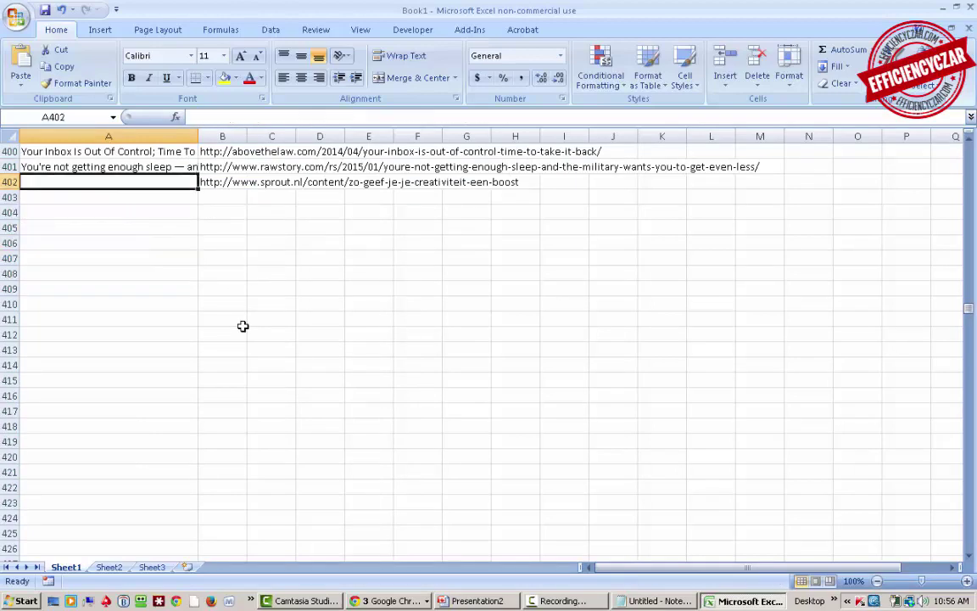
key(Right)
key(Delete)
Check the final titles in column A from row 401 up to row 393
key(Up)
key(Left)
key(Up)
key(Up)
key(Up)
key(Up)
key(Up)
key(Up)
key(Up)
key(Up)
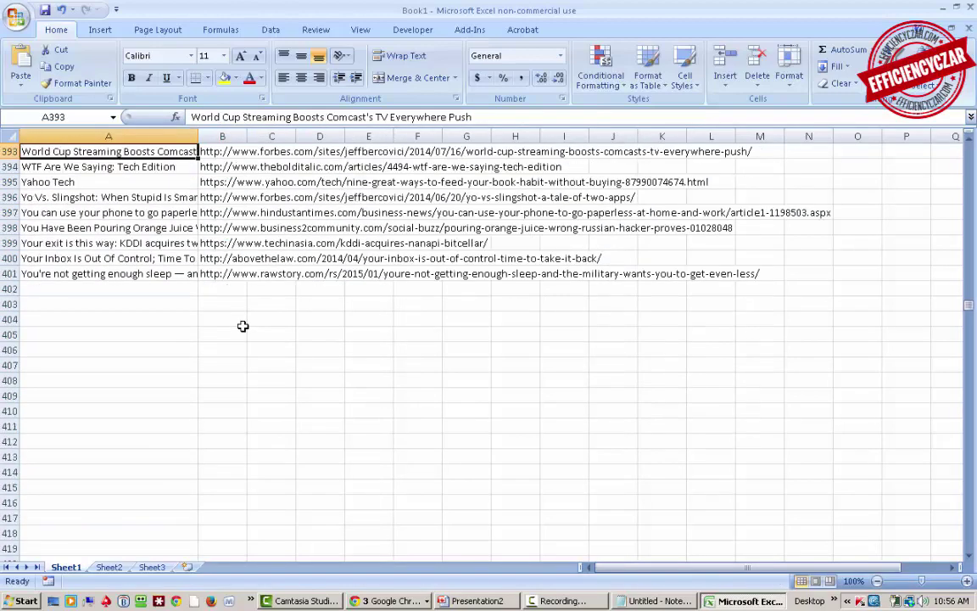
Look through the titles in column A from row 393 up to row 10
key(Up)
key(Up)
key(Up)
key(Up)
key(Up)
key(Up)
key(Up)
key(Up)
key(Up)
key(Up)
key(Up)
key(Up)
key(Up)
key(Up)
key(Up)
key(Up)
key(Up)
key(Up)
key(Up)
key(Up)
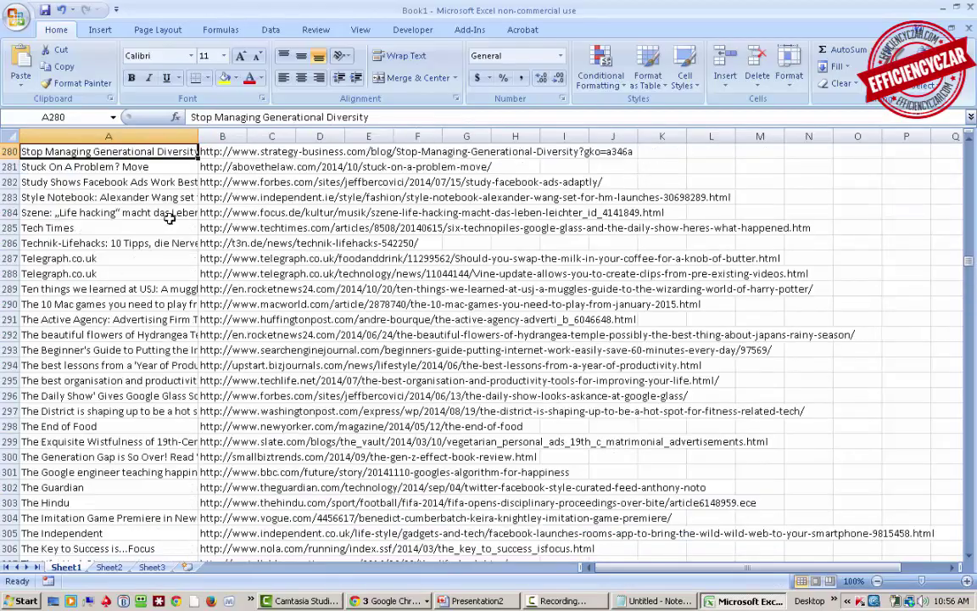
key(Up)
key(Up)
key(Up)
key(Up)
key(Up)
key(Up)
key(Up)
key(Up)
key(Up)
key(Up)
key(Up)
key(Up)
key(Up)
key(Up)
key(Up)
key(Up)
key(Up)
key(Up)
key(Up)
key(Up)
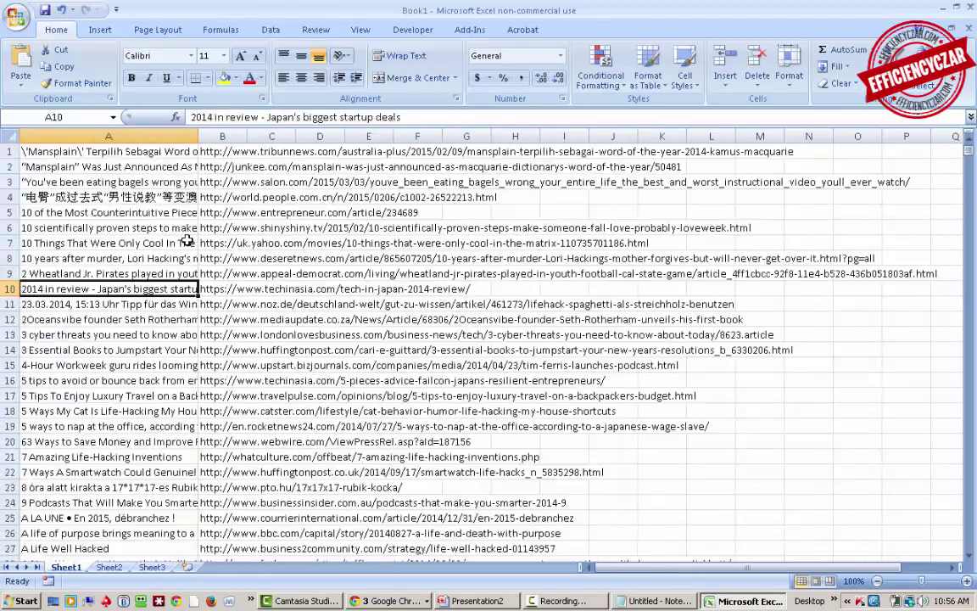
Clear the Chinese title and its people.com.cn URL from row 4
key(Right)
key(Left)
key(Up)
key(Up)
key(Up)
key(Up)
key(Up)
key(Up)
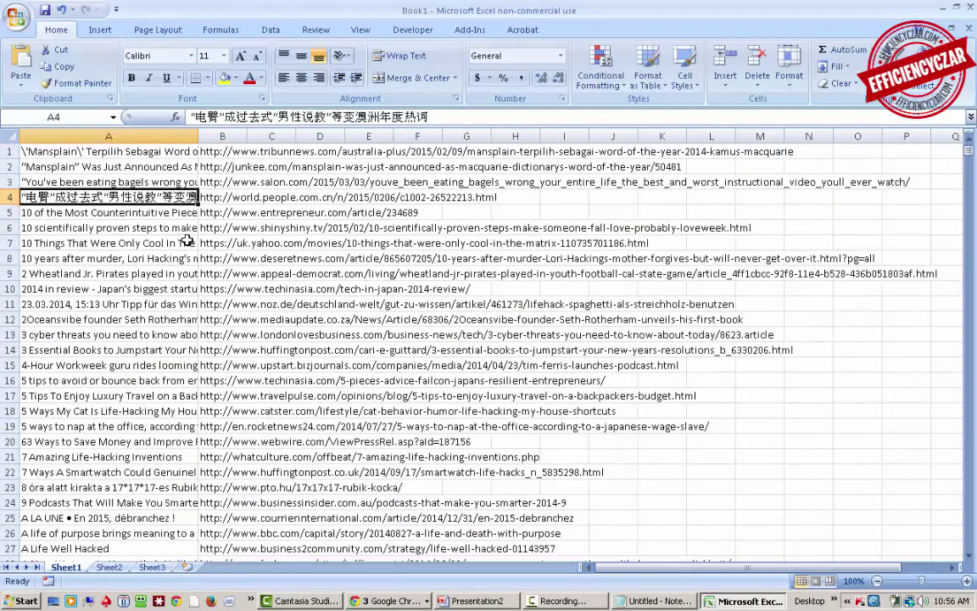
key(shift+Right)
key(Delete)
Begin a formula in cell C1 beside the first URL
key(Right)
key(Up)
key(Up)
key(Left)
key(Right)
key(Up)
key(Left)
key(Right)
key(Right)
key(Right)
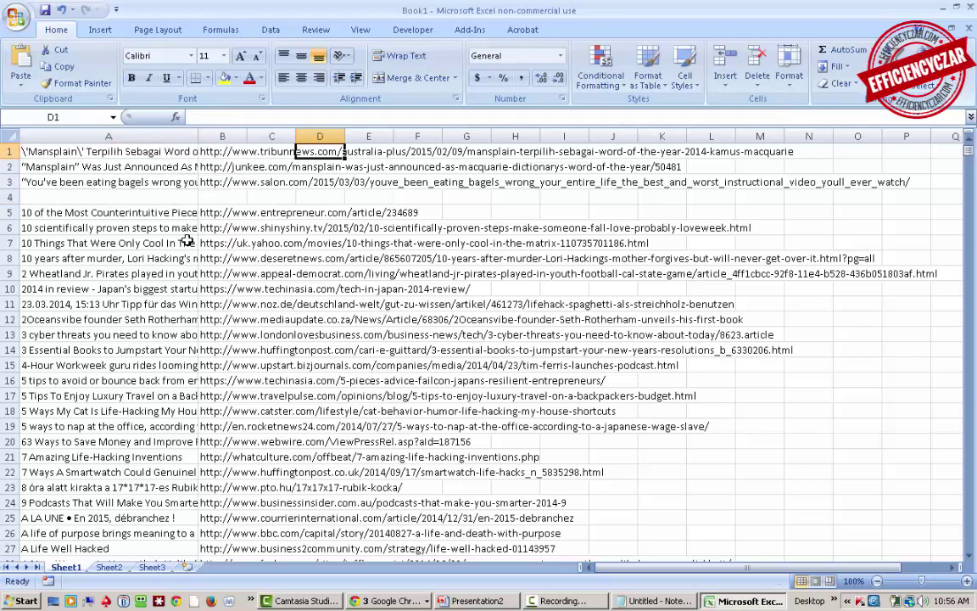
key(alt+Tab)
key(alt+Tab)
key(Left)
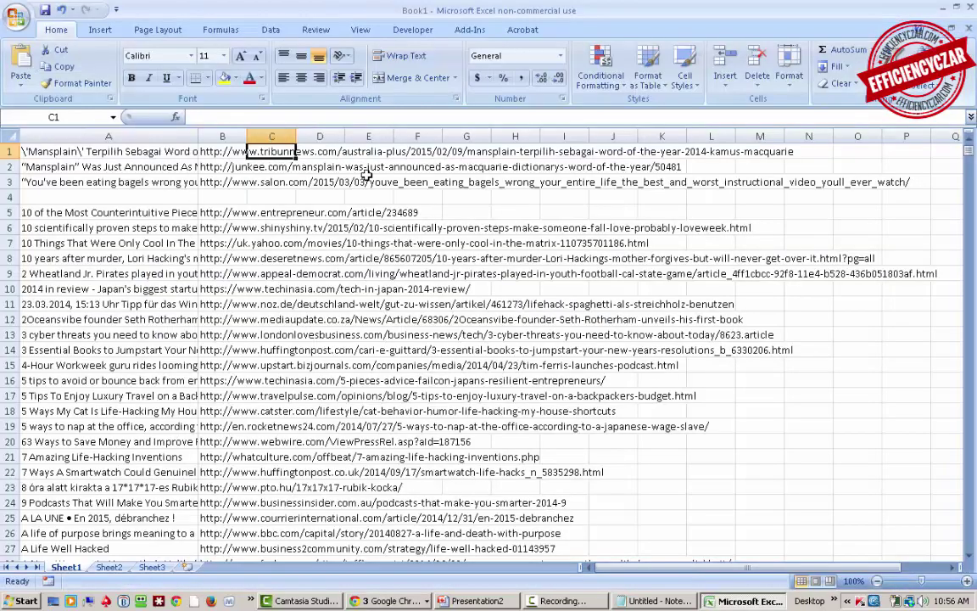
text(=)
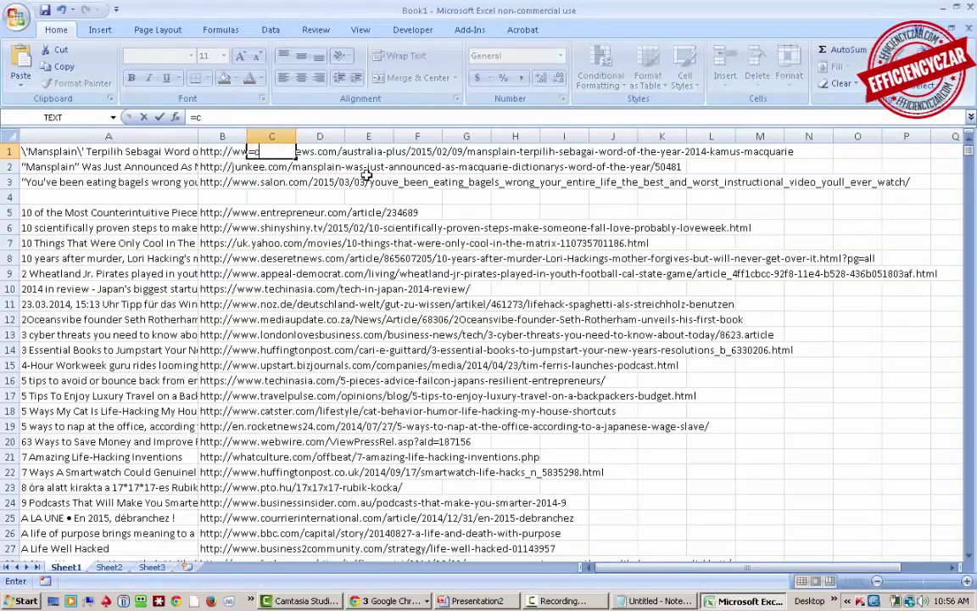
text(cont)
key(BackSpace)
key(BackSpace)
key(BackSpace)
key(BackSpace)
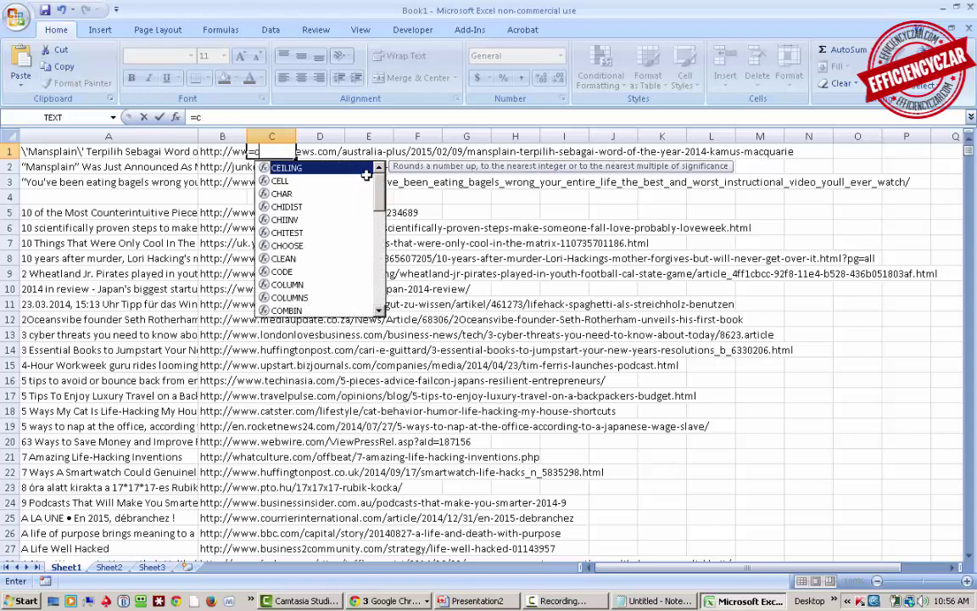
Complete the formula in C1 as =RANDBETWEEN(1,10000) to generate a random number from 1 to 10000
text(randbetwee)
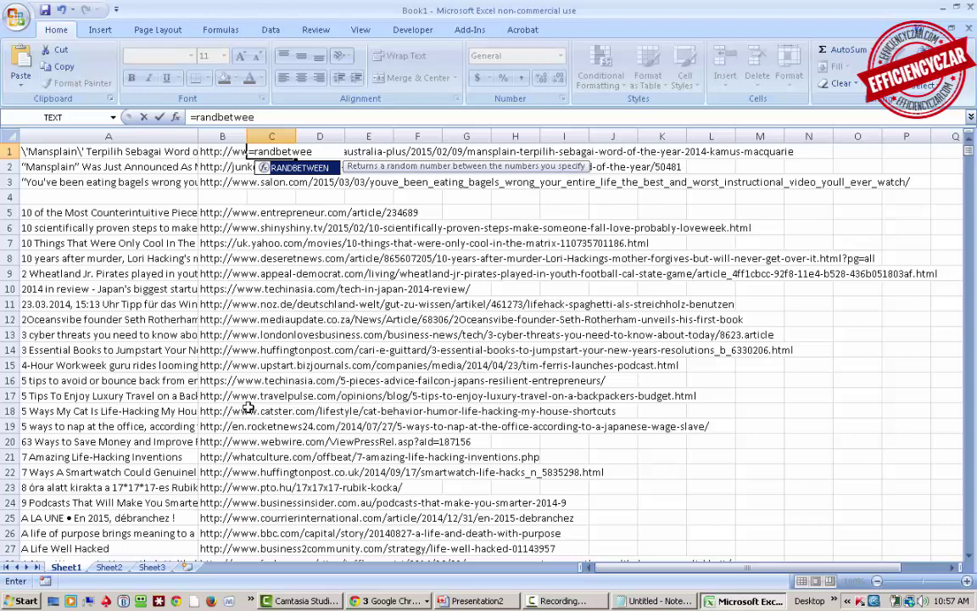
text(n()
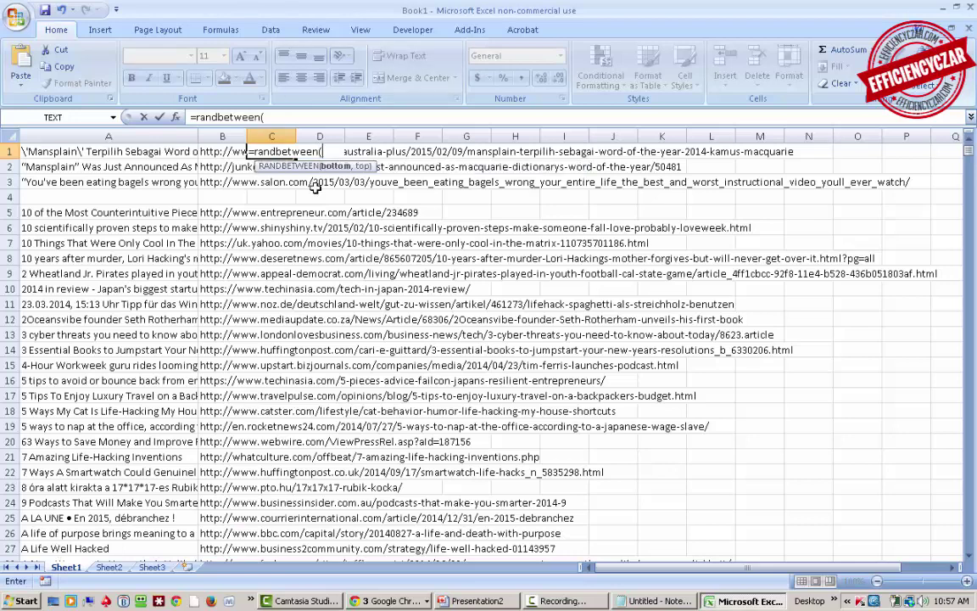
text(1,10000))
key(Return)
key(Up)
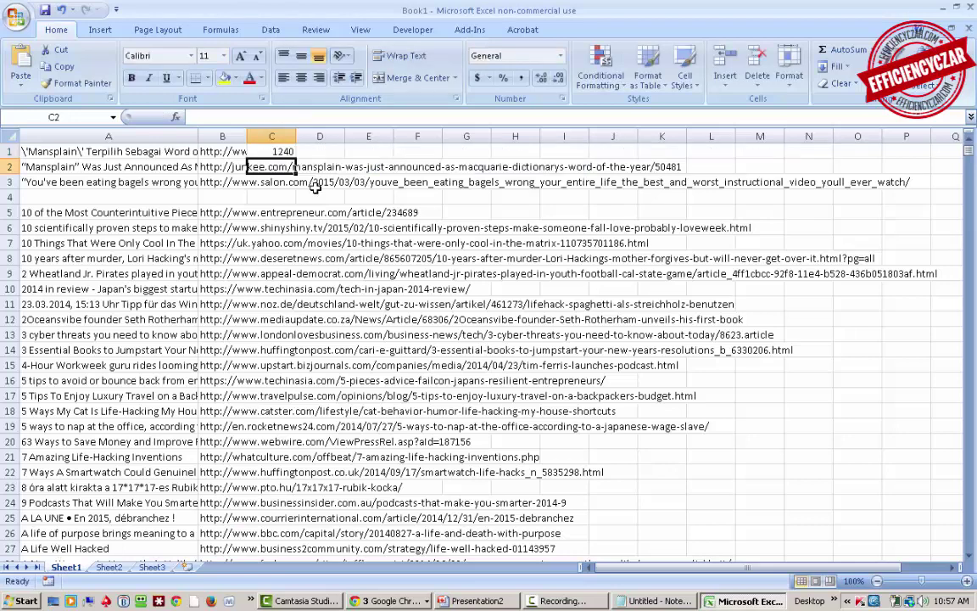
Copy the random number formula from C1 down column C to row 401, the last entry in the list
key(ctrl+c)
key(shift+Page_Down)
key(shift+Page_Down)
key(shift+Page_Down)
key(shift+Page_Down)
key(shift+Page_Down)
key(shift+Page_Down)
key(shift+Page_Down)
key(shift+Page_Down)
key(shift+Page_Down)
key(shift+Page_Down)
key(shift+Page_Down)
key(shift+Page_Down)
key(shift+Page_Down)
key(shift+Page_Down)
key(shift+Page_Down)
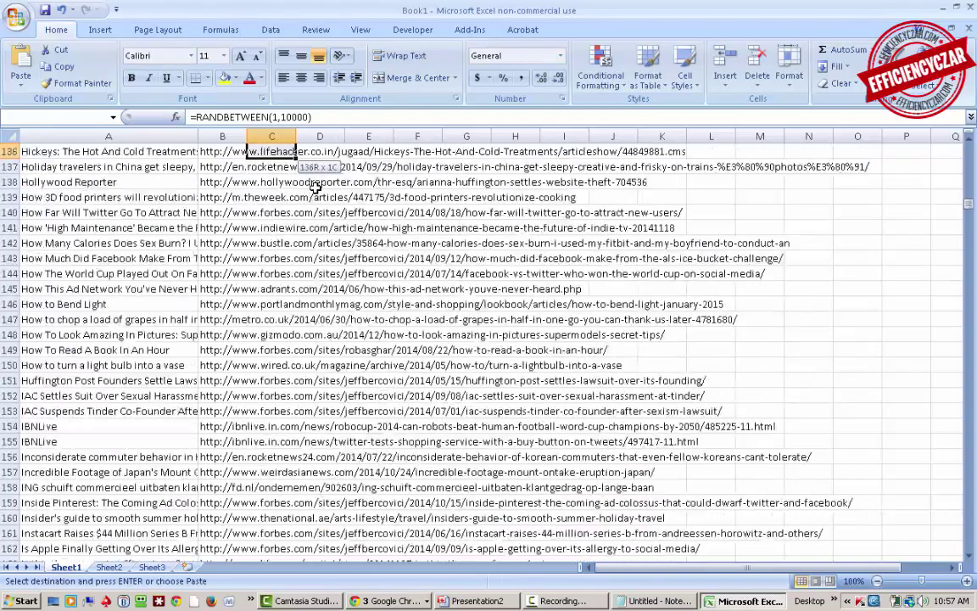
key(shift+Page_Up)
key(shift+Down)
key(shift+Down)
key(shift+Down)
key(shift+Down)
key(shift+Down)
key(shift+Down)
key(shift+Down)
key(shift+Down)
key(shift+Down)
key(shift+Down)
key(shift+Down)
key(shift+Down)
key(shift+Down)
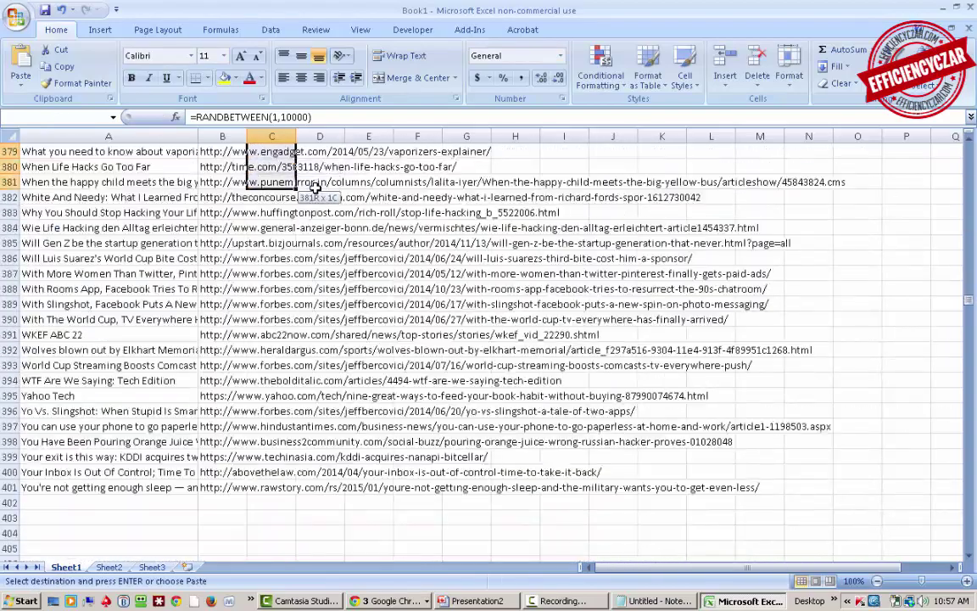
key(shift+Down)
key(shift+Down)
key(shift+Down)
key(shift+Down)
key(shift+Down)
key(shift+Down)
key(shift+Down)
key(shift+Down)
key(shift+Down)
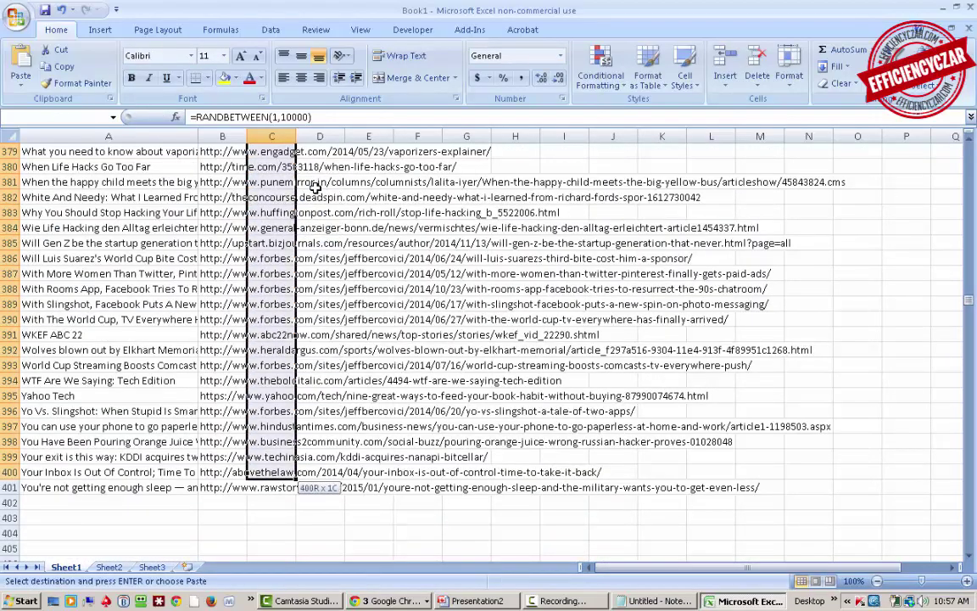
key(ctrl+v)
Replace the random number formulas in C1 to C401 with their fixed values
key(ctrl+c)
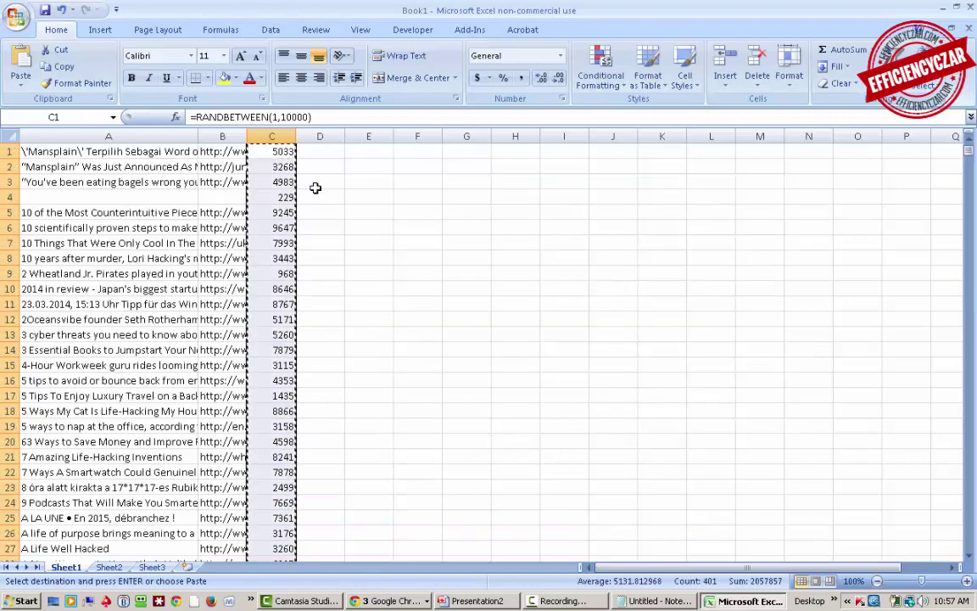
click(13, 85)
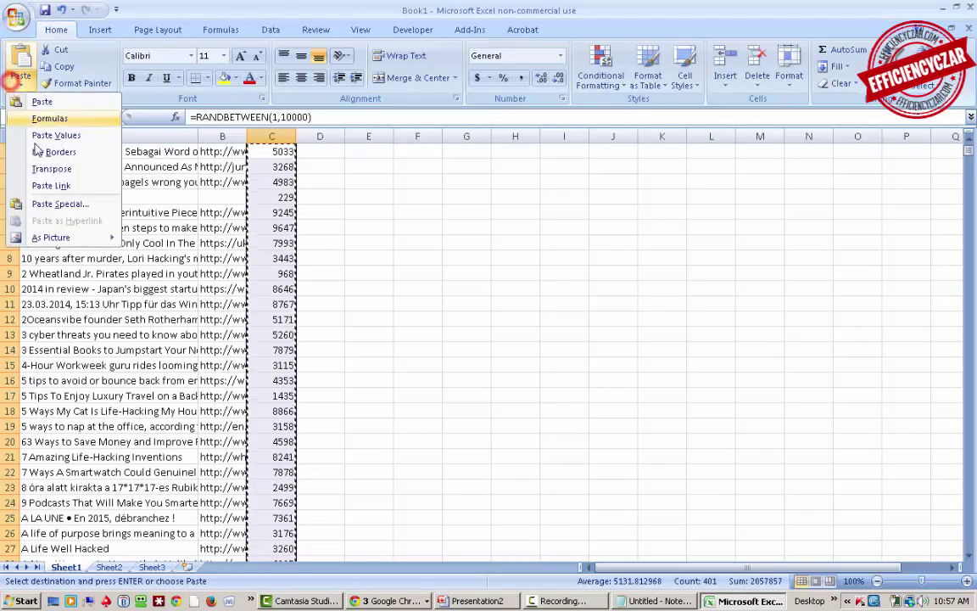
click(51, 131)
Sort the titles and URLs together with the random numbers in column C from smallest to largest
click(281, 127)
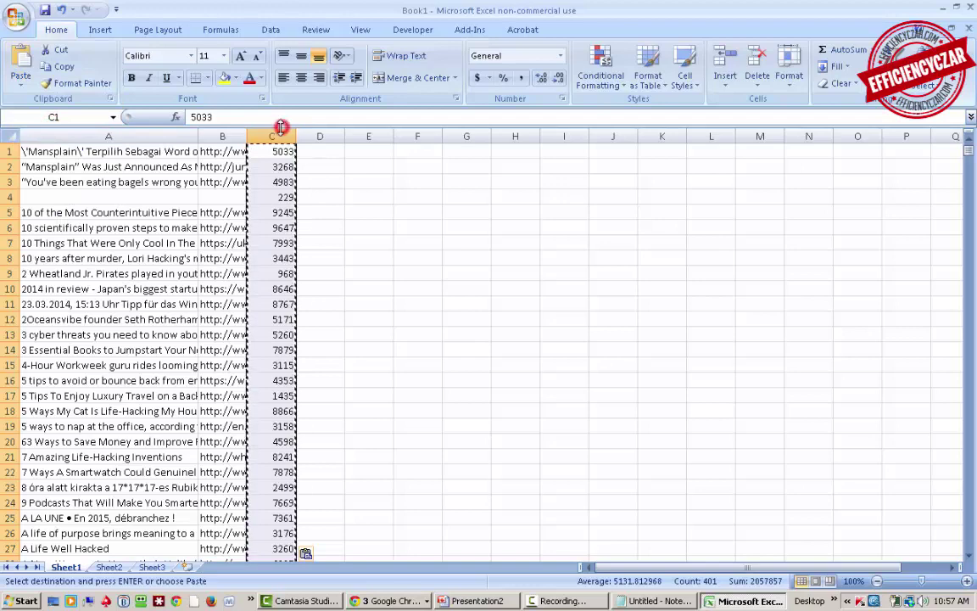
click(891, 73)
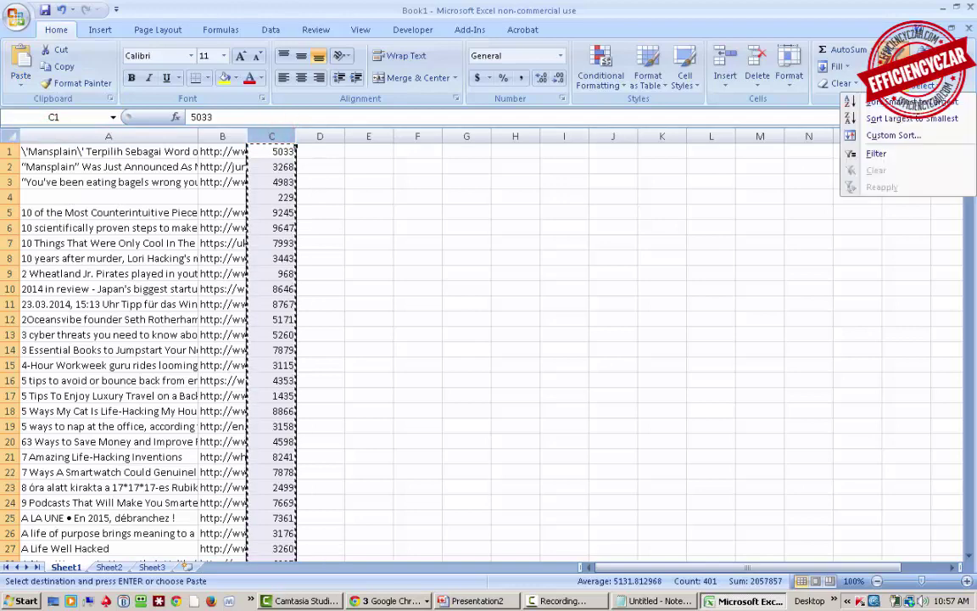
click(888, 113)
key(Return)
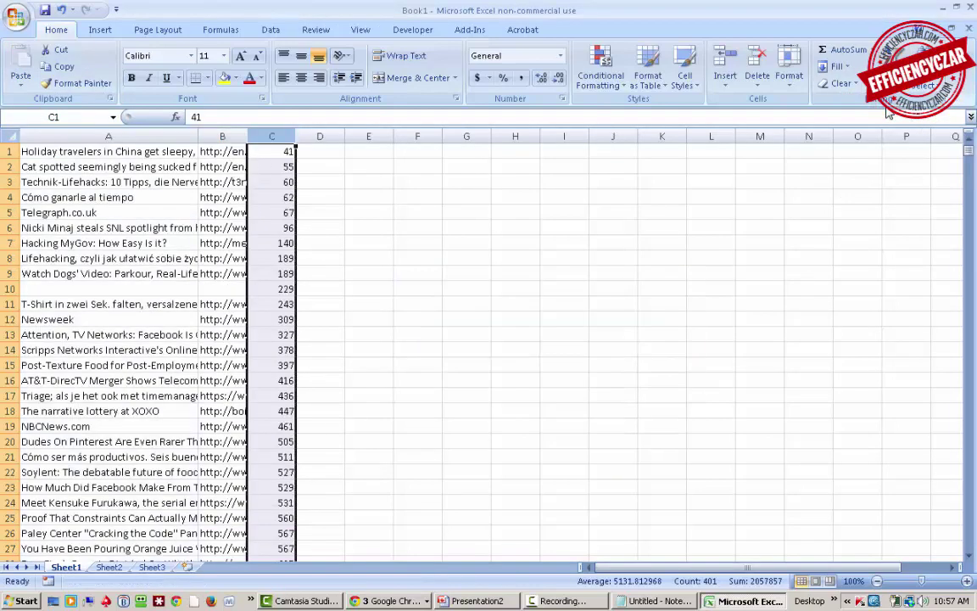
Clear row 10, which holds only a random number, and the Polish lifehacking entry in row 8
key(ctrl+Home)
key(Down)
key(Down)
key(Down)
key(Down)
key(Down)
key(Down)
key(Down)
key(Down)
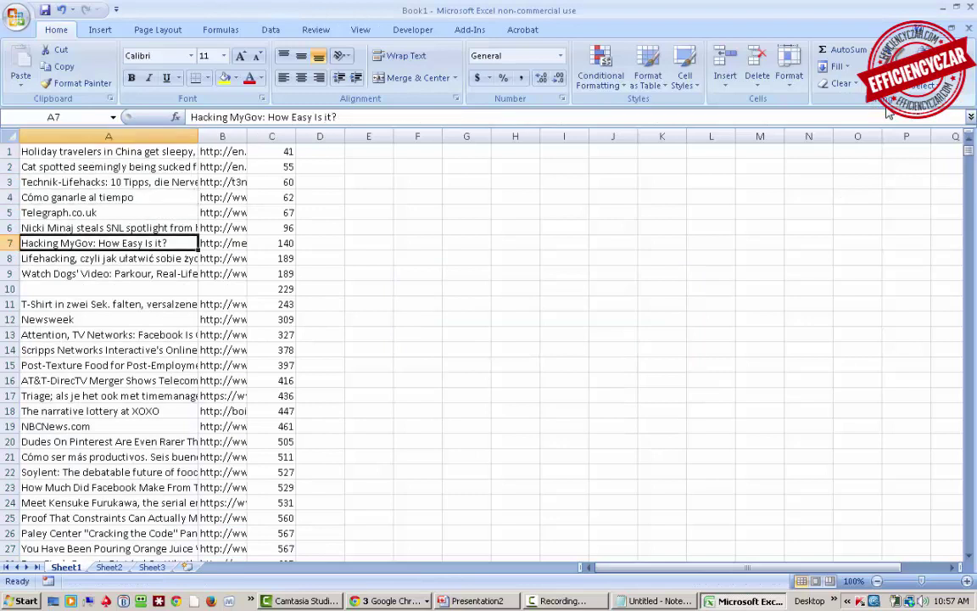
click(6, 288)
key(Delete)
key(Down)
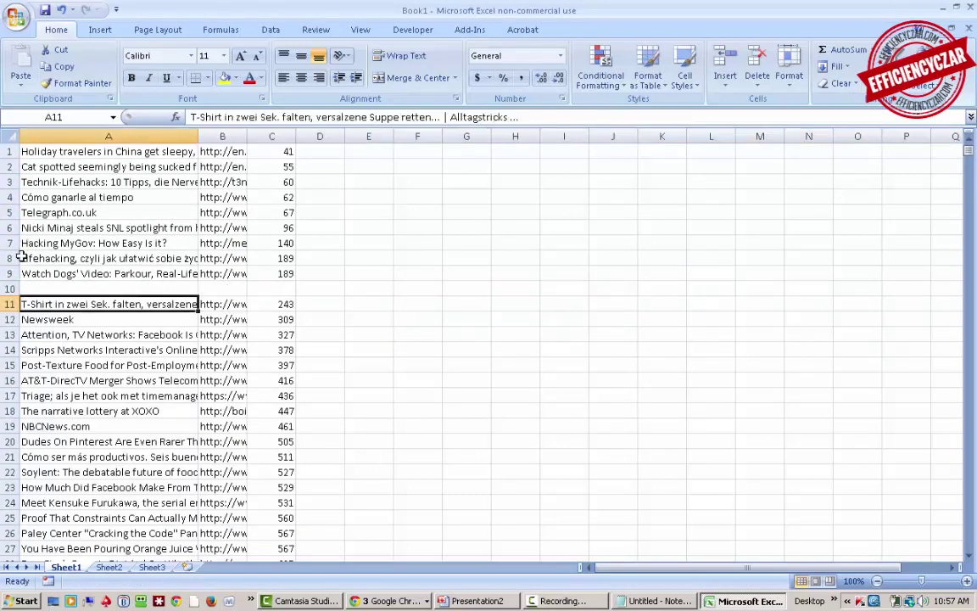
click(11, 258)
key(Delete)
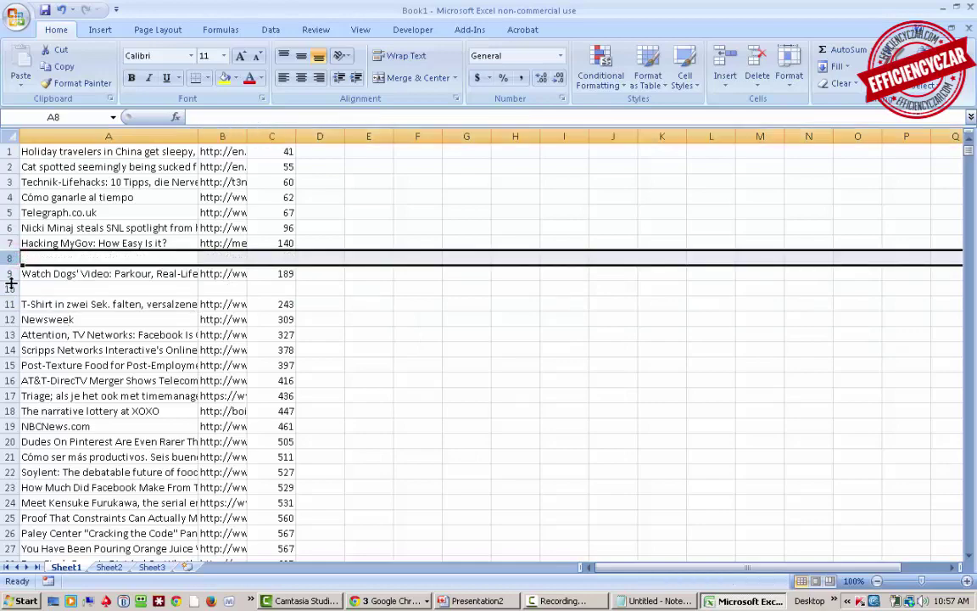
Look through the randomly ordered list from row 10 down to row 361
click(11, 287)
key(Page_Down)
key(Page_Down)
key(Page_Down)
key(Page_Down)
key(Page_Down)
key(Page_Down)
key(Page_Down)
key(Page_Down)
key(Page_Down)
key(Page_Down)
key(Page_Down)
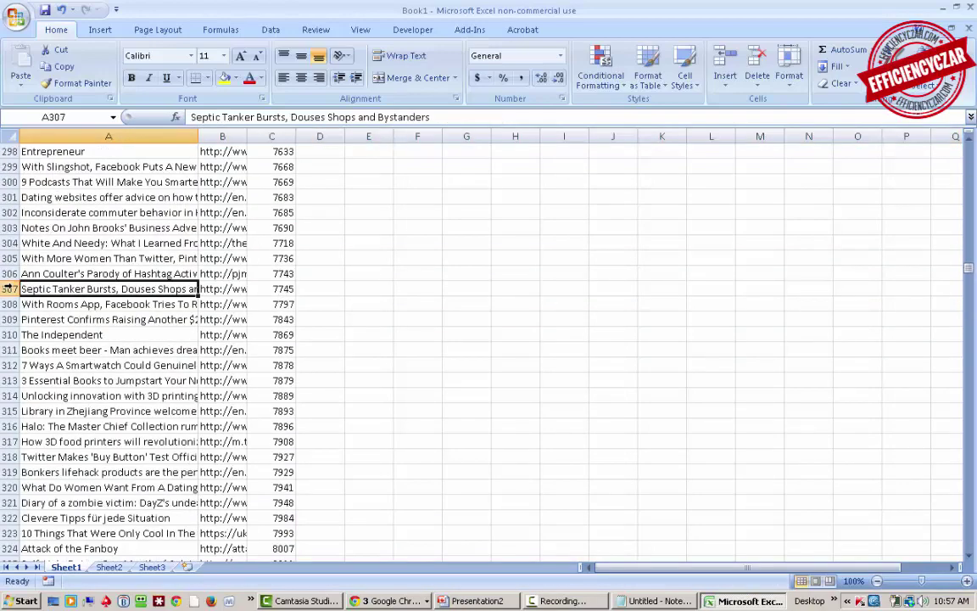
key(Page_Down)
key(Page_Down)
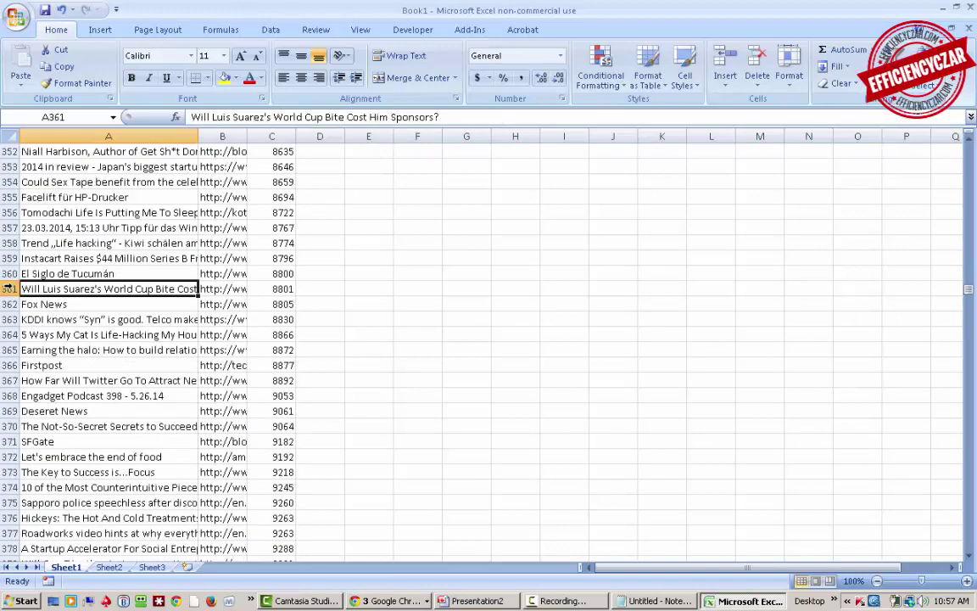
Clear the title, URL and random number of the Dutch "Een droombaan" entry in row 400
key(Page_Down)
key(Right)
key(Left)
key(Down)
key(Down)
key(Down)
key(Down)
key(Down)
key(Down)
key(Down)
key(Down)
key(Down)
key(Down)
key(Down)
key(Down)
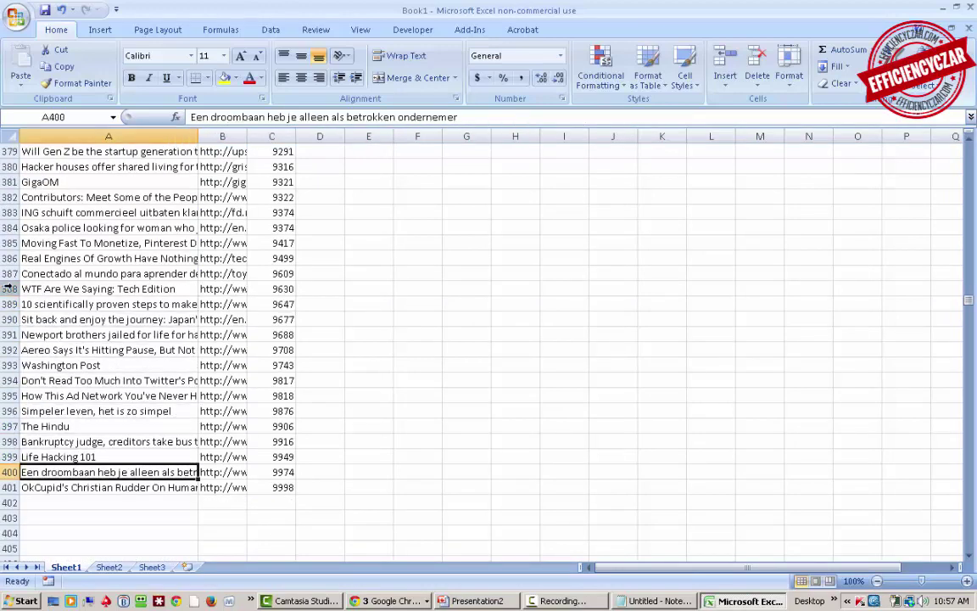
key(Delete)
key(Right)
key(Delete)
key(Right)
key(Delete)
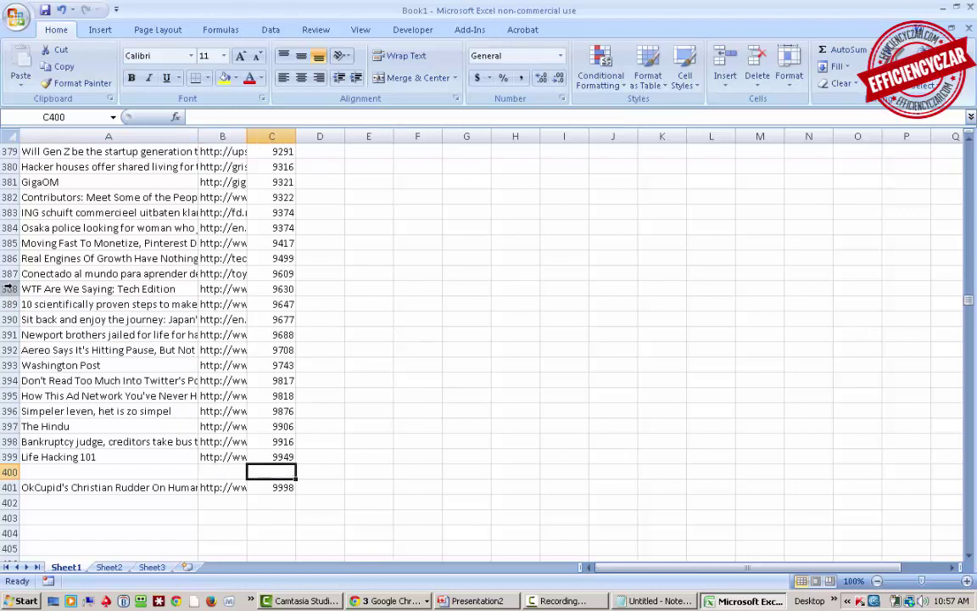
Clear the title, URL and random number of The Hindu entry in row 397
key(Left)
key(Left)
key(Up)
key(Up)
key(Up)
key(shift+Right)
key(Delete)
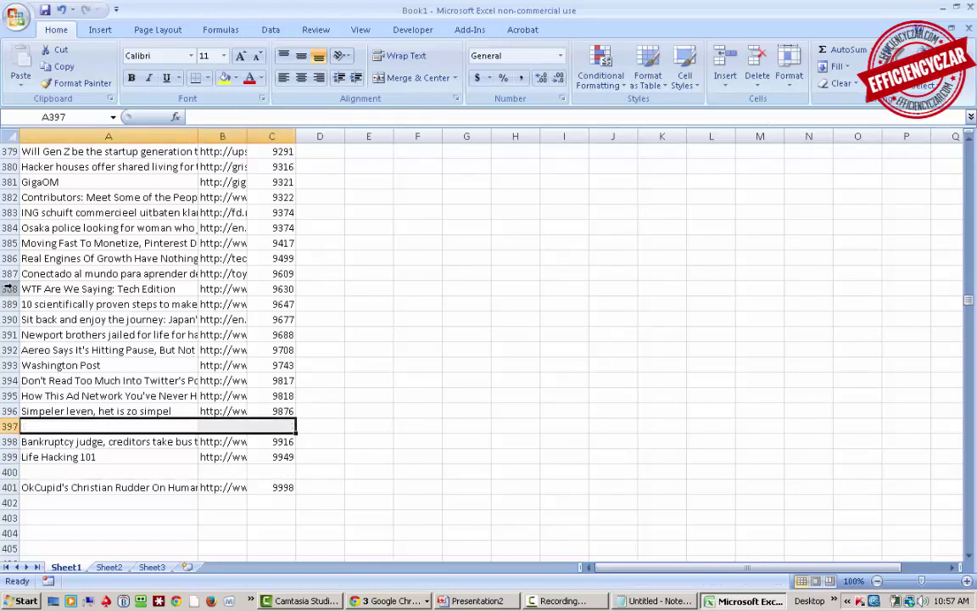
Look through the titles in column A from row 396 up to row 360 for unwanted entries
key(Up)
key(Up)
key(Up)
key(Up)
key(Up)
key(Up)
key(Up)
key(Up)
key(Up)
key(Up)
key(Up)
key(Up)
key(Up)
key(Up)
key(Up)
key(Up)
key(Up)
key(Up)
key(Up)
key(Up)
key(Up)
key(Up)
key(Up)
key(Up)
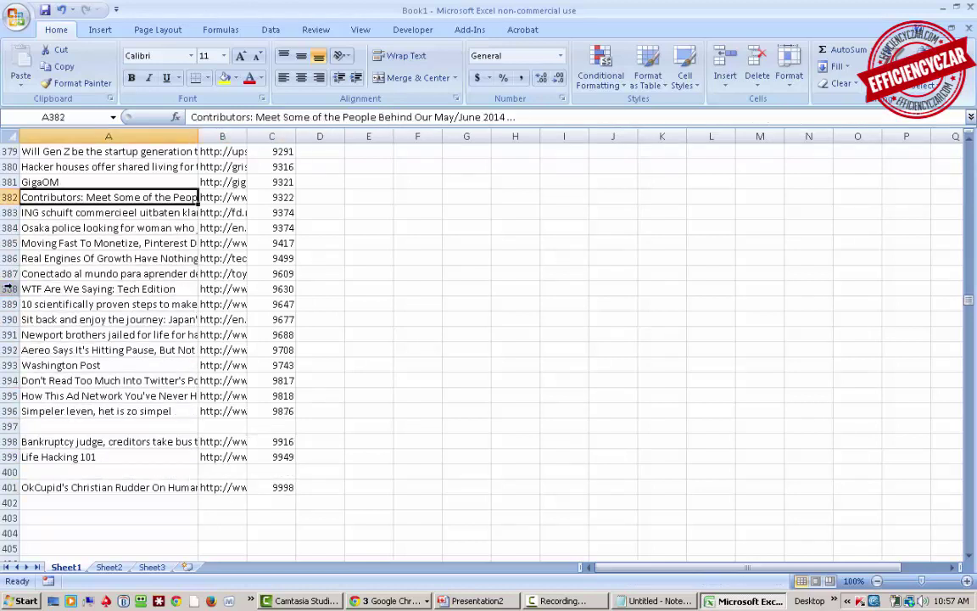
key(Up)
key(Up)
key(Up)
key(Up)
key(Up)
key(Up)
key(Up)
key(Up)
key(Up)
key(Up)
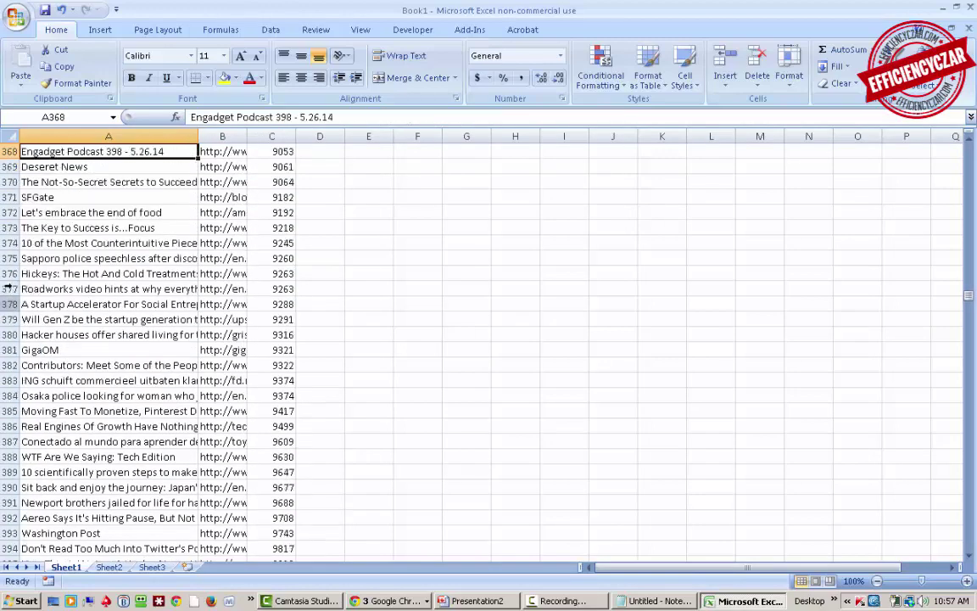
key(Down)
key(Down)
key(Down)
key(Up)
key(Up)
key(Up)
key(Up)
key(Up)
key(Up)
key(Up)
key(Up)
key(Up)
key(Up)
key(Up)
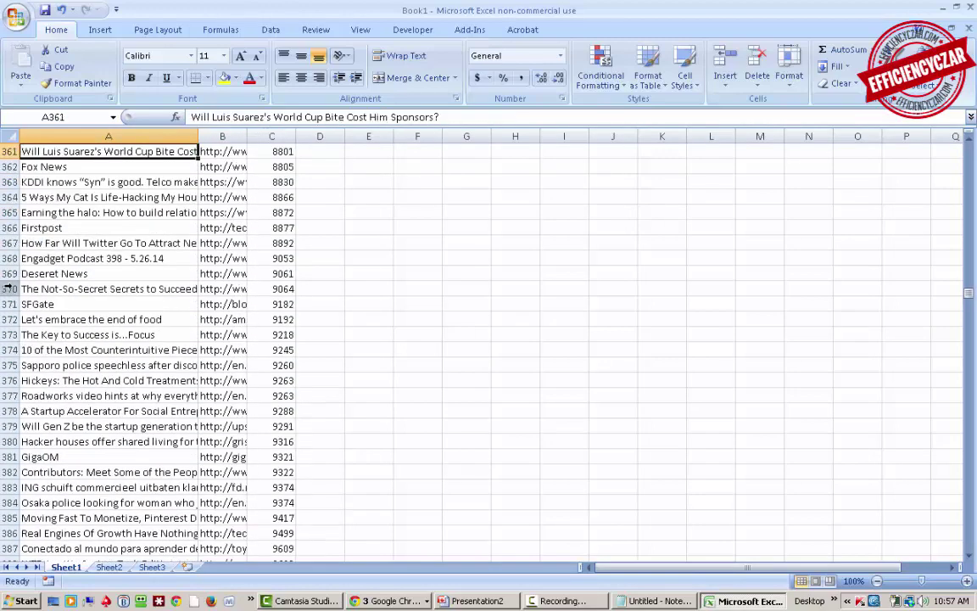
key(Down)
key(Down)
key(Down)
key(Down)
key(Down)
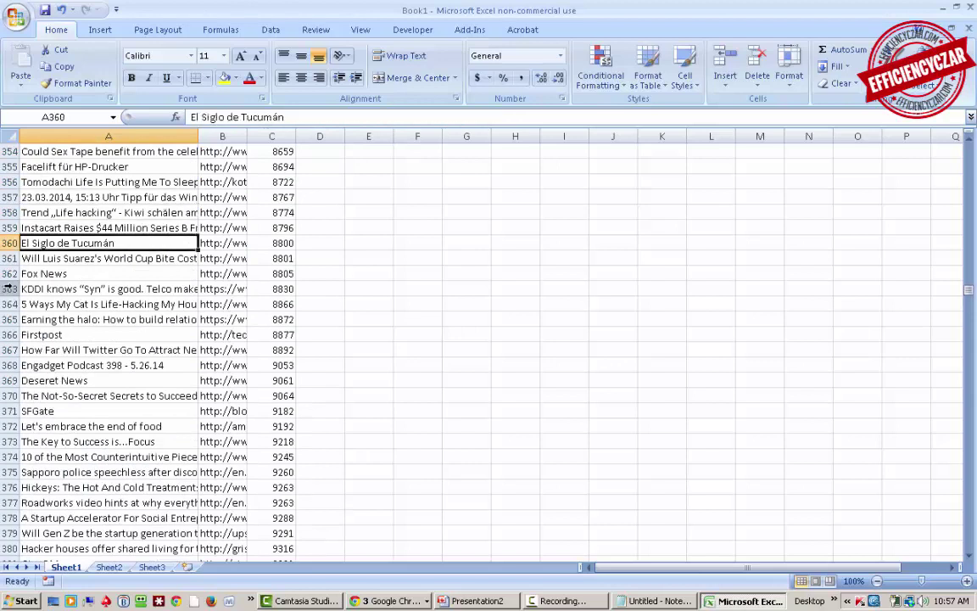
Clear the El Siglo de Tucumán entry in row 360 and the German "Kiwi schälen" entry in row 358
key(shift+Right)
key(shift+Right)
key(Delete)
key(Up)
key(Up)
key(Up)
key(Up)
key(Down)
key(Down)
key(shift+Right)
key(shift+Right)
key(shift+Right)
key(Delete)
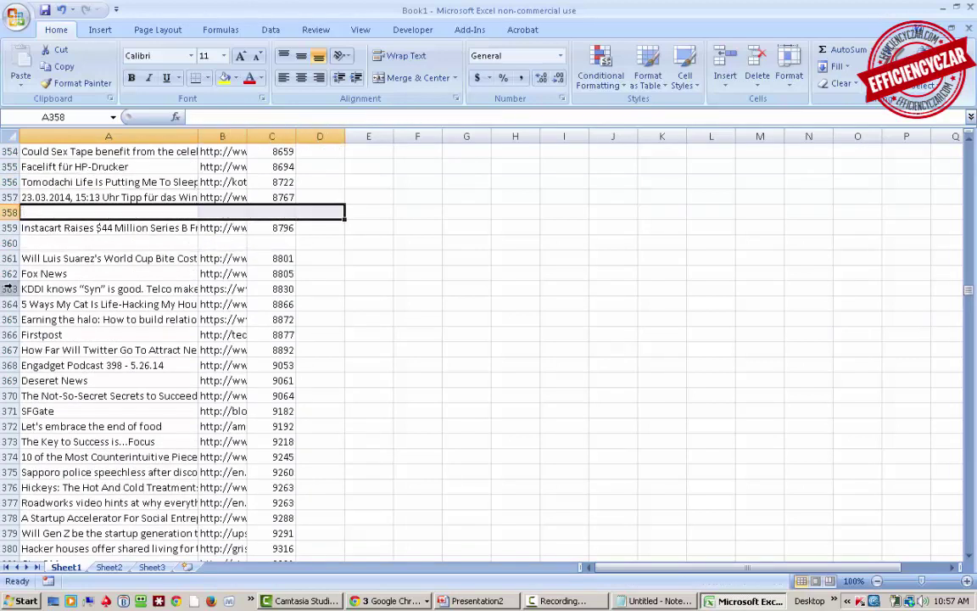
Clear the title, URL and random number of the "Facelift für HP-Drucker" entry in row 355
key(Up)
key(Up)
key(Up)
key(shift+Right)
key(shift+Right)
key(shift+Right)
key(Delete)
key(Right)
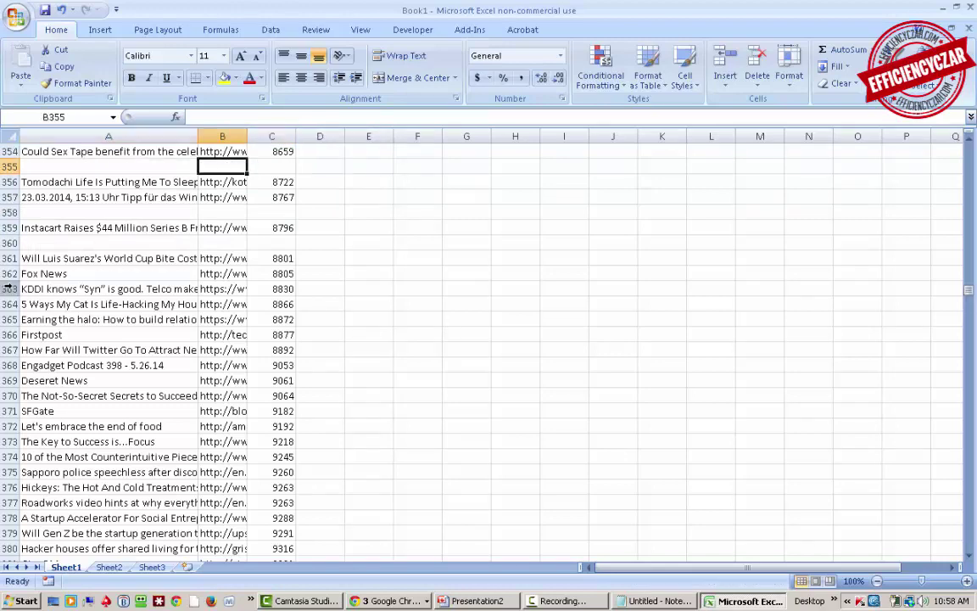
Search the sheet for ".de" and step through the matches as far as the German entry in row 3
key(Up)
key(Up)
key(Up)
key(Up)
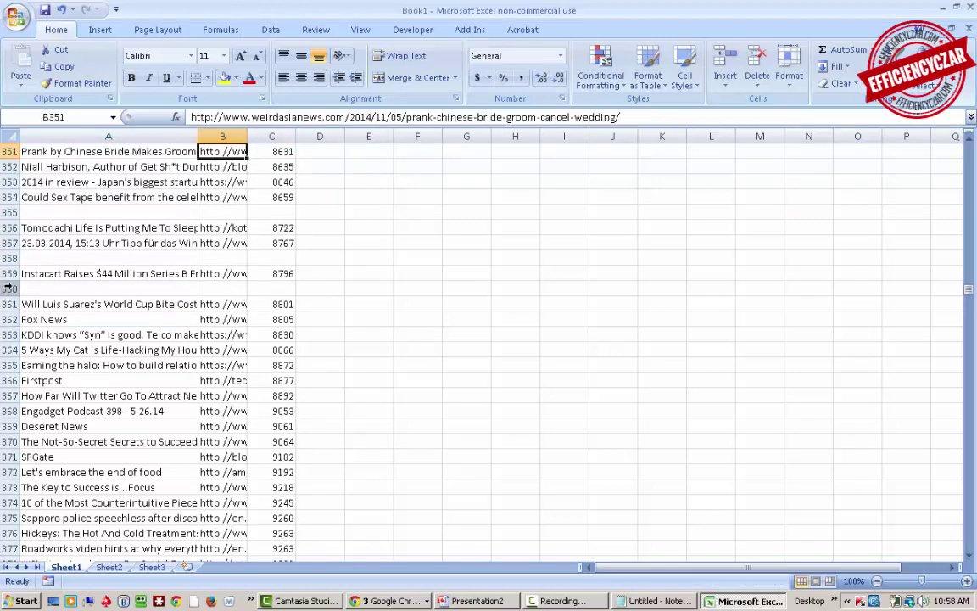
key(ctrl+f)
text(de)
key(Return)
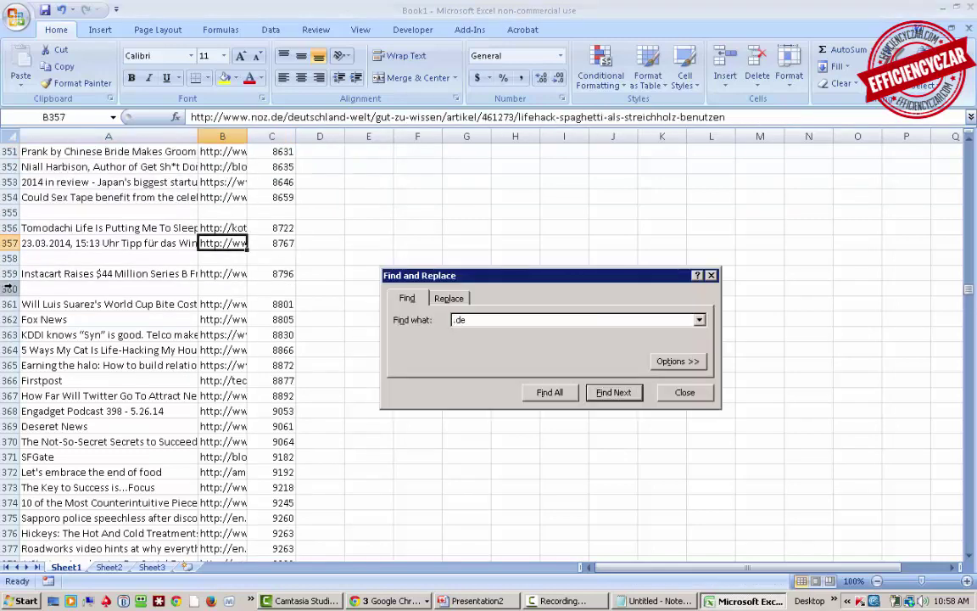
key(Return)
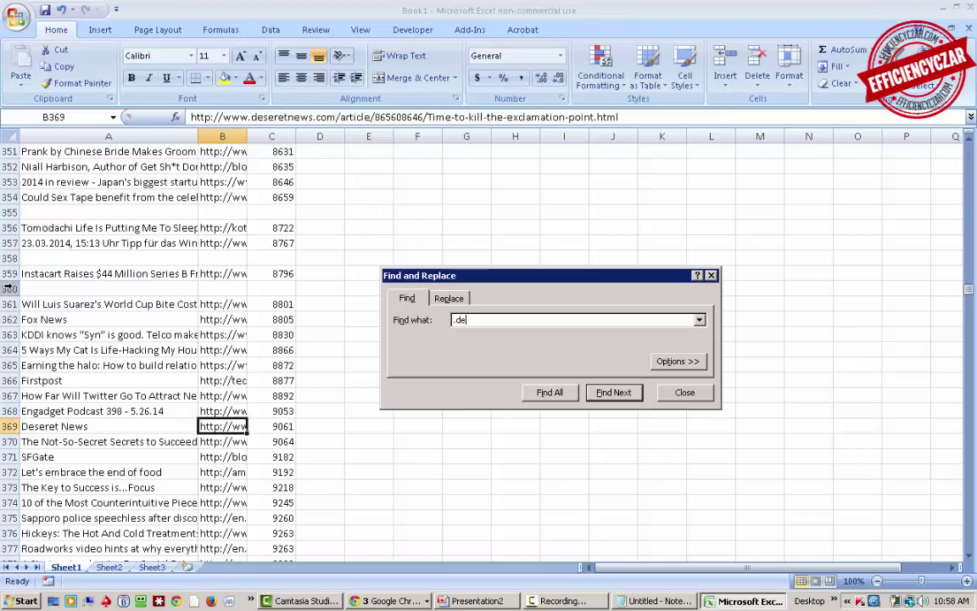
key(Return)
Clear the title, URL and random number of the German Technik-Lifehacks entry in row 3
key(Escape)
key(Left)
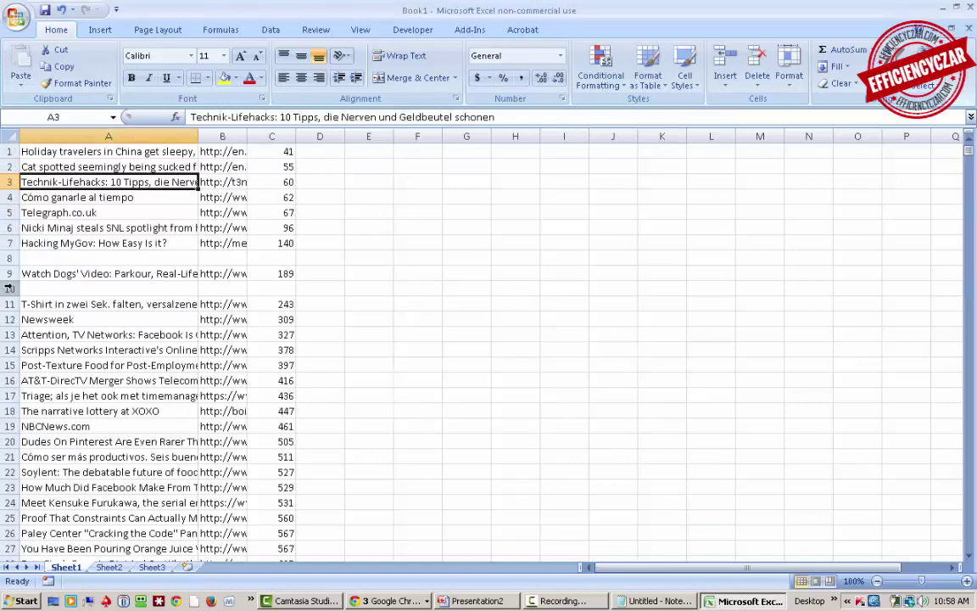
key(shift+Right)
key(shift+Right)
key(Delete)
click(258, 269)
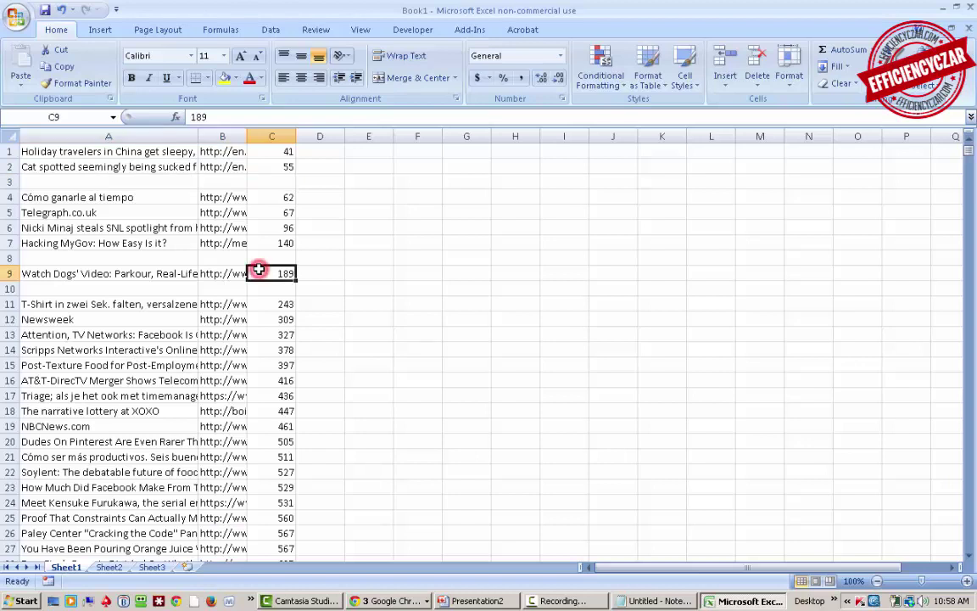
Find all cells containing ".de" and examine the URLs in the enlarged results list
key(ctrl+f)
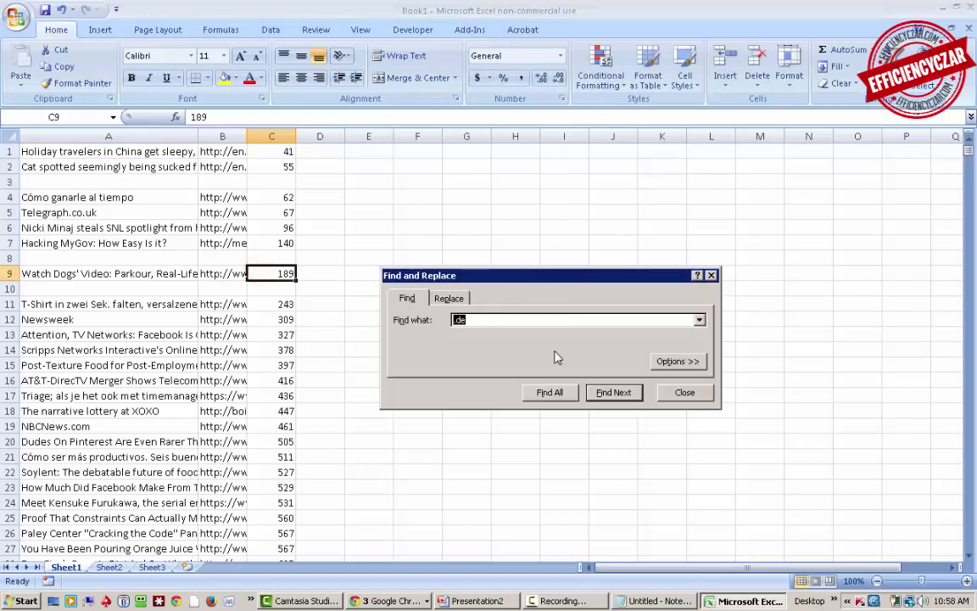
click(552, 391)
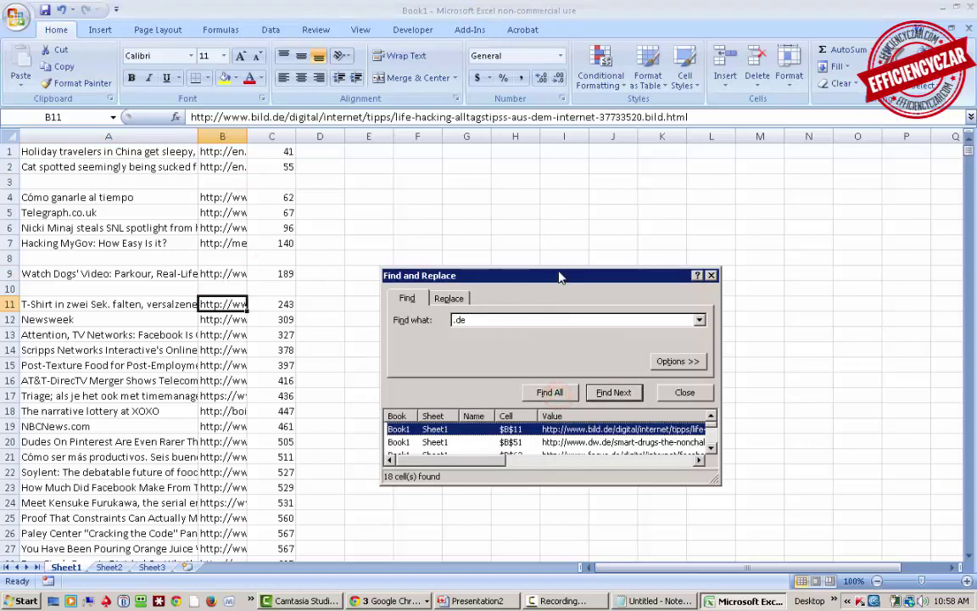
double_click(560, 275)
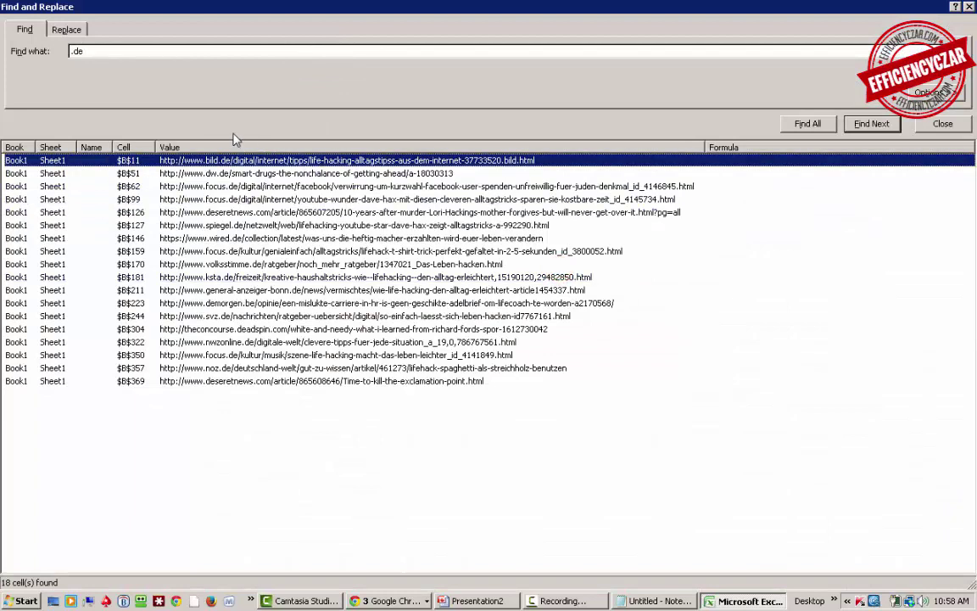
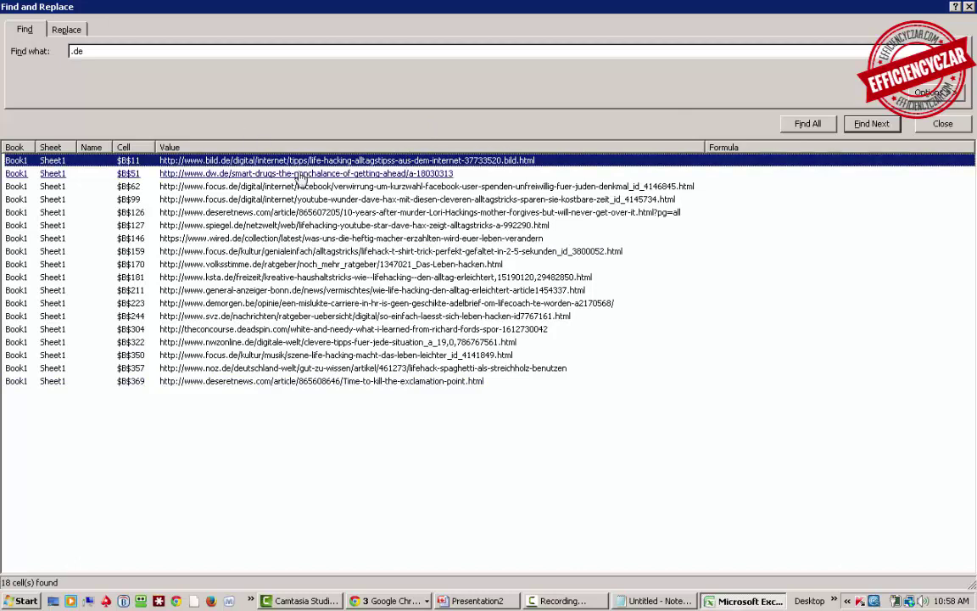
double_click(431, 8)
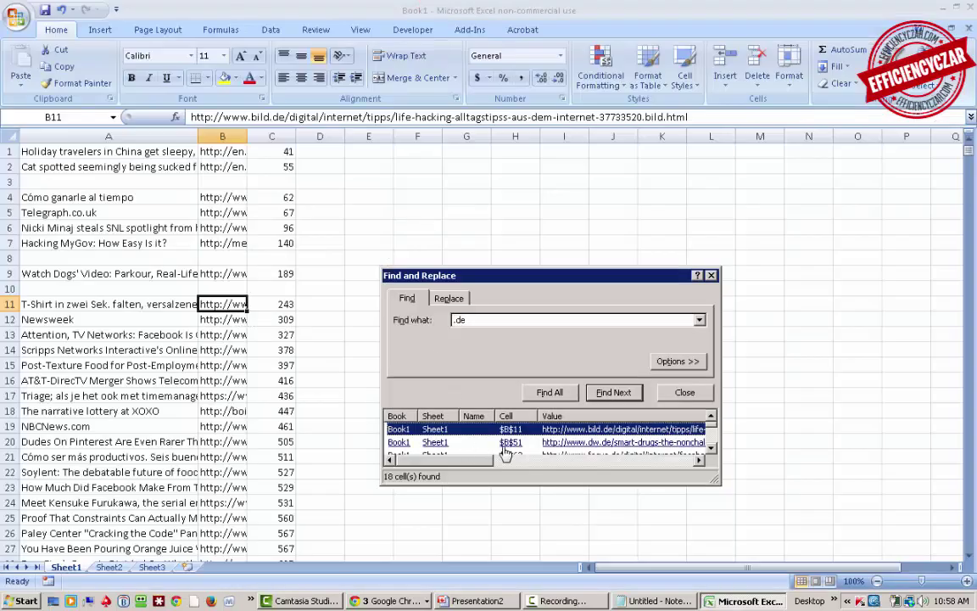
Try to delete the ".de" matches one after another from within the search results list
click(532, 435)
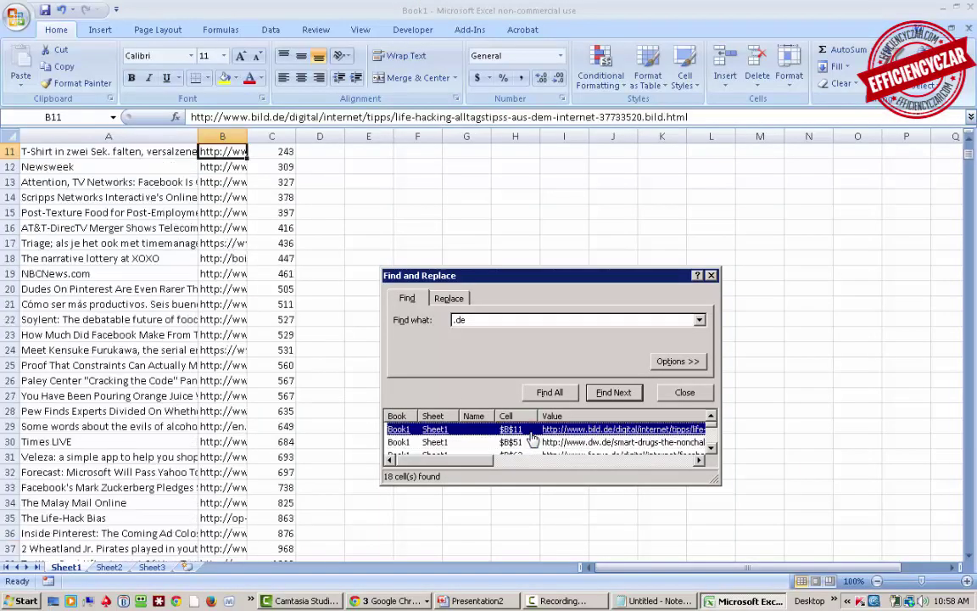
click(532, 437)
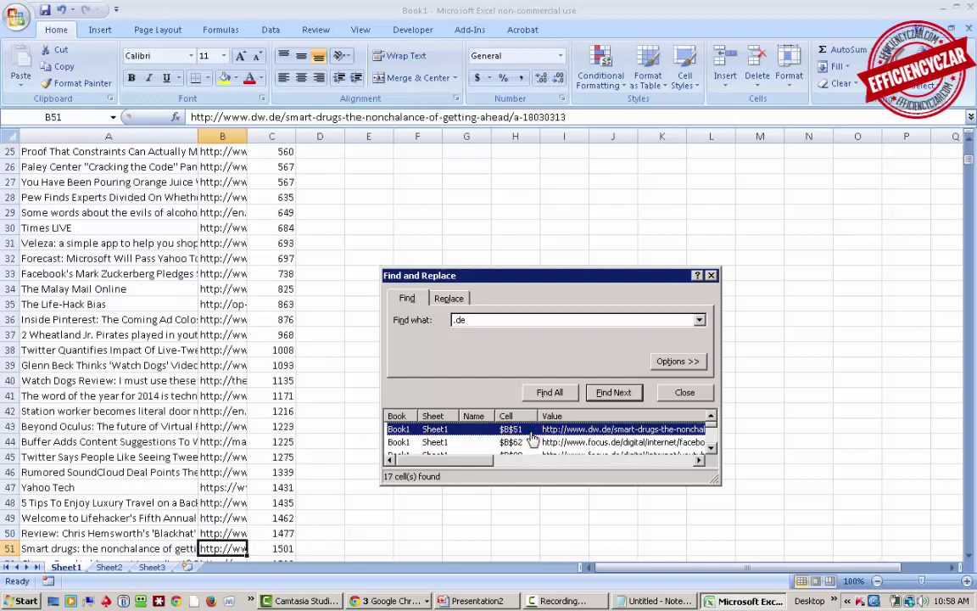
click(532, 437)
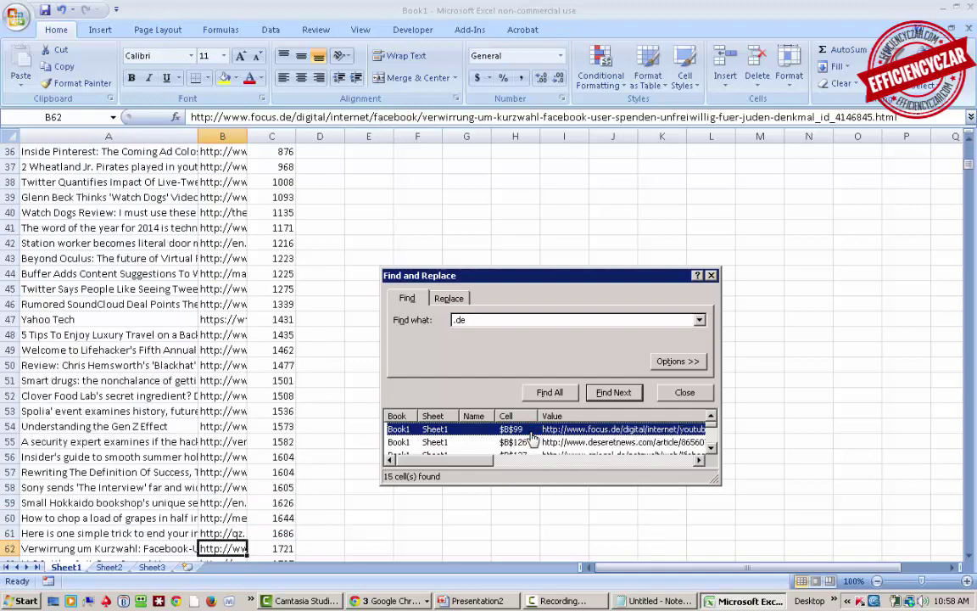
click(532, 437)
click(532, 438)
click(531, 438)
click(532, 437)
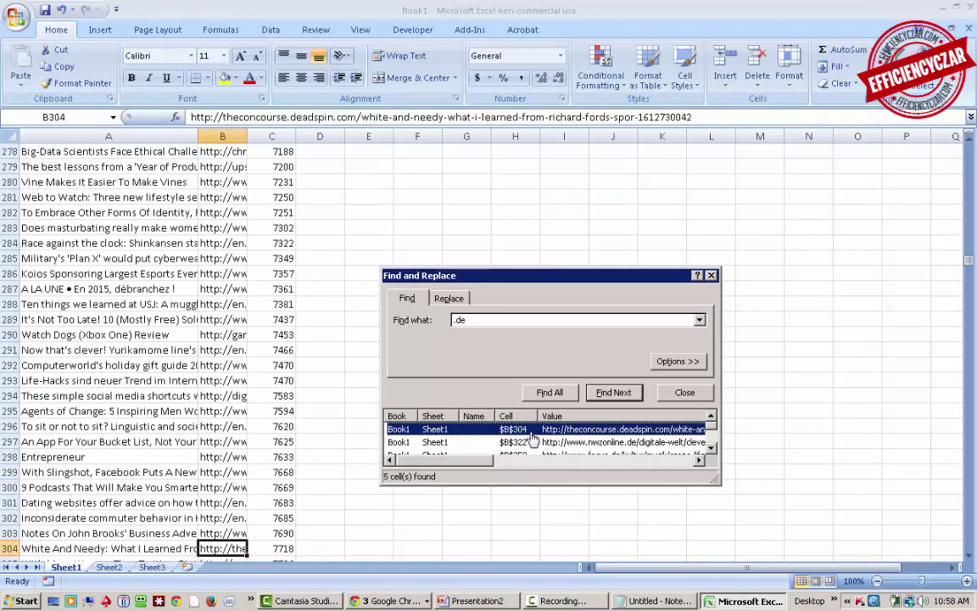
click(532, 438)
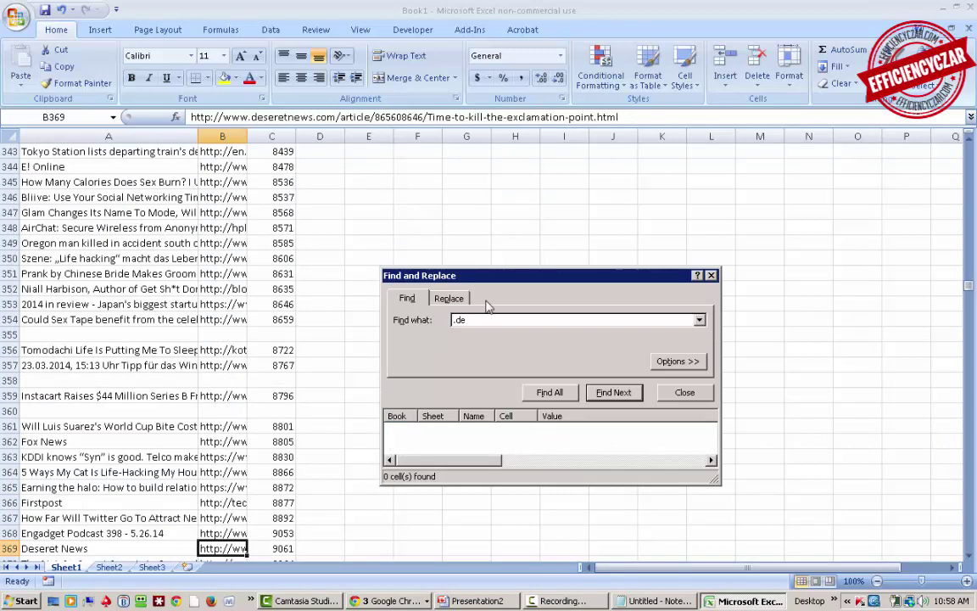
List all ".de" matches again and clear the German title in A11
key(Return)
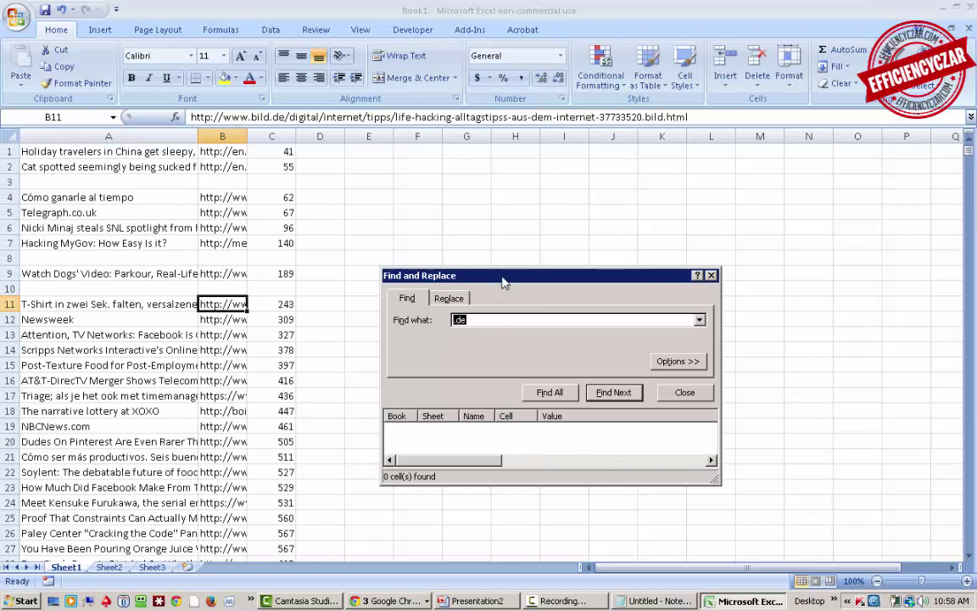
double_click(507, 276)
click(807, 123)
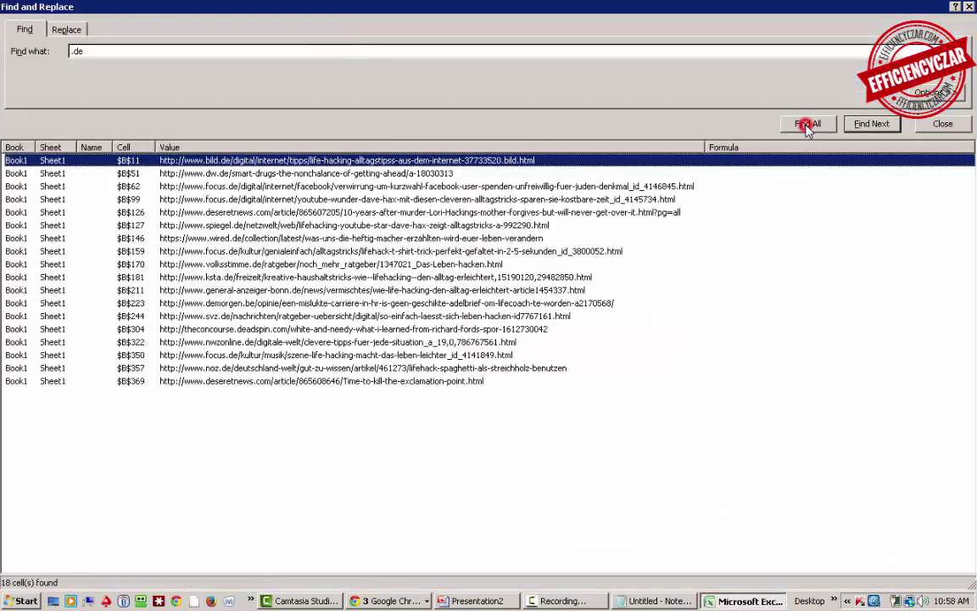
double_click(485, 4)
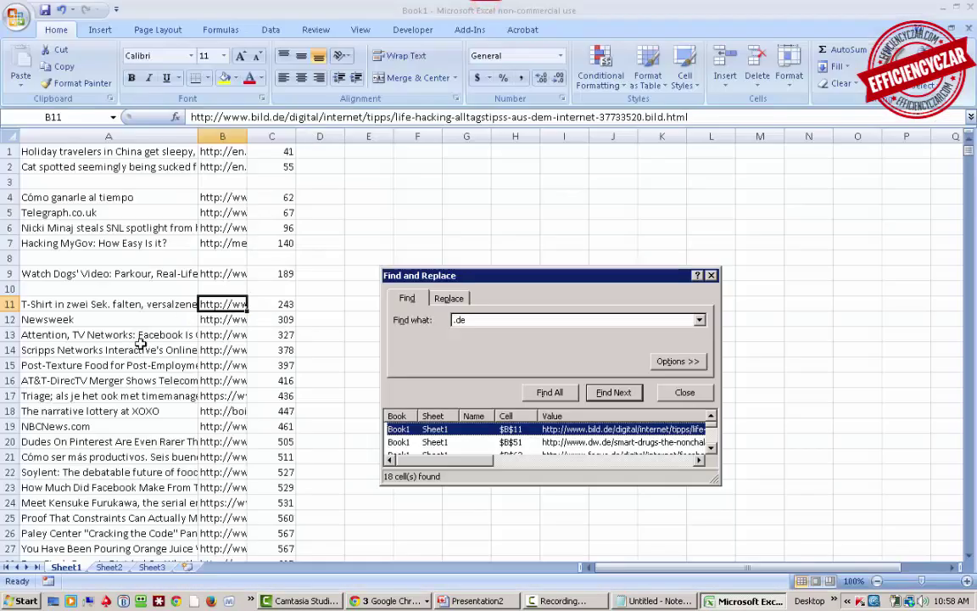
click(73, 307)
key(Delete)
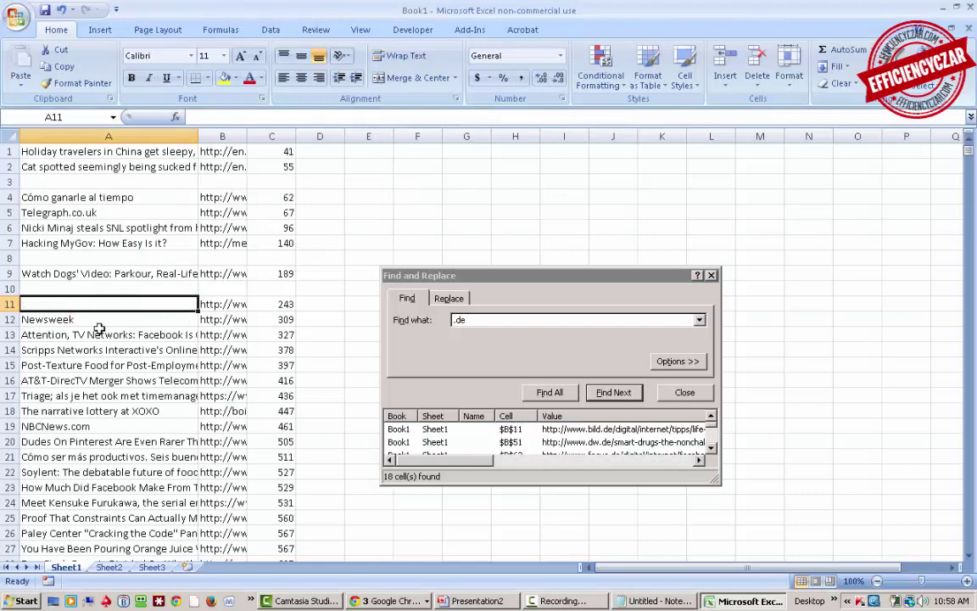
Go to the dw.de match in row 51 and clear its title in A51
click(614, 392)
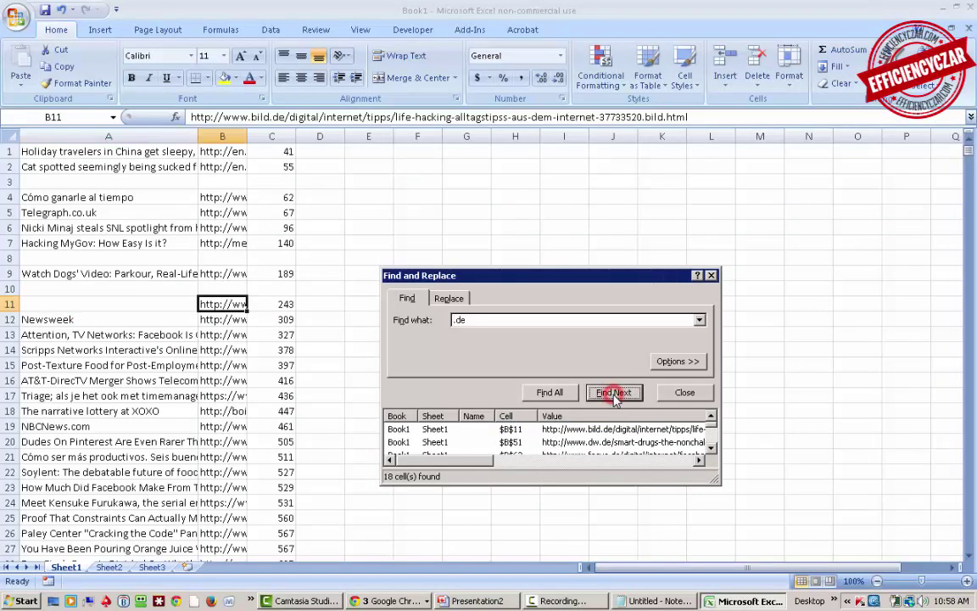
click(517, 430)
click(514, 442)
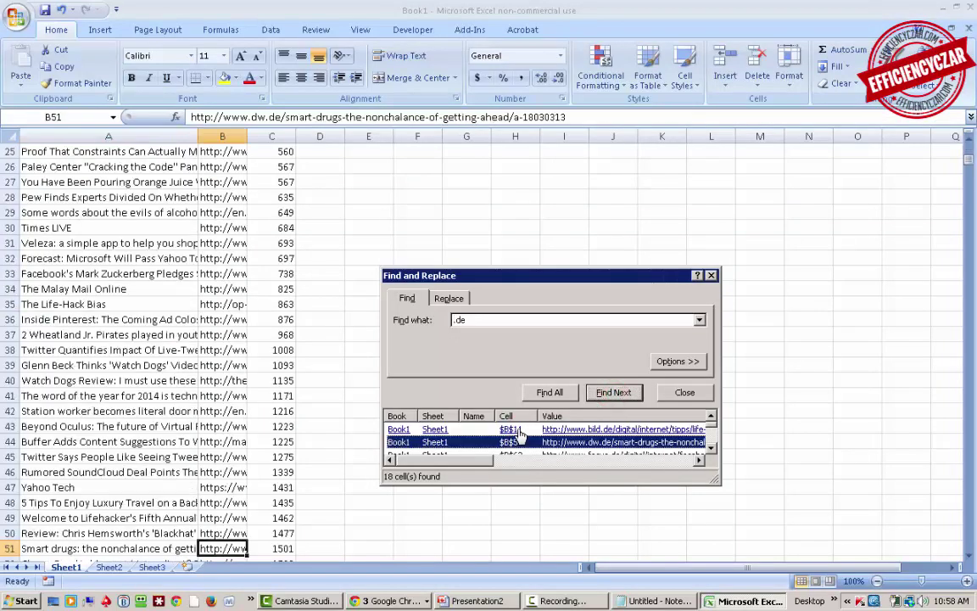
click(177, 548)
key(Delete)
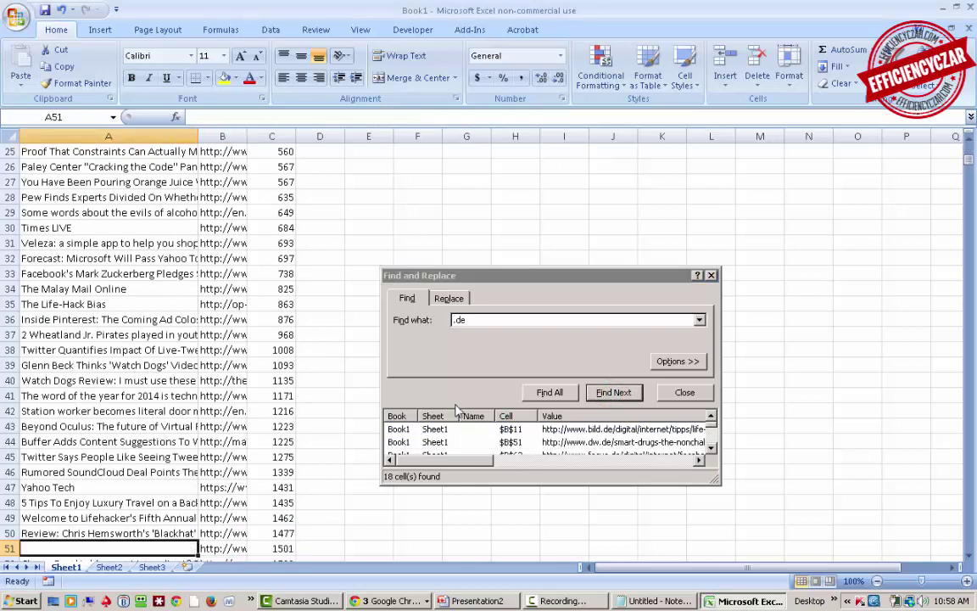
Go to the focus.de match in row 62 and clear its URL in B62
click(454, 441)
key(Down)
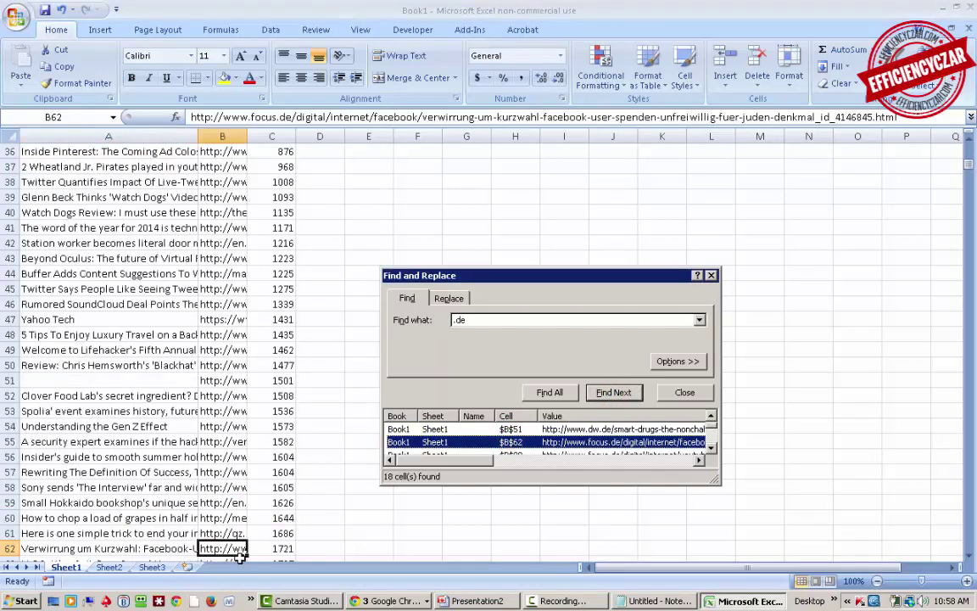
click(221, 547)
key(Delete)
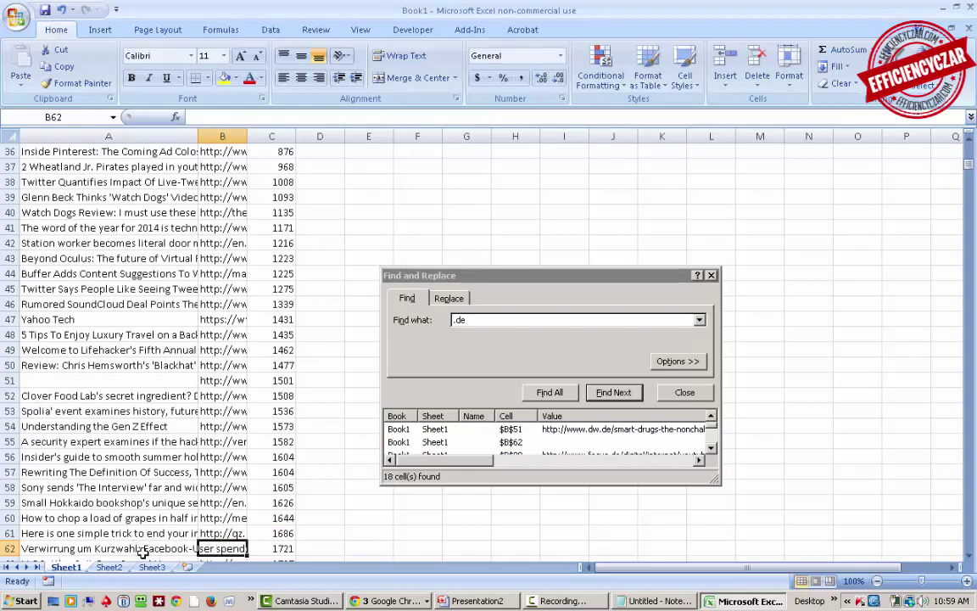
Go to the focus.de match in row 99 and clear its URL in B99
click(484, 441)
key(Down)
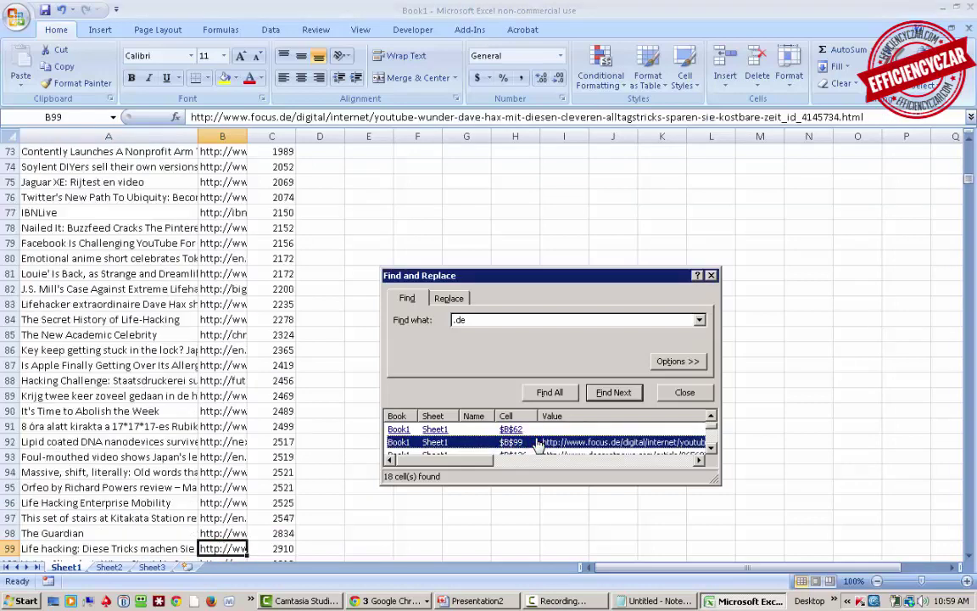
click(222, 547)
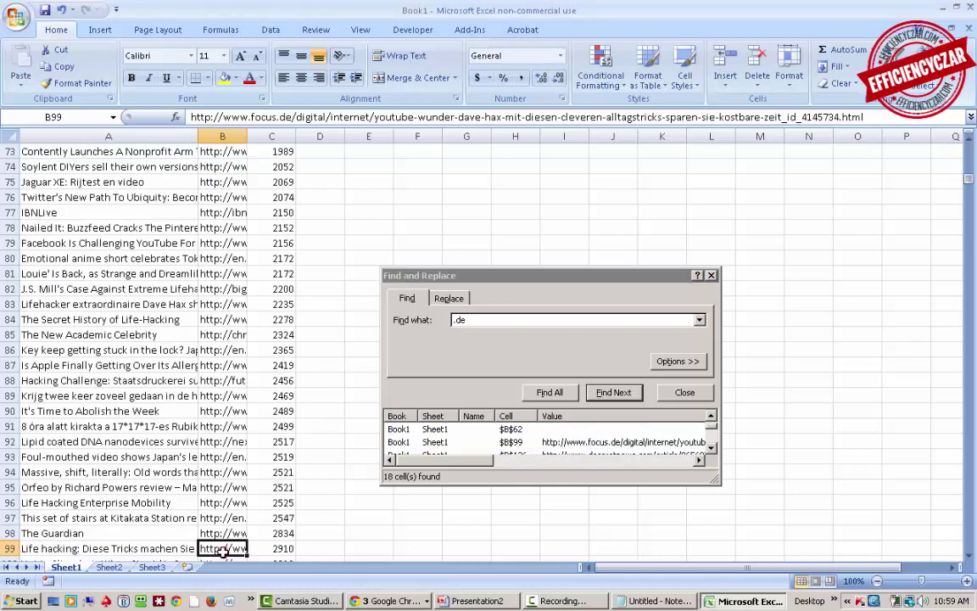
key(Delete)
Clear the spiegel.de URL in B127 and the deseretnews.com URL in B126 from the ".de" matches
click(611, 429)
key(Down)
key(Down)
key(Down)
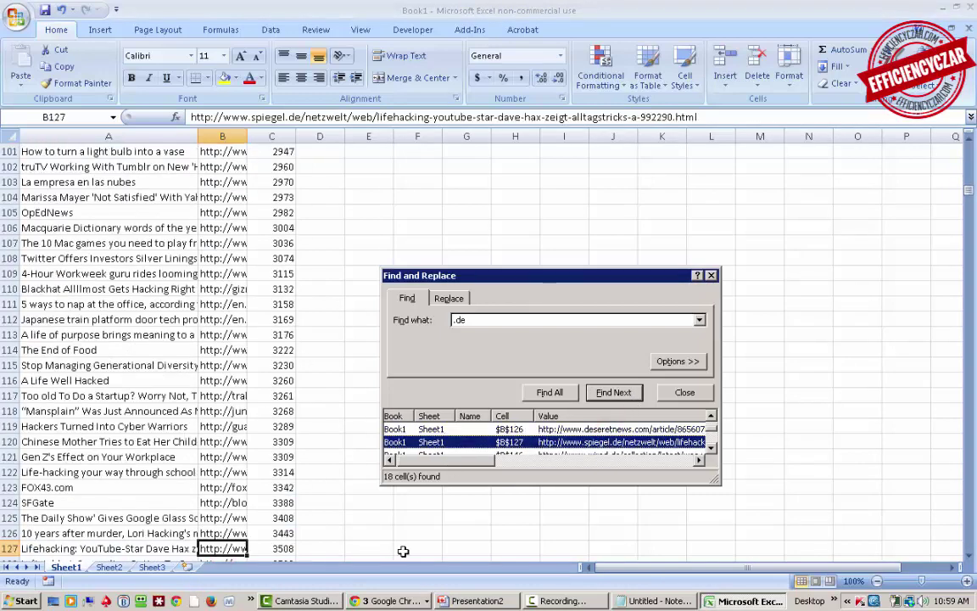
double_click(227, 546)
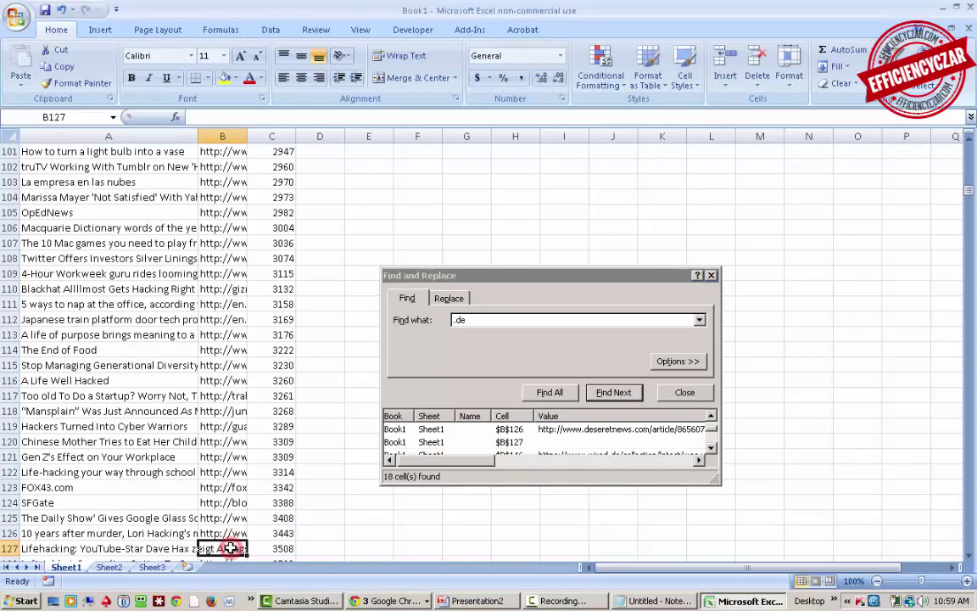
click(416, 429)
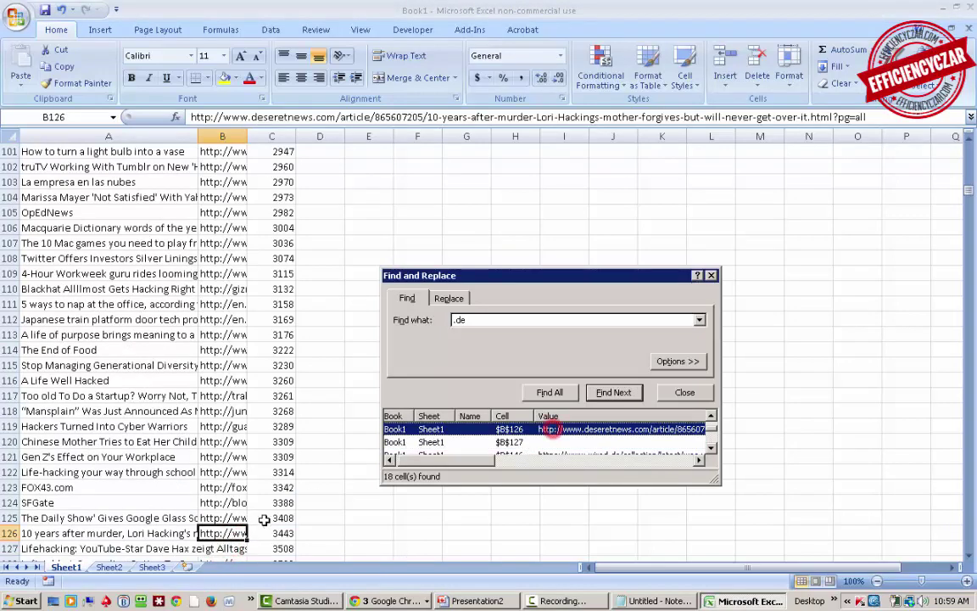
click(236, 535)
double_click(236, 536)
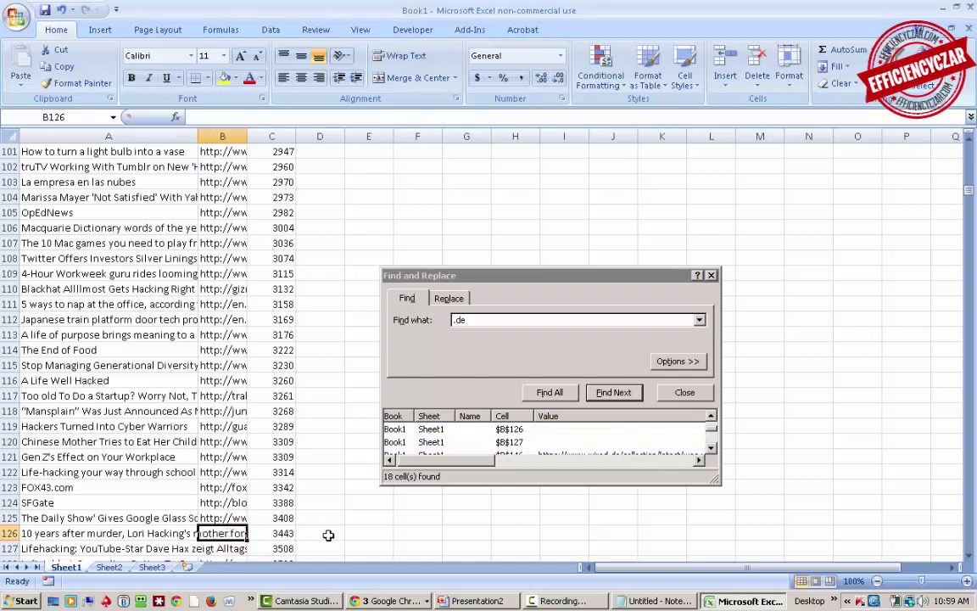
Go through the following ".de" matches and clear the URLs in B146, B159, B170 and B181
click(552, 454)
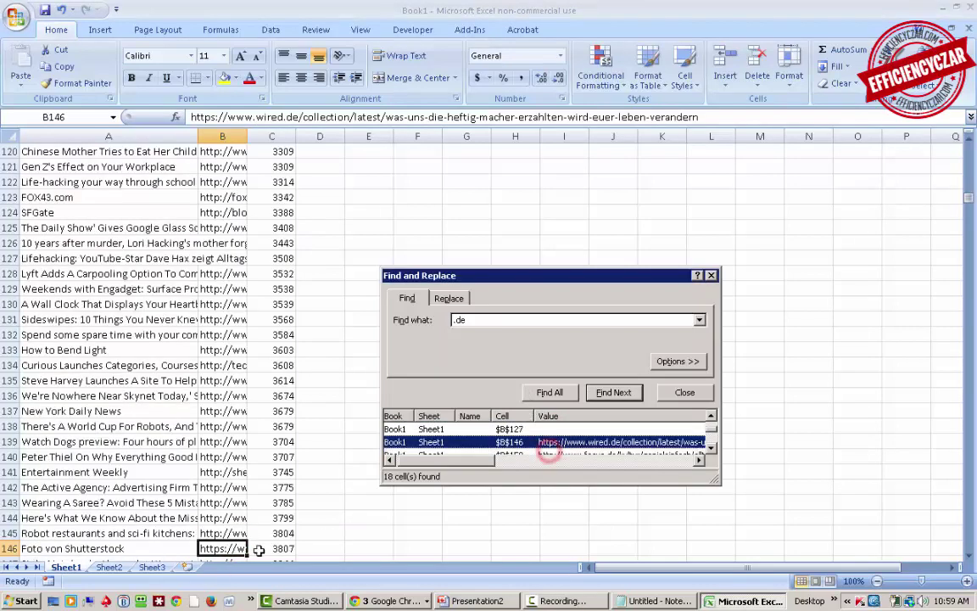
double_click(219, 550)
click(549, 453)
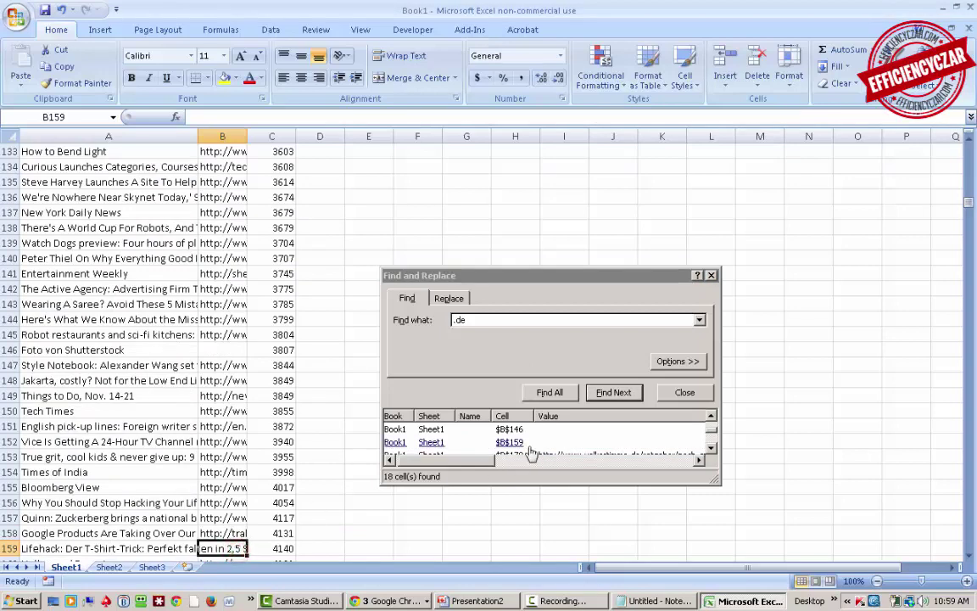
click(527, 454)
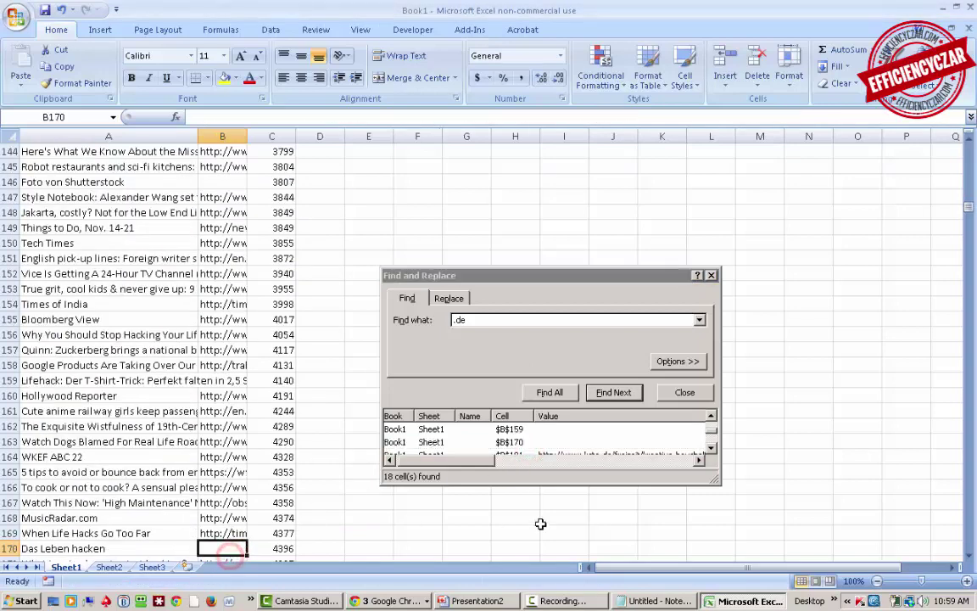
click(563, 455)
click(229, 547)
key(Delete)
Enlarge the search results window and clear the demorgen.be URL in B223
drag(712, 478, 795, 588)
click(535, 465)
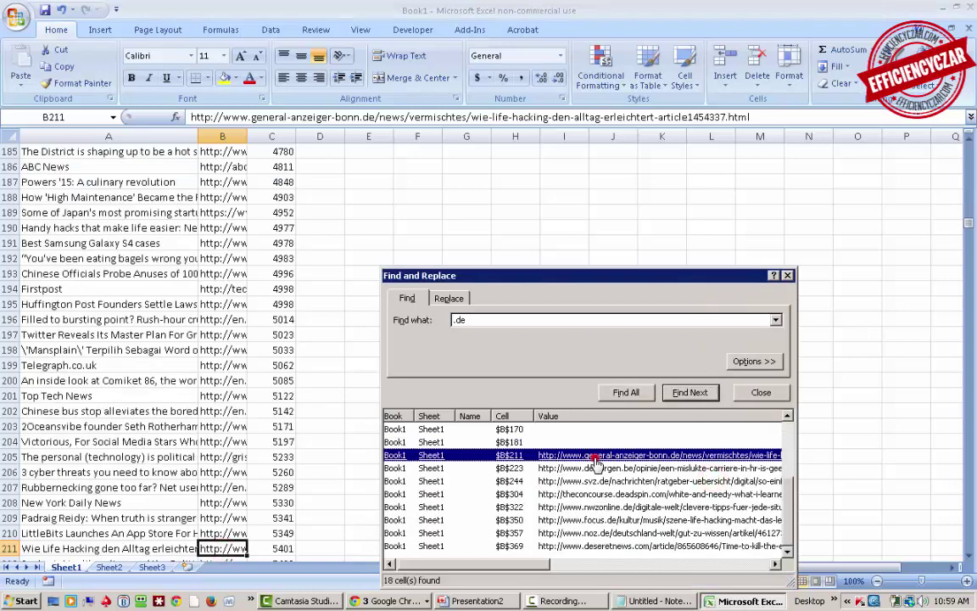
click(222, 547)
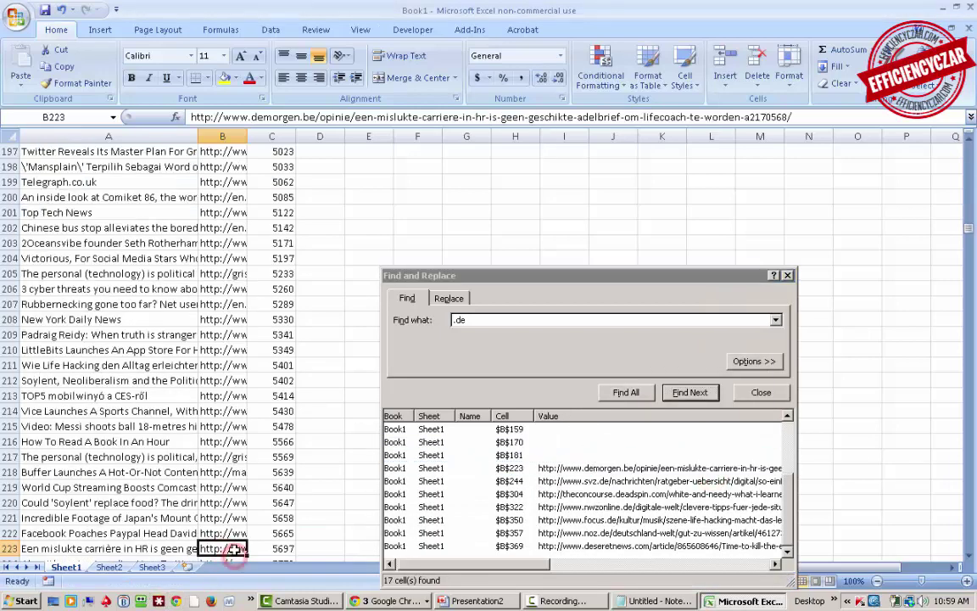
key(Delete)
Clear the svz.de URL in B244 and the deadspin.com URL in B304
click(538, 481)
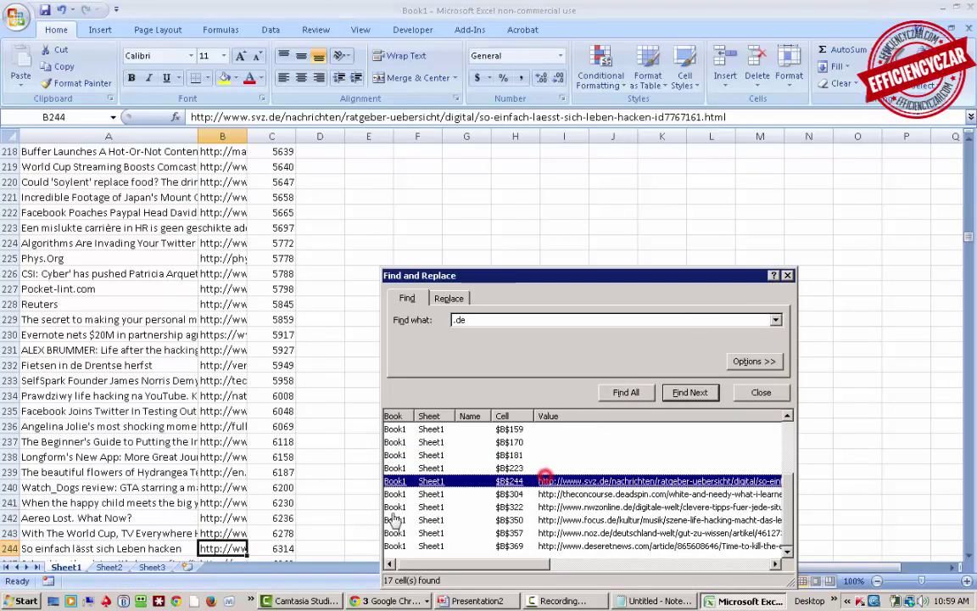
click(218, 547)
key(Delete)
click(572, 492)
click(231, 548)
key(Delete)
Clear the matched focus.de URL in B350, the noz.de URL in B357 and the nwzonline.de URL in B322
click(509, 519)
click(222, 548)
key(Delete)
click(551, 535)
click(223, 548)
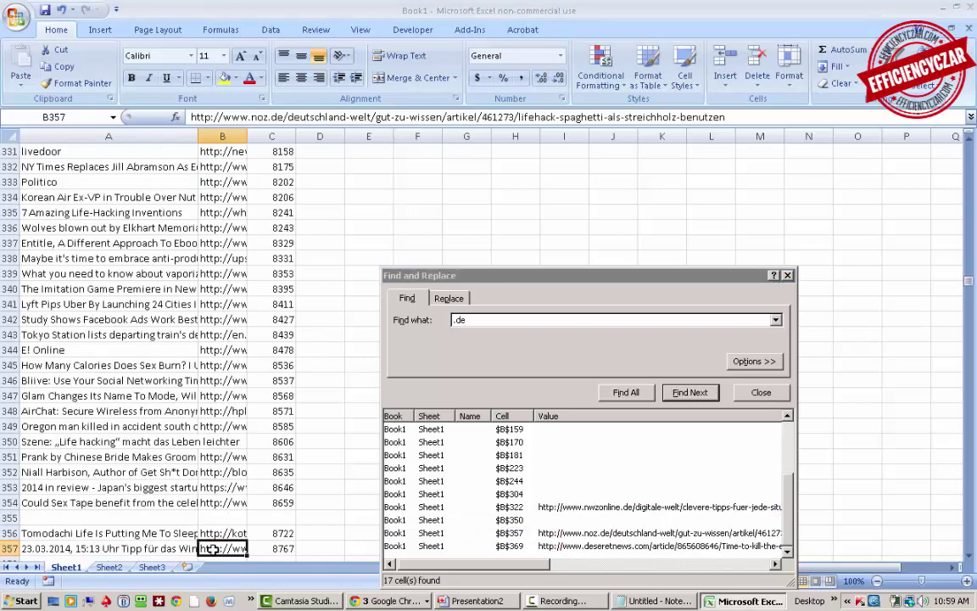
key(Delete)
click(573, 506)
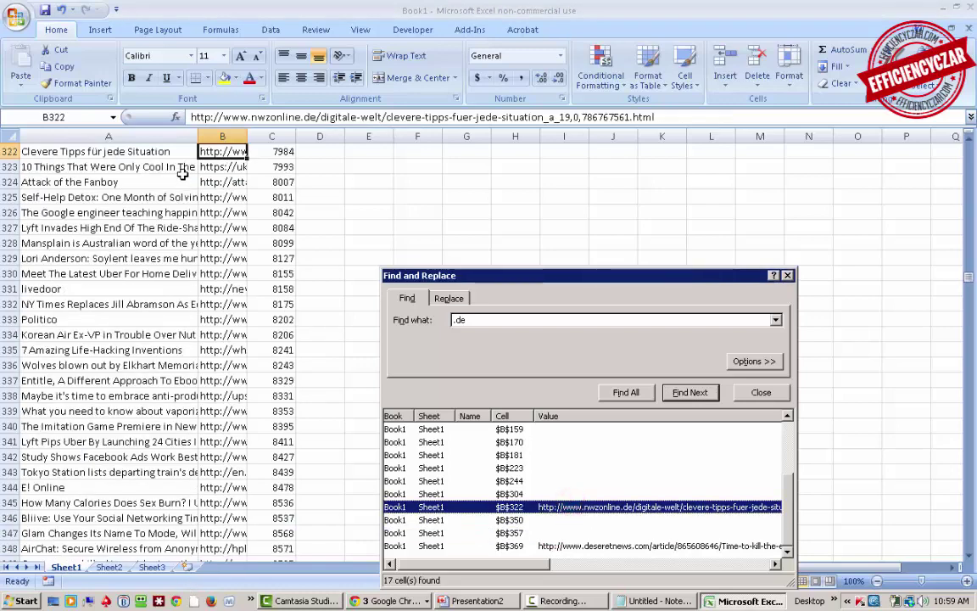
key(Delete)
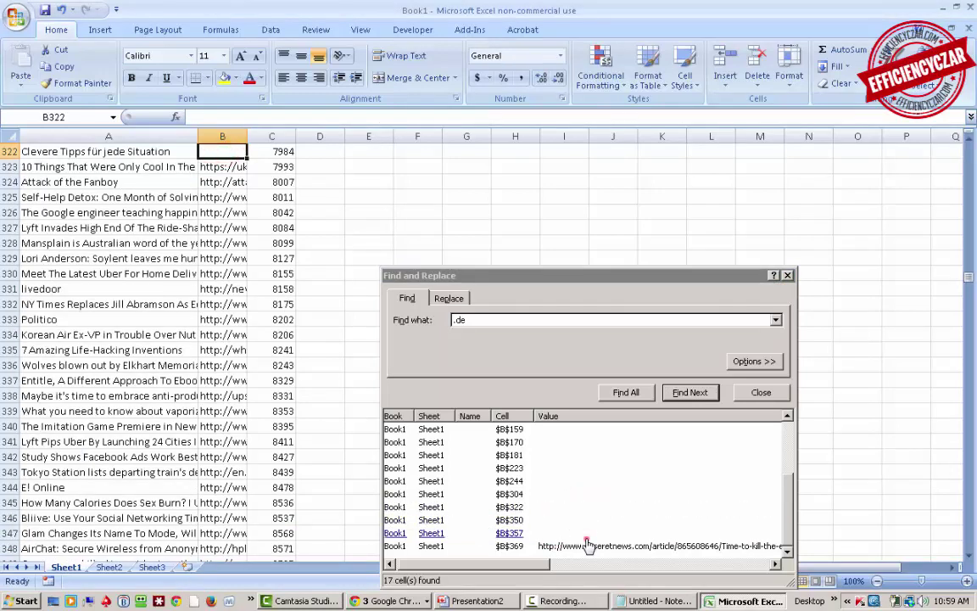
click(587, 533)
click(587, 545)
click(224, 363)
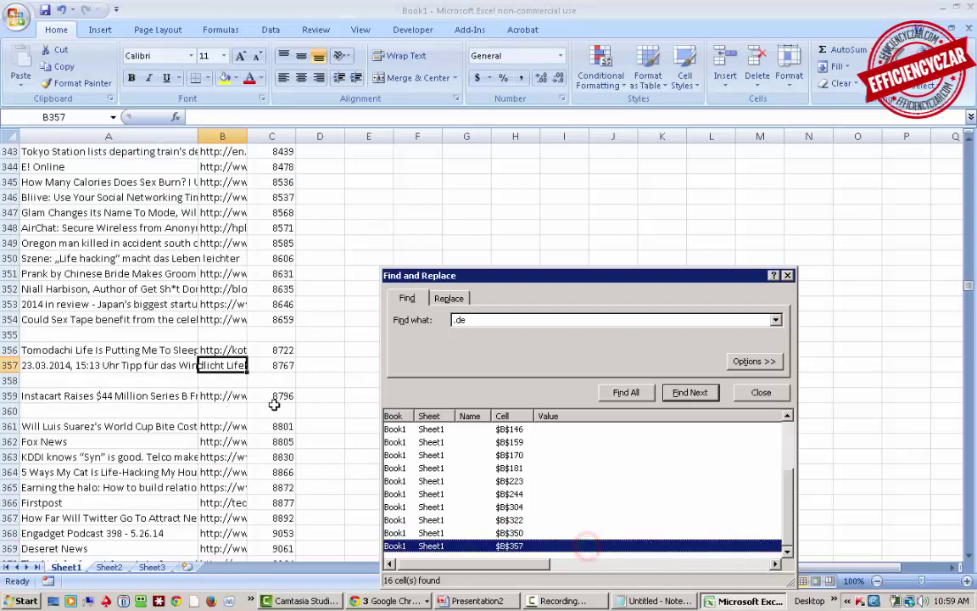
click(123, 364)
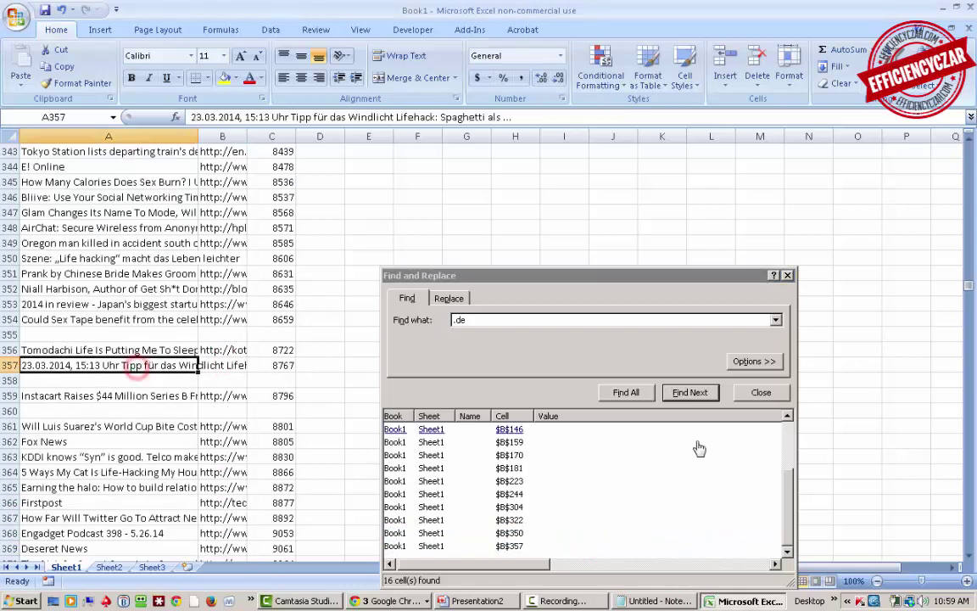
click(628, 321)
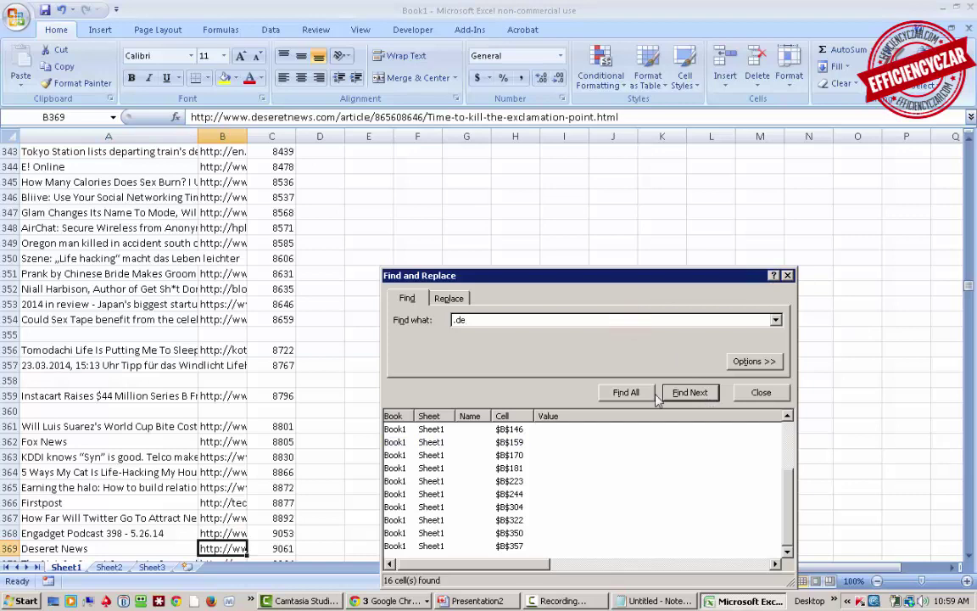
List all ".de" matches again, clear the URLs in B11, B51, B211 and B369, and close the search
click(650, 393)
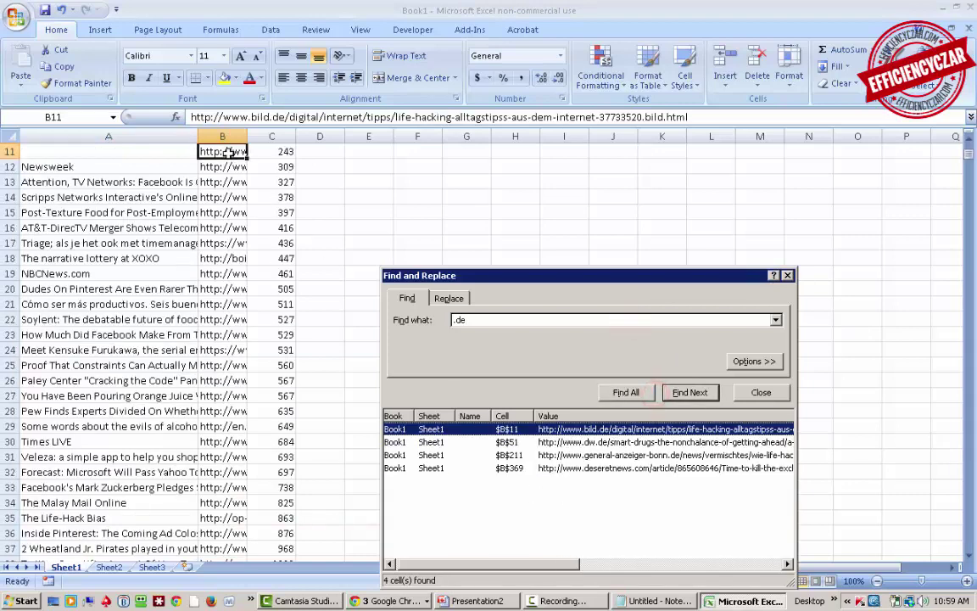
click(594, 442)
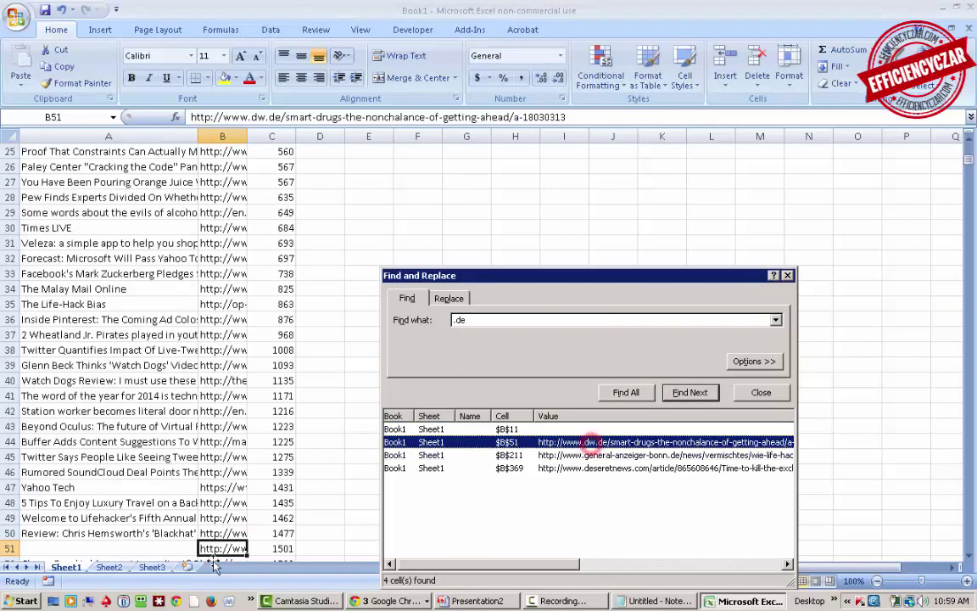
click(629, 453)
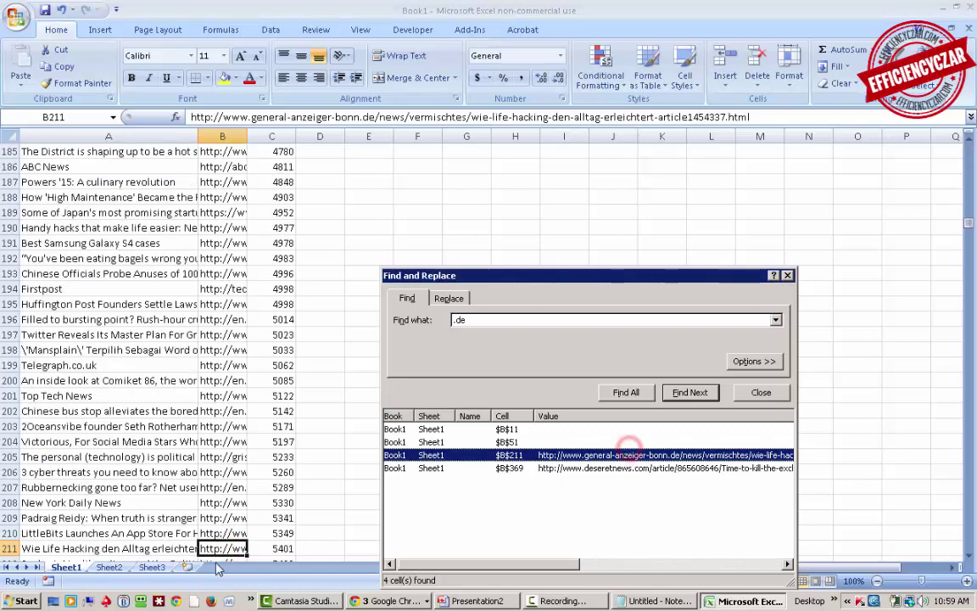
click(615, 468)
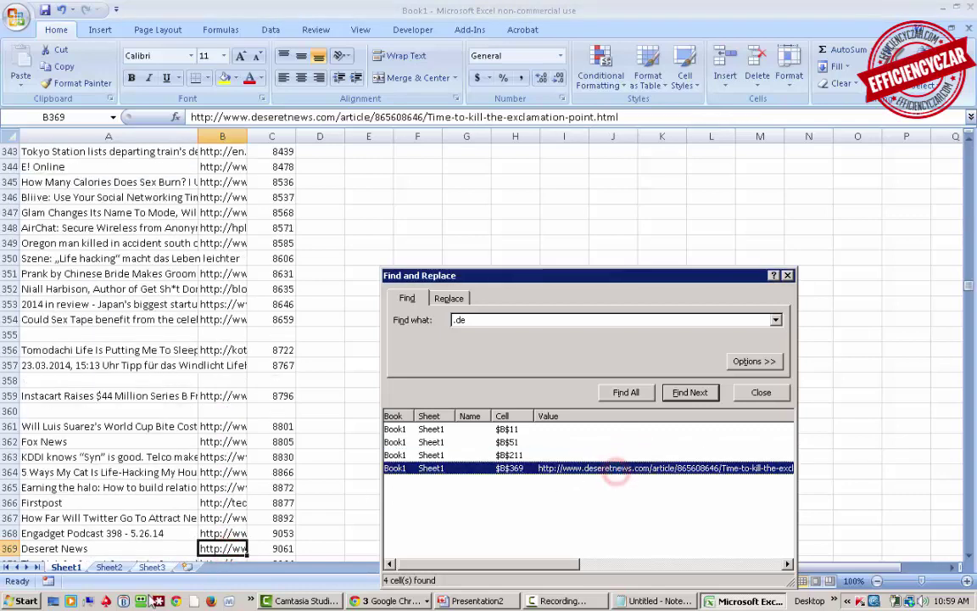
click(207, 548)
key(Delete)
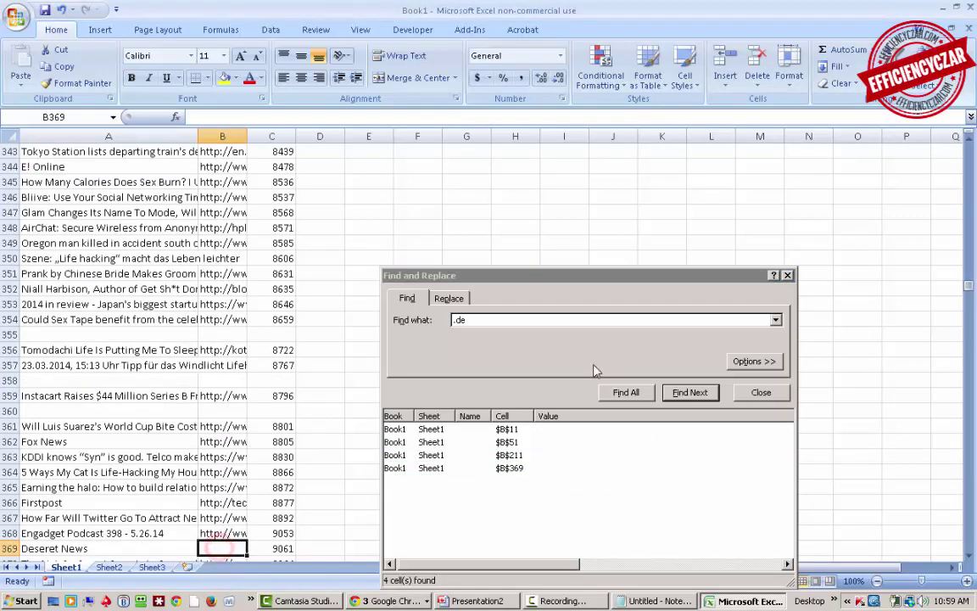
click(525, 317)
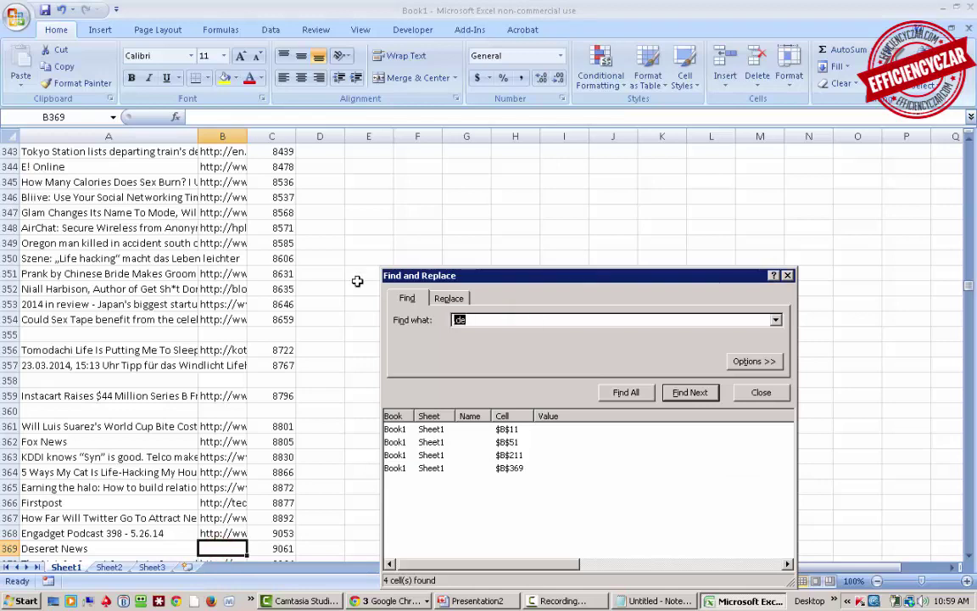
key(Escape)
Scan the title column for remaining foreign-language entries and check the URL of the Kulturkarnevalen entry in row 259
click(150, 257)
key(Down)
key(Down)
key(Down)
key(Down)
key(Down)
key(Down)
key(Page_Down)
key(Page_Down)
key(Page_Up)
key(Page_Down)
key(Page_Up)
key(Page_Up)
key(Page_Up)
key(Page_Up)
key(Page_Up)
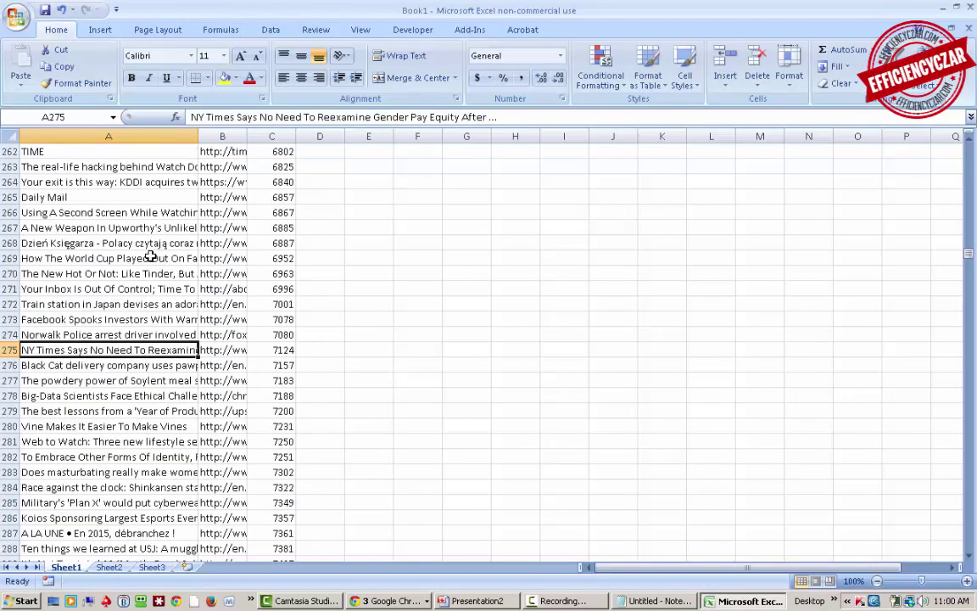
key(Page_Up)
key(Down)
key(Down)
key(Down)
key(Down)
key(Down)
key(Down)
key(Down)
key(Down)
key(Down)
key(Down)
key(Down)
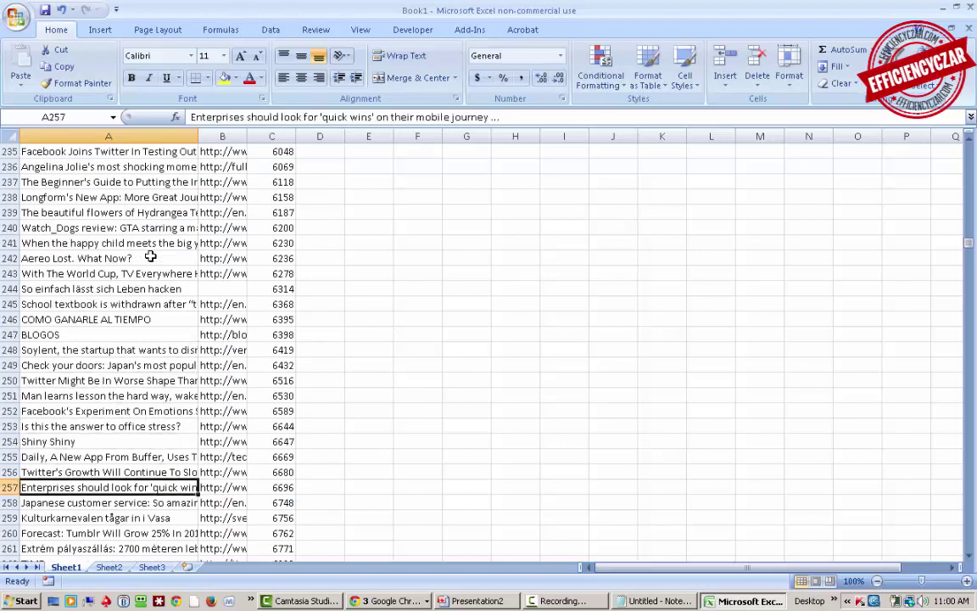
key(Right)
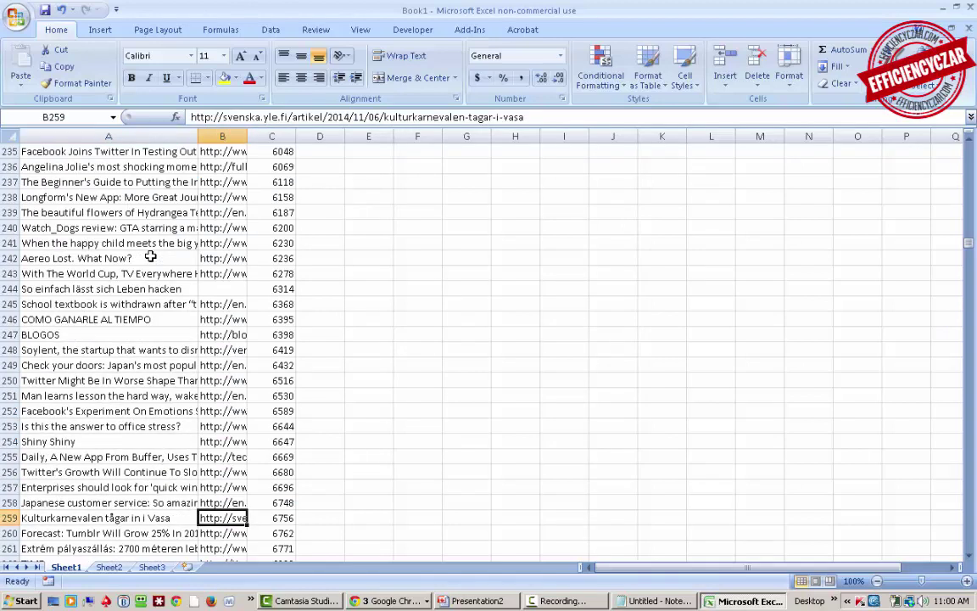
Find all cells containing ".fi" and enlarge and reposition the search window beside the list
key(ctrl+f)
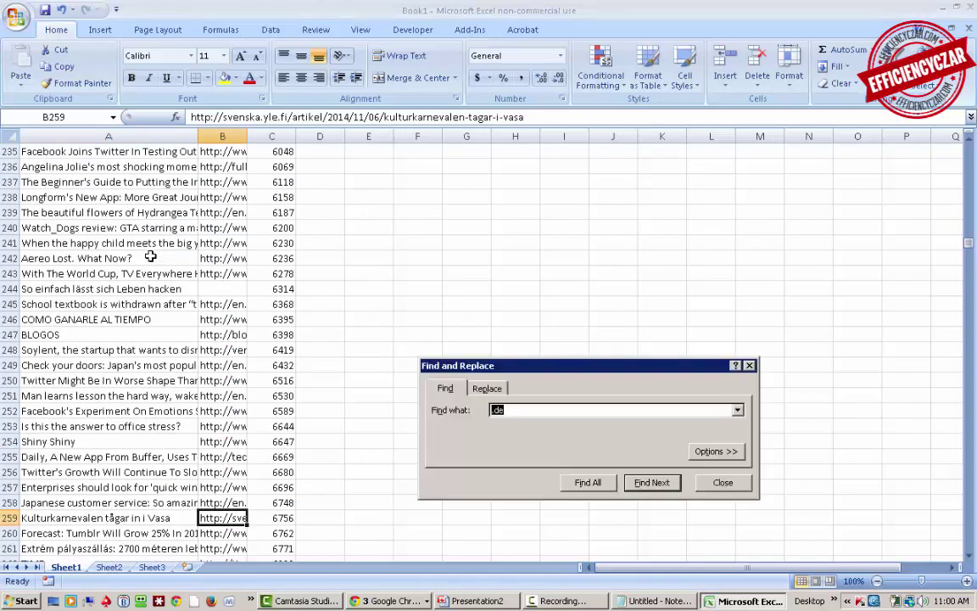
click(590, 480)
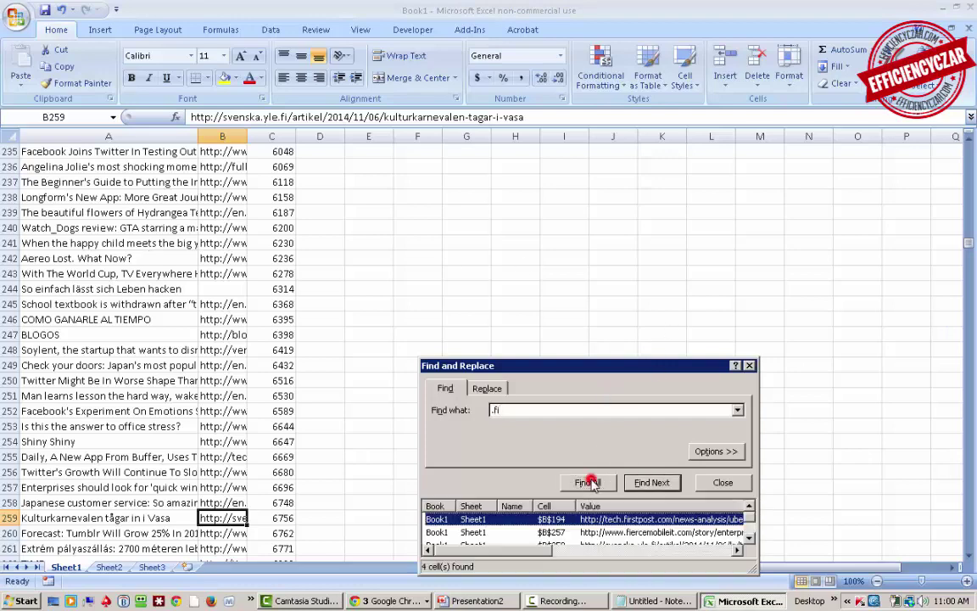
double_click(605, 366)
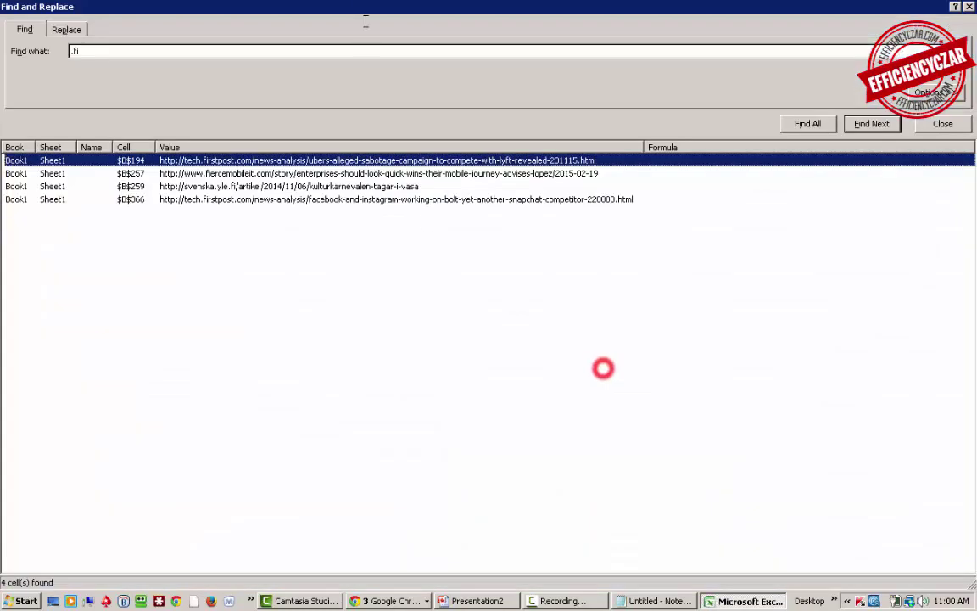
double_click(327, 7)
drag(751, 567, 901, 587)
drag(794, 367, 793, 193)
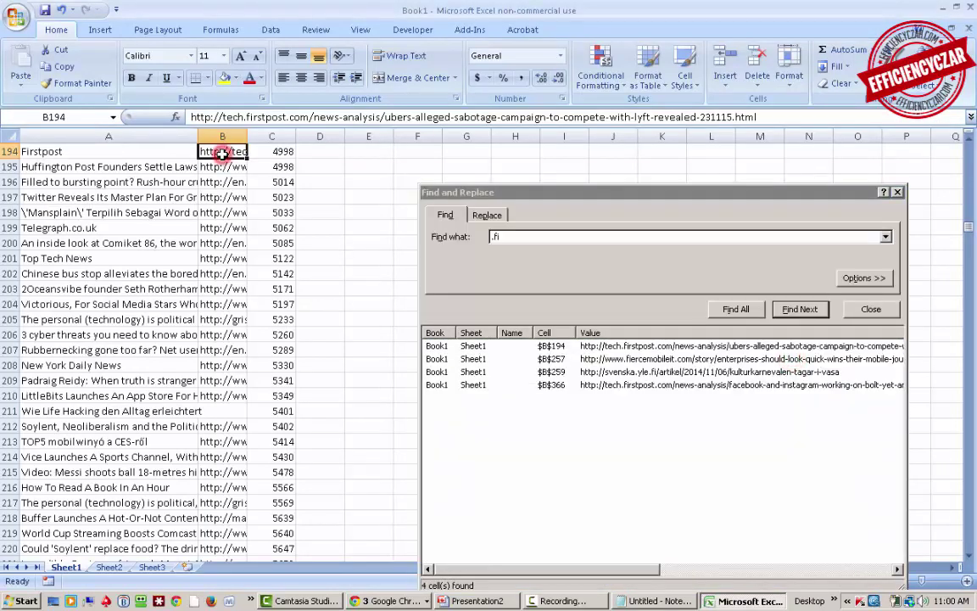
Clear the URLs containing ".fi" in B194, B257, B259 and B366, and return to the Kulturkarnevalen row
click(560, 358)
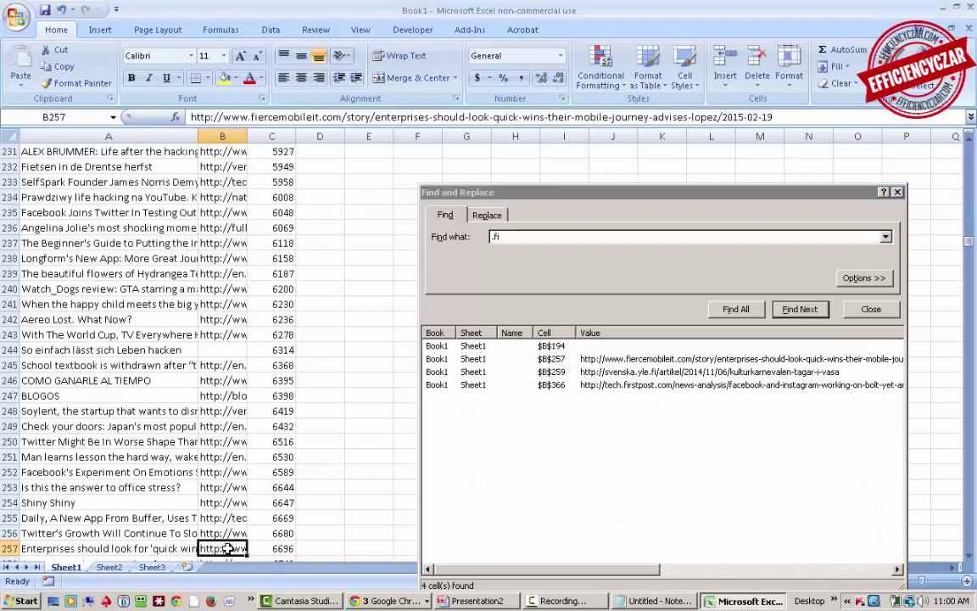
click(613, 371)
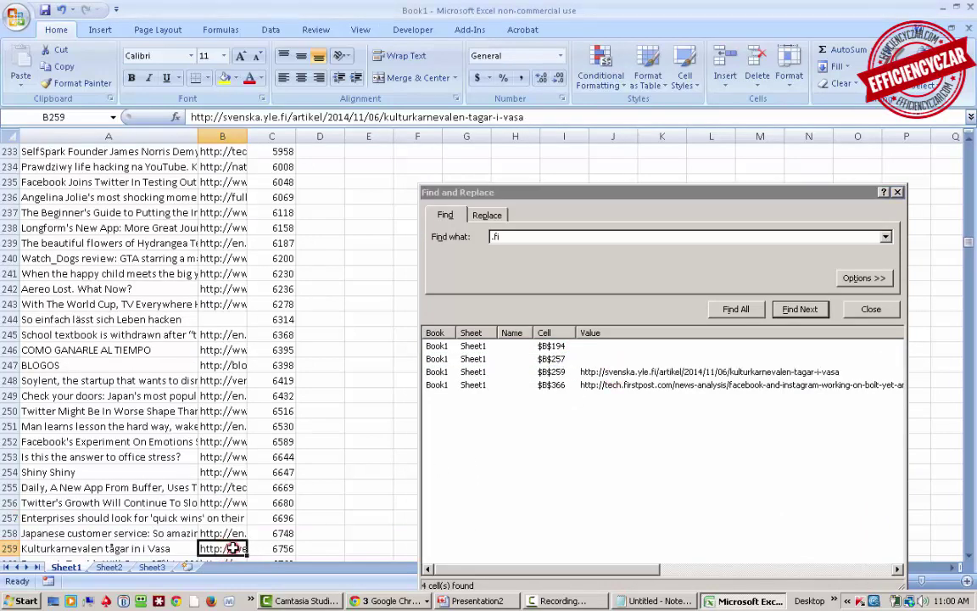
click(666, 386)
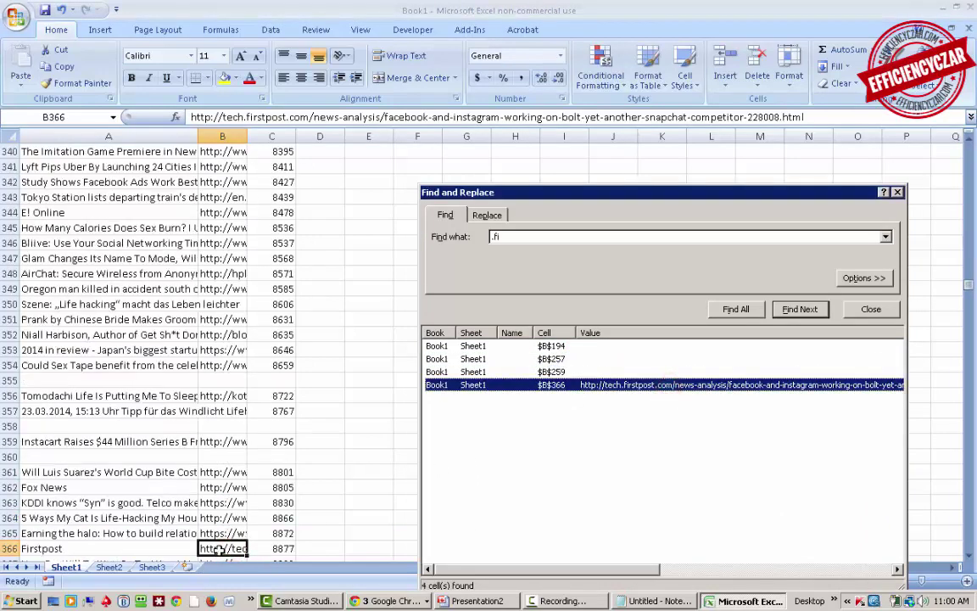
click(218, 546)
click(649, 384)
click(218, 547)
click(608, 386)
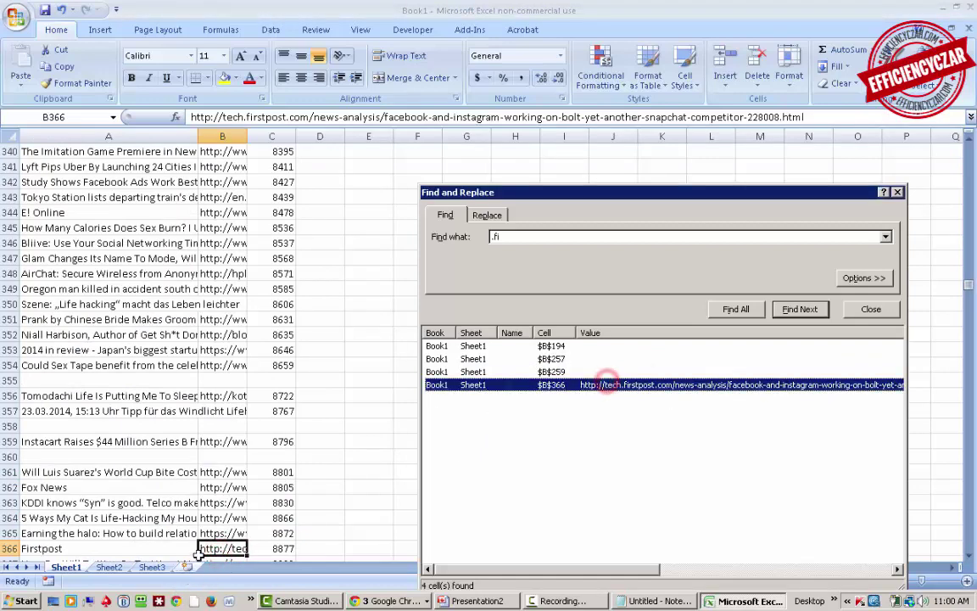
click(235, 548)
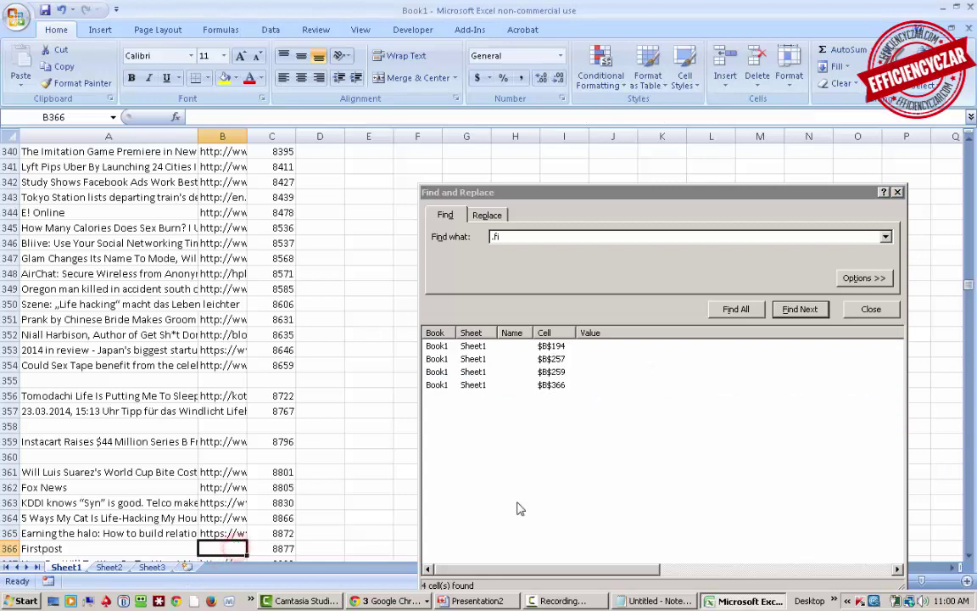
click(622, 375)
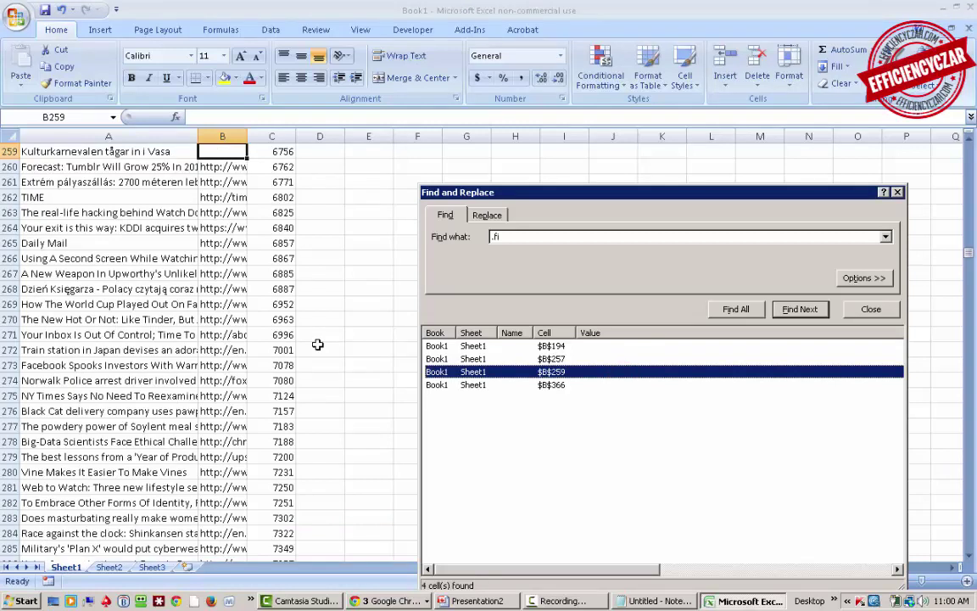
Check the URL of the Polish Dzień Księgarza entry in row 268 and find all cells containing ".pl"
click(182, 288)
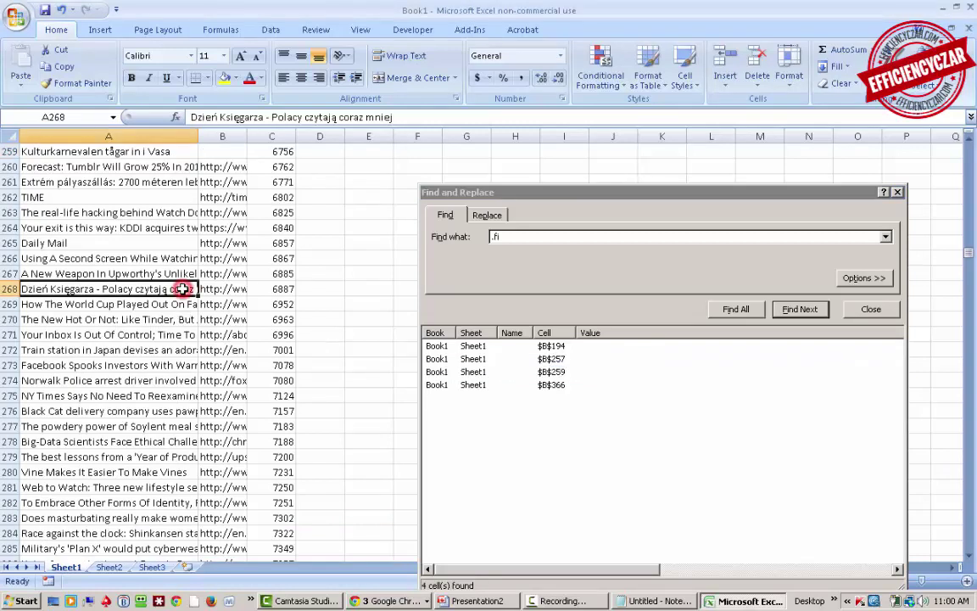
click(239, 289)
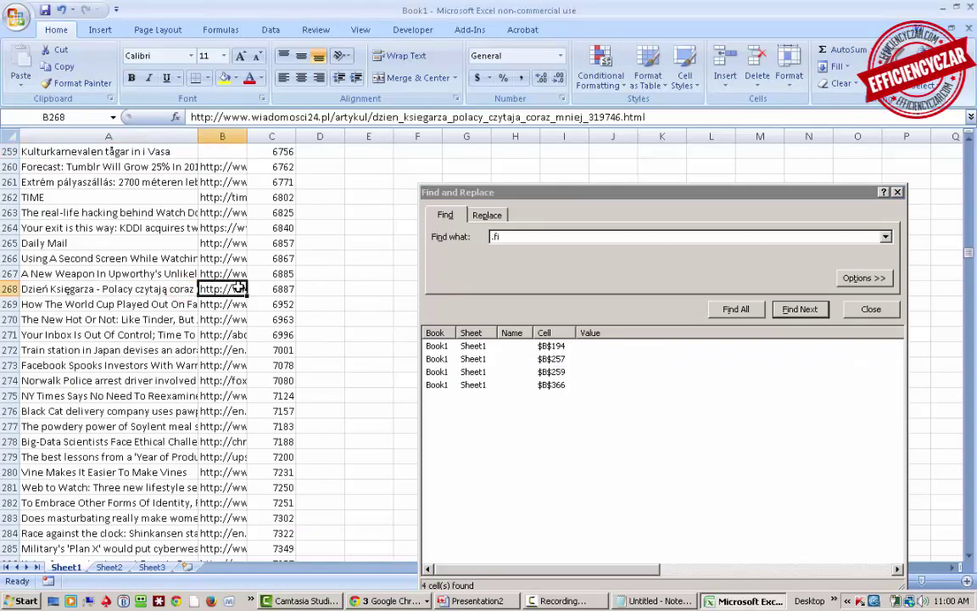
click(602, 234)
key(BackSpace)
key(BackSpace)
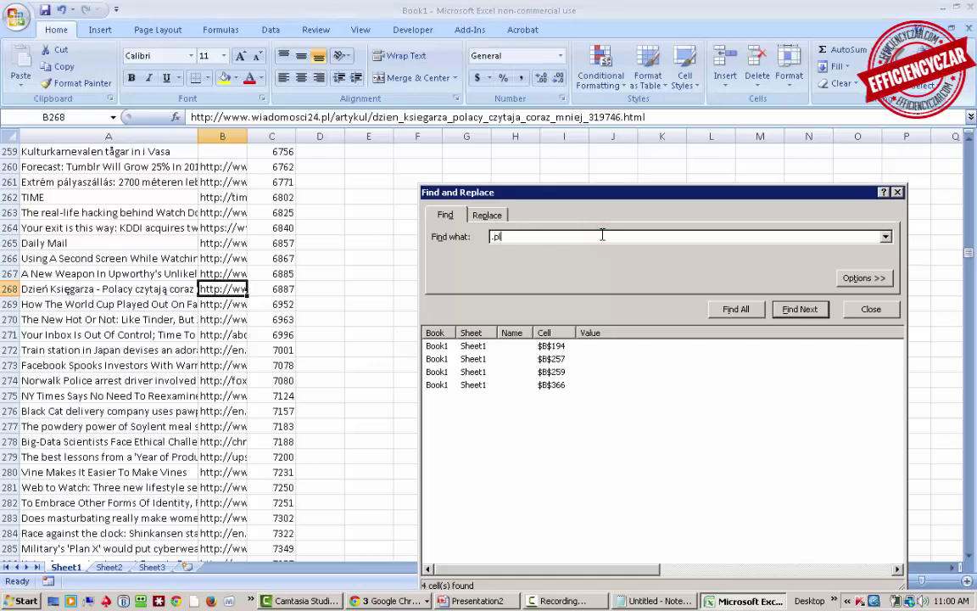
click(799, 309)
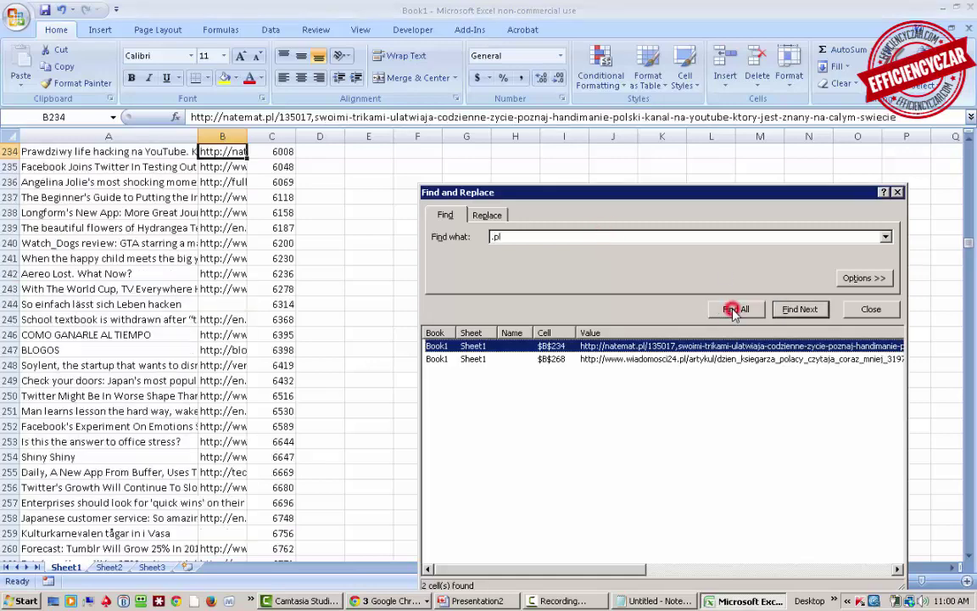
Clear the matched natemat.pl URL in B234 and the wiadomosci24.pl URL in B268
click(209, 151)
key(Delete)
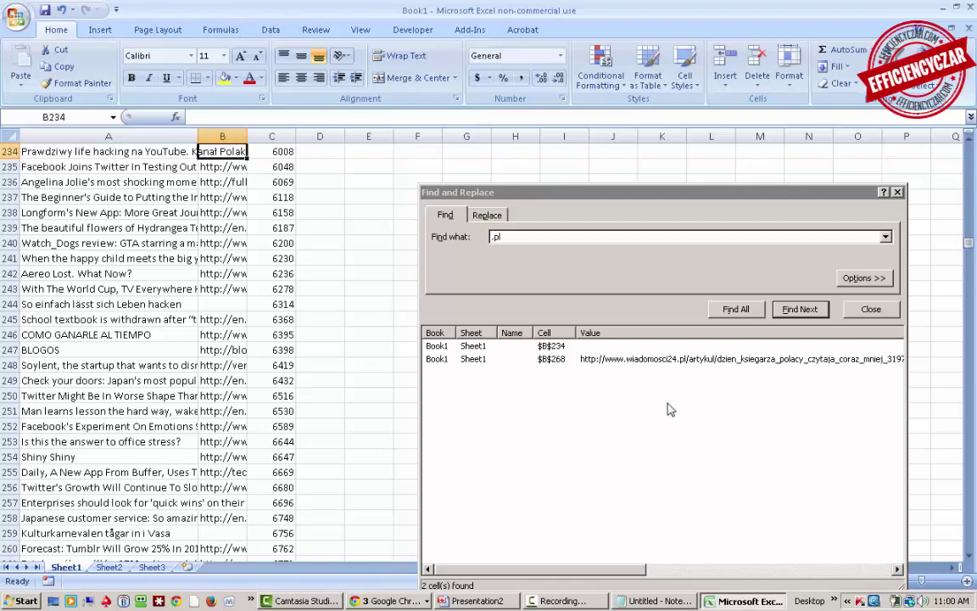
click(645, 358)
click(236, 547)
key(Delete)
Look over the number column down to the last entry in row 401 and back up to the middle of the list
click(245, 522)
key(Right)
key(Left)
key(Left)
key(Right)
key(Right)
key(ctrl+Down)
key(Down)
key(Up)
key(ctrl+Down)
key(Down)
key(ctrl+Down)
key(ctrl+Down)
key(ctrl+Down)
key(ctrl+Down)
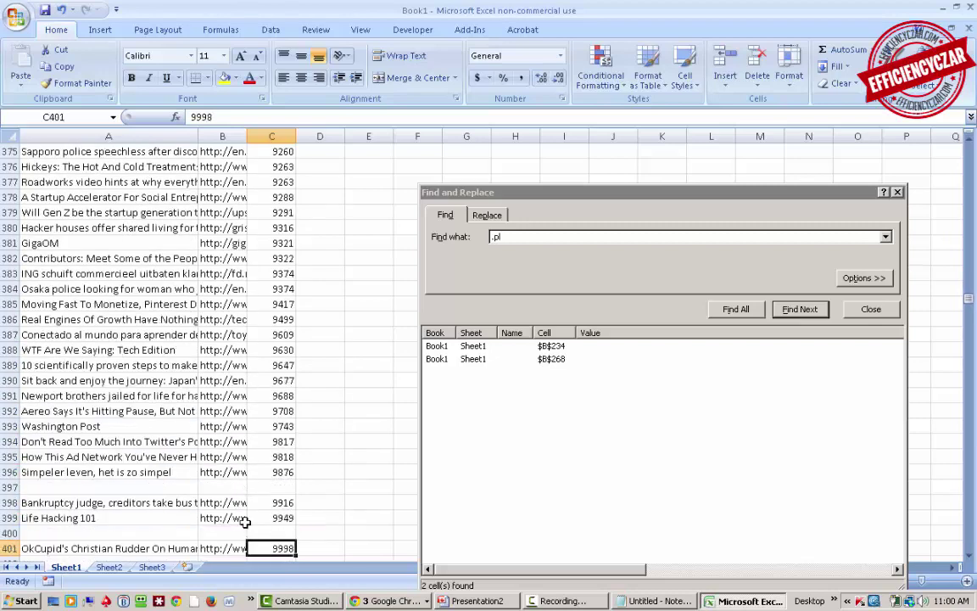
key(ctrl+Down)
key(ctrl+Up)
key(Up)
key(Up)
key(Up)
key(Up)
key(Down)
key(Down)
key(Up)
key(ctrl+Up)
key(ctrl+Up)
key(ctrl+Up)
key(ctrl+Up)
key(ctrl+Up)
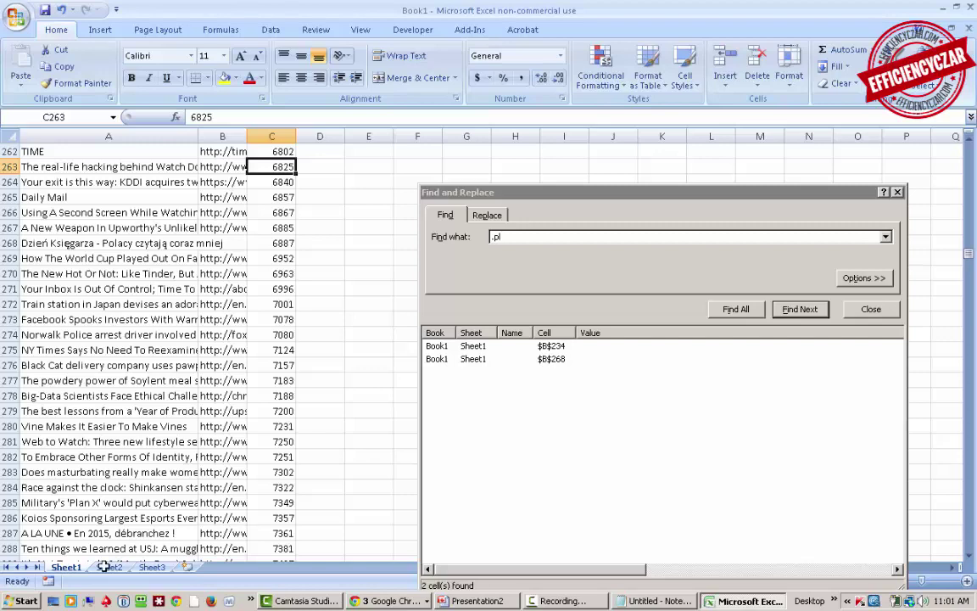
Scan the title column from row 269 to the end of the list and back up to row 142 for foreign-language titles
click(148, 253)
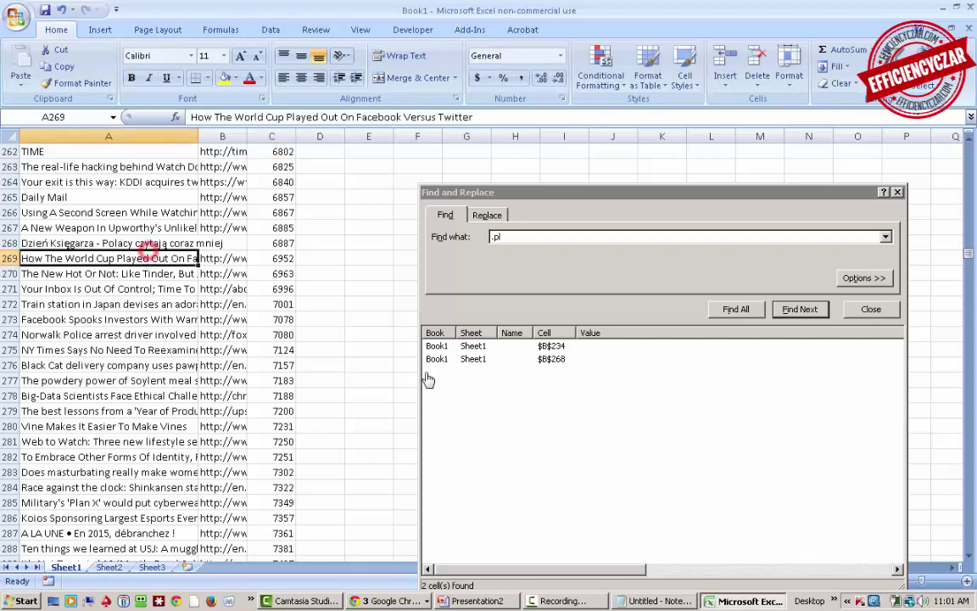
click(153, 378)
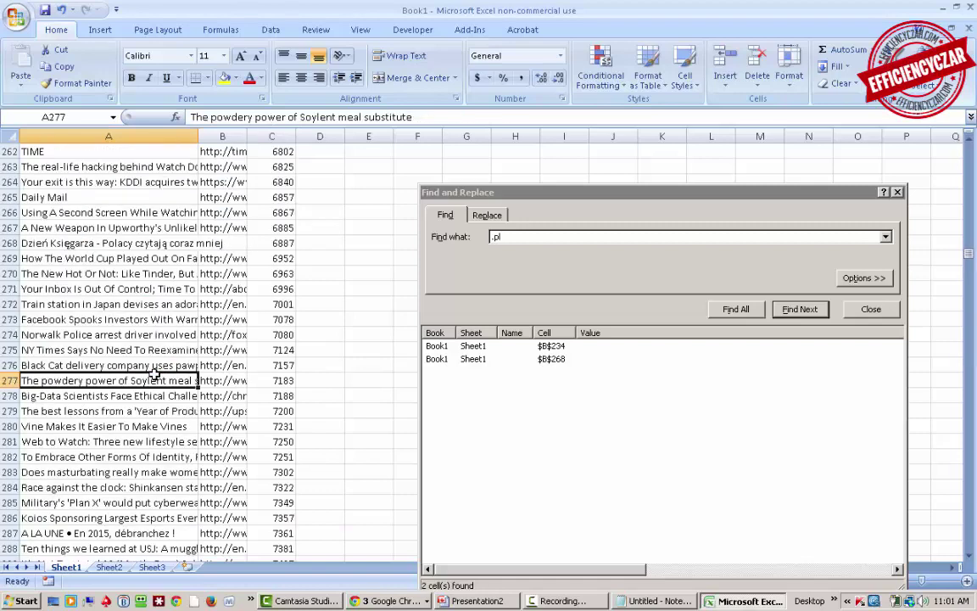
key(Page_Down)
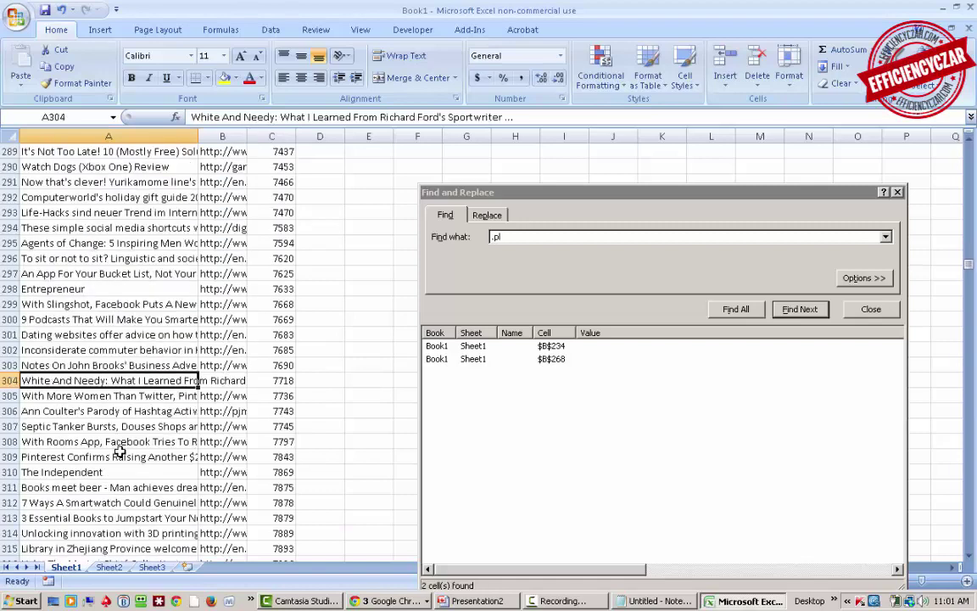
key(Page_Down)
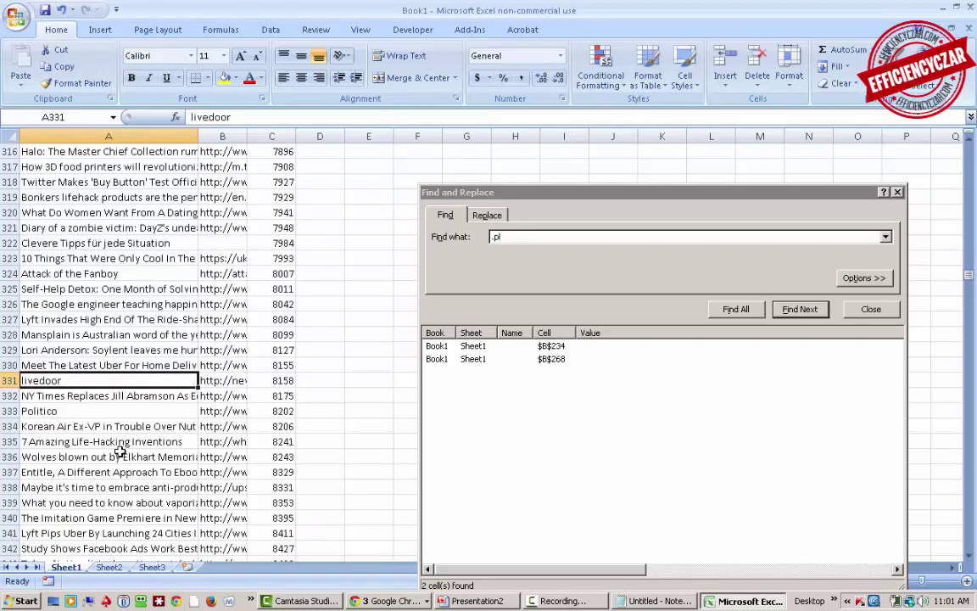
key(Page_Down)
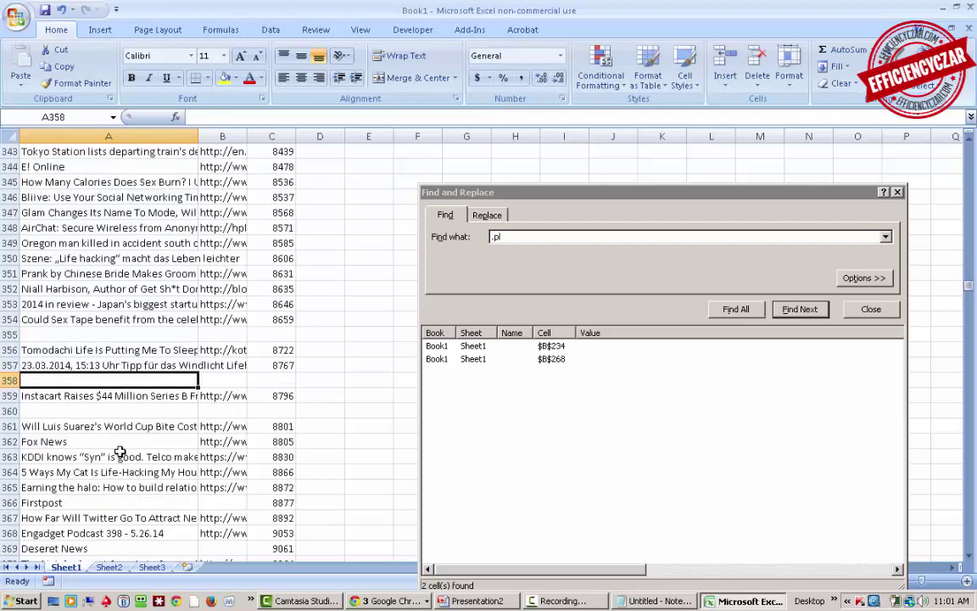
key(Page_Down)
key(Page_Down)
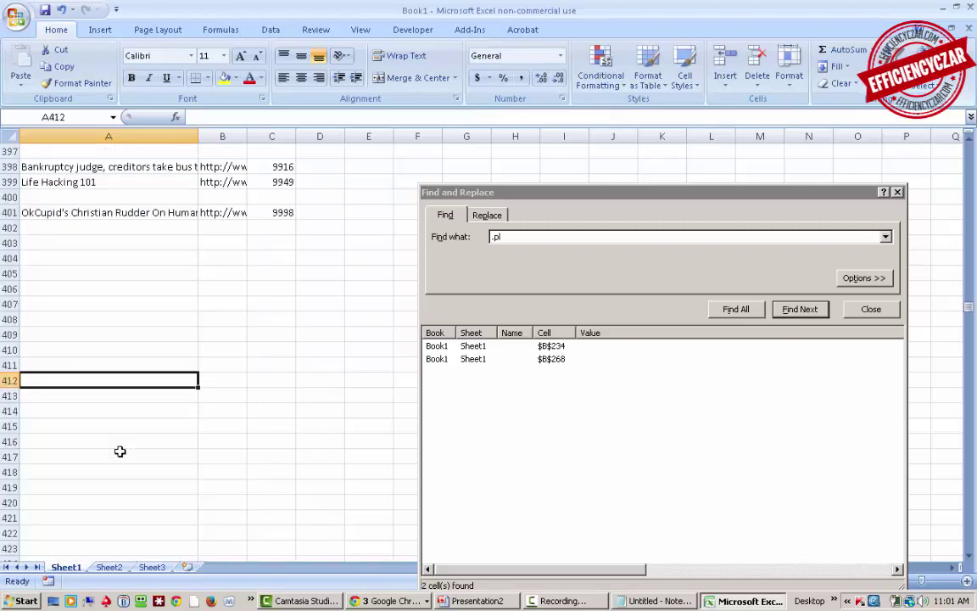
key(Page_Up)
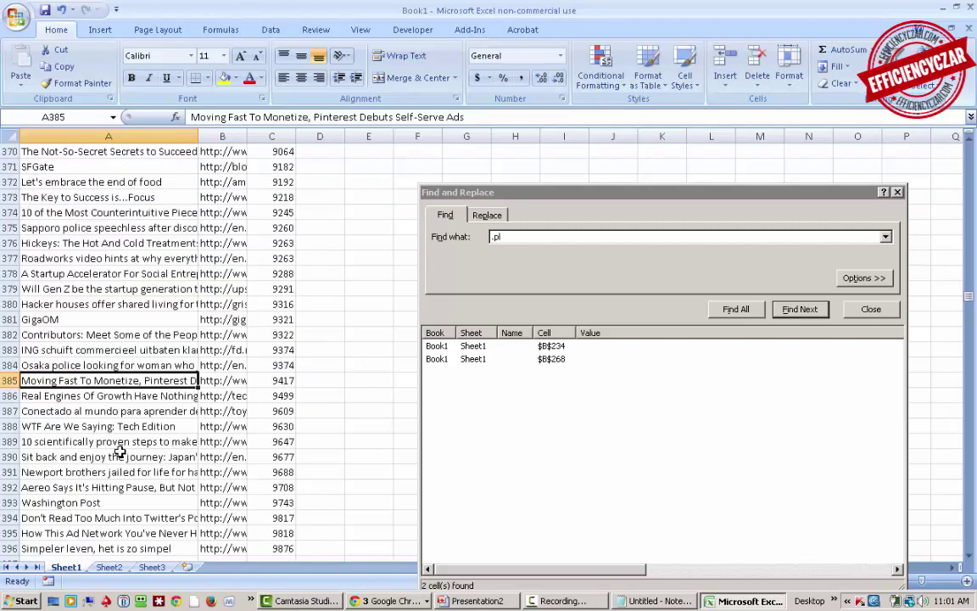
key(Page_Up)
key(Page_Up)
key(Page_Up)
key(Page_Up)
key(Page_Up)
key(Page_Up)
key(Page_Up)
key(Page_Up)
key(Page_Up)
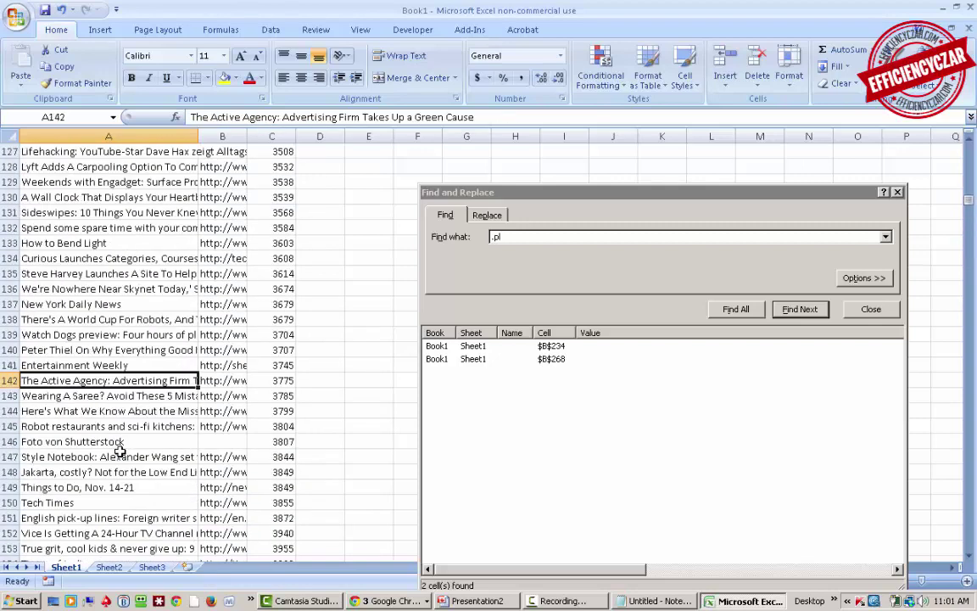
Check the URL of the Jakarta entry in row 148 and scan the titles above it up to the start of the list
click(92, 475)
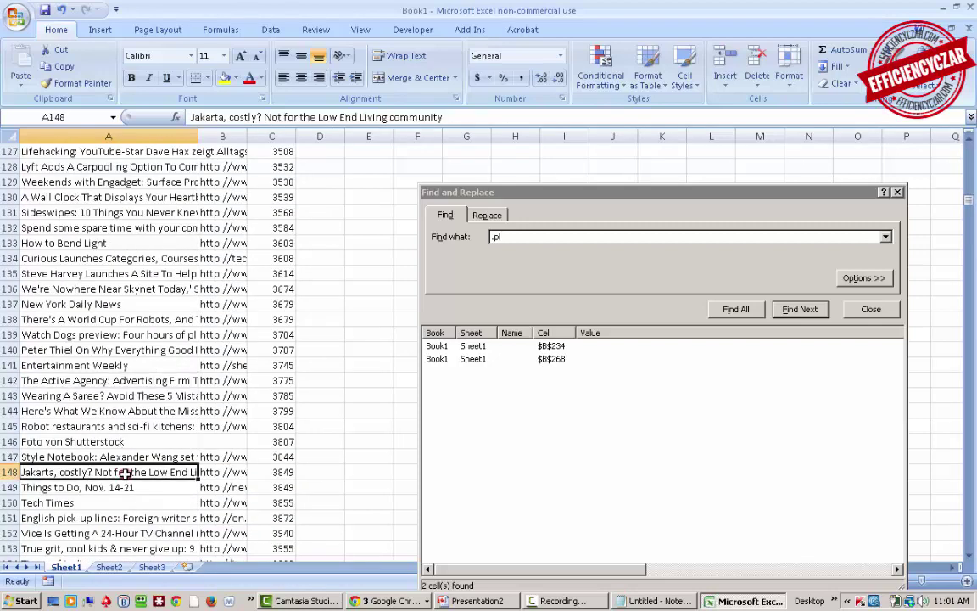
click(242, 474)
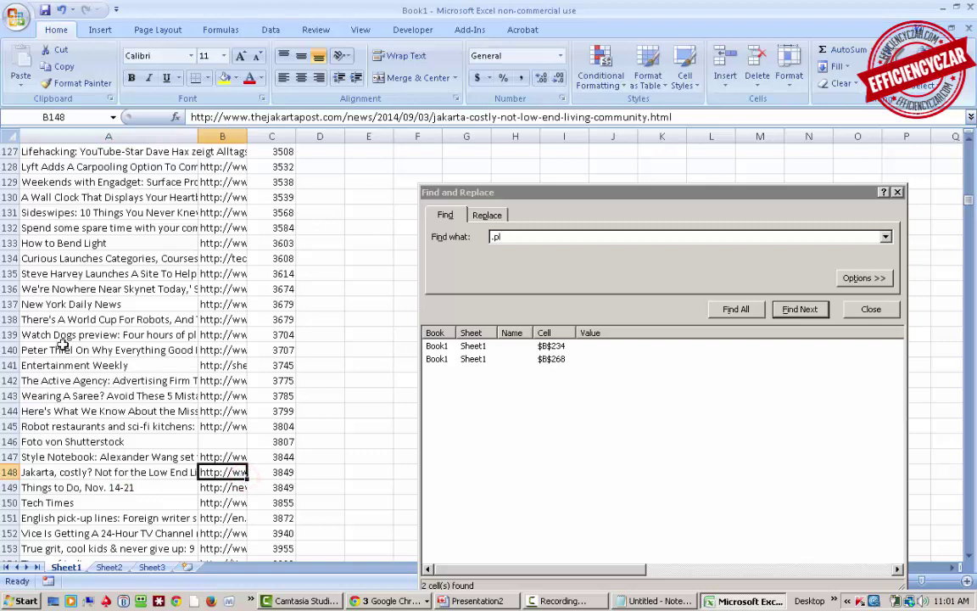
key(Page_Up)
key(Page_Up)
key(Page_Up)
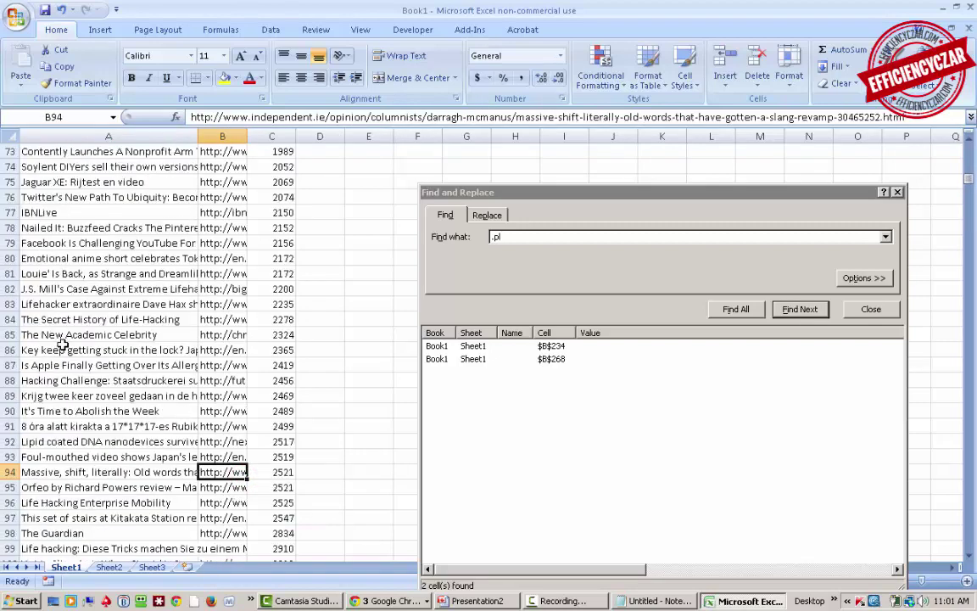
key(Page_Up)
key(Page_Up)
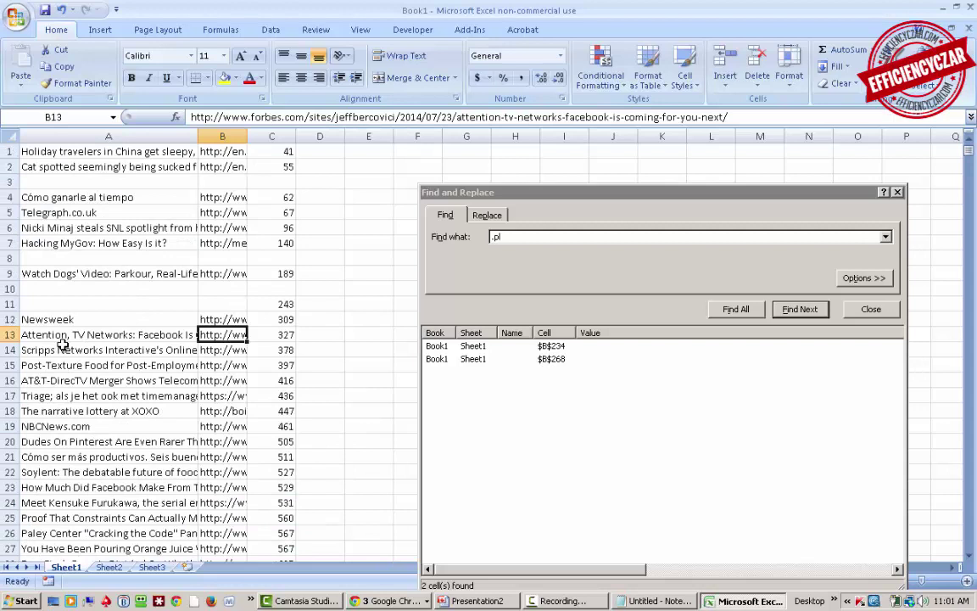
Check the URL of the Dutch Triage entry in row 17 and find all cells containing ".nl"
click(134, 398)
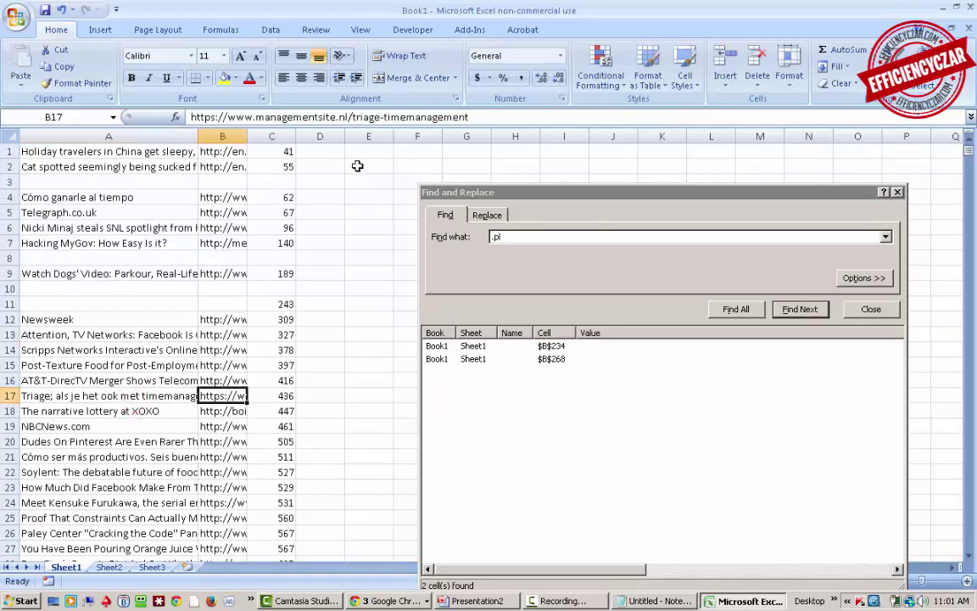
click(556, 237)
key(BackSpace)
key(BackSpace)
text(nl)
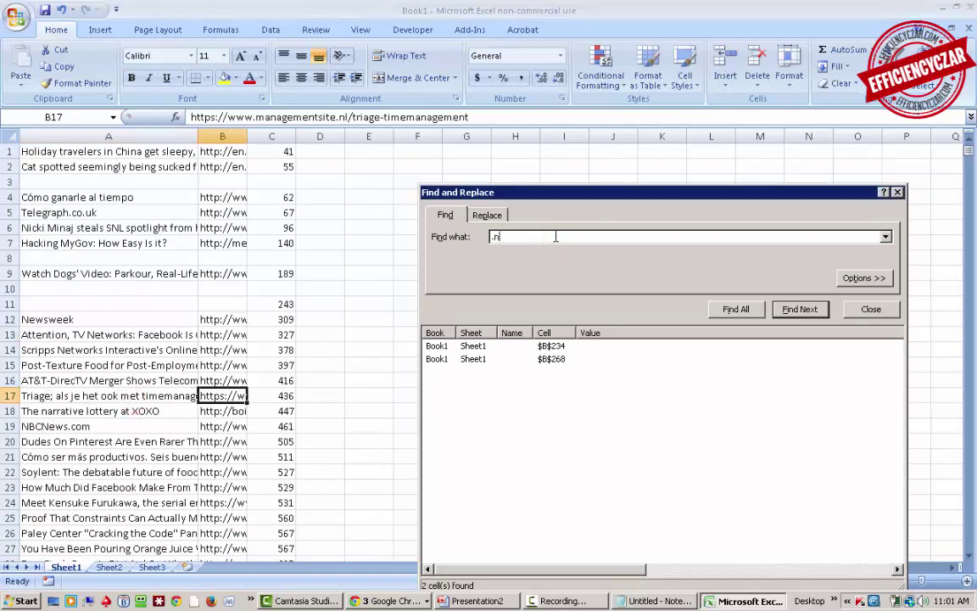
key(BackSpace)
key(Return)
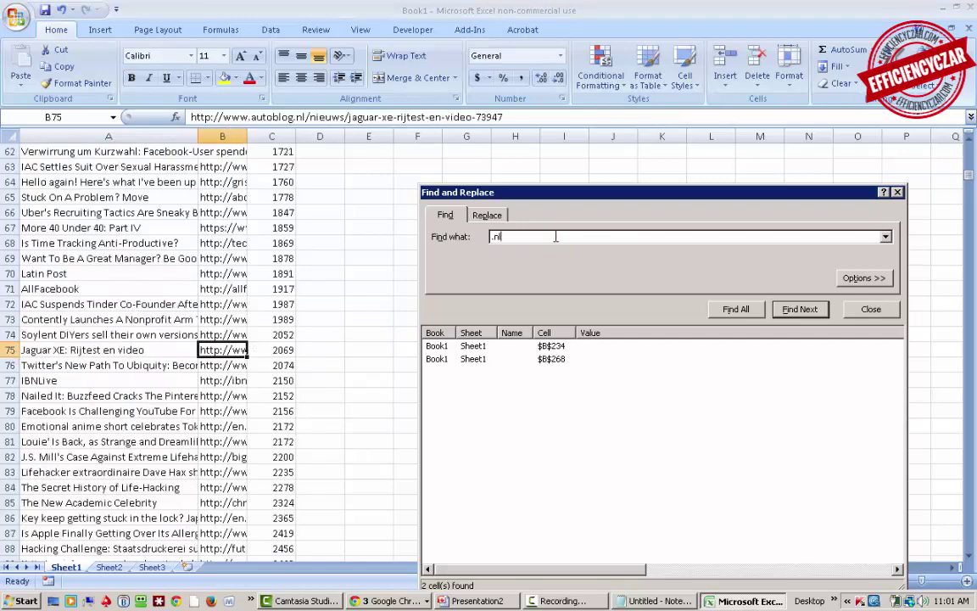
click(737, 309)
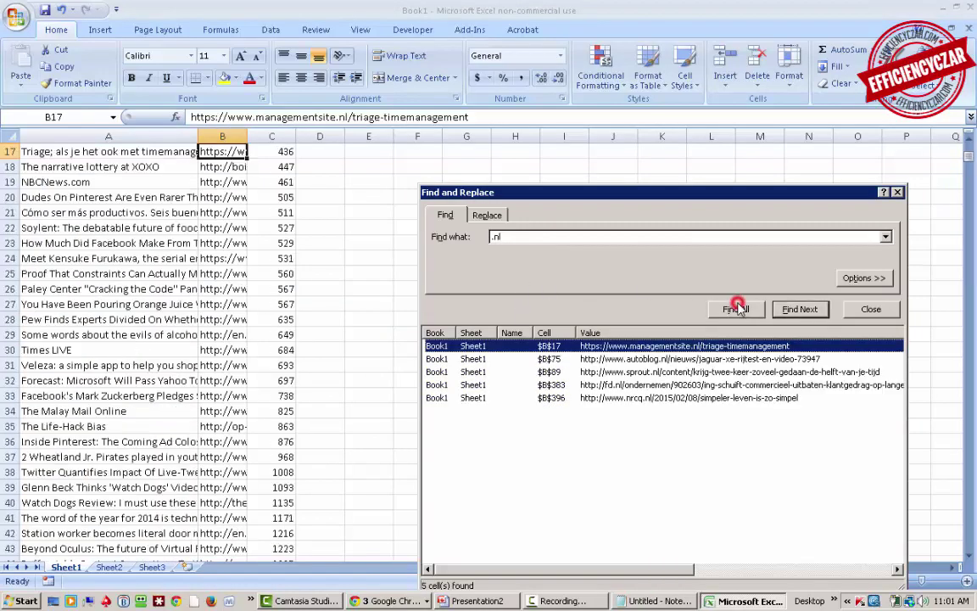
Clear the matched ".nl" URLs in B17, B75, B89, B396 and B383
click(222, 151)
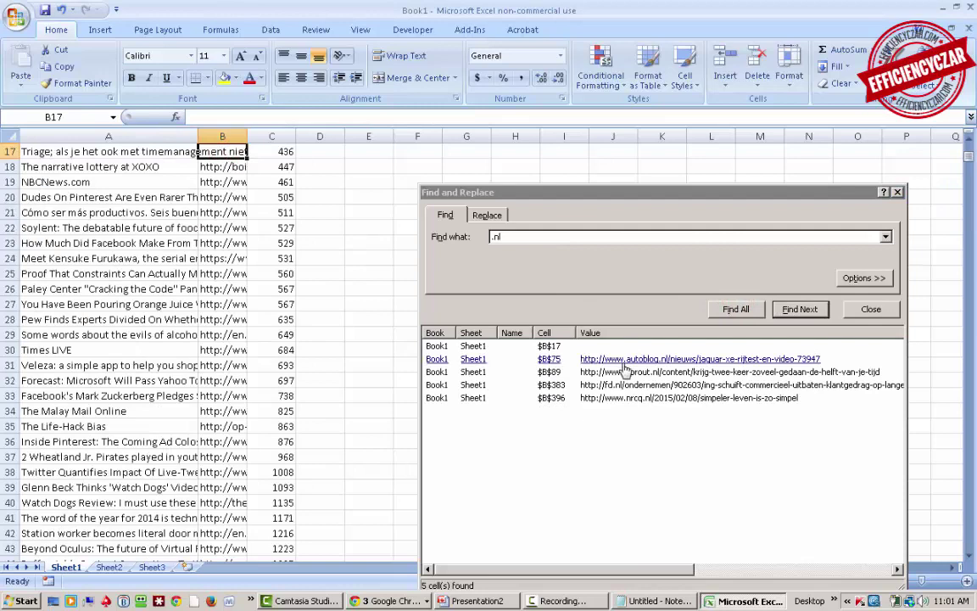
click(624, 360)
key(Delete)
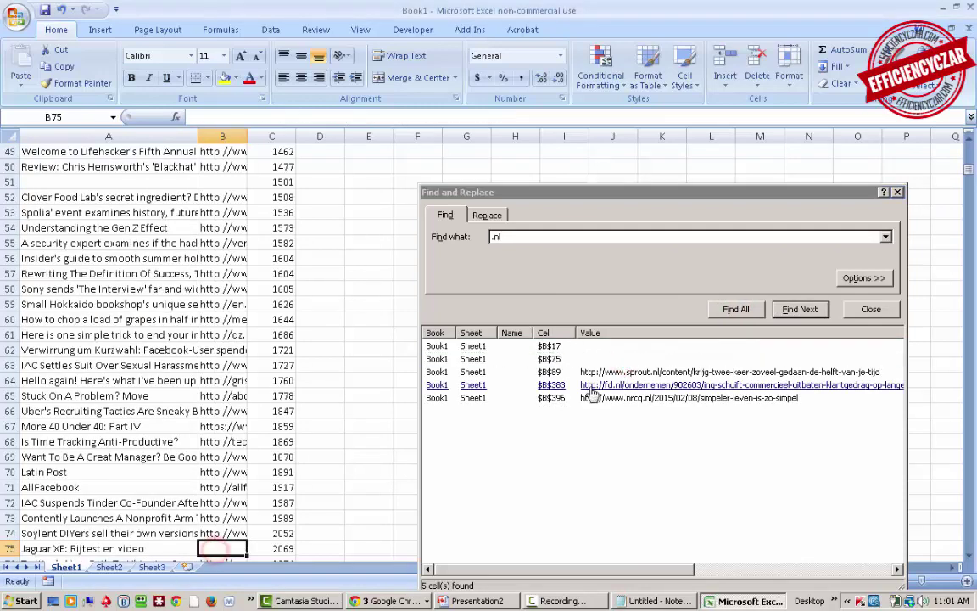
click(645, 374)
key(Delete)
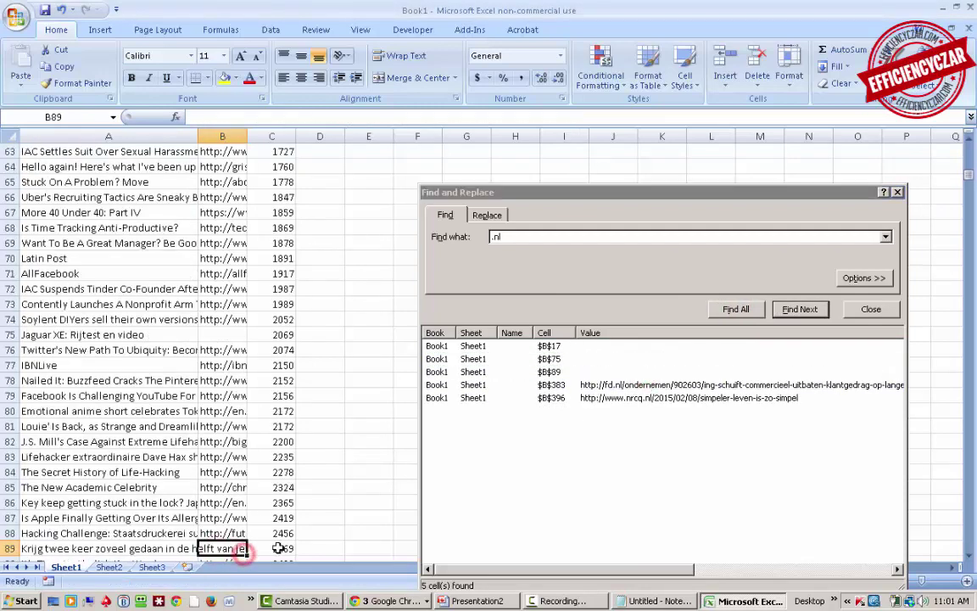
click(638, 399)
key(Delete)
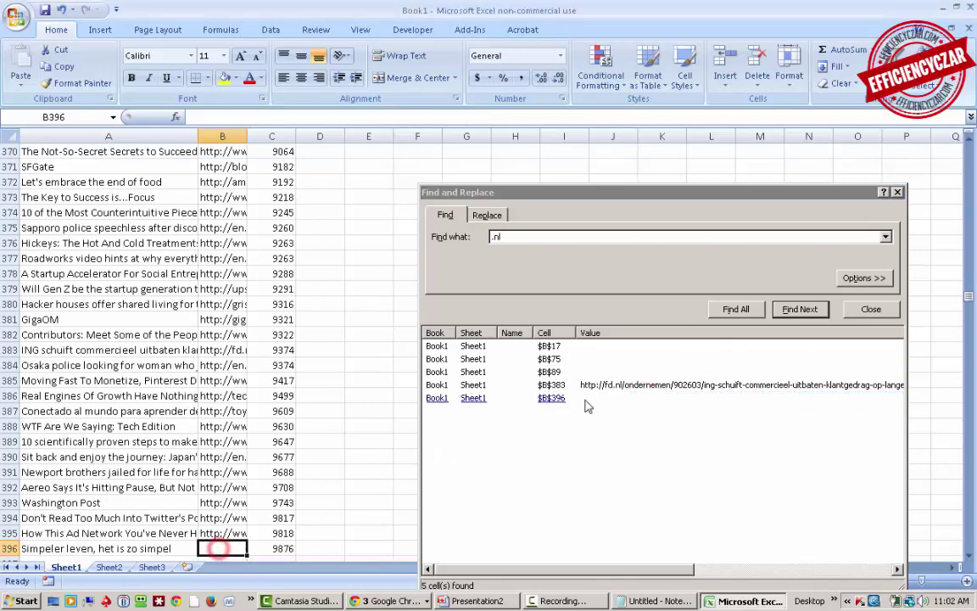
click(607, 386)
key(Delete)
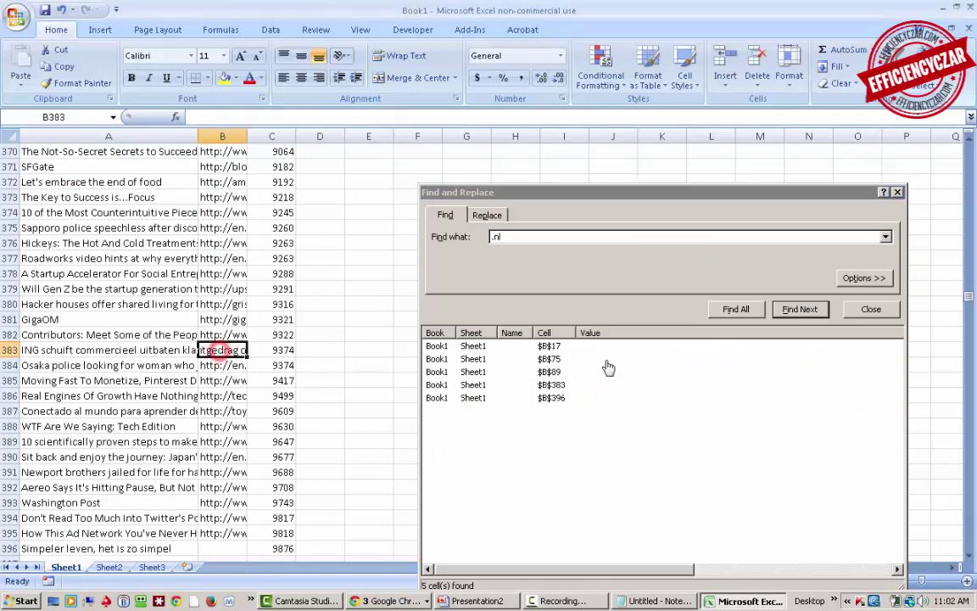
Close the search and sort the whole list by the URL column from A to Z, expanding the selection to the adjacent columns
click(258, 406)
key(Page_Down)
key(Page_Up)
key(Page_Up)
key(Page_Up)
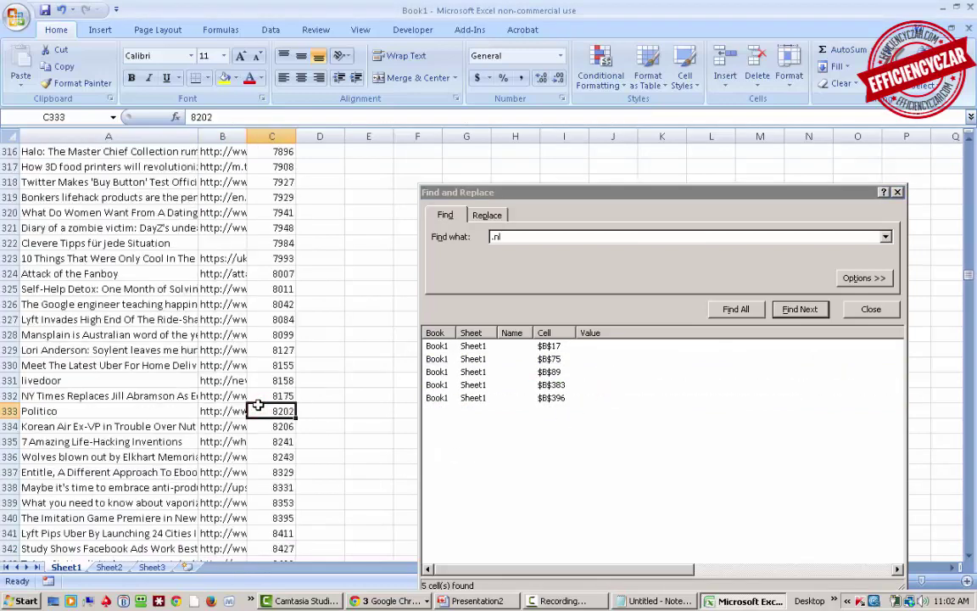
click(898, 193)
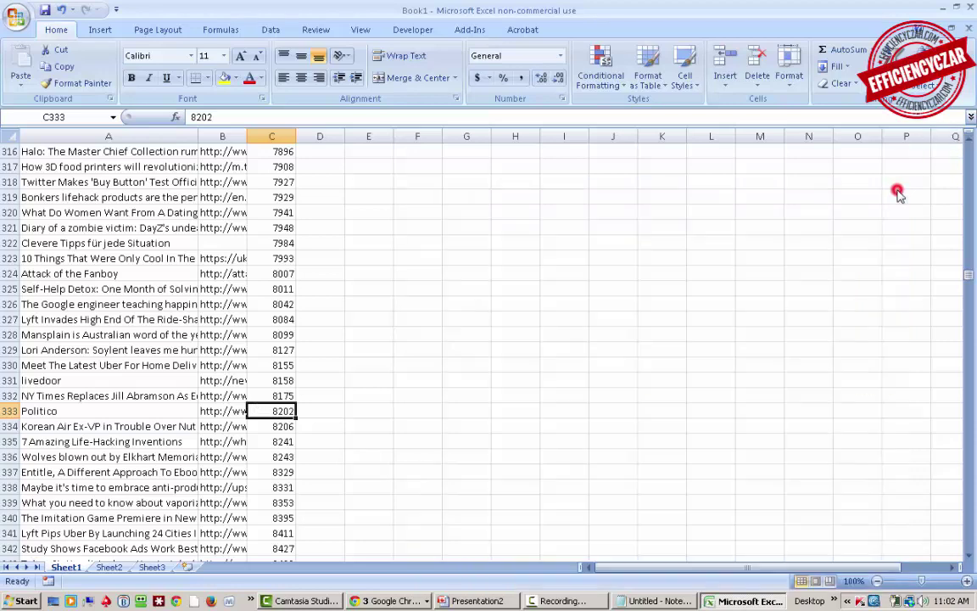
click(221, 135)
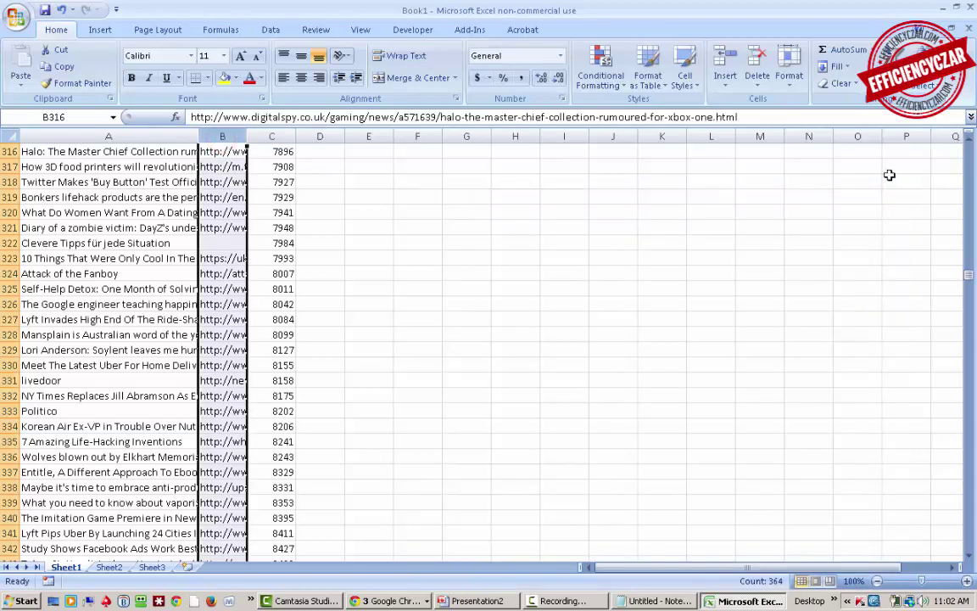
click(889, 74)
click(920, 101)
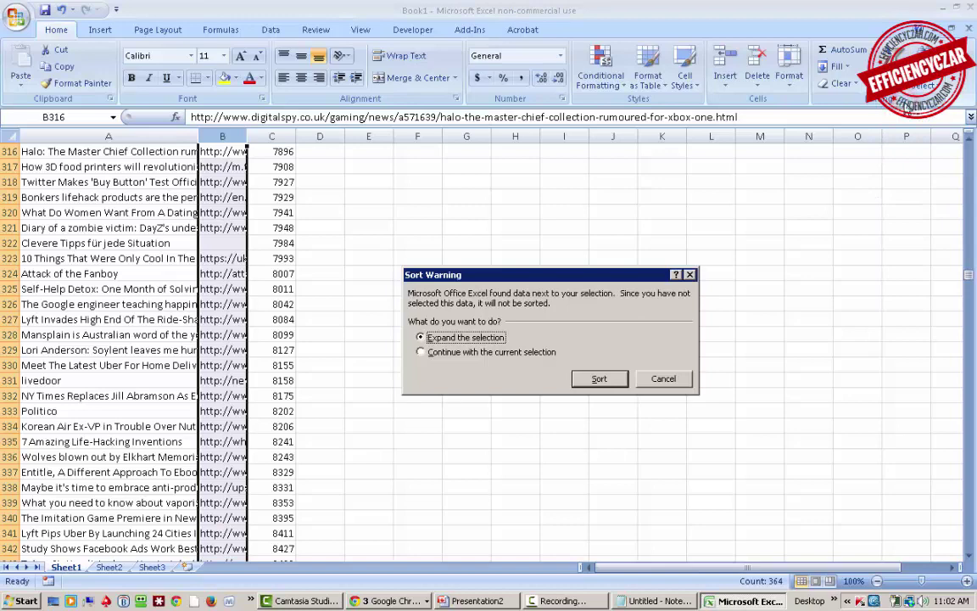
key(Return)
Clear the entries without a URL at the end of the sorted list, selecting whole rows from 368 through 400
key(Page_Up)
key(Page_Up)
key(Page_Up)
key(ctrl+Down)
key(Down)
key(Down)
key(Left)
key(Up)
key(Up)
key(Down)
key(Down)
key(Page_Down)
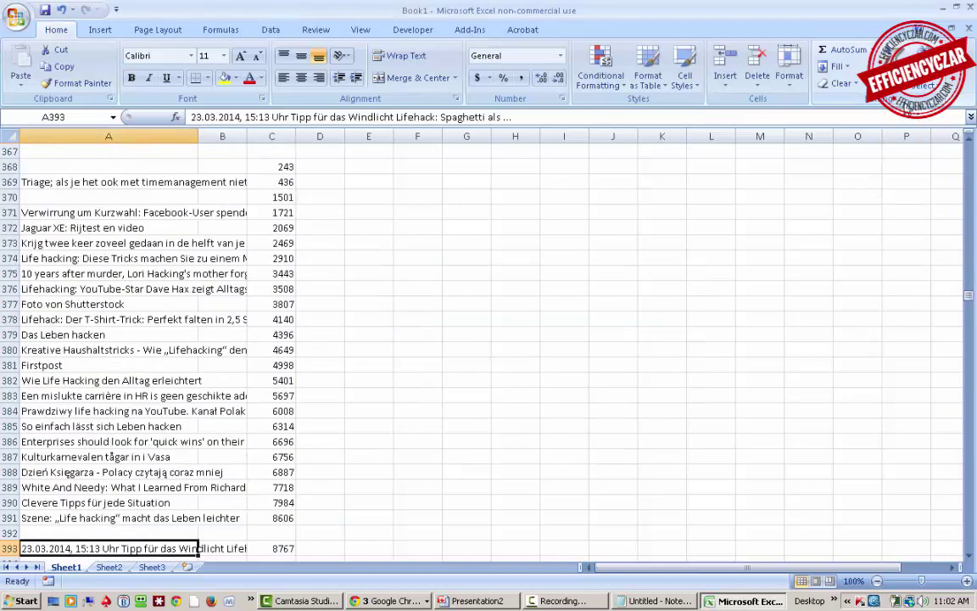
key(Up)
key(Up)
drag(10, 151, 7, 167)
key(shift+Down)
key(shift+Down)
key(shift+Down)
key(shift+Down)
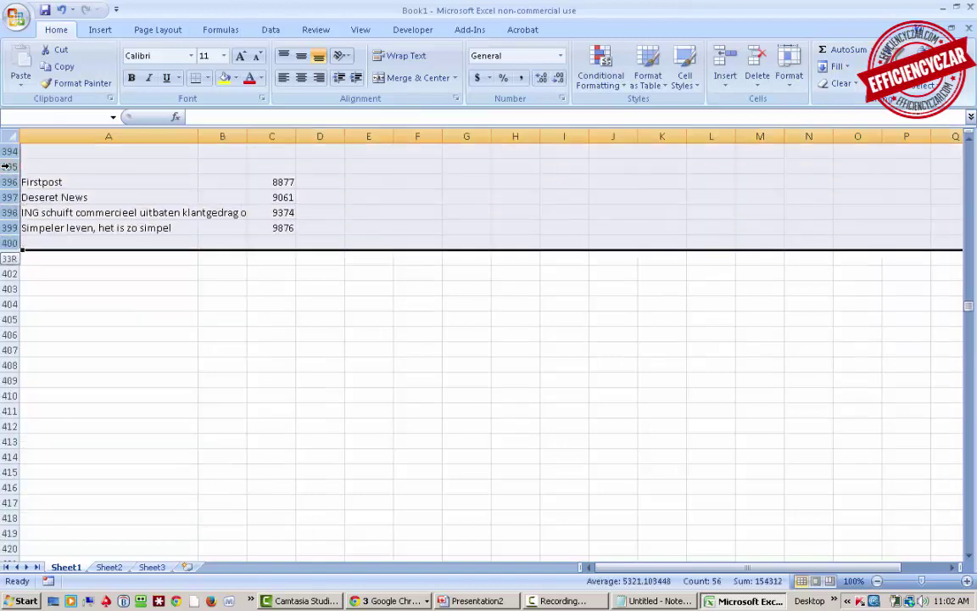
key(Delete)
Check the remaining entries from the end of the list up to the first row
key(Down)
key(Up)
key(Up)
key(Up)
key(Up)
key(Up)
key(Up)
key(Up)
key(Page_Up)
key(Page_Up)
key(Page_Up)
key(Page_Up)
key(Page_Up)
key(Page_Up)
key(Page_Up)
key(Page_Up)
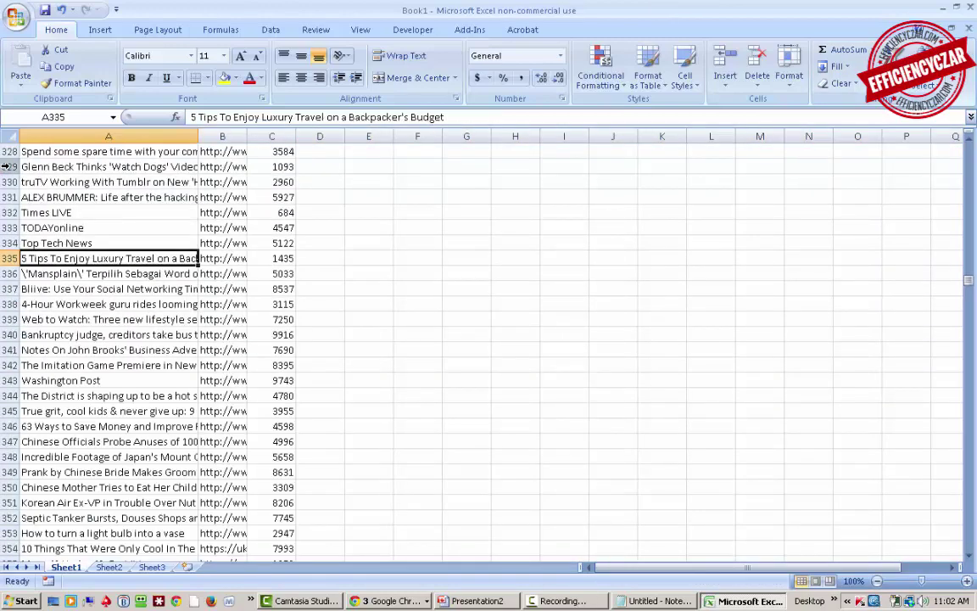
key(Right)
key(ctrl+Up)
key(Right)
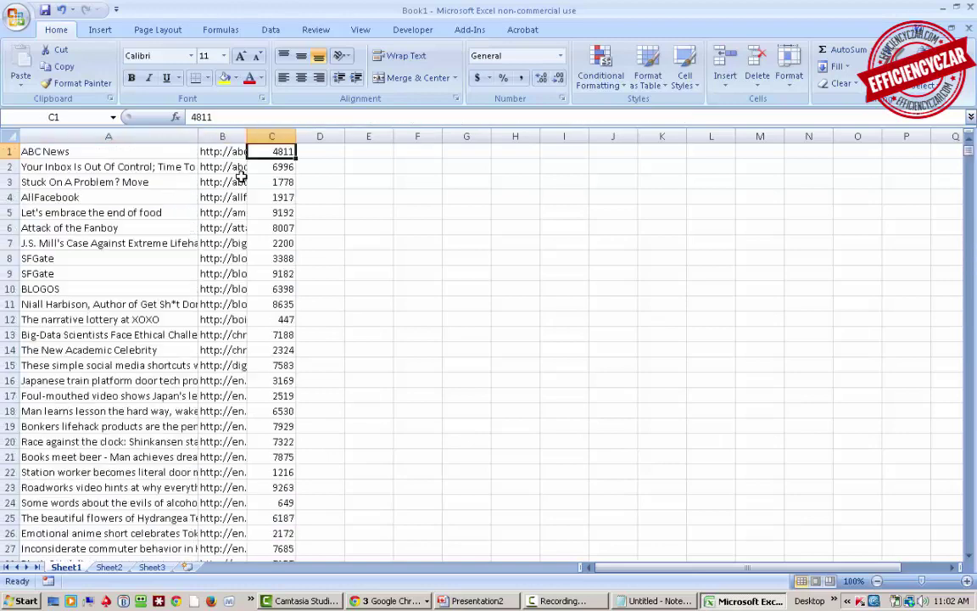
Sort the whole list by the numbers in column C from smallest to largest, expanding the selection to the adjacent columns
click(271, 137)
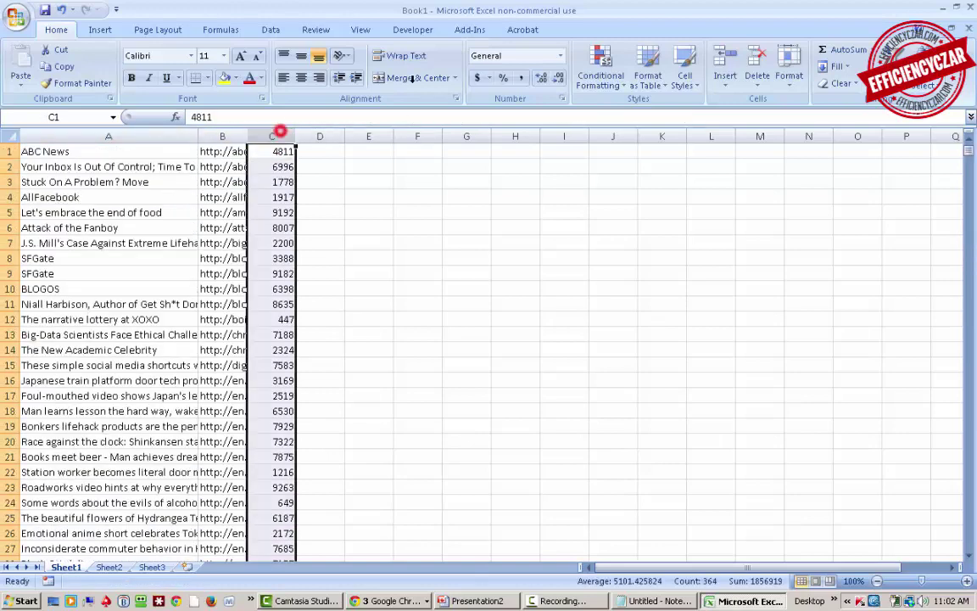
click(923, 77)
click(903, 102)
click(598, 379)
key(ctrl+Home)
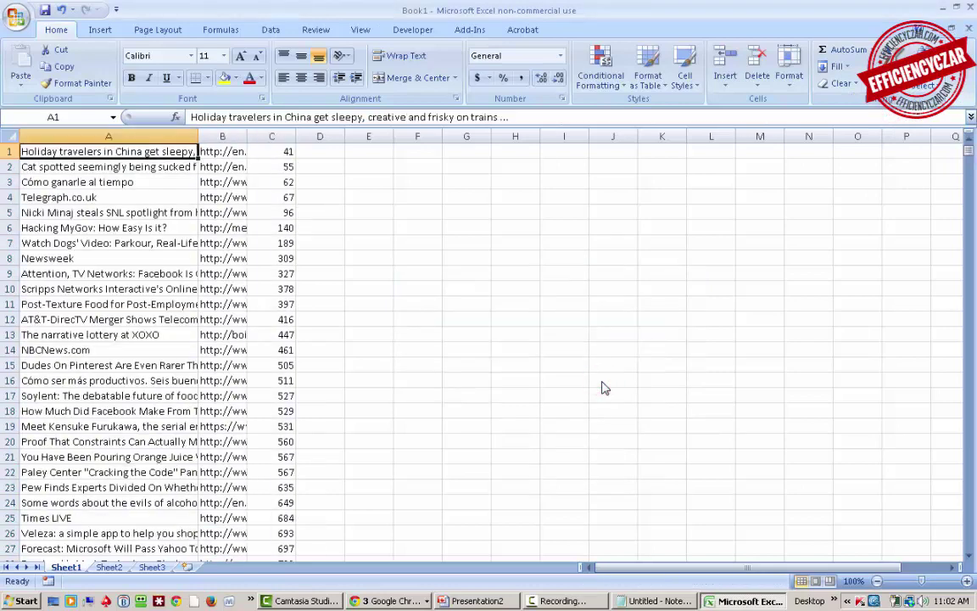
Copy the full three-column list in A1:C364
key(Down)
key(Down)
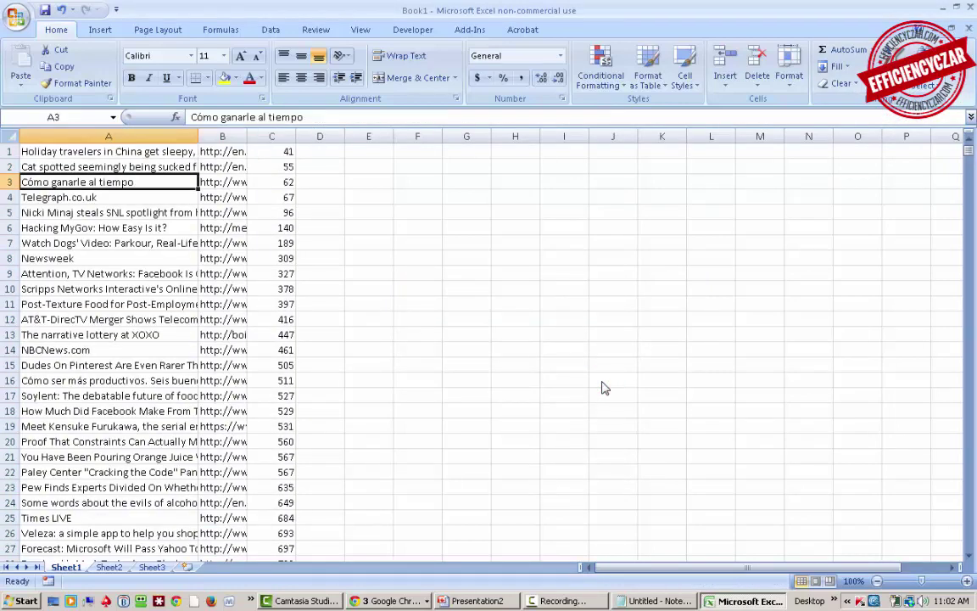
key(Down)
key(Right)
key(ctrl+Home)
key(shift+Right)
key(shift+Right)
key(shift+Page_Down)
key(shift+Page_Down)
key(shift+Page_Down)
key(shift+Page_Down)
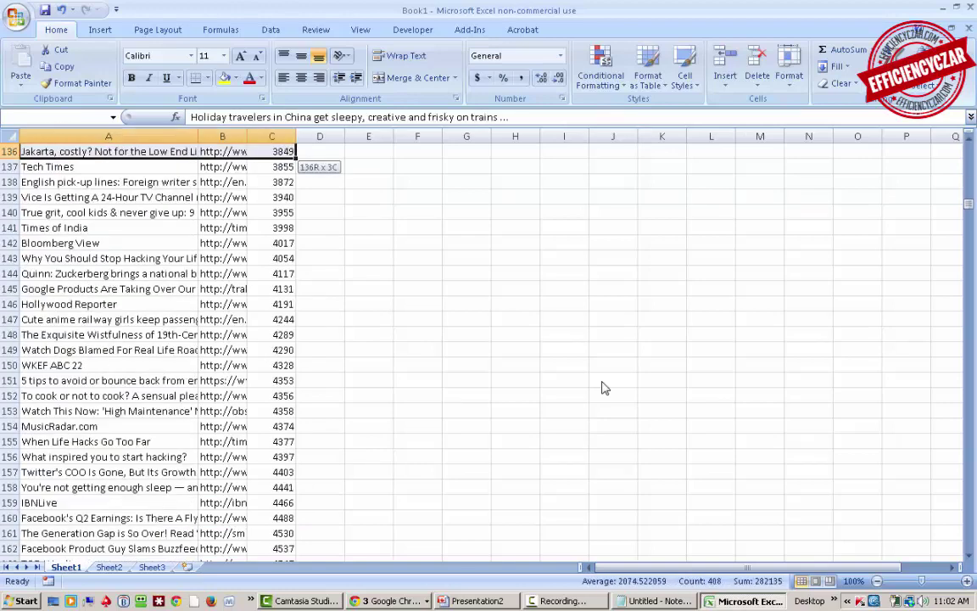
key(ctrl+shift+Down)
key(ctrl+c)
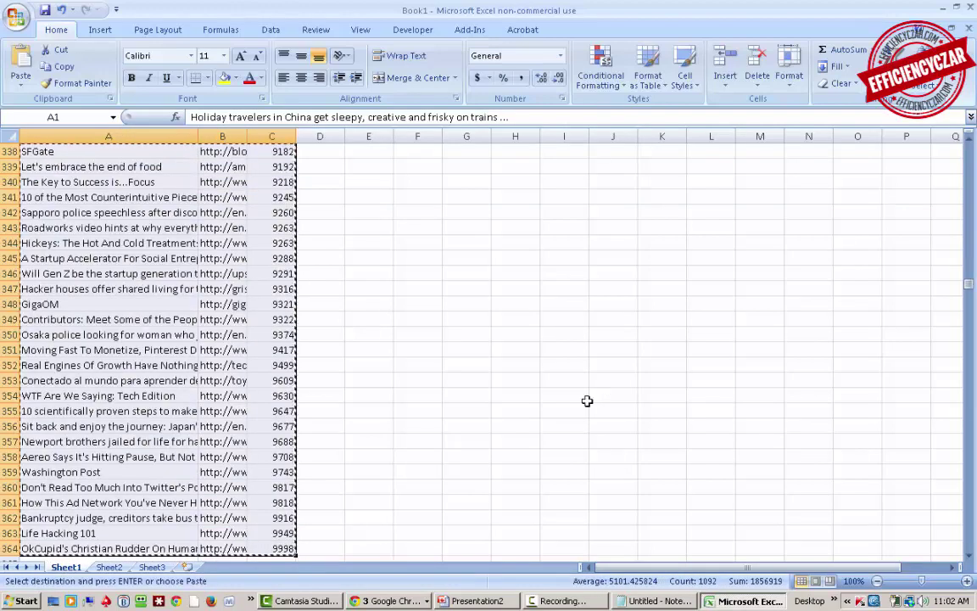
Switch to Chrome, open the ECXv-ag - Daily Tasklist spreadsheet and select A2 on the Content Curation sheet
click(370, 601)
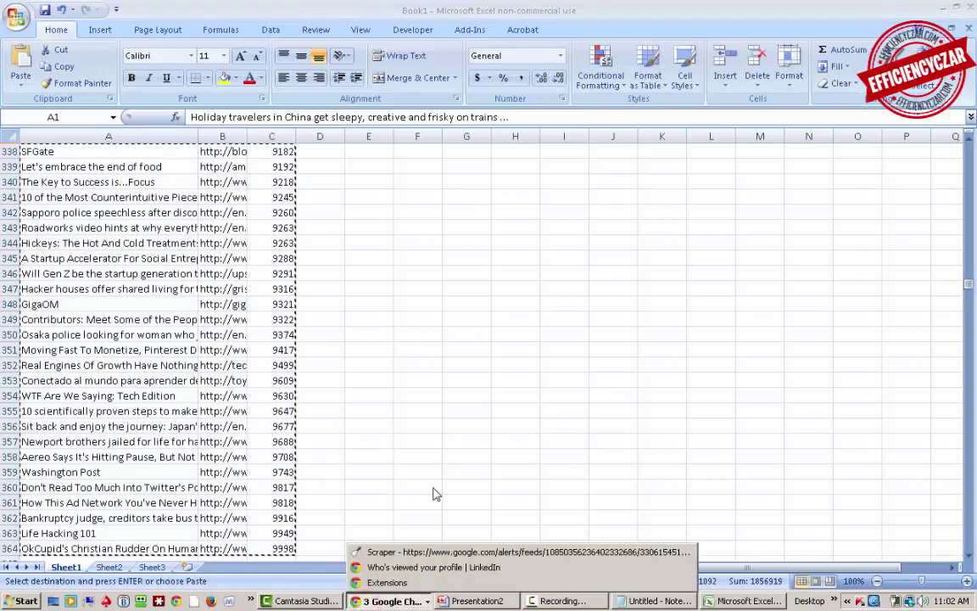
click(386, 582)
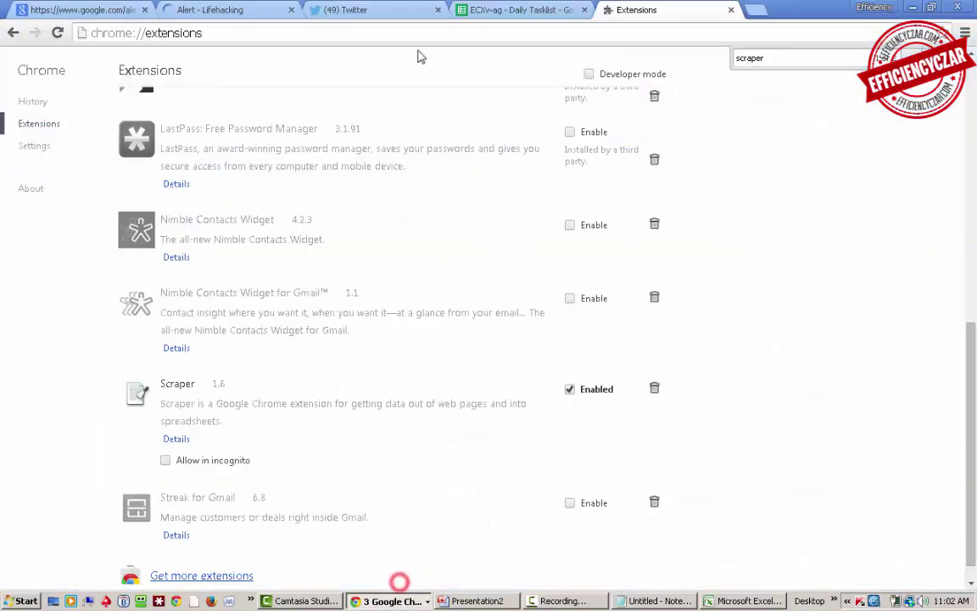
click(541, 7)
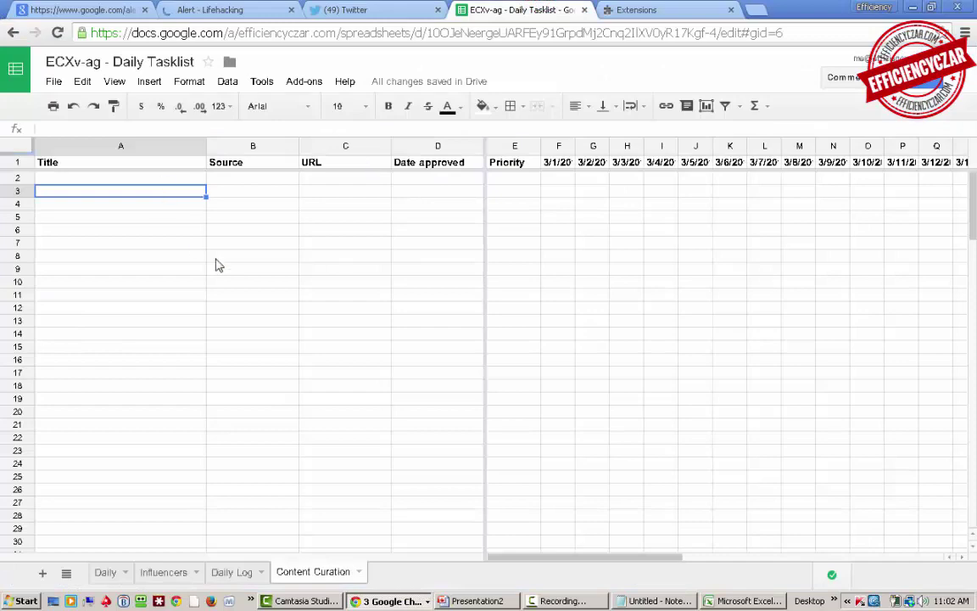
key(Down)
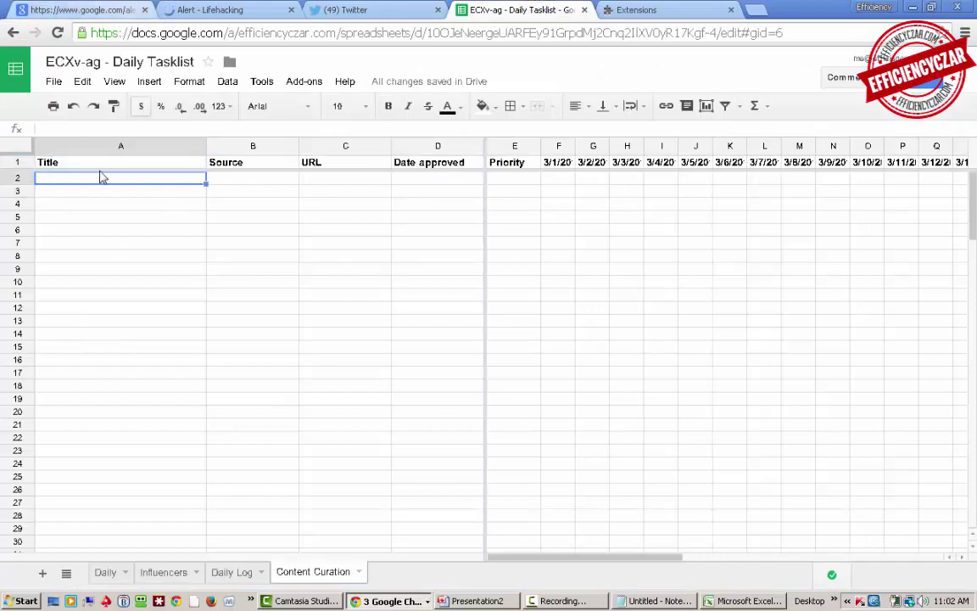
Copy the titles and URLs in A1:B364 of the Excel list and paste them into the Content Curation sheet from A2
key(alt+Tab)
key(Right)
key(Left)
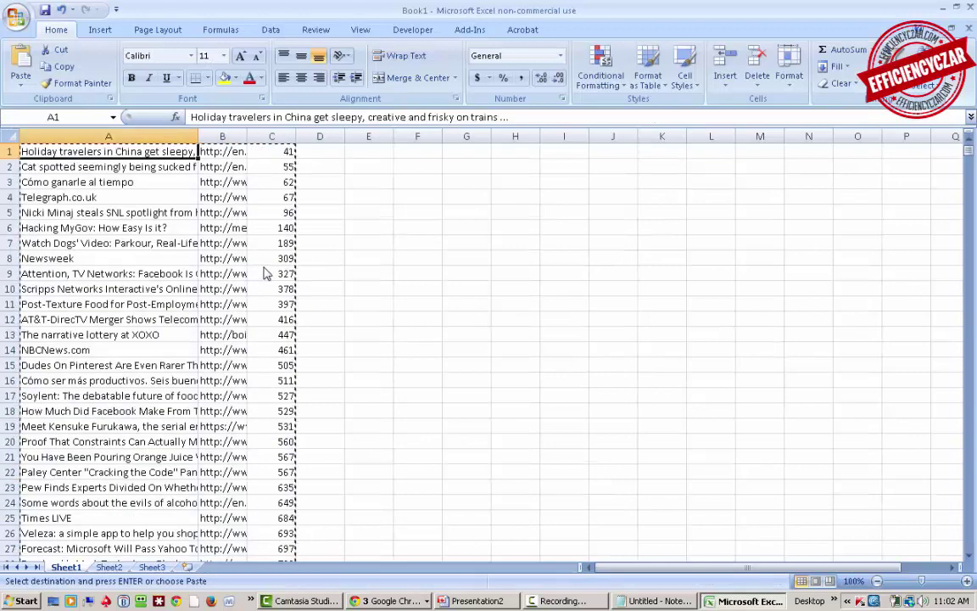
key(Right)
key(Left)
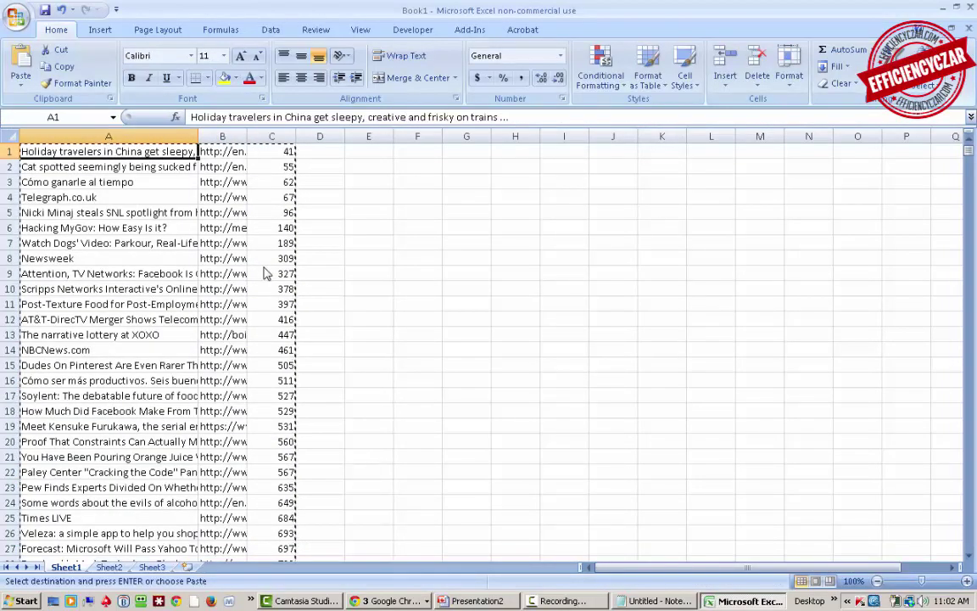
key(shift+Right)
key(ctrl+shift+Down)
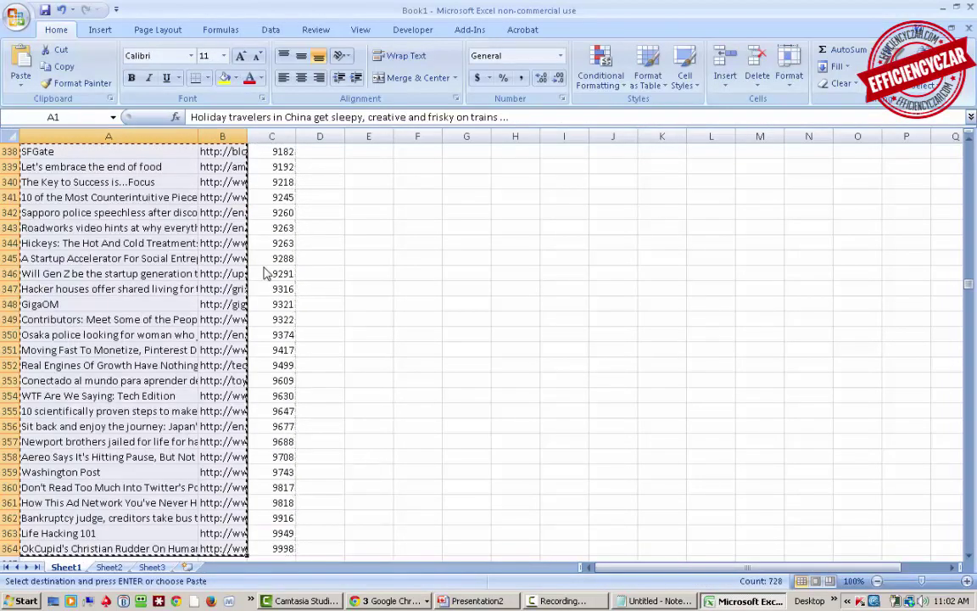
key(alt+Tab)
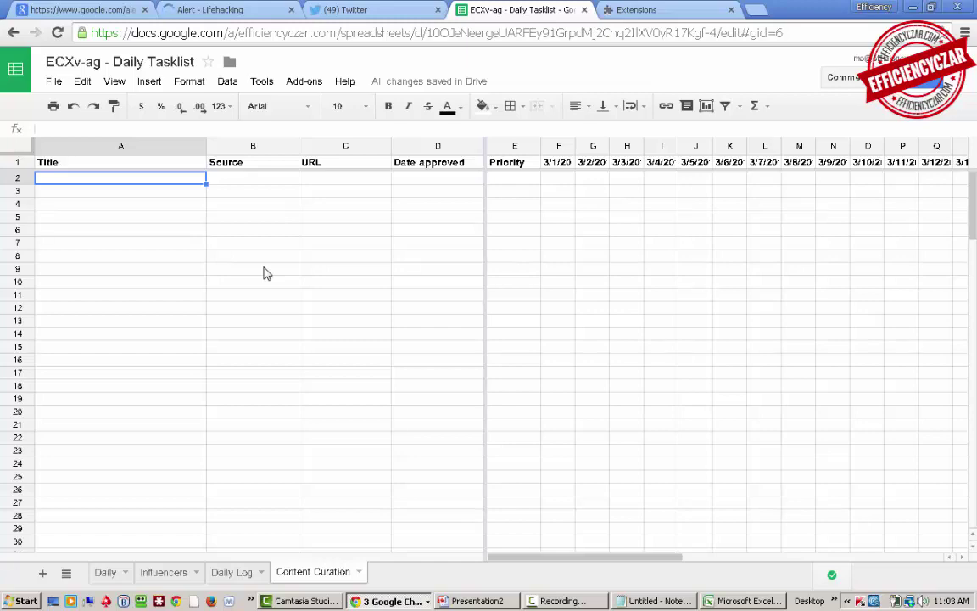
key(ctrl+v)
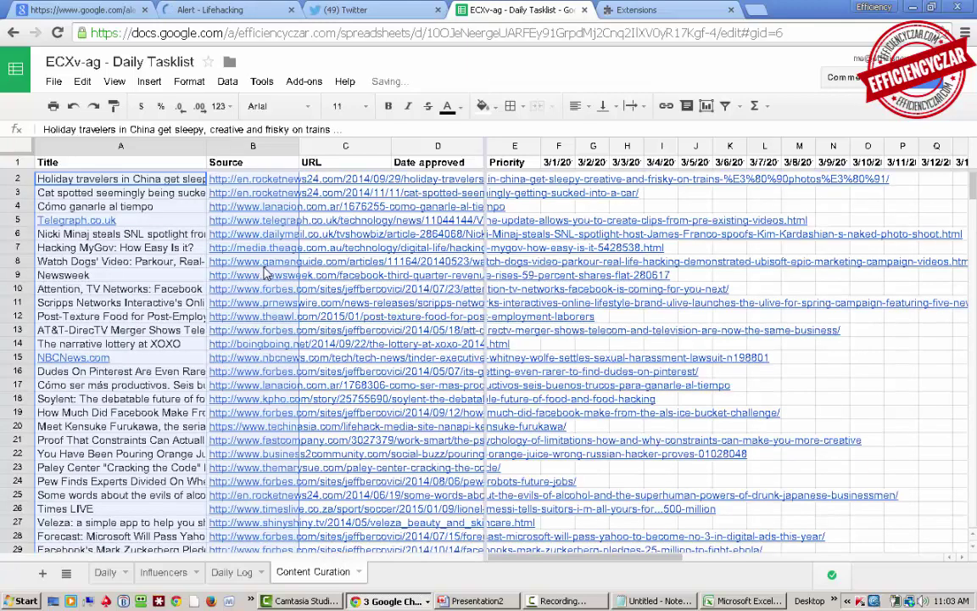
Move the pasted links from the Source column, B2:B365, into the URL column starting at C2
key(Right)
key(Down)
key(Up)
key(Left)
key(Up)
key(Right)
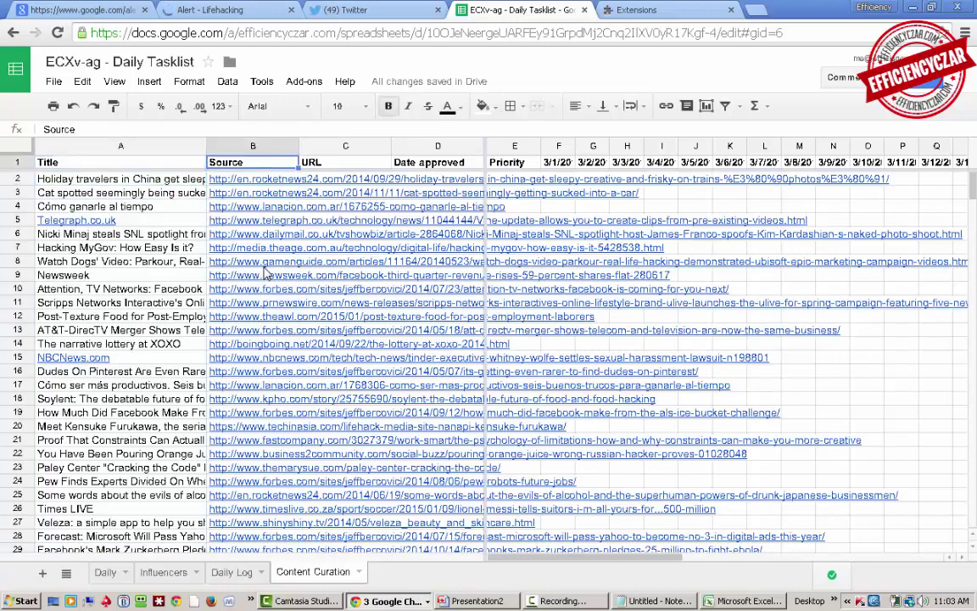
key(Down)
key(ctrl+shift+Down)
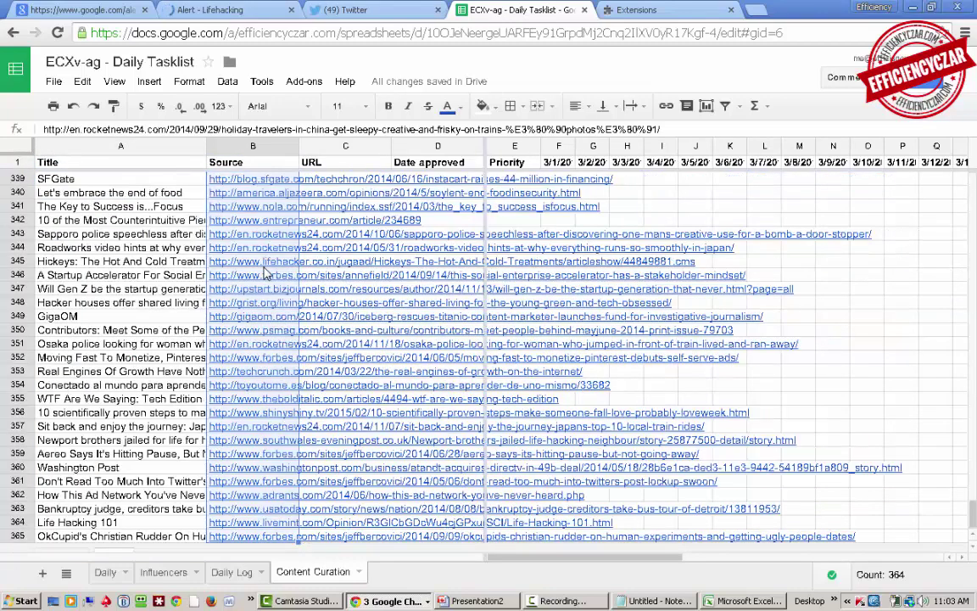
key(Right)
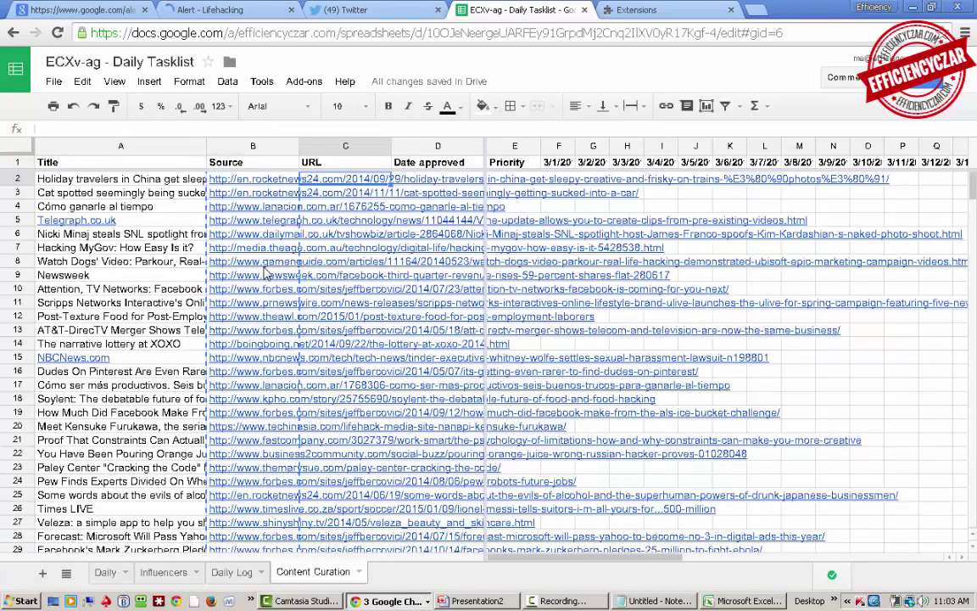
key(ctrl+v)
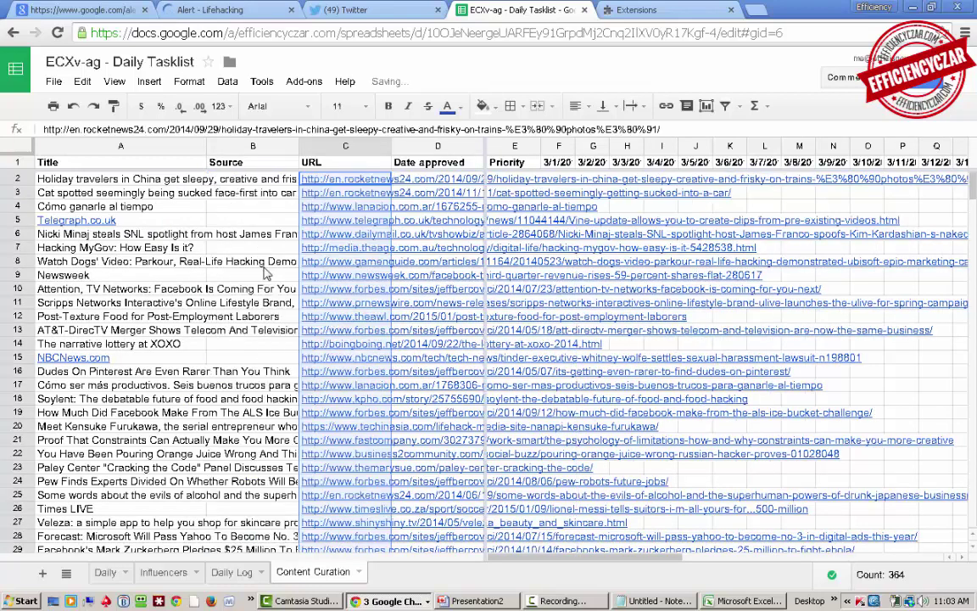
Toggle bold on and off again for the imported entries in A2:D365
key(Left)
key(Left)
key(Left)
key(Down)
key(Down)
key(Down)
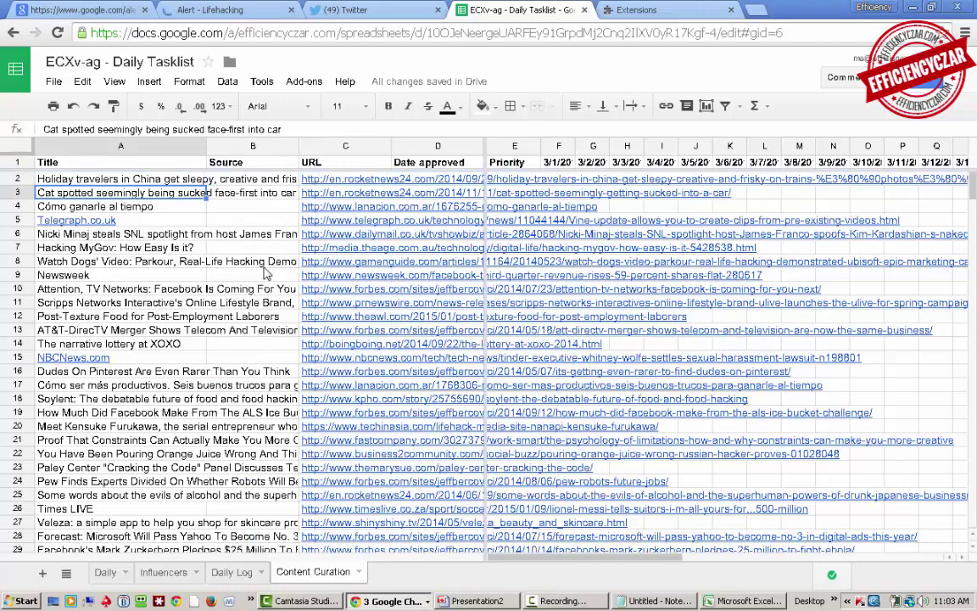
key(Up)
key(Up)
key(Up)
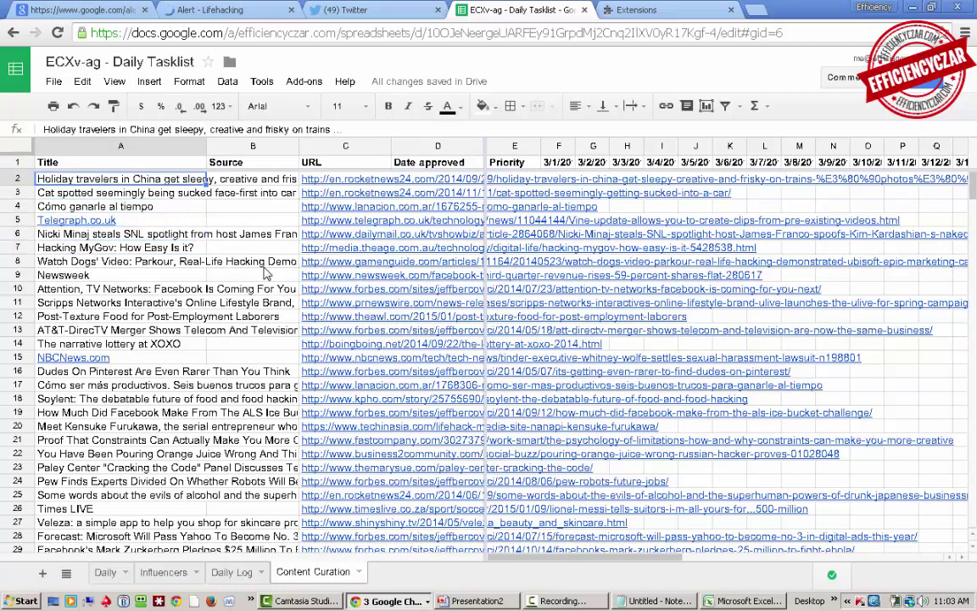
key(shift+Right)
key(shift+Right)
key(shift+Right)
key(ctrl+shift+Down)
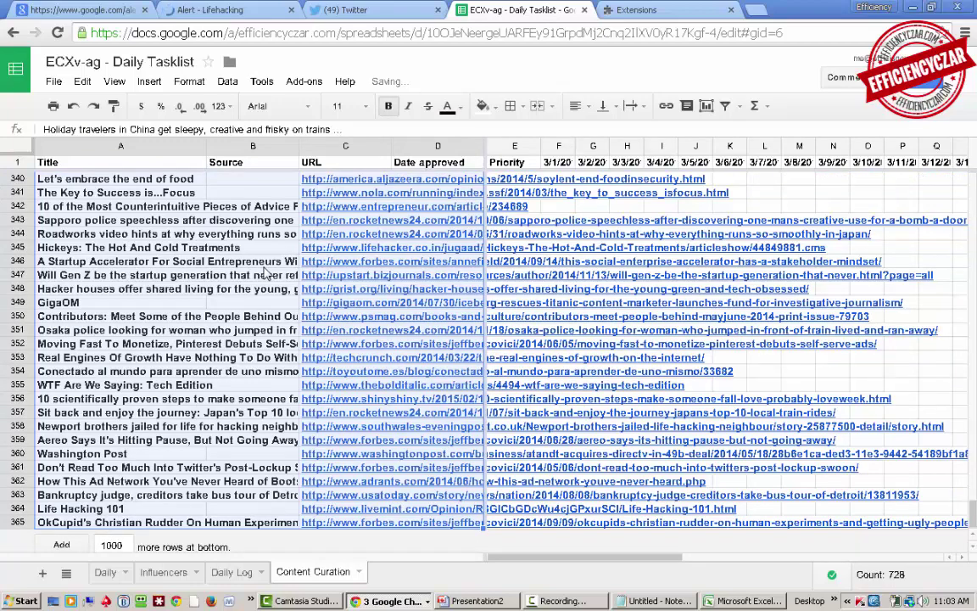
key(ctrl+b)
Examine the column headings and the row 3 entry across the Title, Source, URL, Date approved and Priority columns
key(Right)
key(Right)
key(Up)
key(Left)
key(Left)
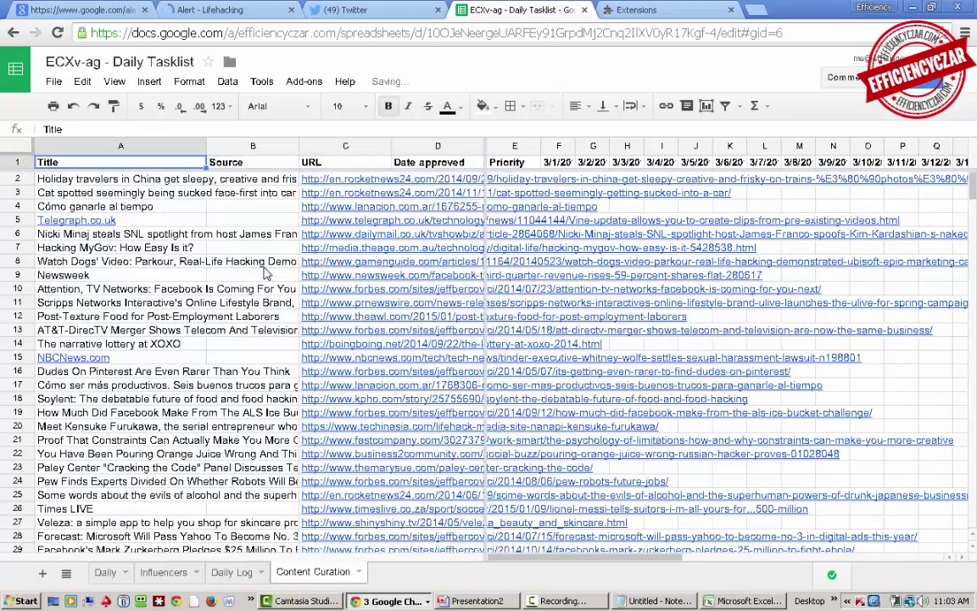
key(Down)
key(Down)
key(Down)
key(Up)
key(Right)
key(Right)
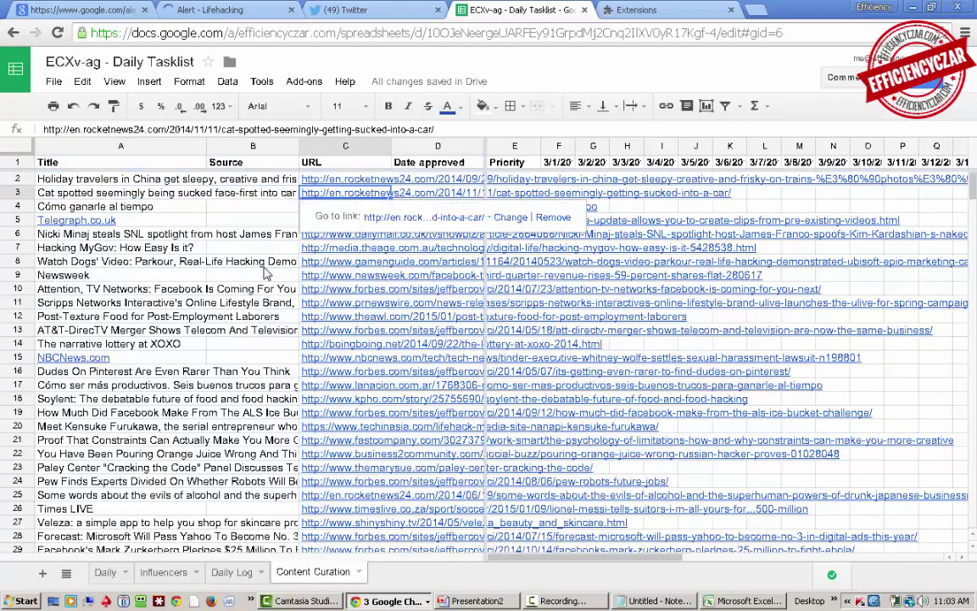
key(Right)
key(Right)
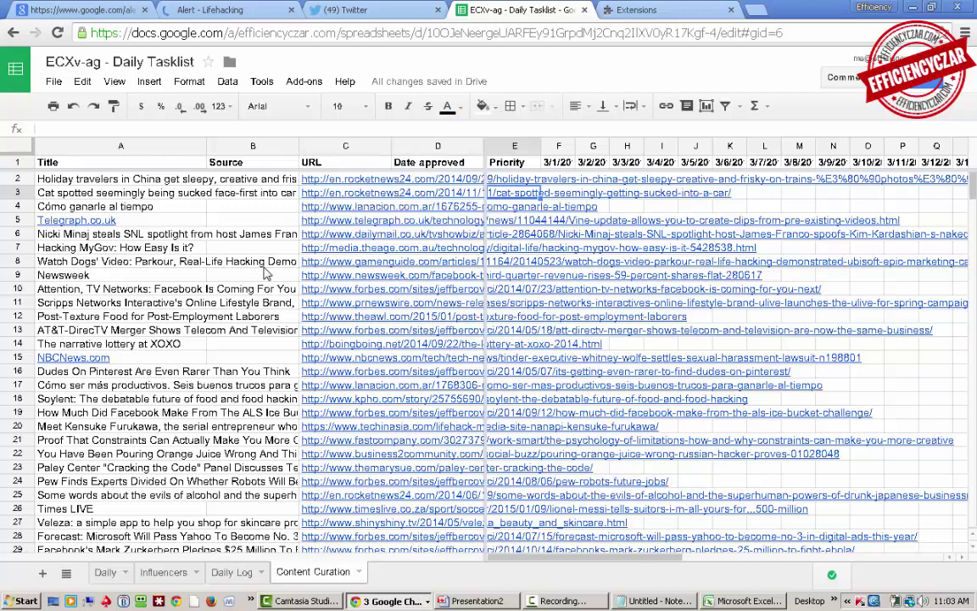
Look over the imported titles and their URLs in rows 3 to 8
key(Down)
key(Down)
key(Down)
key(Down)
key(Down)
key(Left)
key(Left)
key(Left)
key(Left)
key(Up)
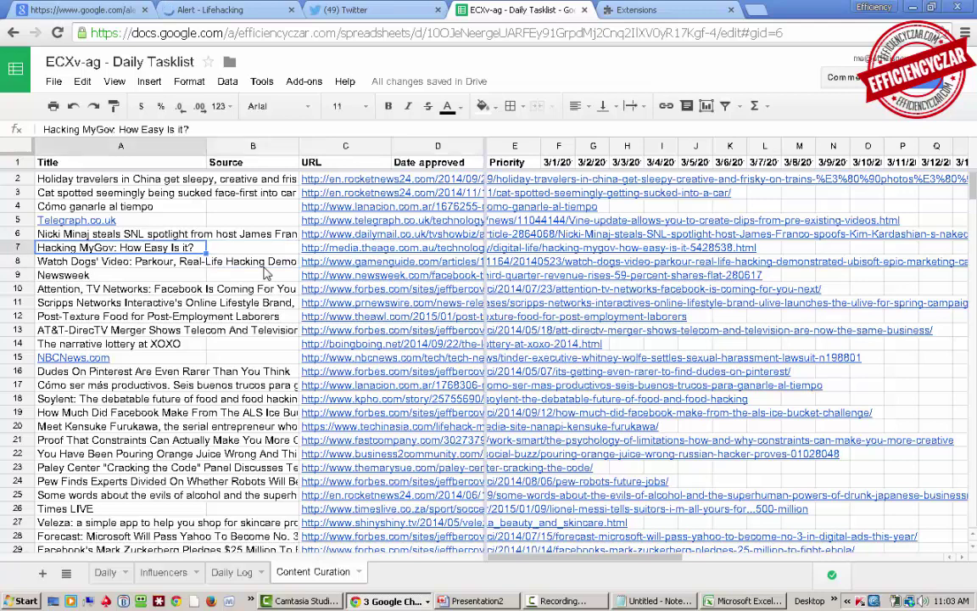
key(Right)
key(Right)
key(Left)
key(Left)
key(Up)
key(Up)
key(Up)
key(Up)
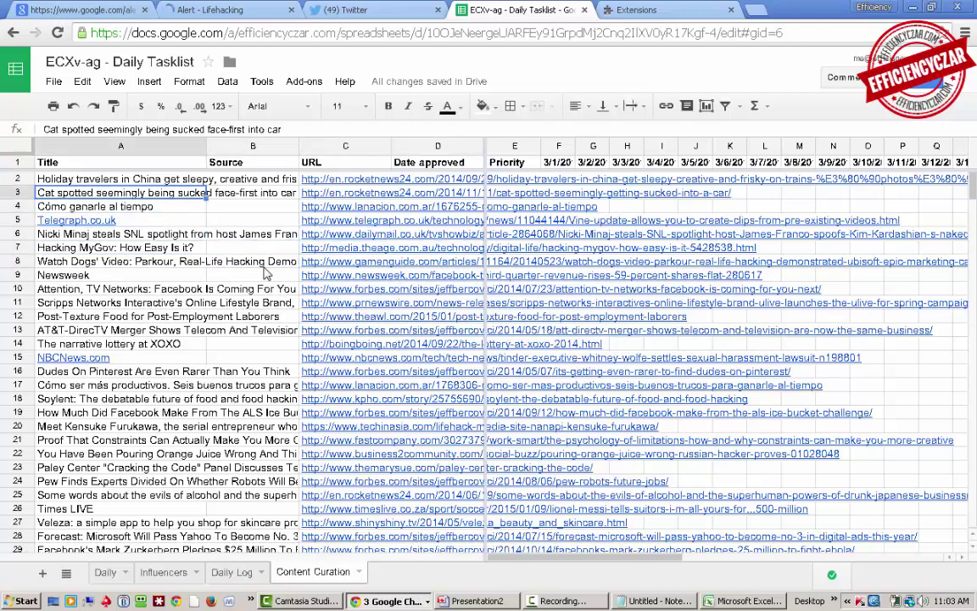
Check the empty Source cells and read down the titles as far as row 14
key(Right)
key(Down)
key(Down)
key(Down)
key(Down)
key(Down)
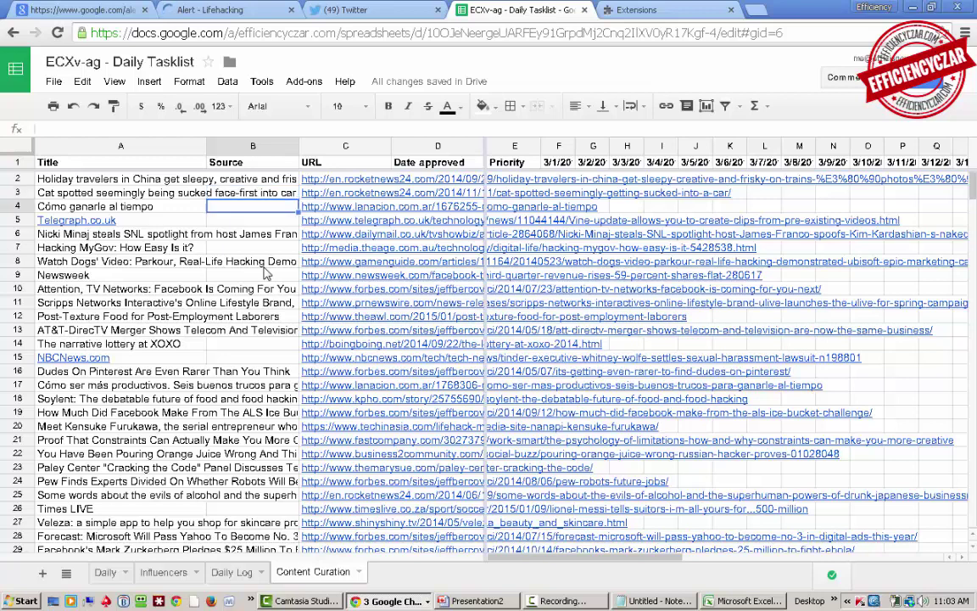
key(Left)
key(Down)
key(Down)
key(Down)
key(Down)
key(Down)
key(Down)
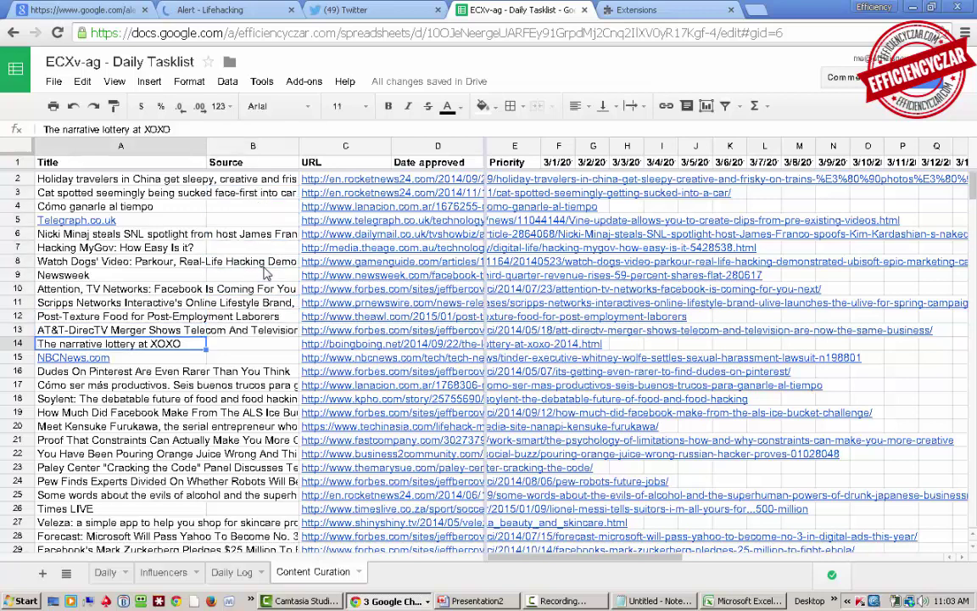
View the Alert - Lifehacking feed in Feedly and the XML page of its Google Alerts feed
key(ctrl+Tab)
key(ctrl+2)
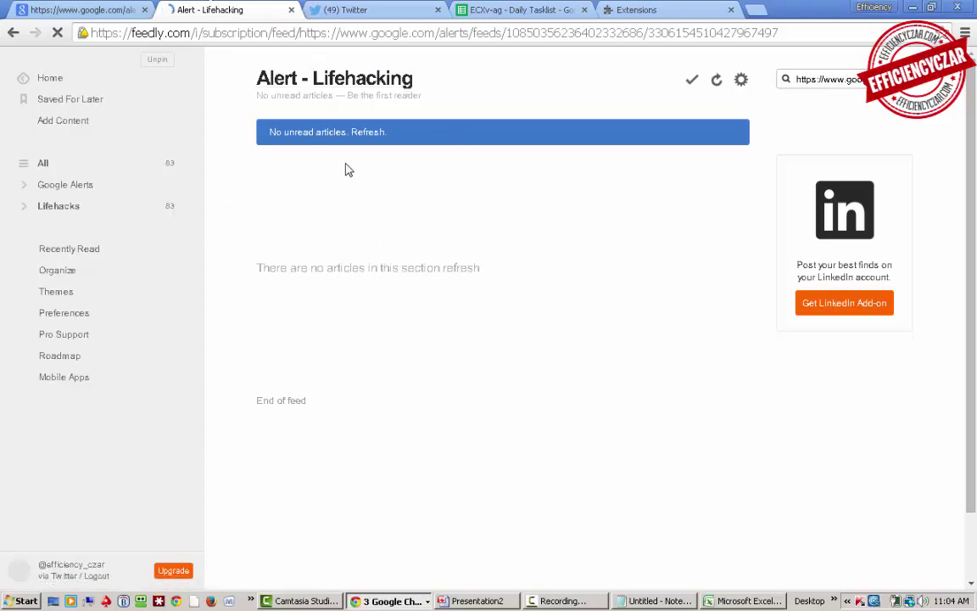
click(85, 9)
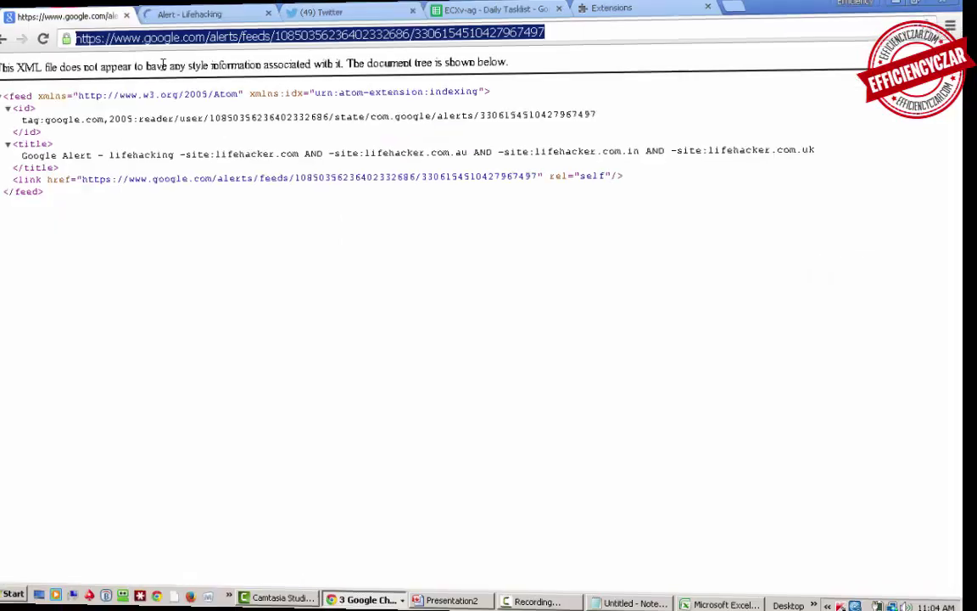